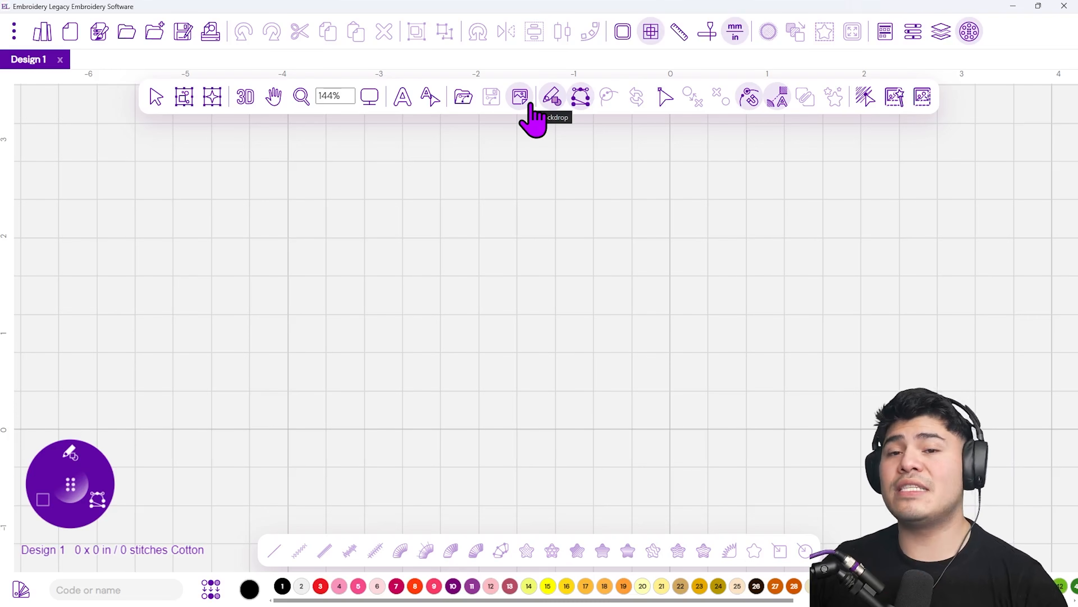
Load the mango image from the Mango Design folder as the design's backdrop
click(530, 105)
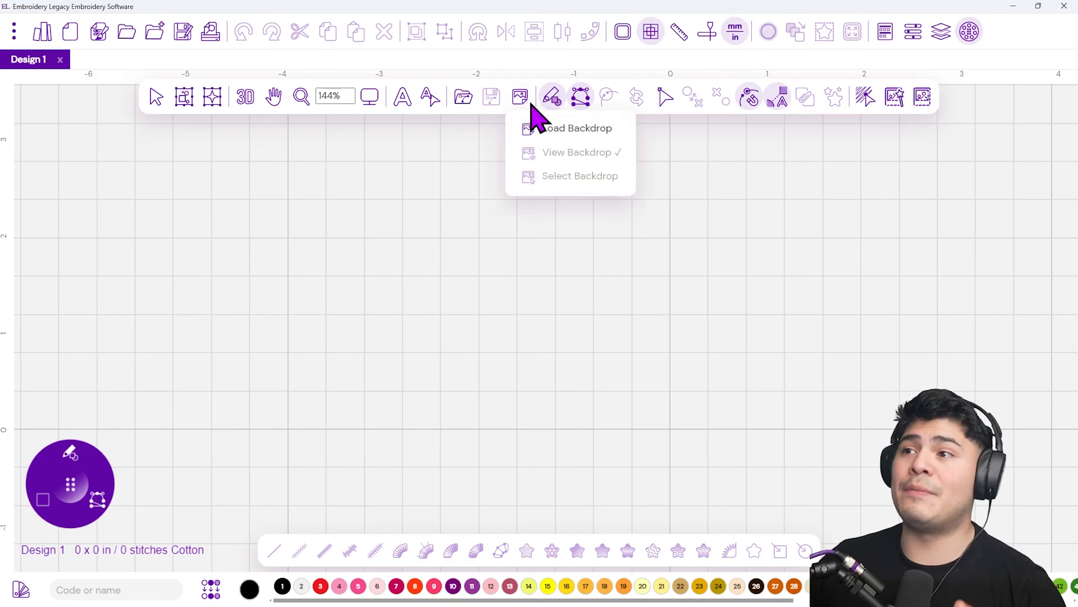
click(526, 98)
click(523, 99)
click(591, 129)
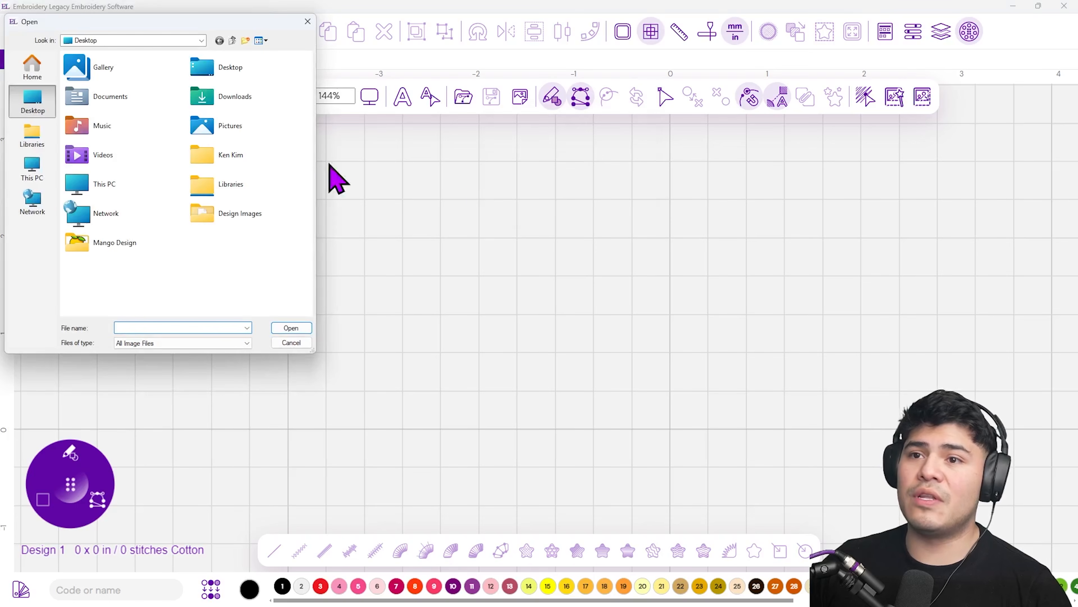
double_click(122, 252)
double_click(97, 110)
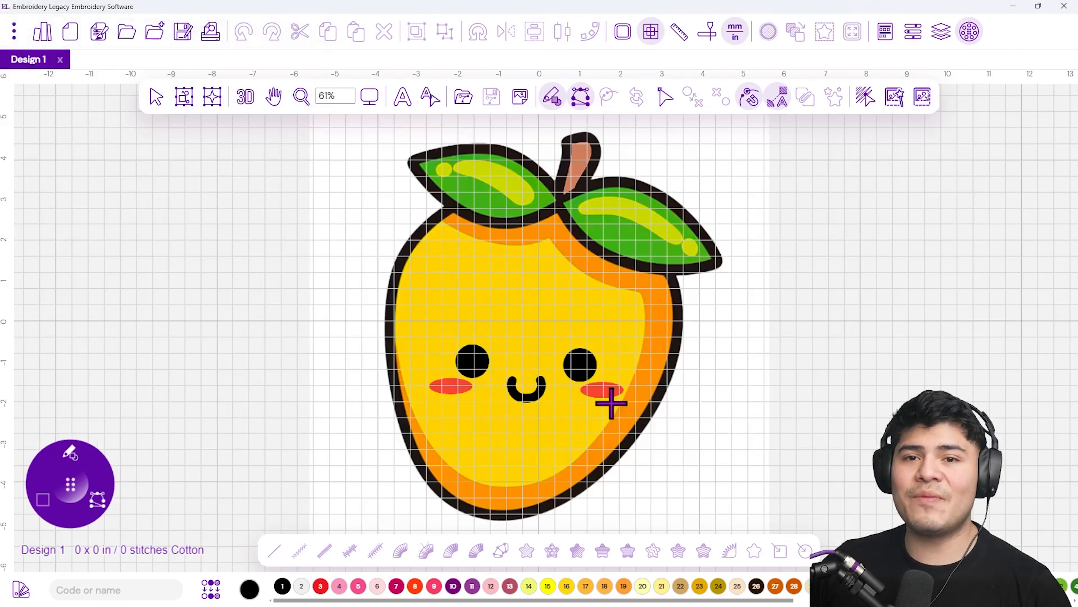
Select the backdrop image and shift it slightly on the canvas
scroll(557, 370, down, 1)
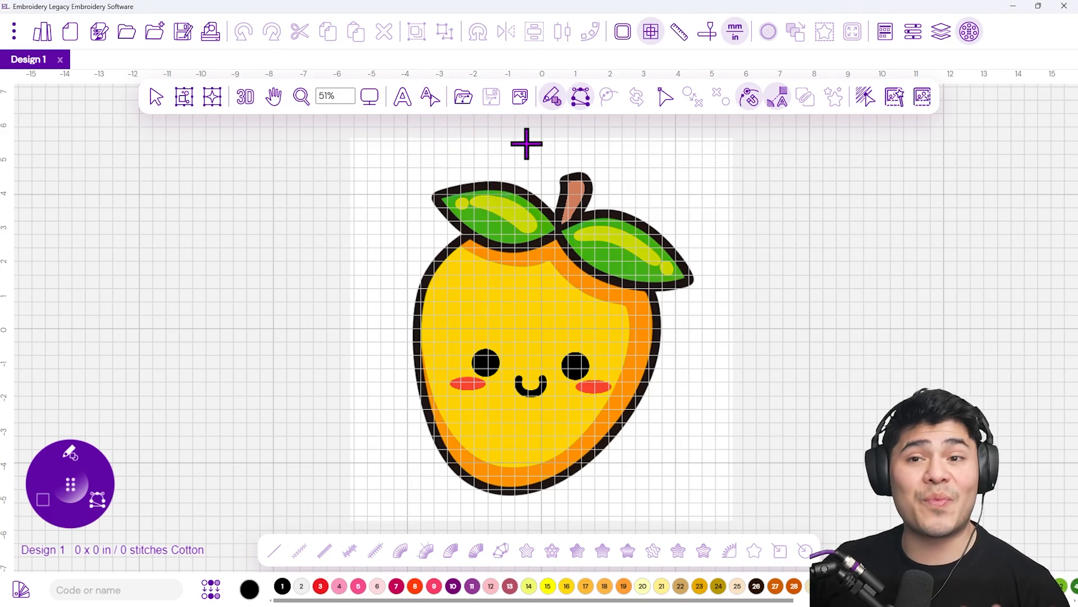
click(518, 99)
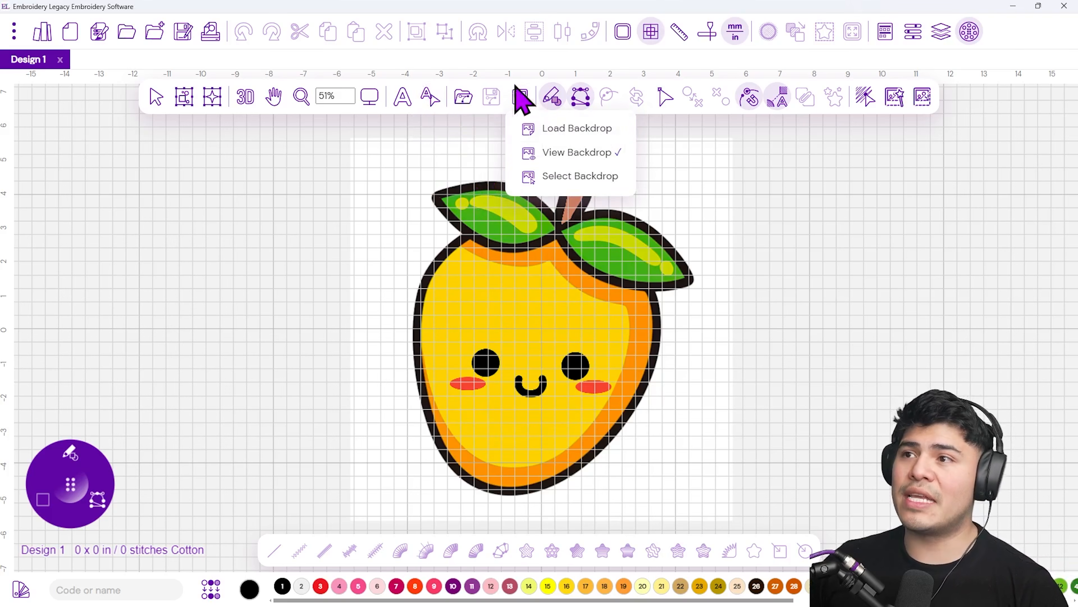
click(560, 181)
drag(631, 246, 544, 272)
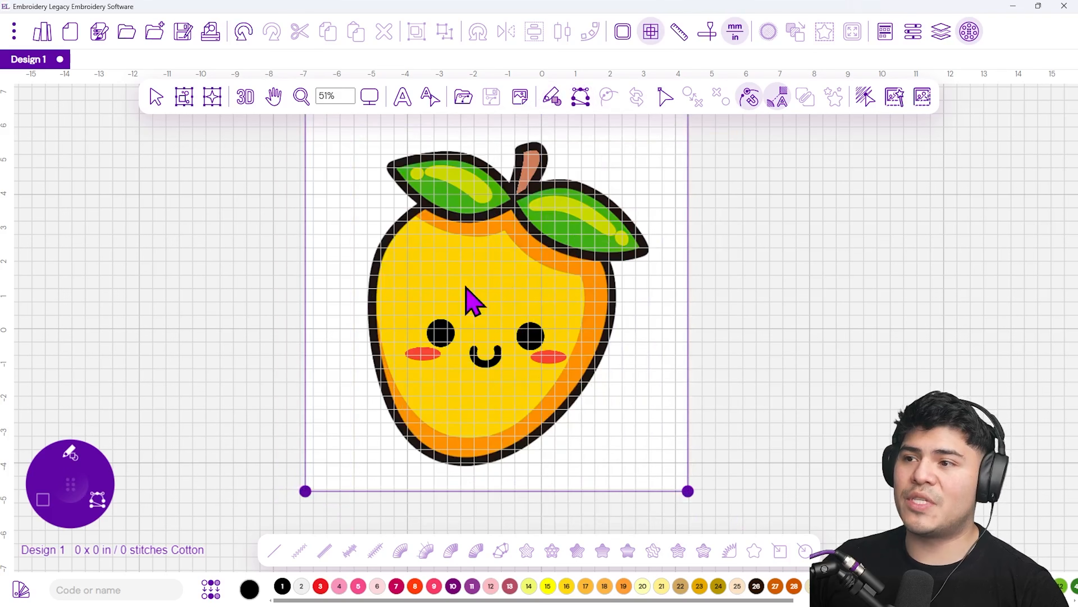
Open the backdrop's properties and set its width to 4 in
right_click(498, 261)
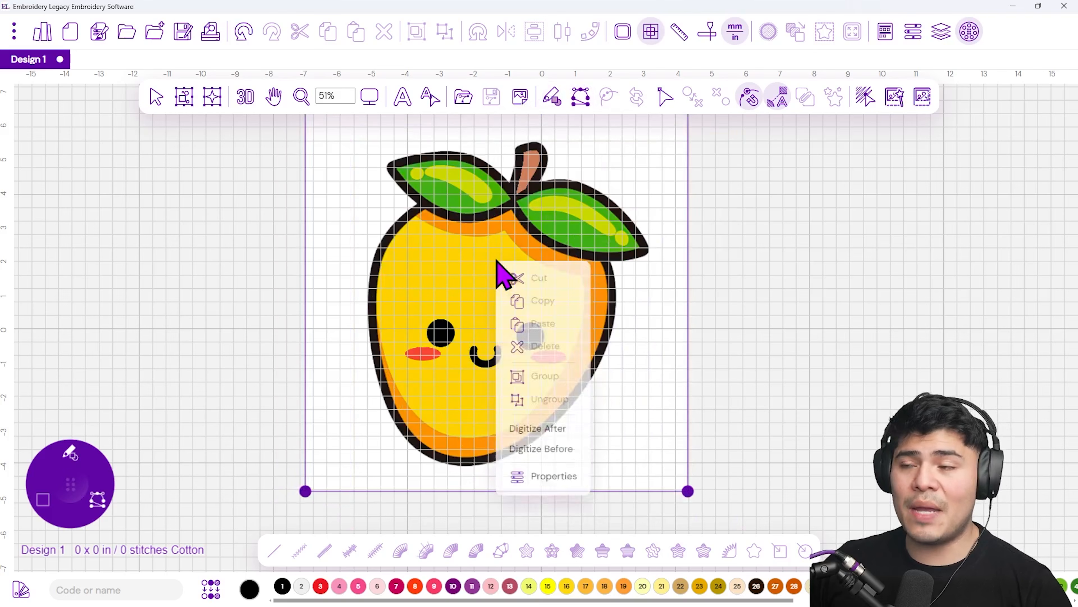
click(896, 37)
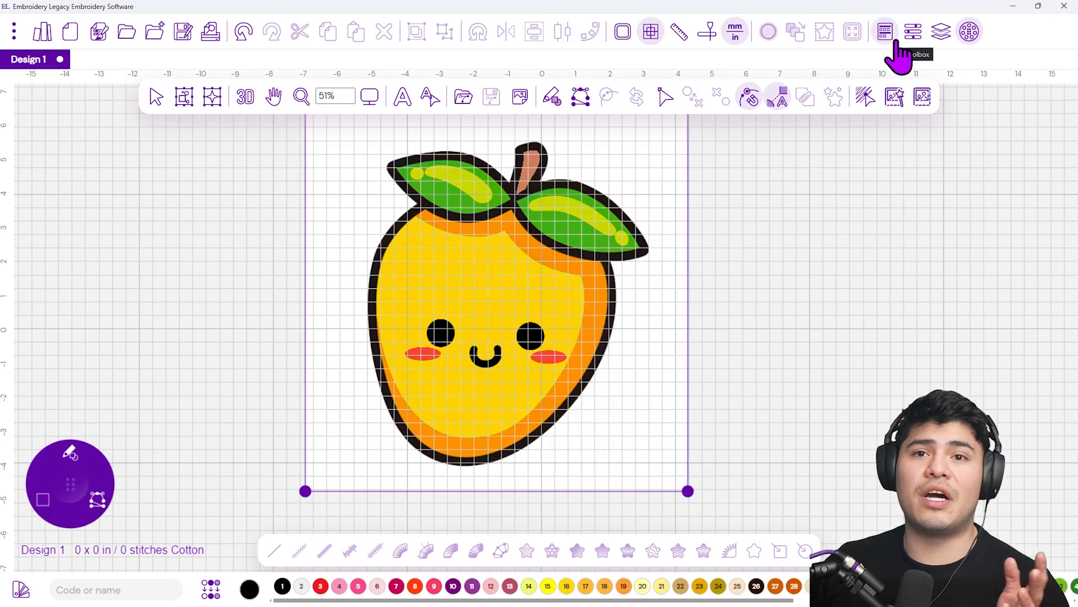
click(912, 33)
drag(910, 127, 728, 172)
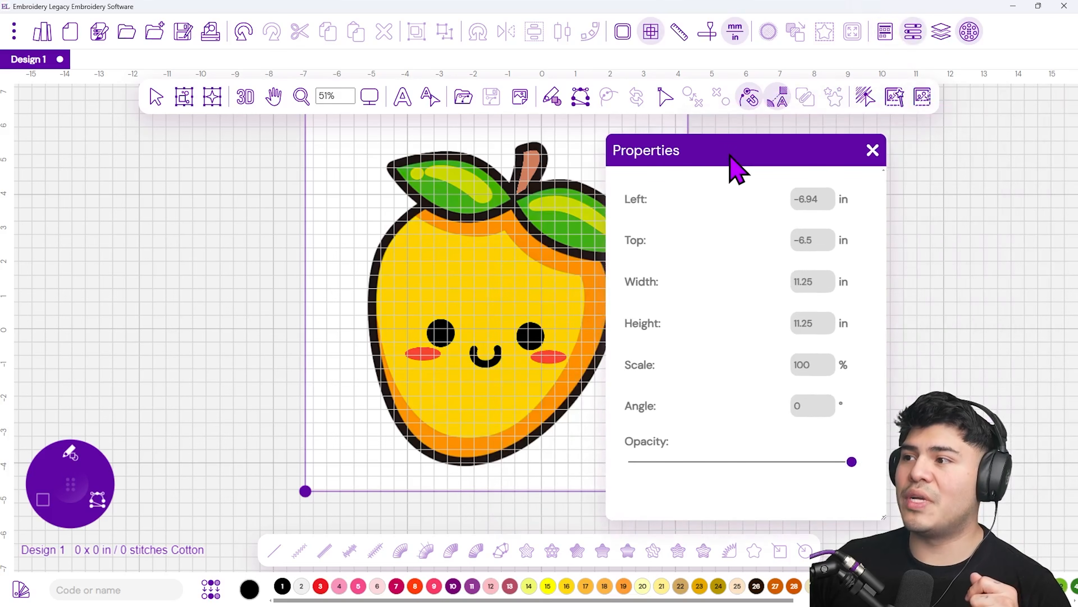
double_click(812, 285)
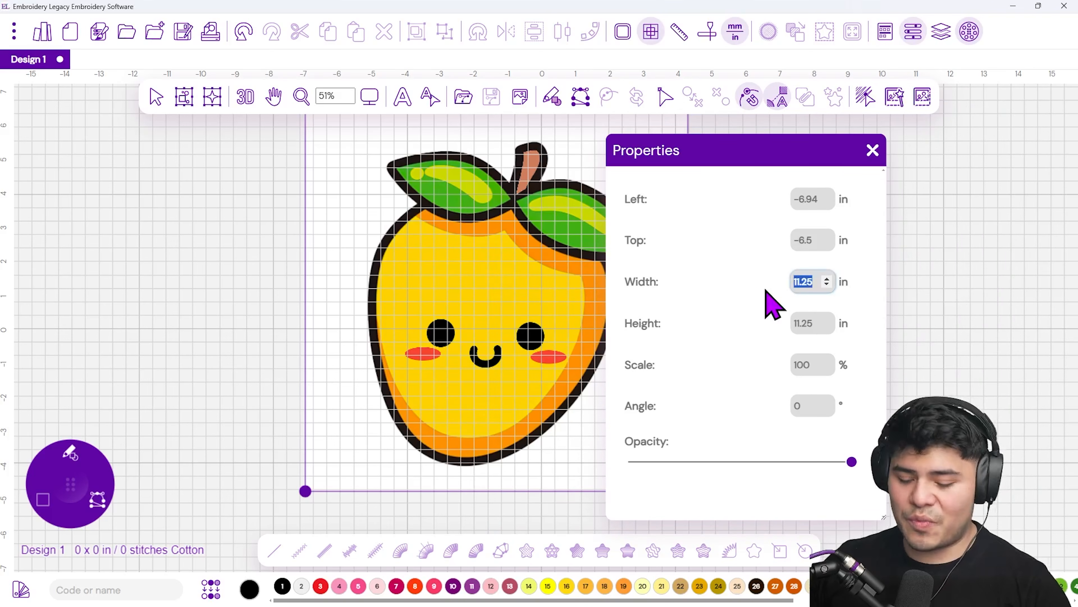
text(4)
key(Return)
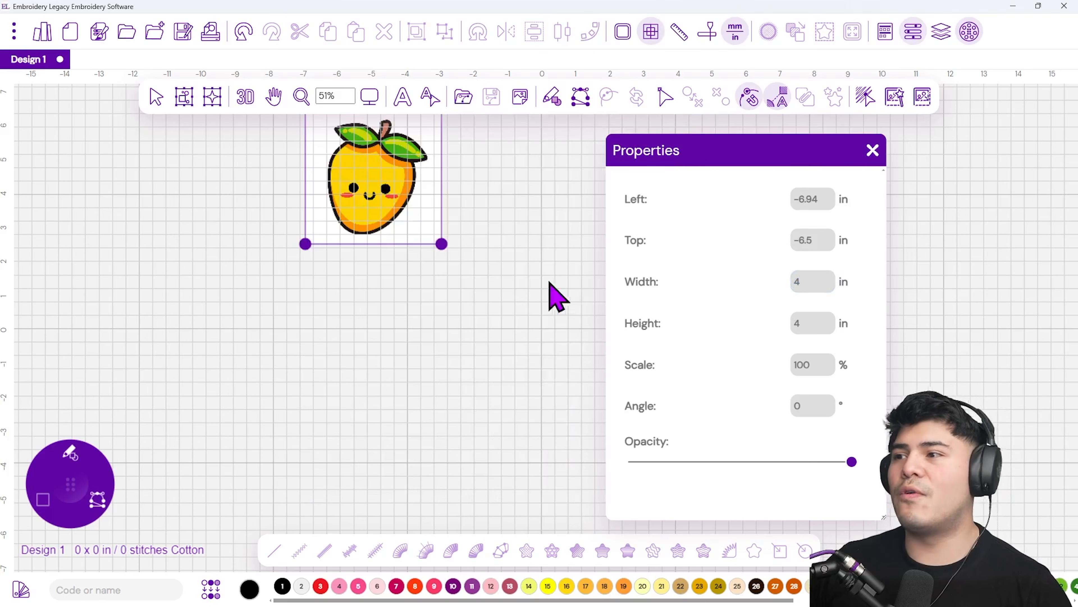
Move the resized backdrop toward the canvas centre, zoom in on it and deselect it
drag(393, 211, 429, 351)
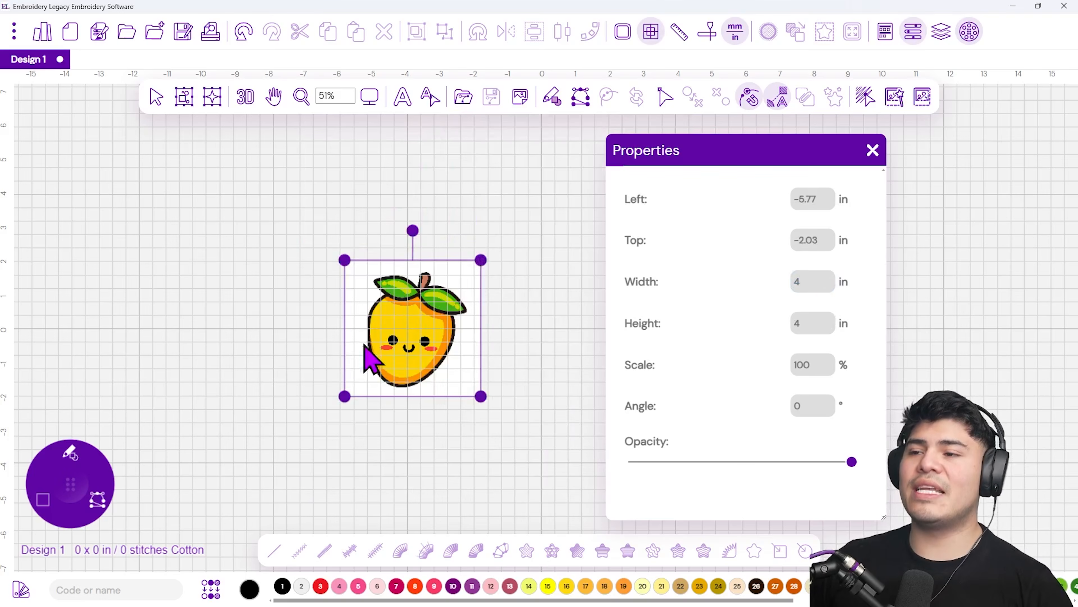
scroll(388, 319, up, 2)
scroll(441, 332, up, 4)
key(Escape)
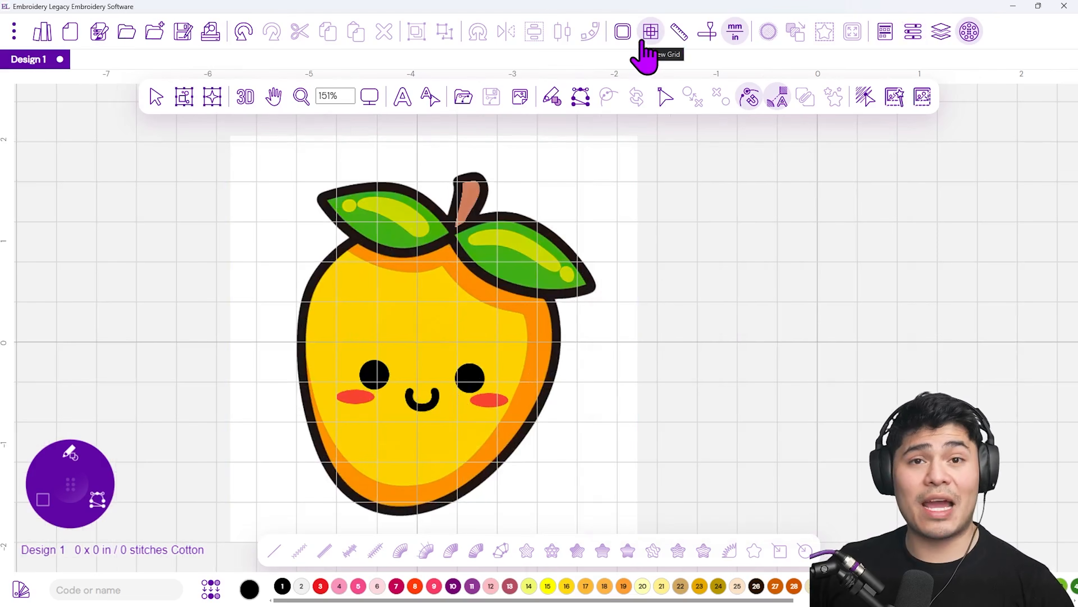
Hide the grid and reposition the radial tool menu closer to the mango
click(643, 41)
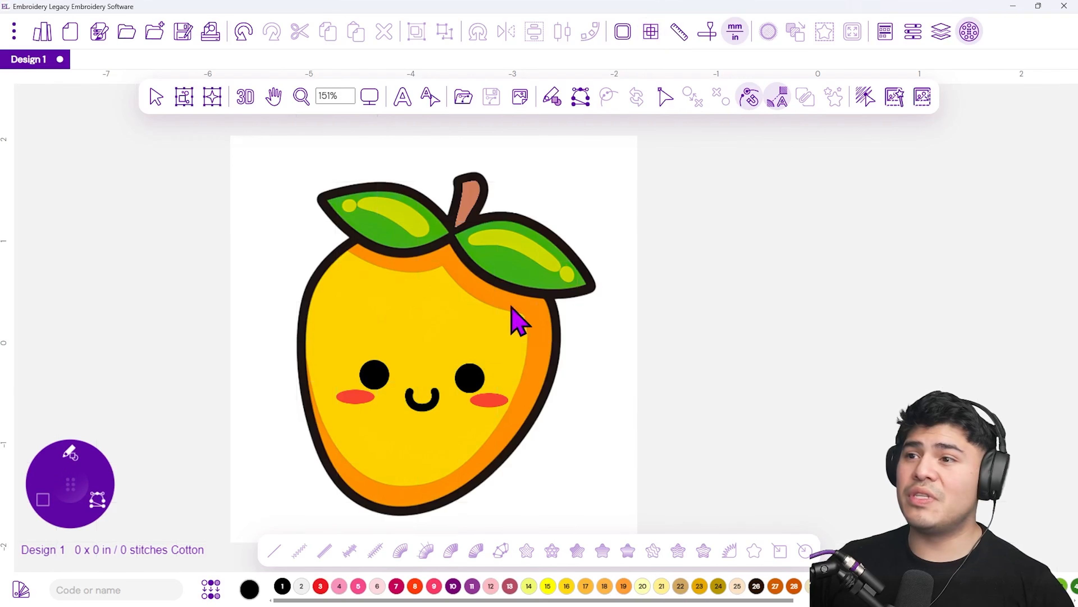
drag(289, 430, 335, 396)
mouse_move(77, 488)
mouse_down()
mouse_move(192, 408)
mouse_move(195, 373)
mouse_move(170, 434)
mouse_up()
click(178, 400)
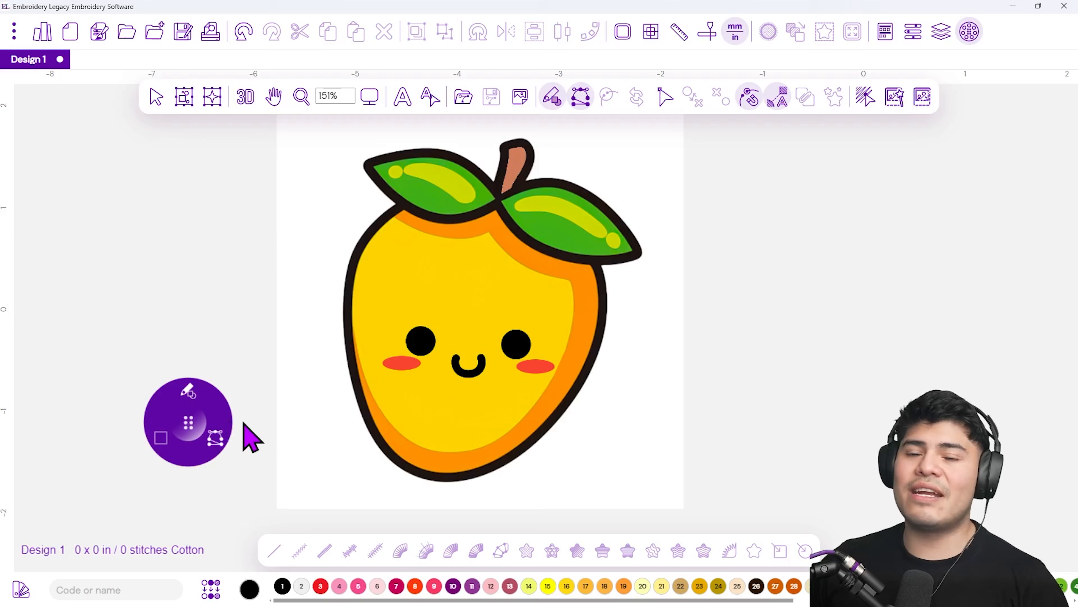
Choose the Steil stitch tool from the radial menu and set its width to 2.5 mm
click(187, 392)
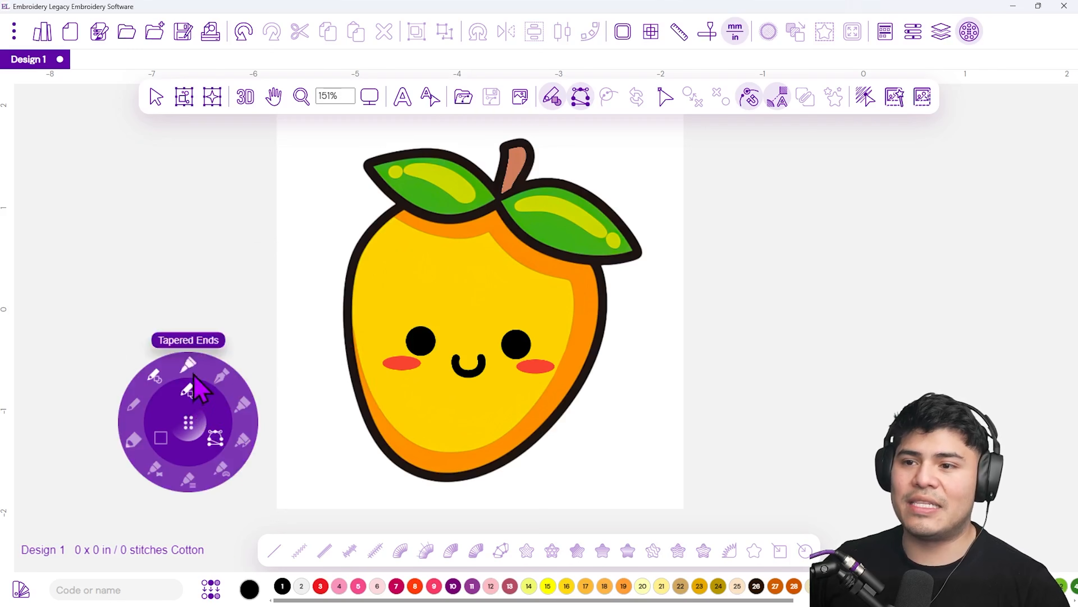
click(243, 403)
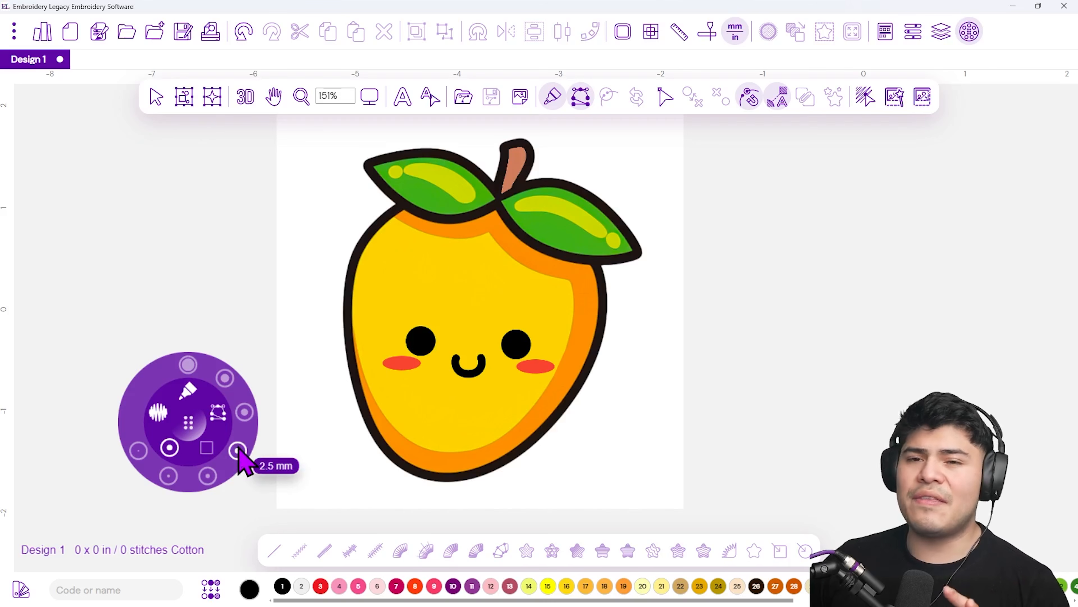
click(238, 450)
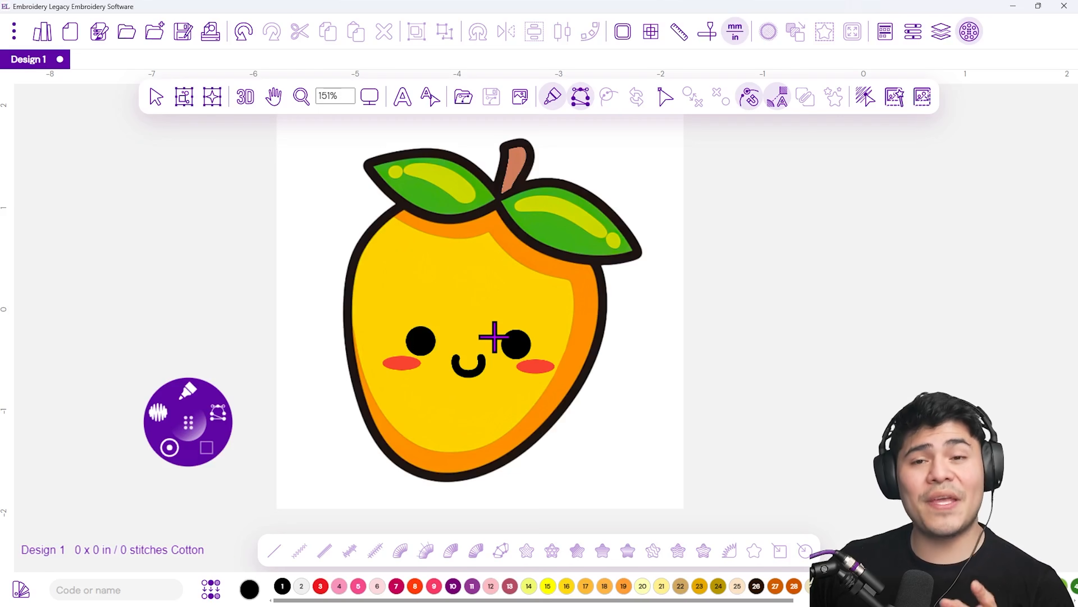
Change the design's recipe to Canvas, applying it to existing paths
click(98, 37)
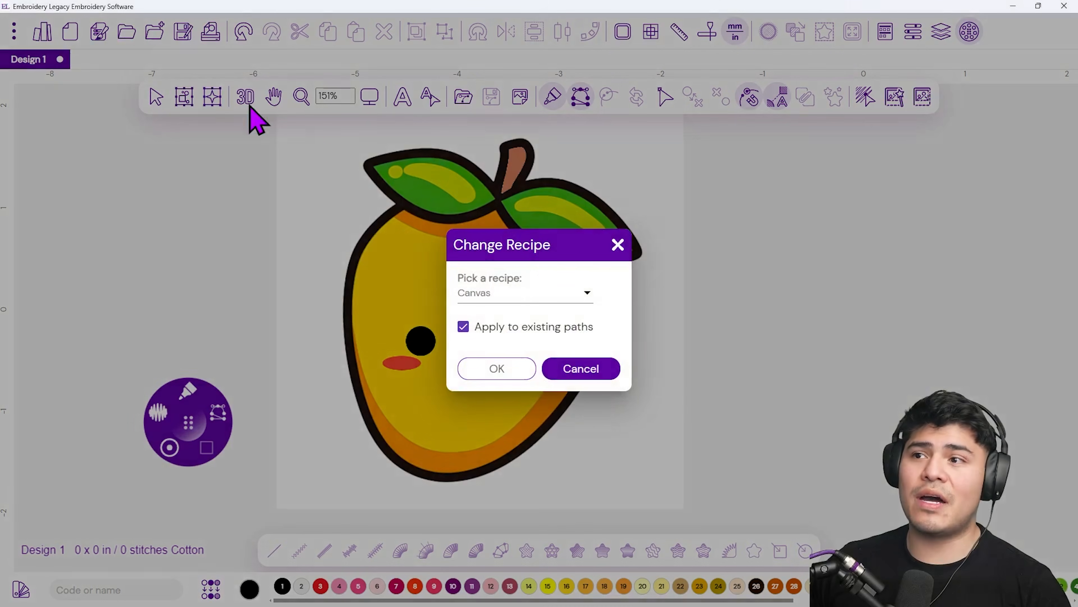
drag(551, 238, 504, 280)
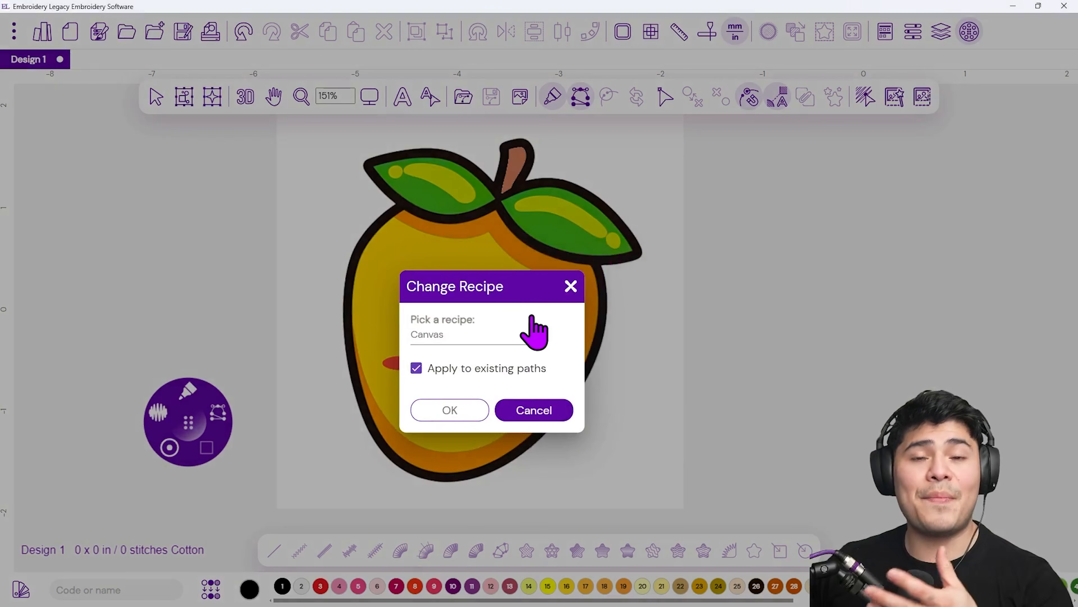
click(512, 340)
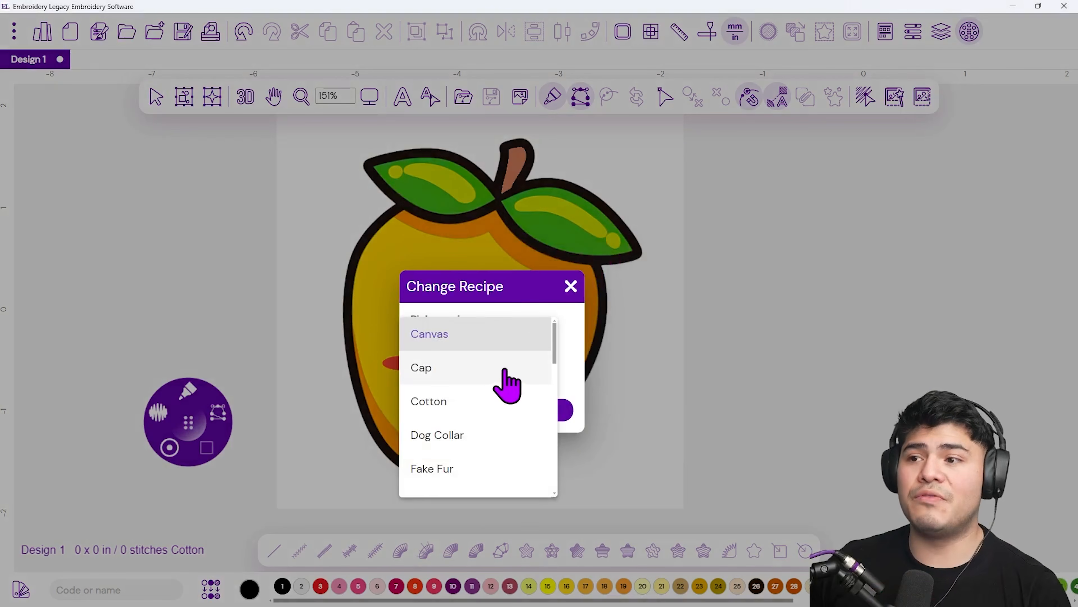
scroll(506, 386, down, 2)
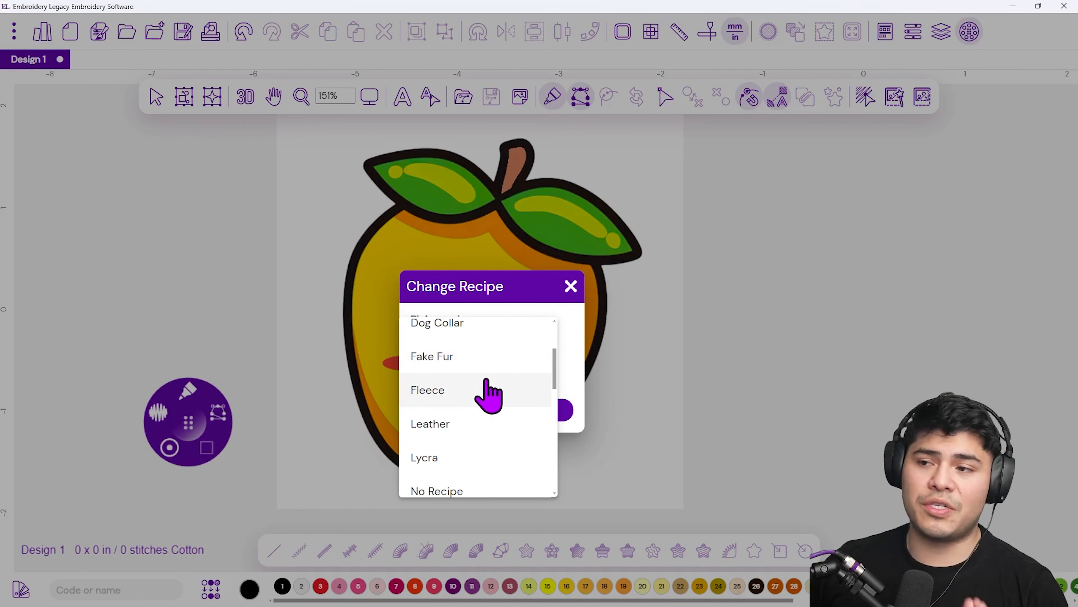
scroll(481, 390, down, 2)
scroll(503, 420, up, 1)
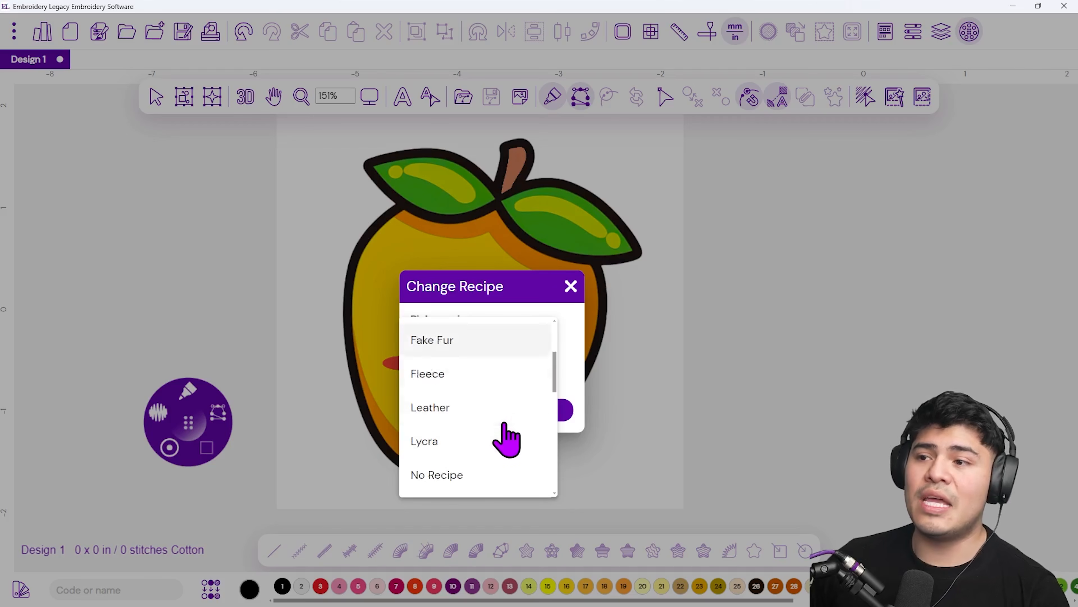
scroll(493, 408, down, 3)
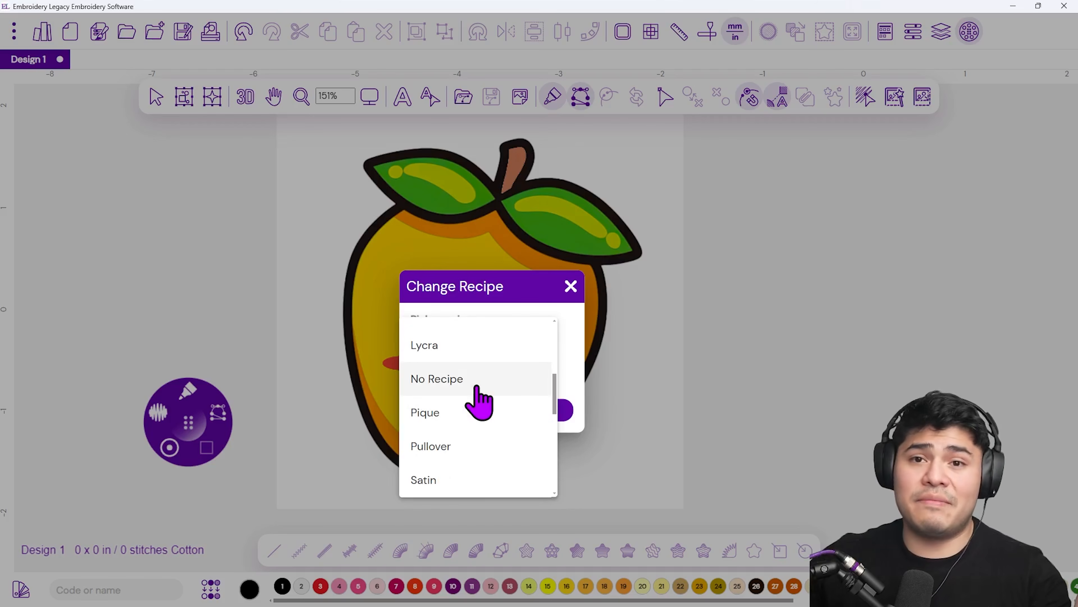
scroll(495, 420, up, 5)
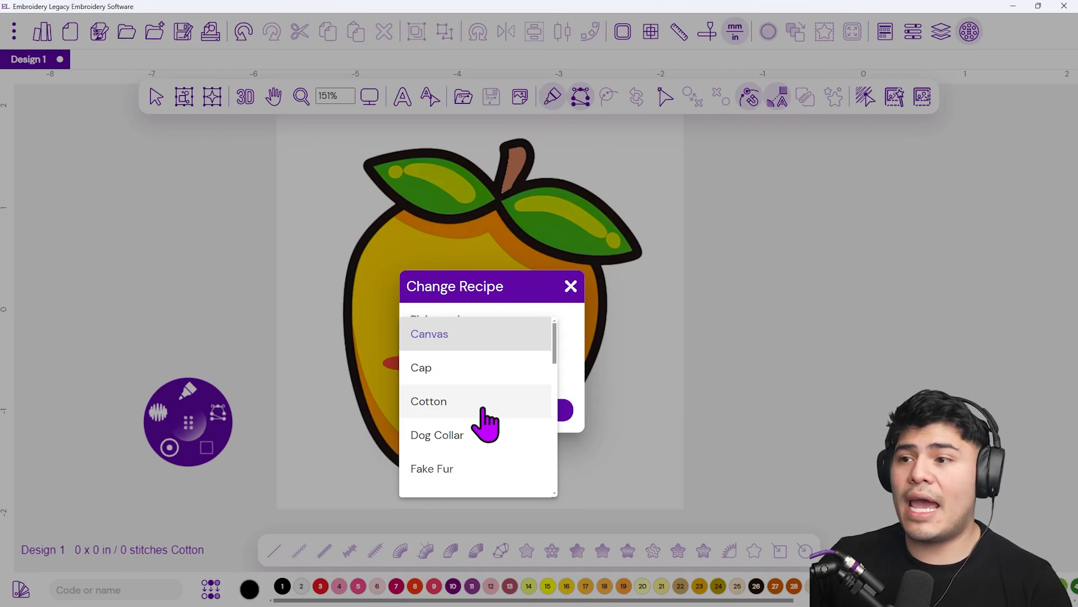
scroll(483, 408, down, 8)
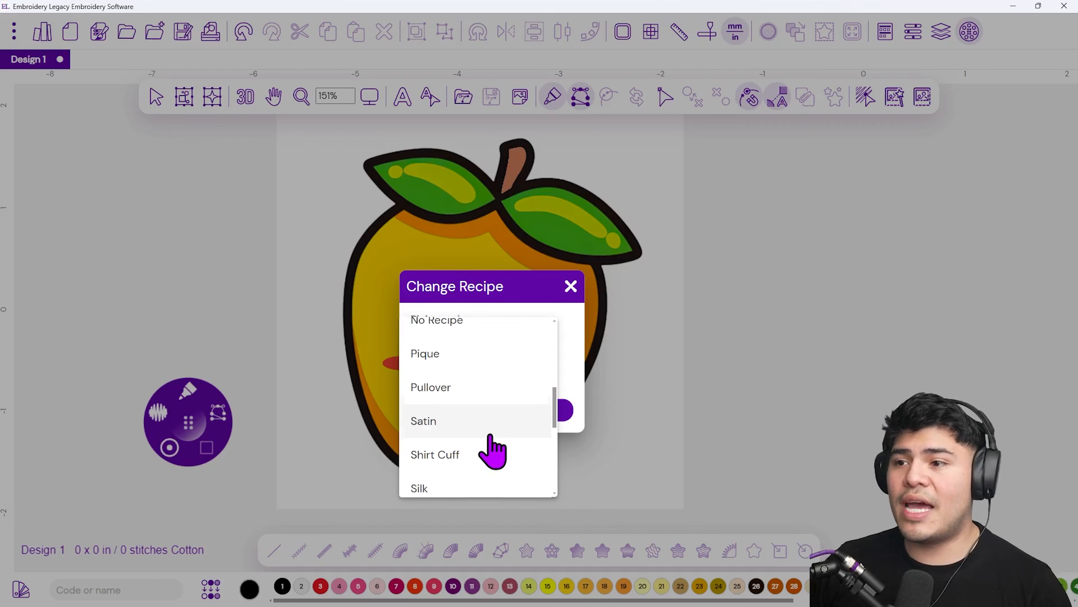
scroll(514, 449, down, 2)
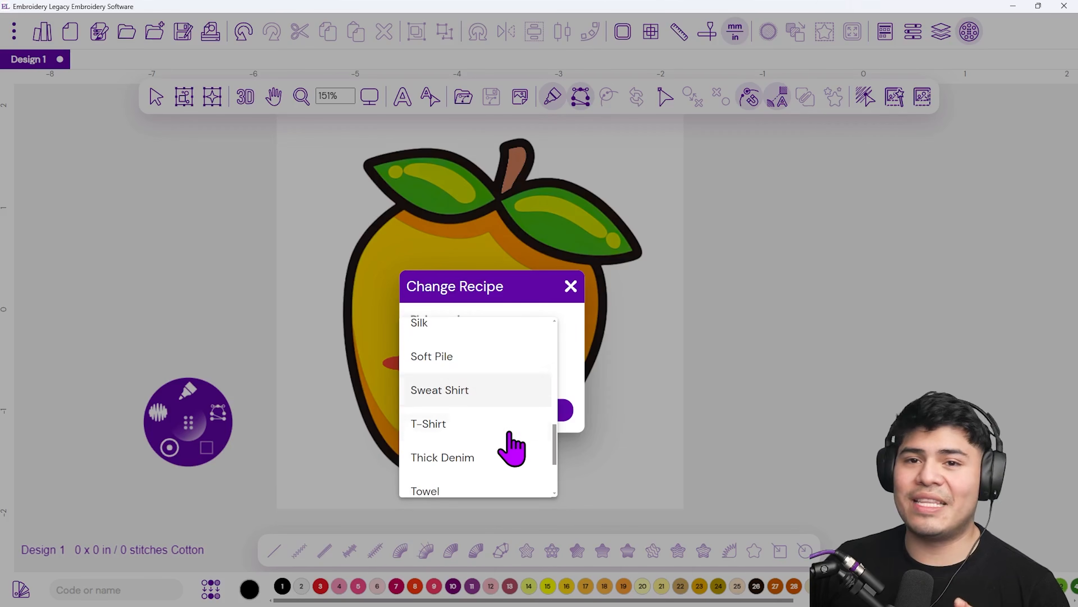
scroll(503, 455, down, 2)
scroll(494, 435, up, 10)
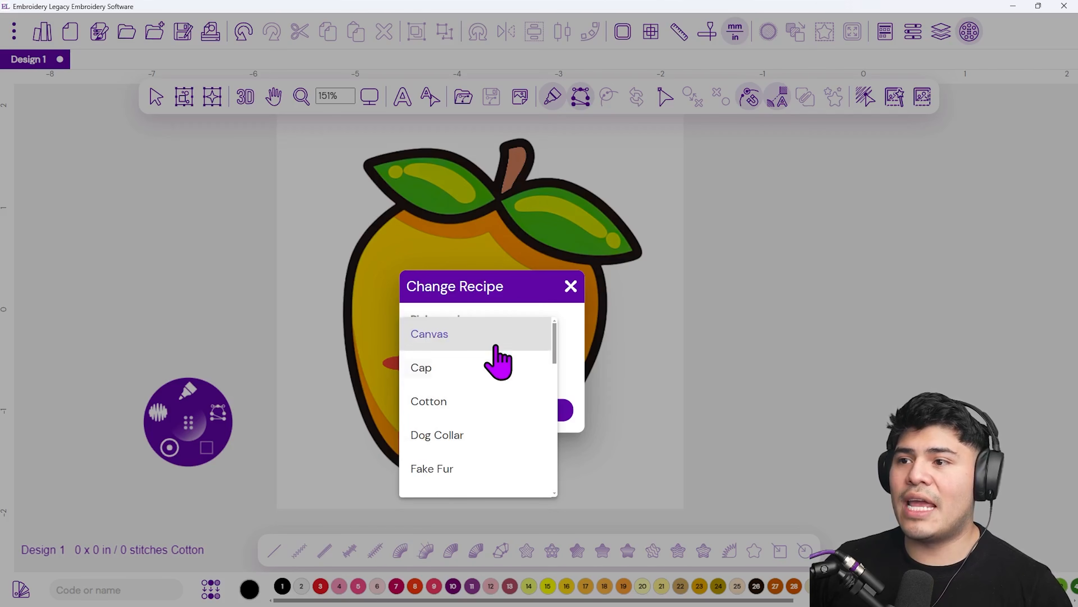
click(516, 338)
click(476, 408)
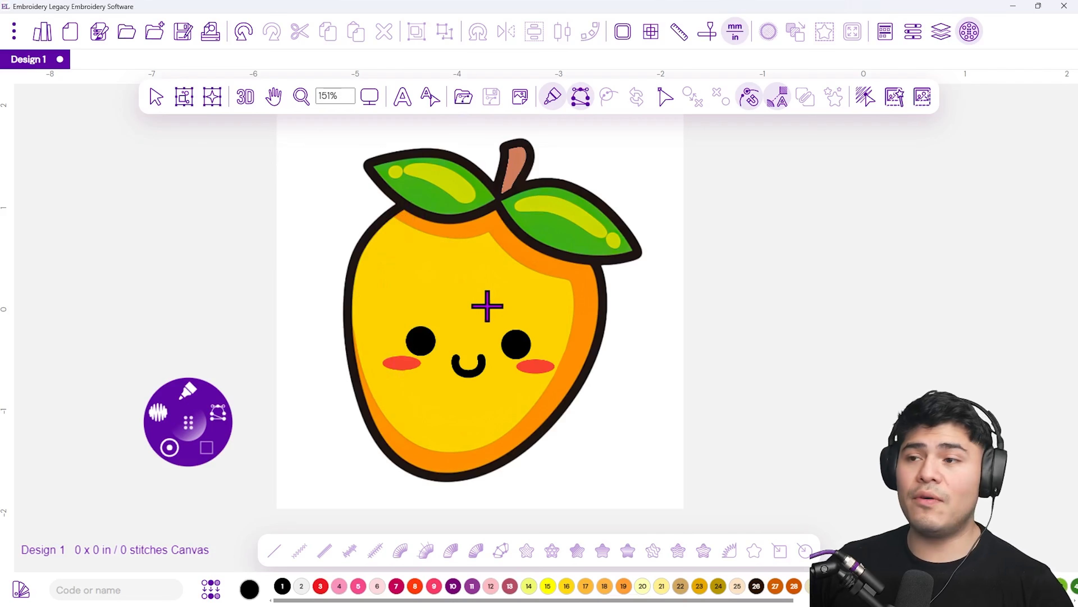
Pan and zoom in closely on the mango outline, trying the zoom presets
drag(468, 283, 484, 303)
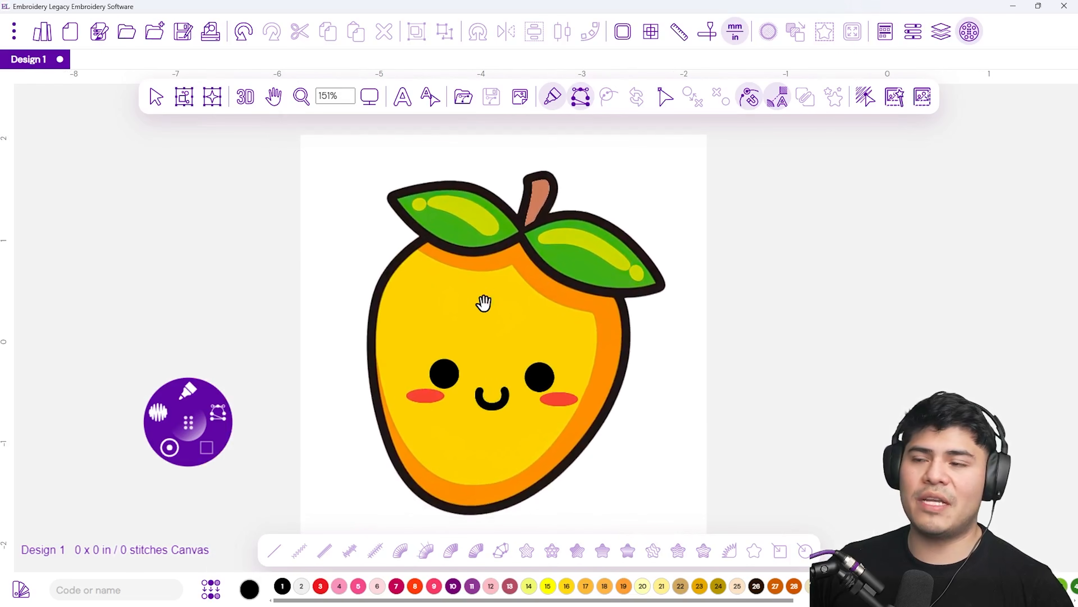
scroll(402, 238, up, 5)
scroll(422, 261, down, 5)
scroll(422, 262, up, 5)
scroll(424, 261, down, 5)
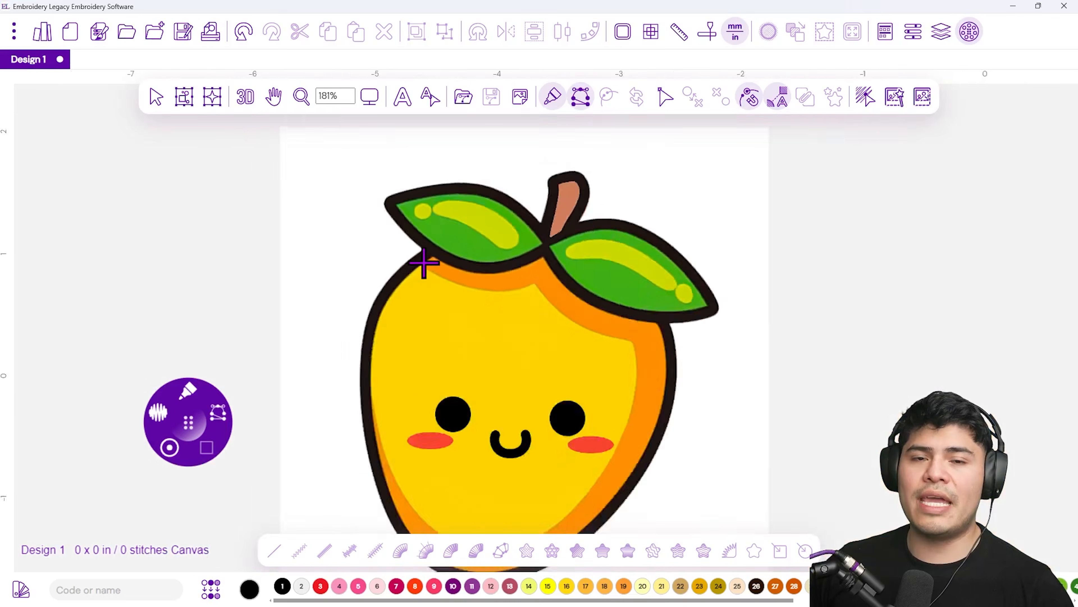
scroll(424, 263, up, 2)
scroll(423, 263, up, 1)
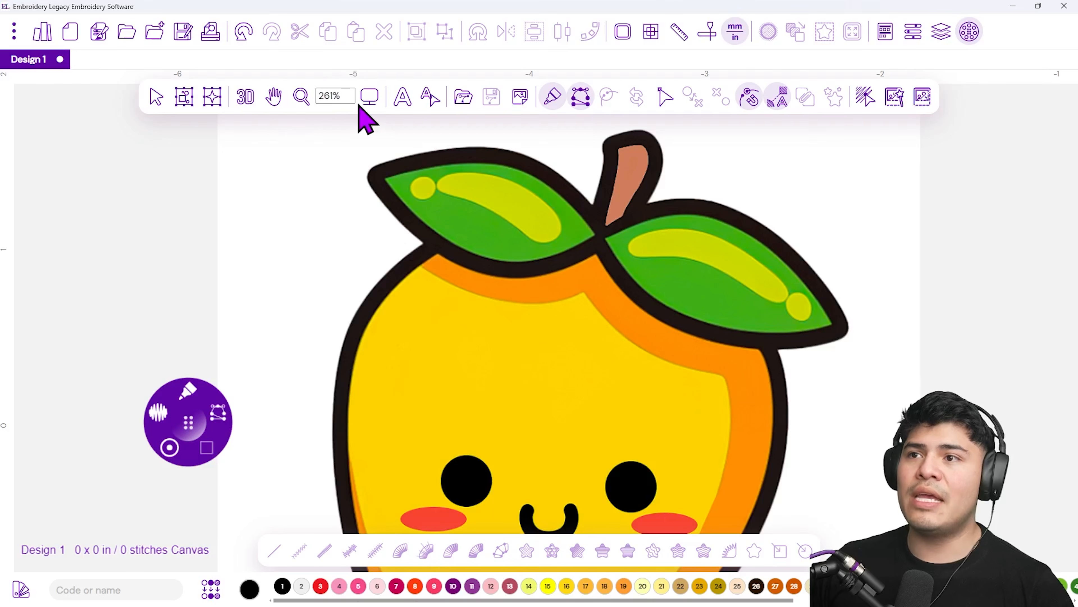
click(369, 102)
click(369, 101)
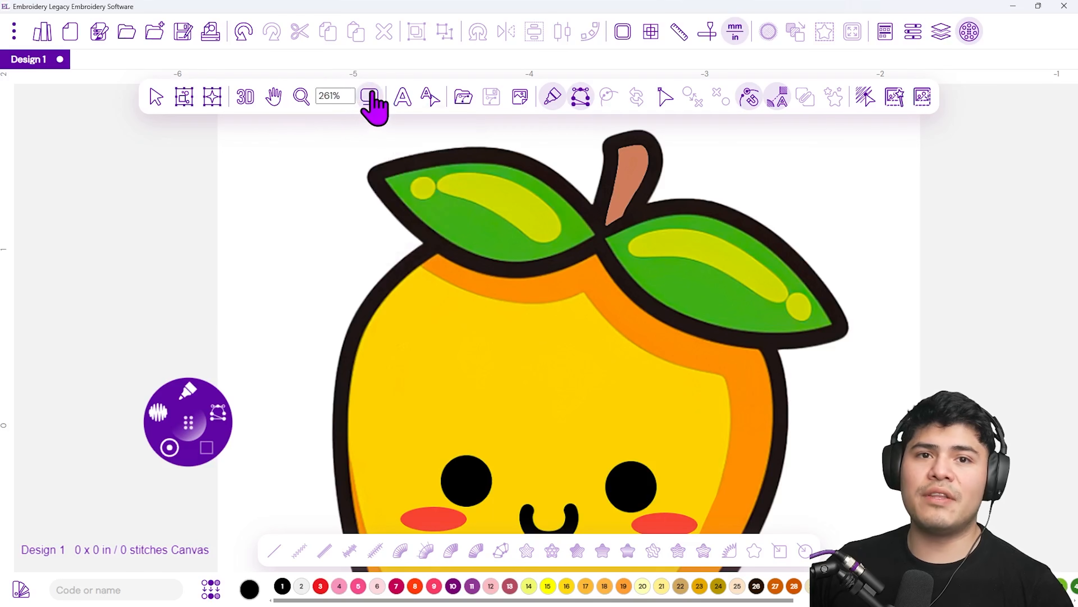
click(370, 101)
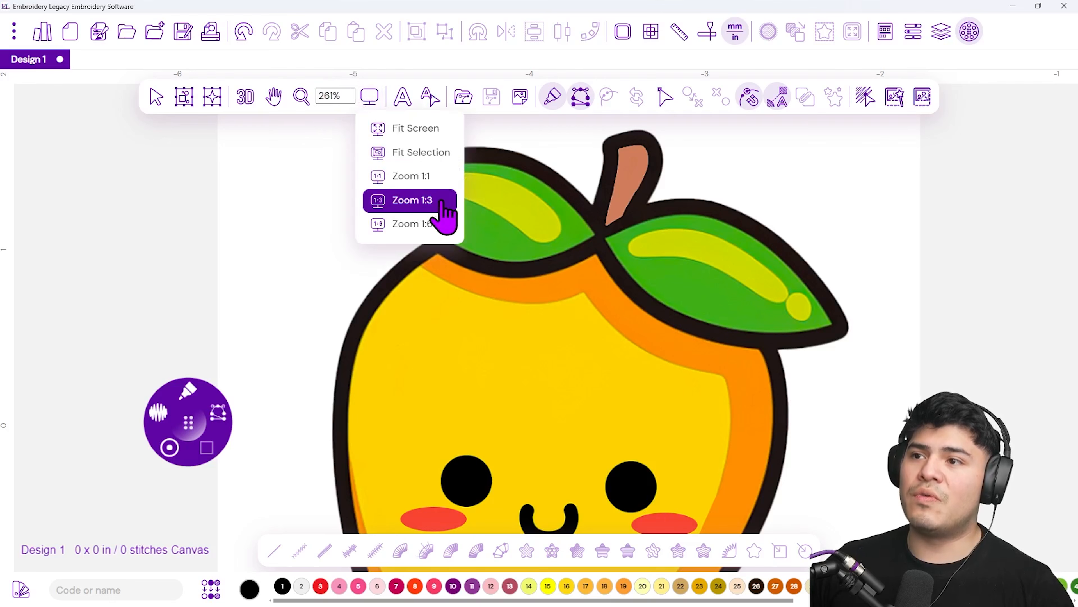
click(446, 226)
click(369, 100)
click(426, 206)
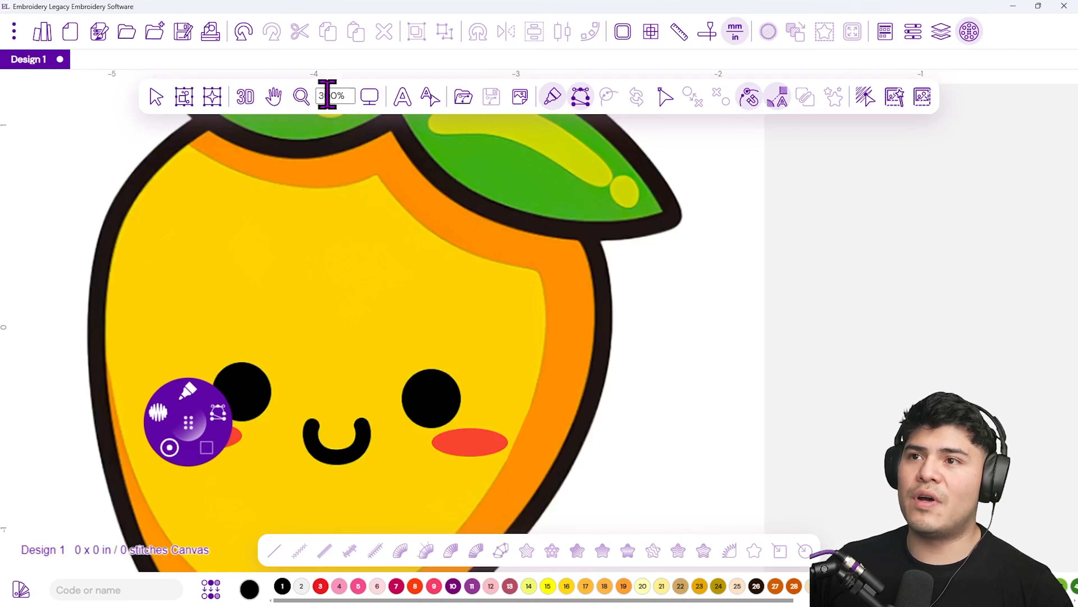
Move the radial menu next to the mango and reselect the 2.5 mm Steil width
click(368, 100)
click(428, 175)
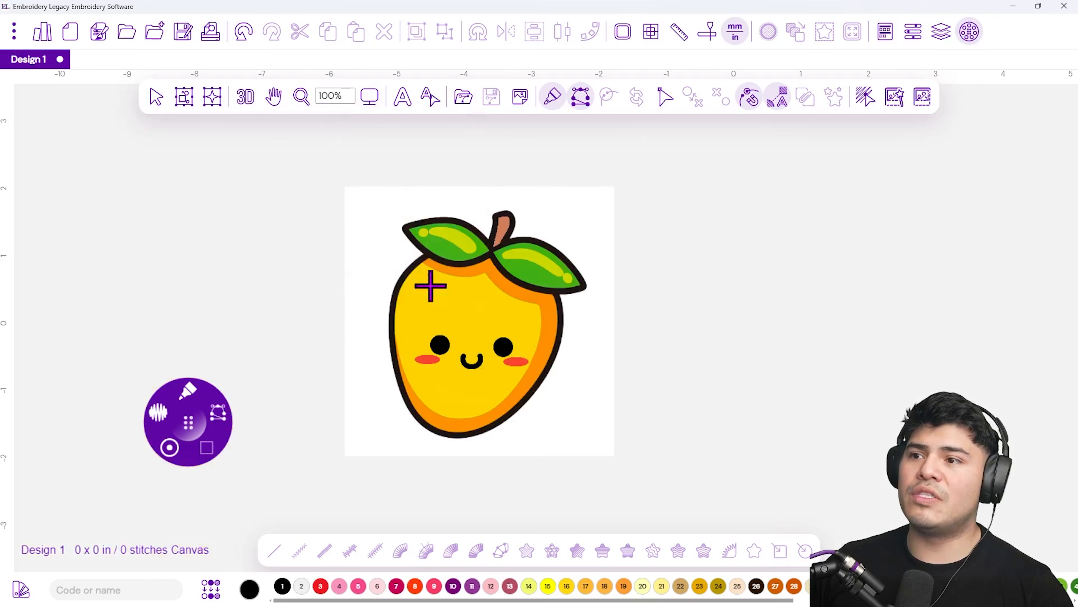
scroll(449, 371, up, 3)
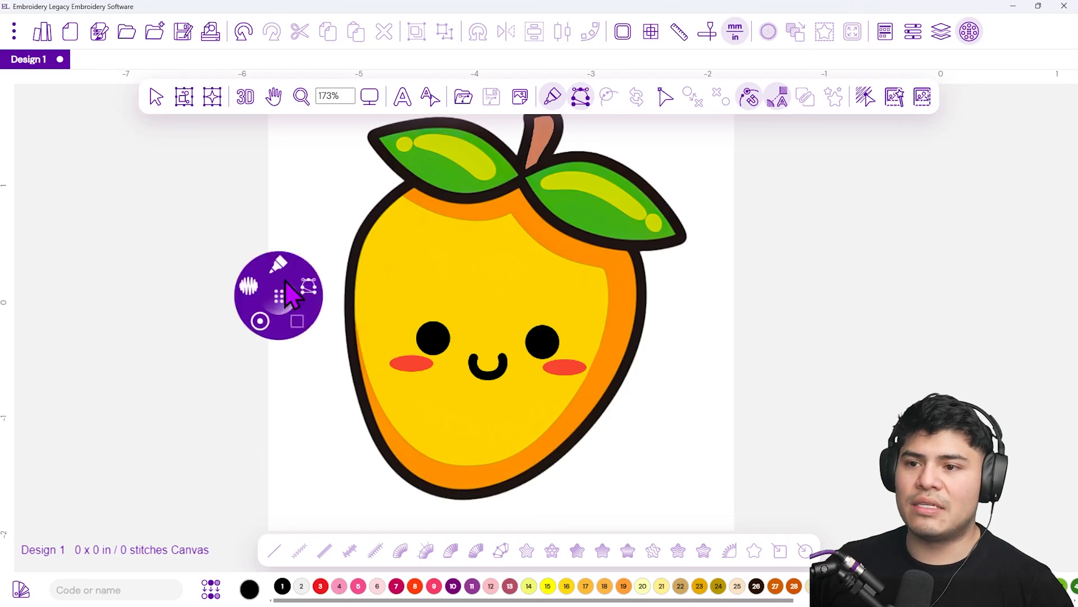
drag(284, 280, 246, 238)
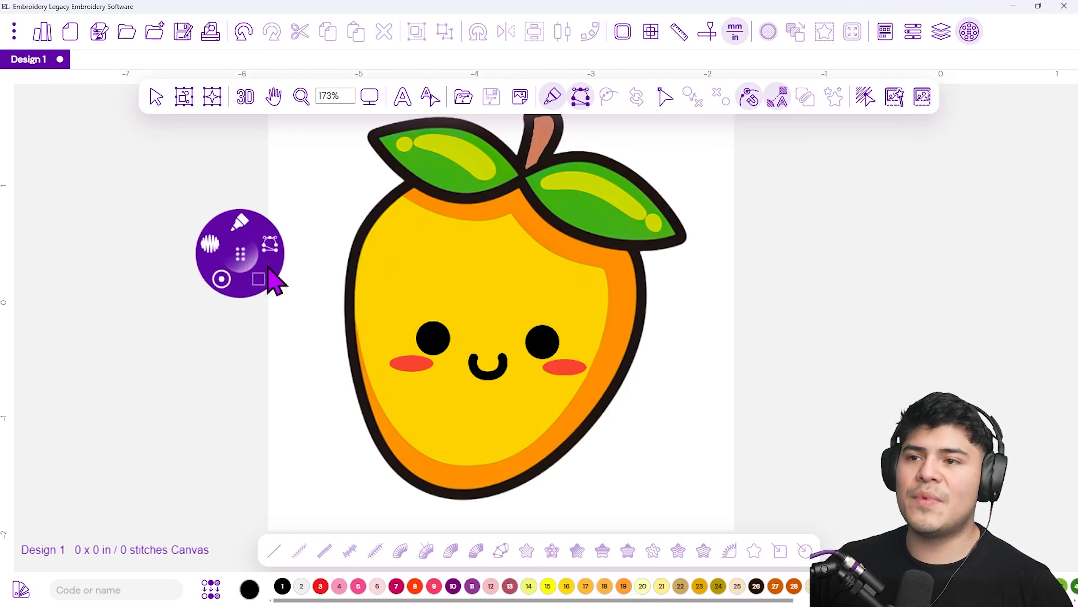
click(221, 280)
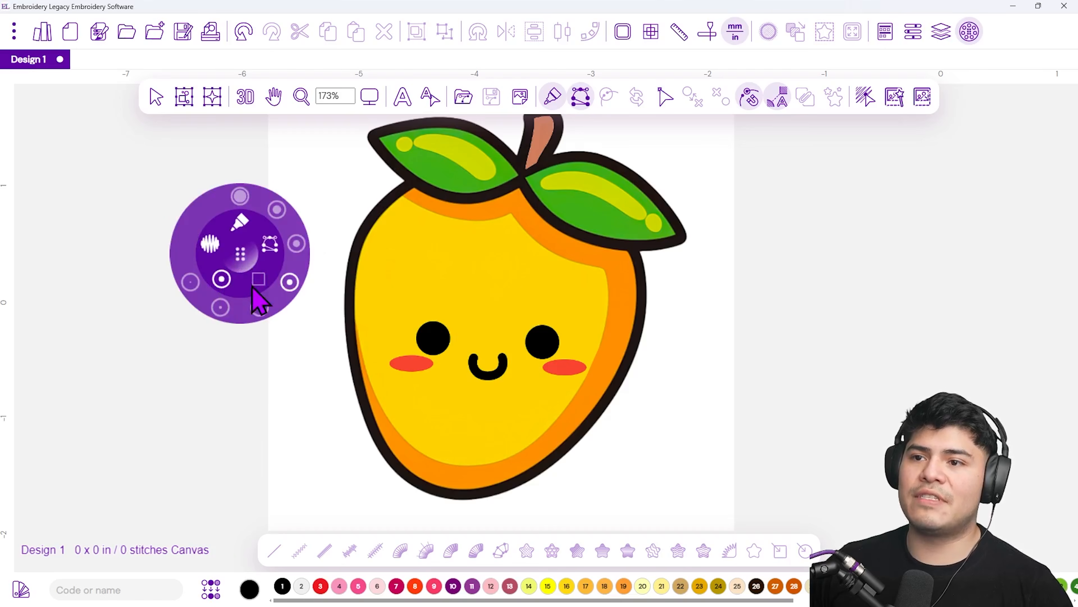
click(286, 283)
Set the stitch density to 0.4 mm and switch the drawing mode to Fast Draw
click(212, 249)
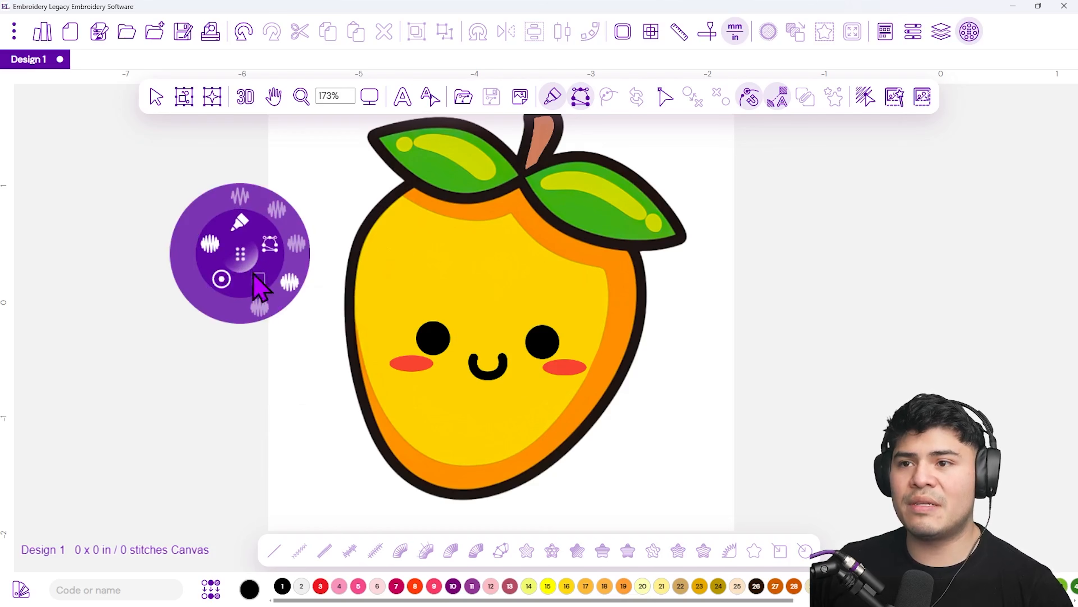
click(290, 282)
click(270, 243)
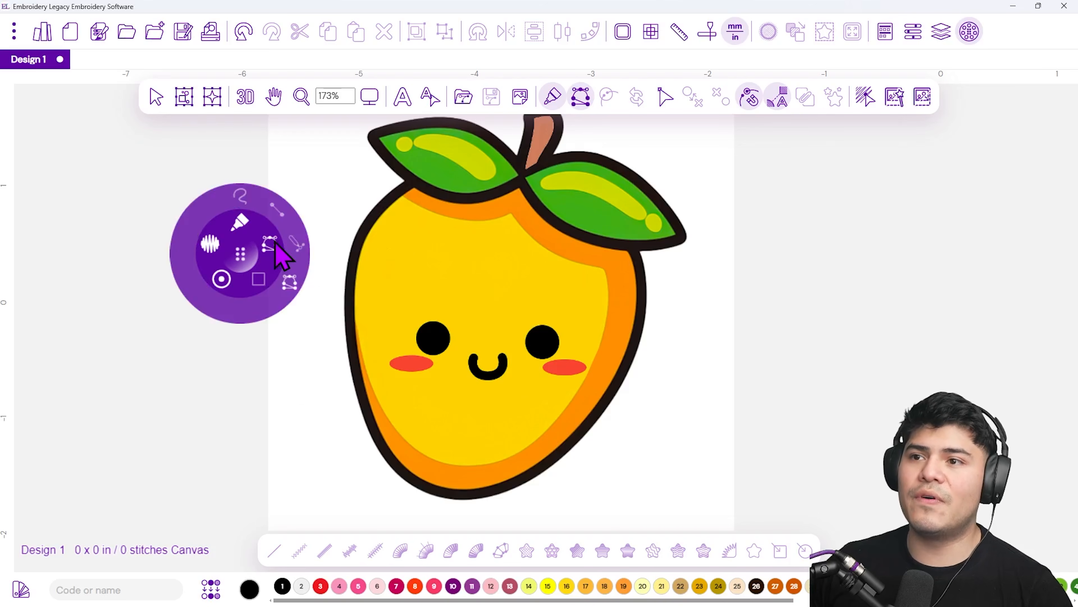
click(293, 282)
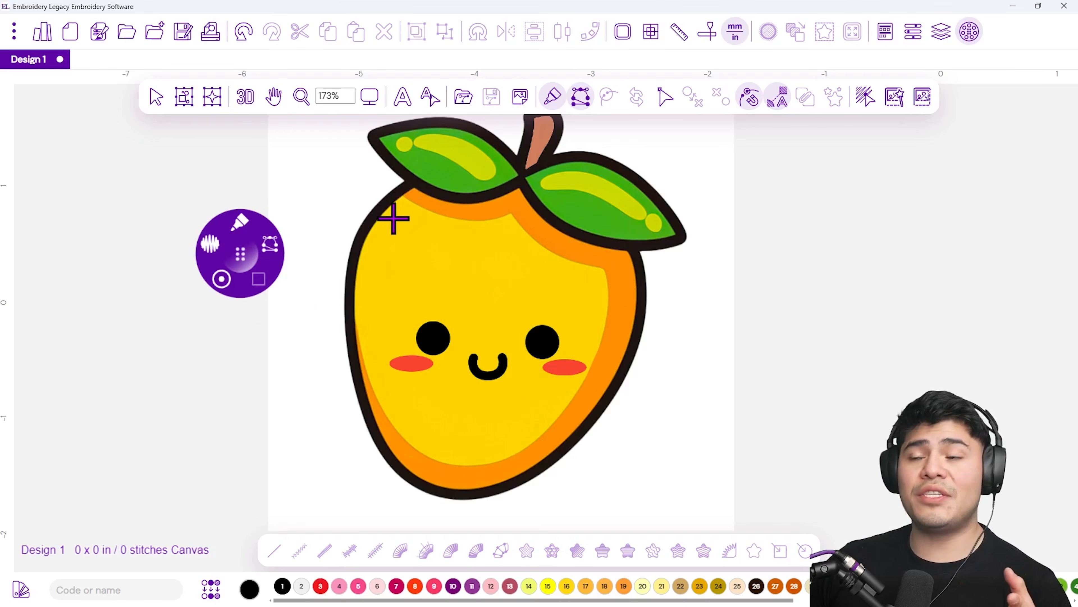
Pick thread color 3 (red) and start tracing the mango's left outline along its dark border
click(321, 586)
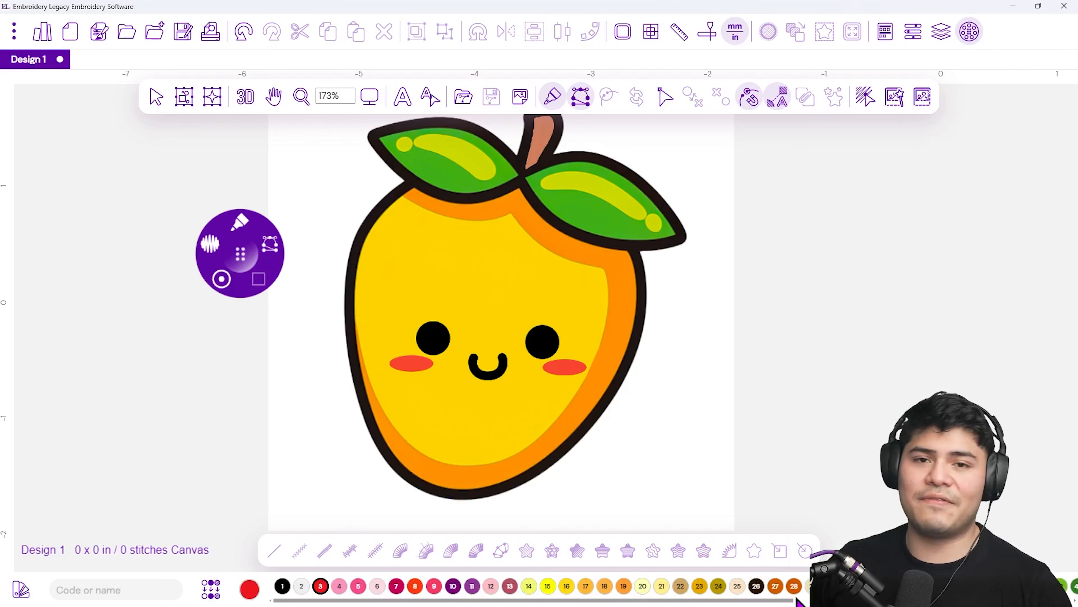
scroll(395, 183, up, 5)
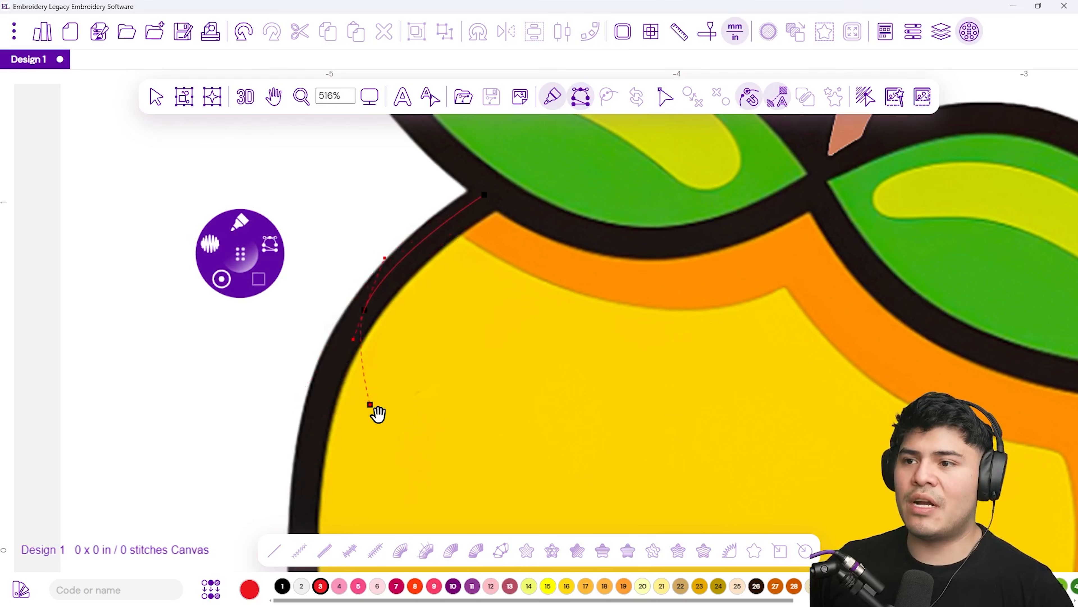
drag(409, 440, 494, 260)
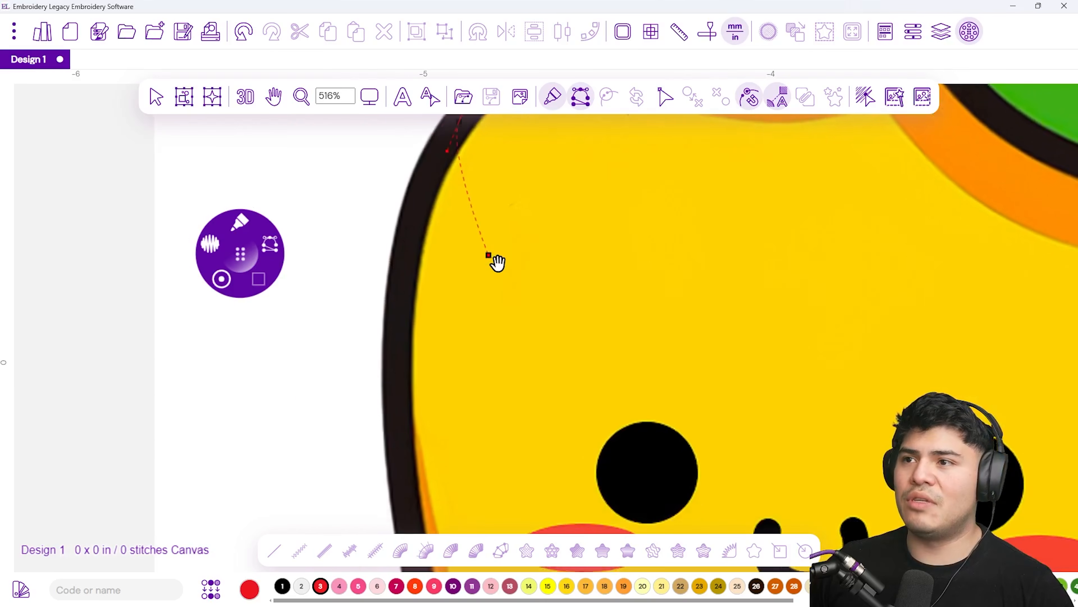
click(404, 274)
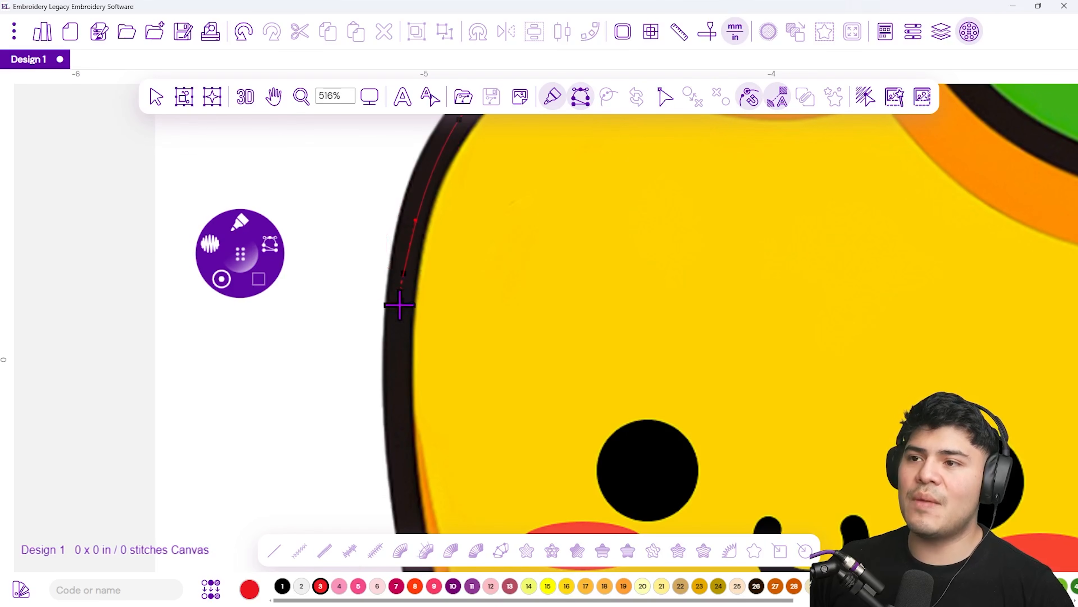
click(408, 507)
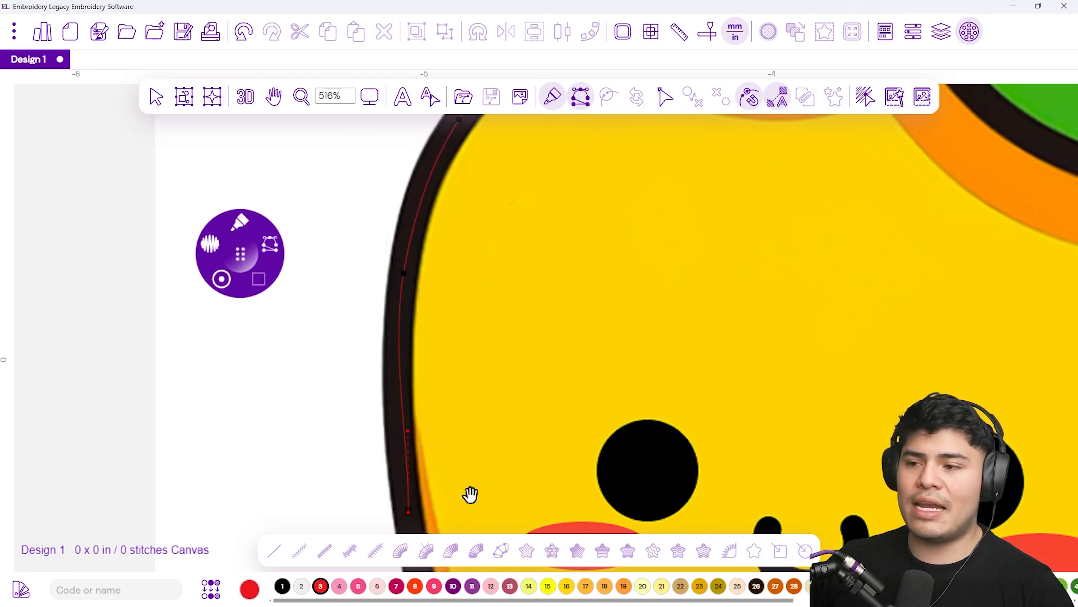
Continue tracing the outline around the bottom of the mango and up its right side
mouse_move(509, 516)
mouse_down()
mouse_move(496, 511)
mouse_move(496, 356)
mouse_move(534, 210)
mouse_move(514, 155)
mouse_up()
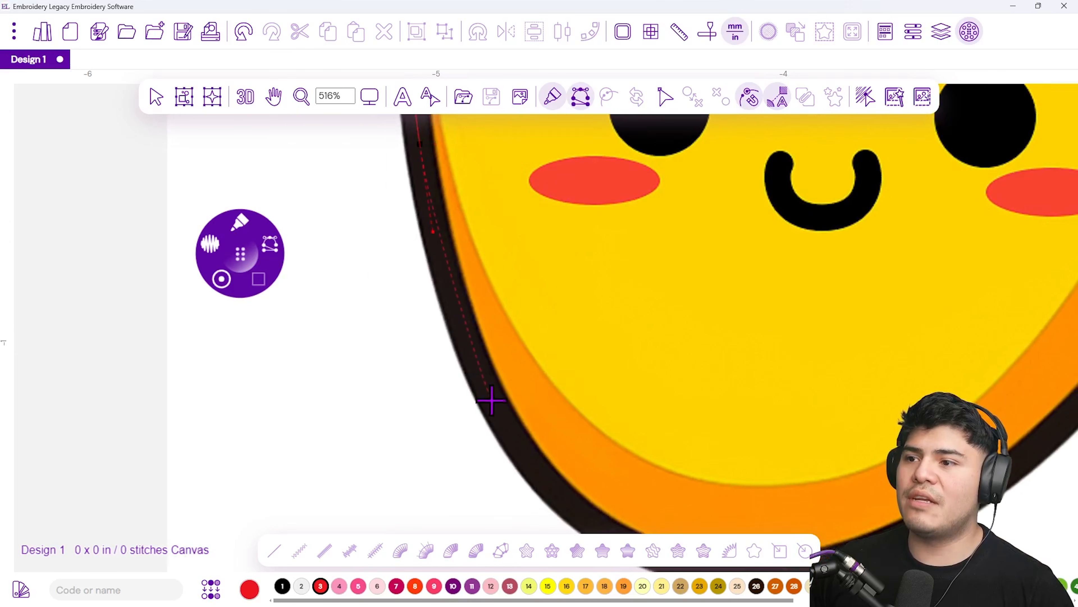
drag(492, 402, 523, 455)
drag(613, 504, 440, 299)
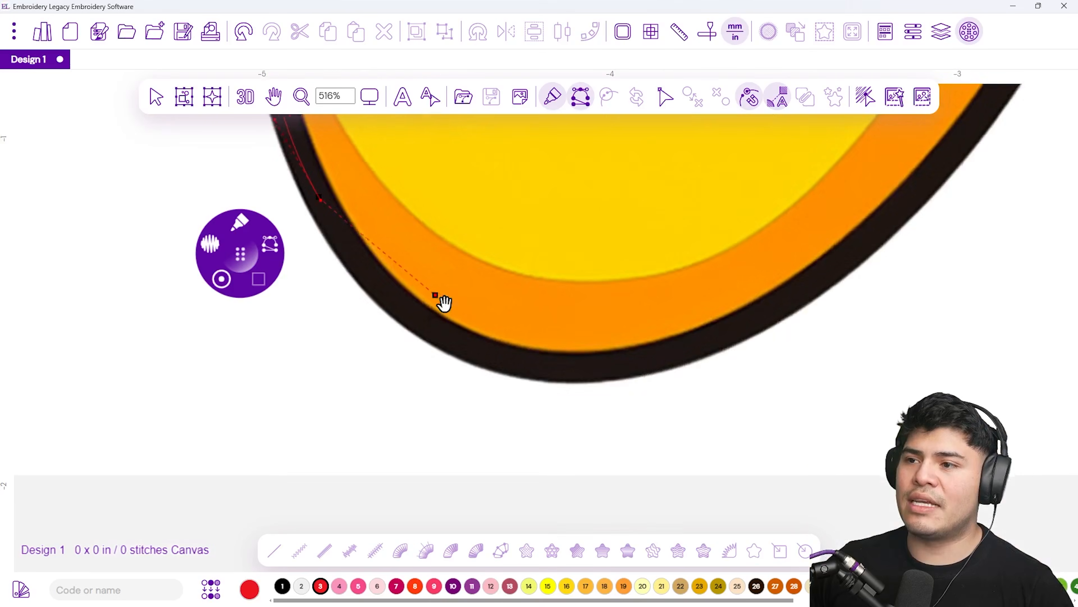
drag(454, 337, 492, 360)
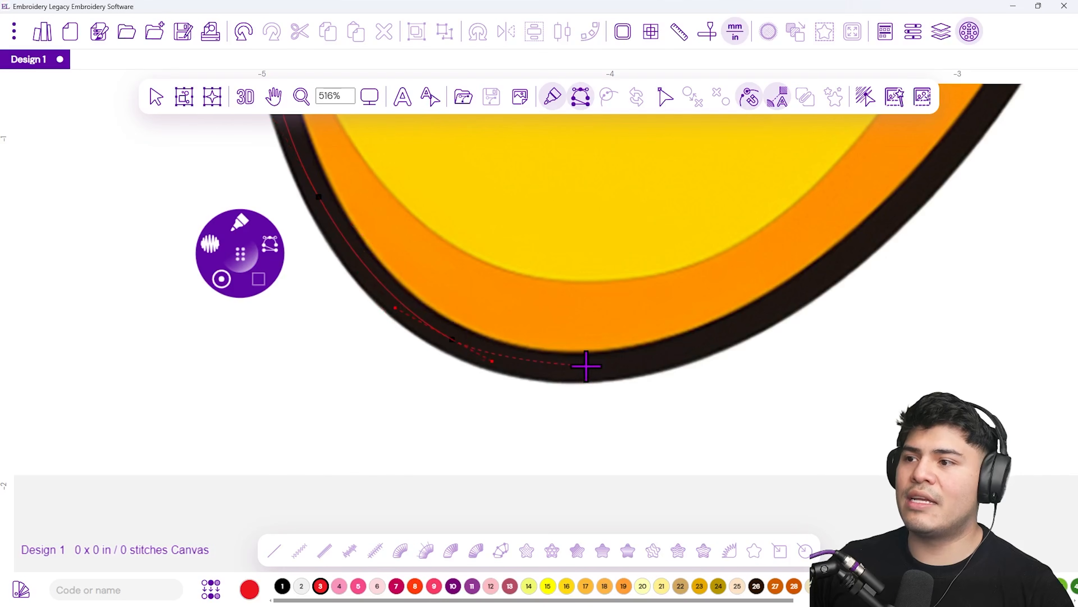
drag(586, 366, 635, 364)
drag(765, 311, 809, 293)
drag(896, 219, 544, 481)
click(606, 408)
drag(708, 248, 591, 450)
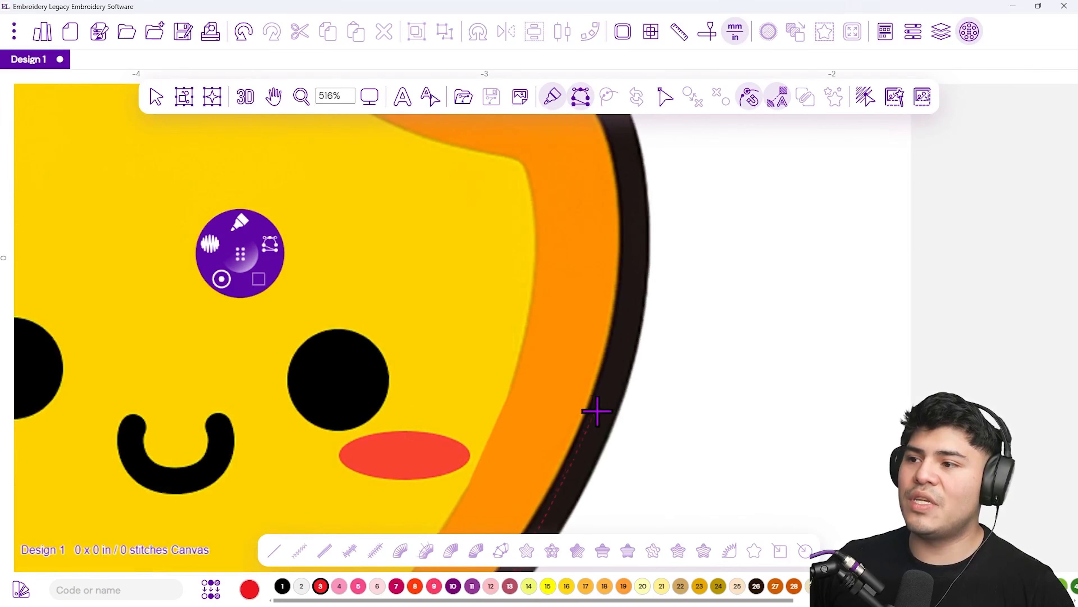
drag(612, 408, 631, 362)
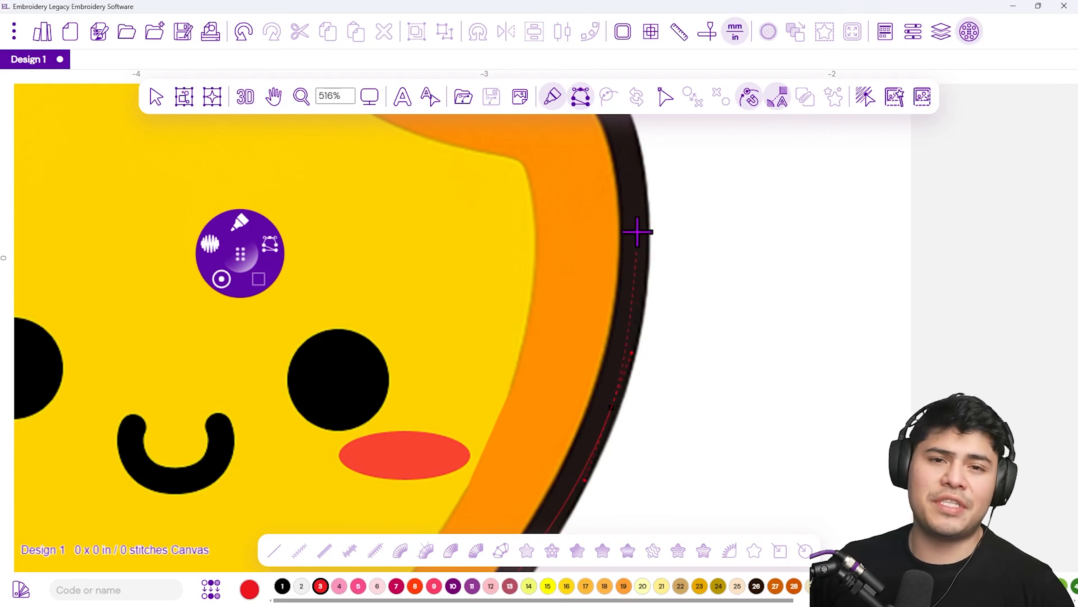
Trace the right side up to the leaf, remove misplaced points, and finish the Steil outline
click(631, 178)
drag(631, 176, 699, 382)
click(677, 310)
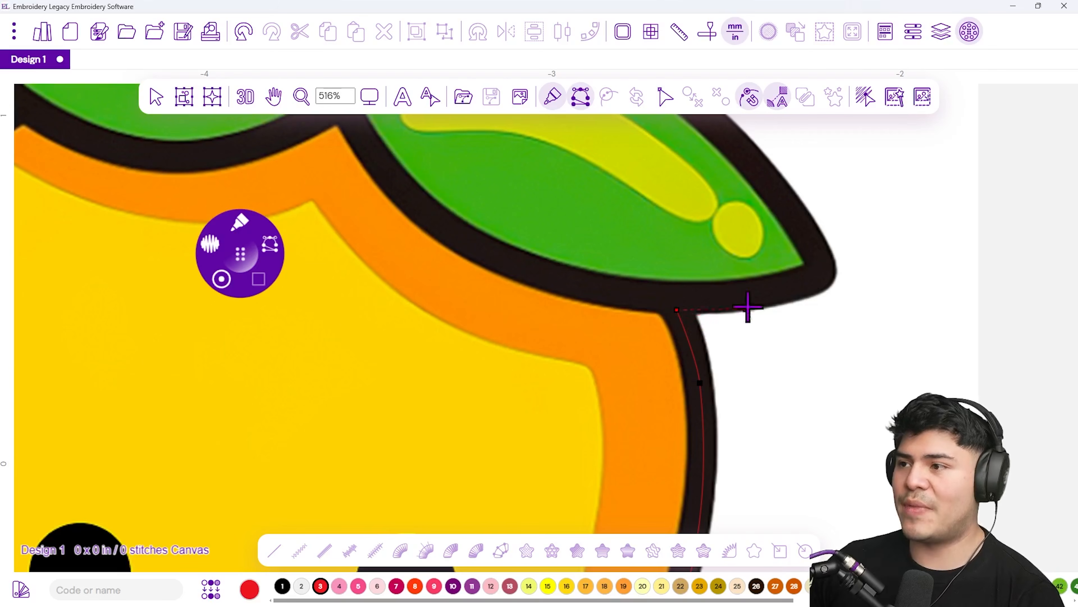
key(BackSpace)
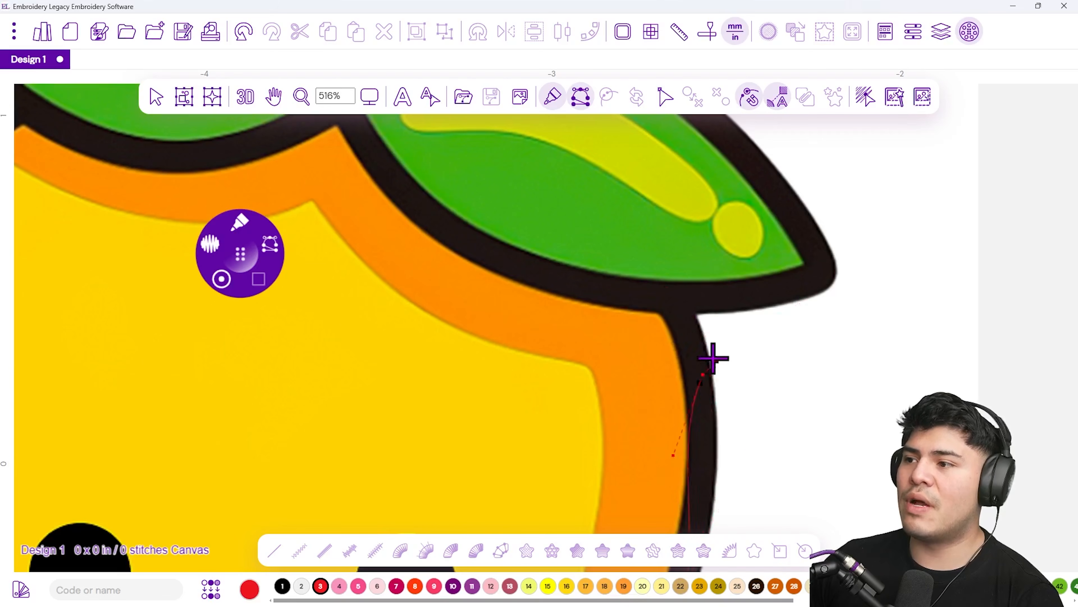
key(BackSpace)
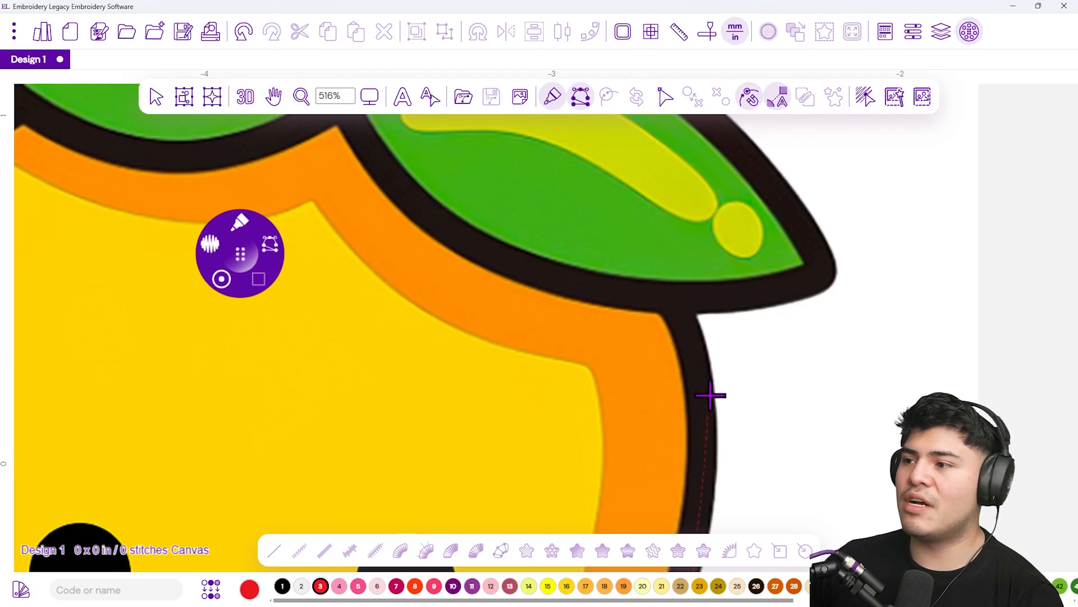
click(704, 435)
drag(676, 310, 713, 269)
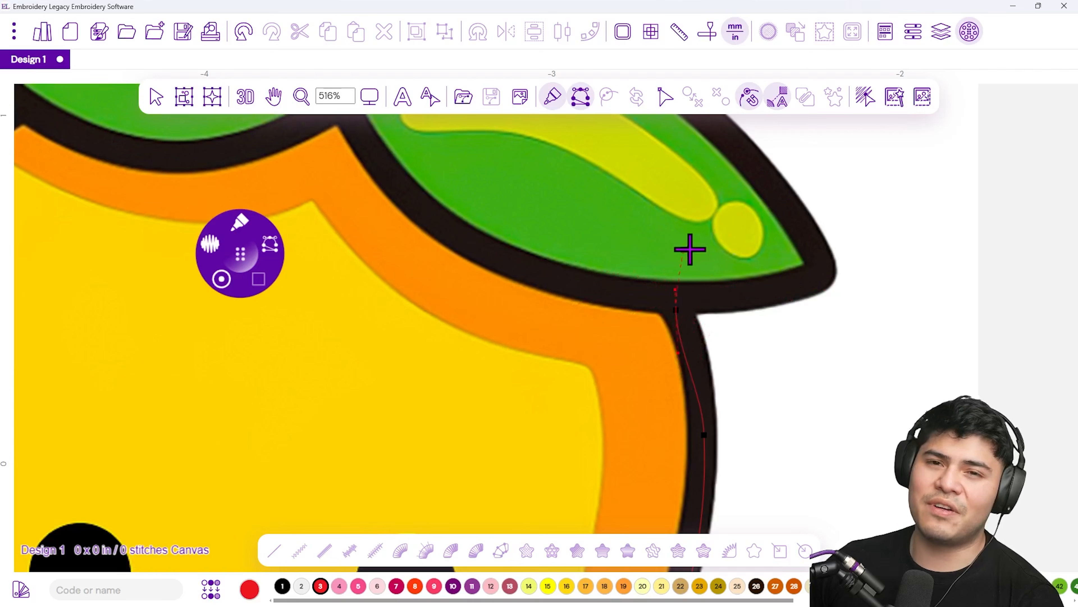
key(BackSpace)
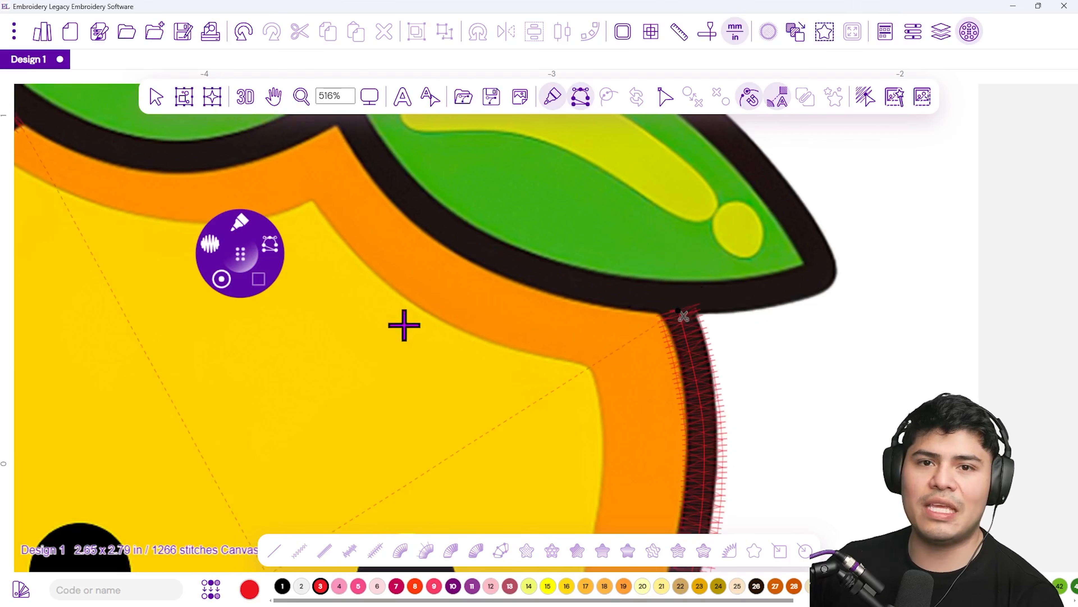
Reset the zoom to 1:1 and turn on the 3D stitch preview
click(371, 101)
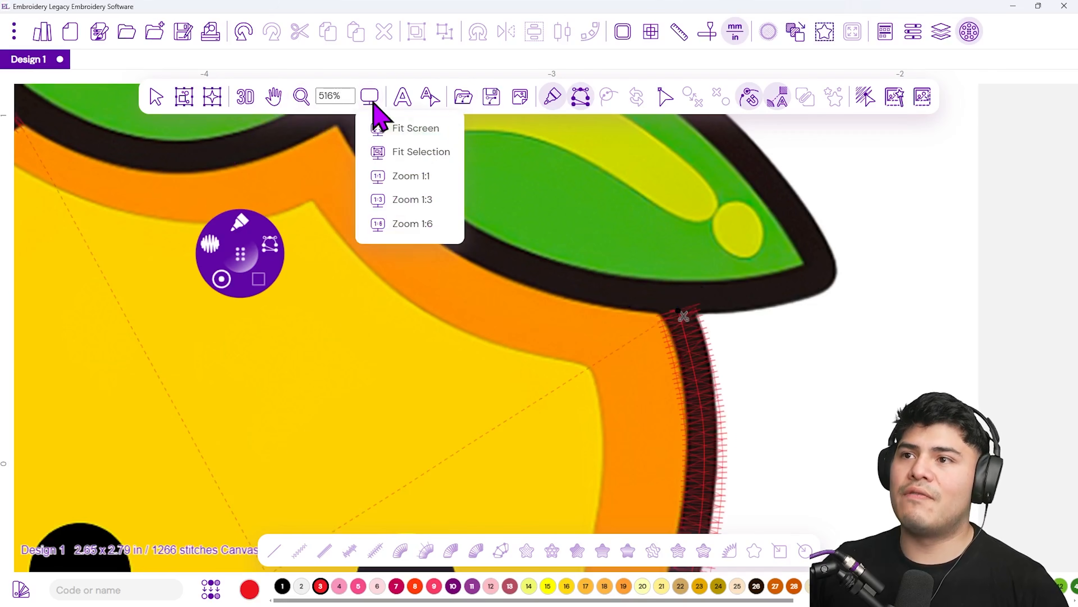
click(441, 178)
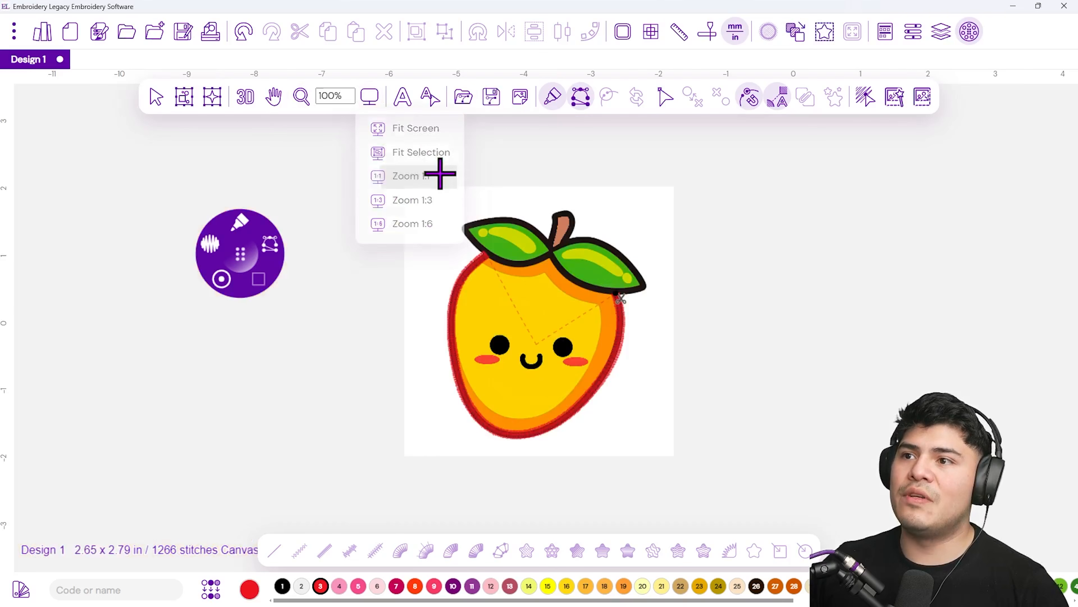
click(246, 102)
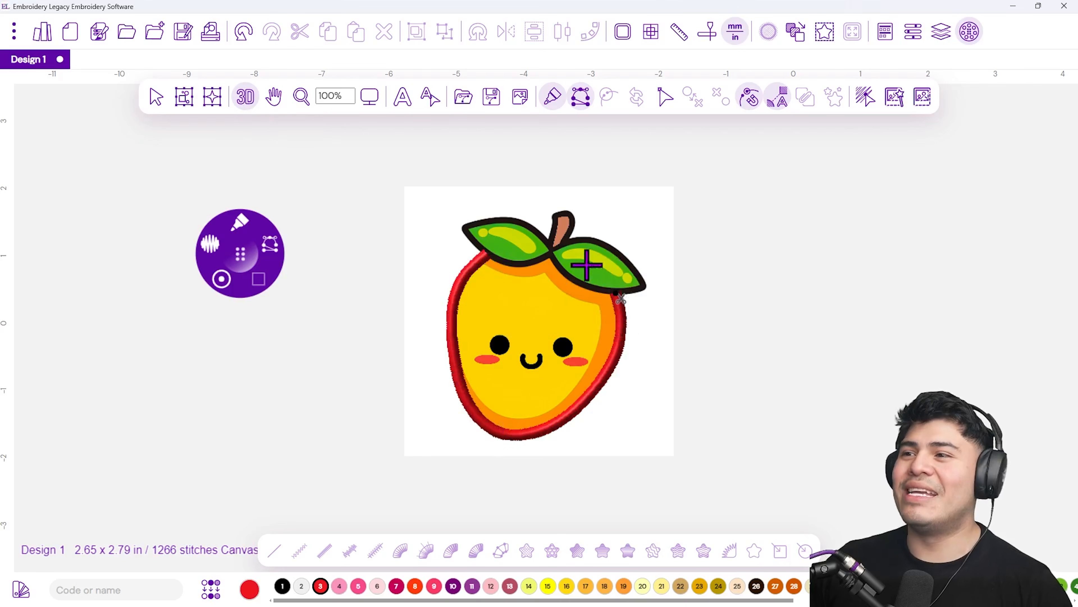
scroll(603, 272, up, 3)
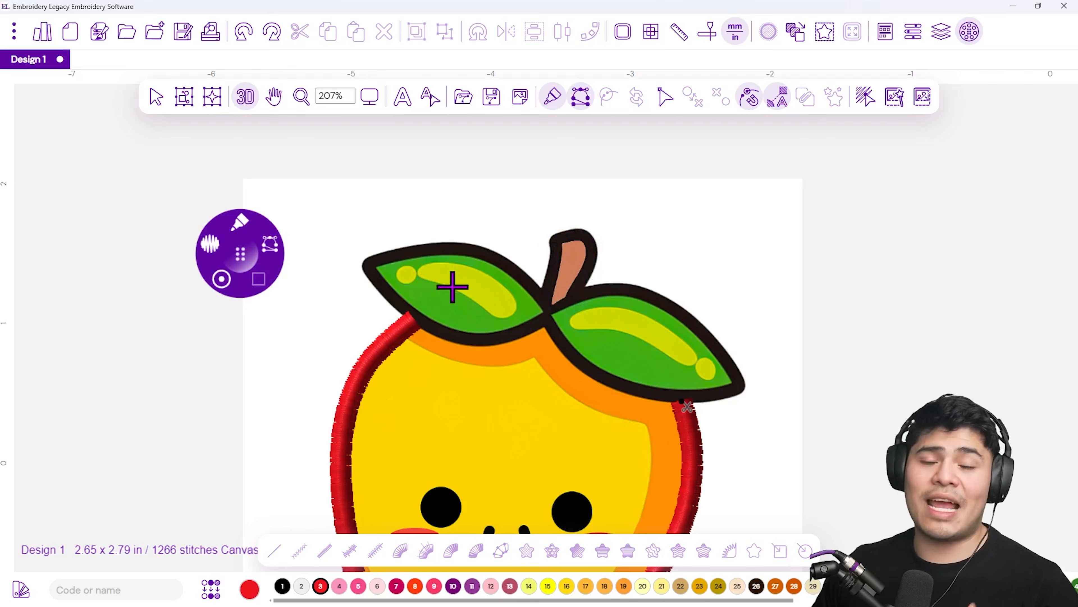
Move the radial menu beside the leaves and switch the stitch type to Run
drag(242, 256, 311, 303)
click(305, 268)
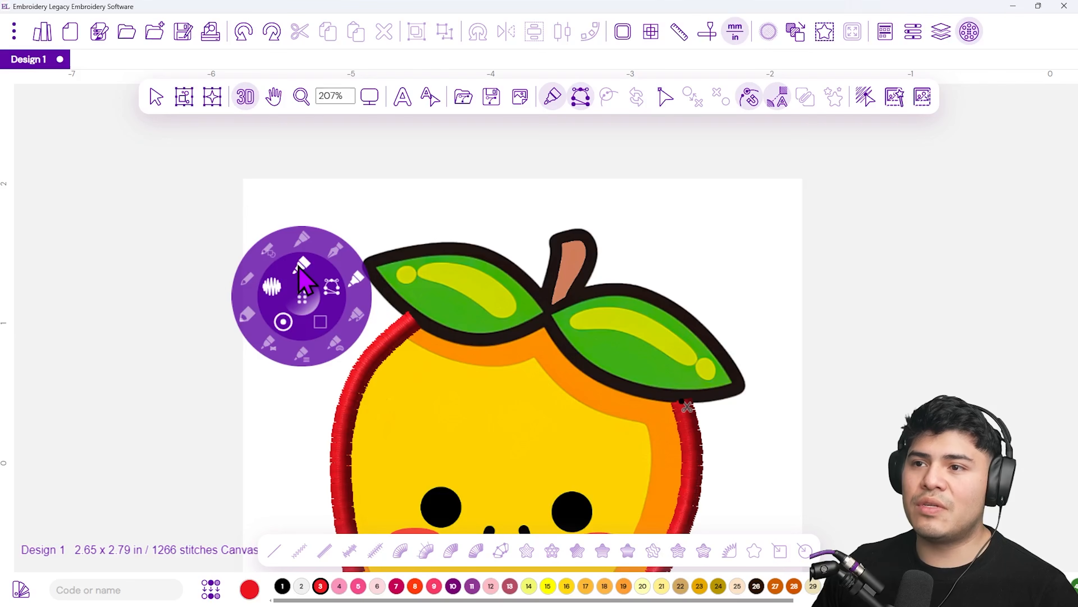
click(249, 276)
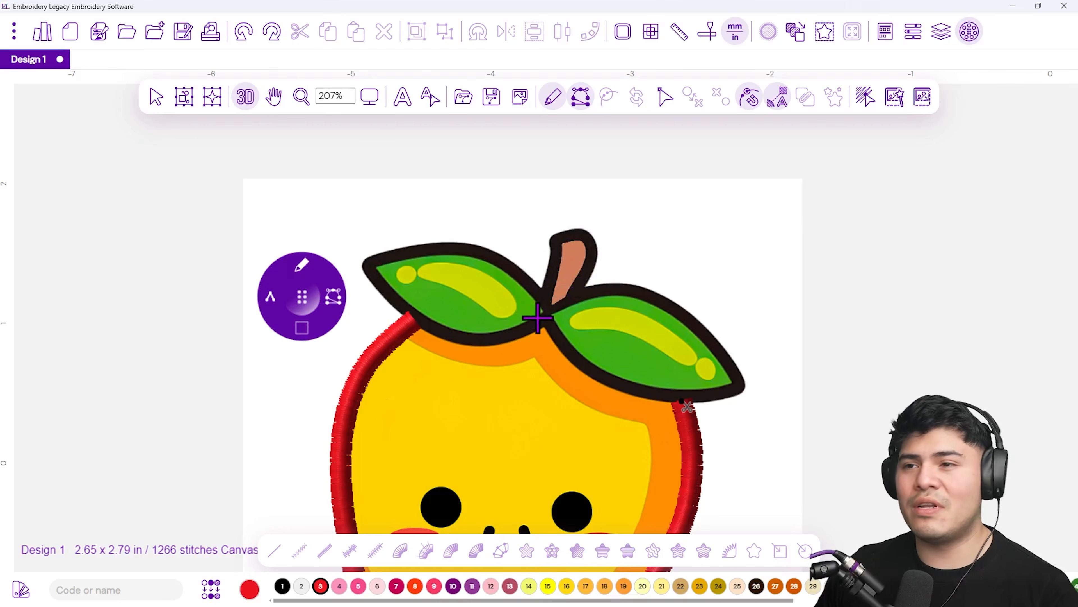
scroll(712, 362, up, 2)
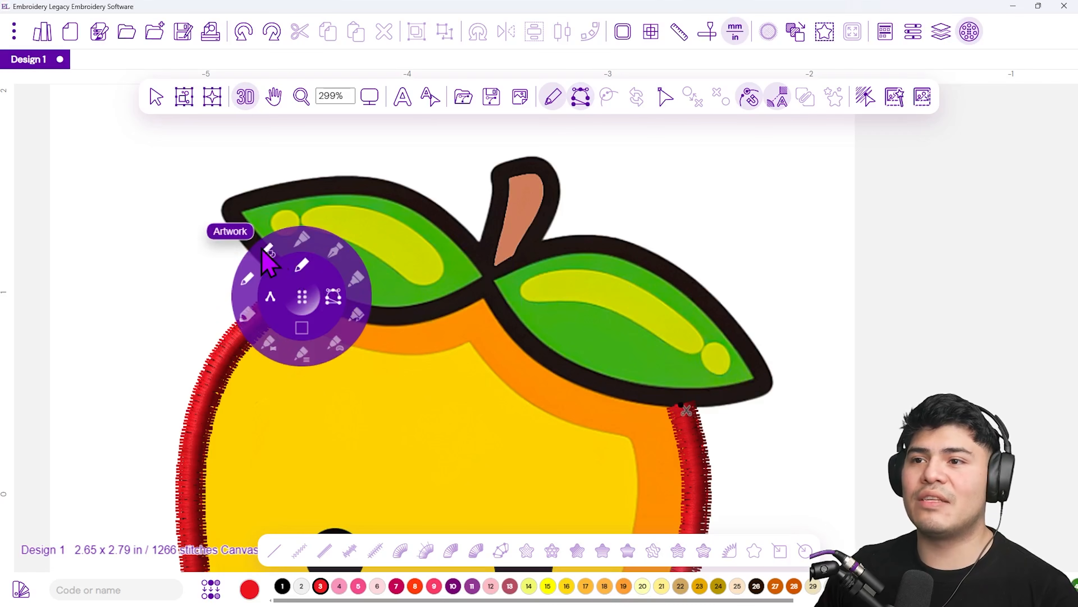
mouse_move(281, 295)
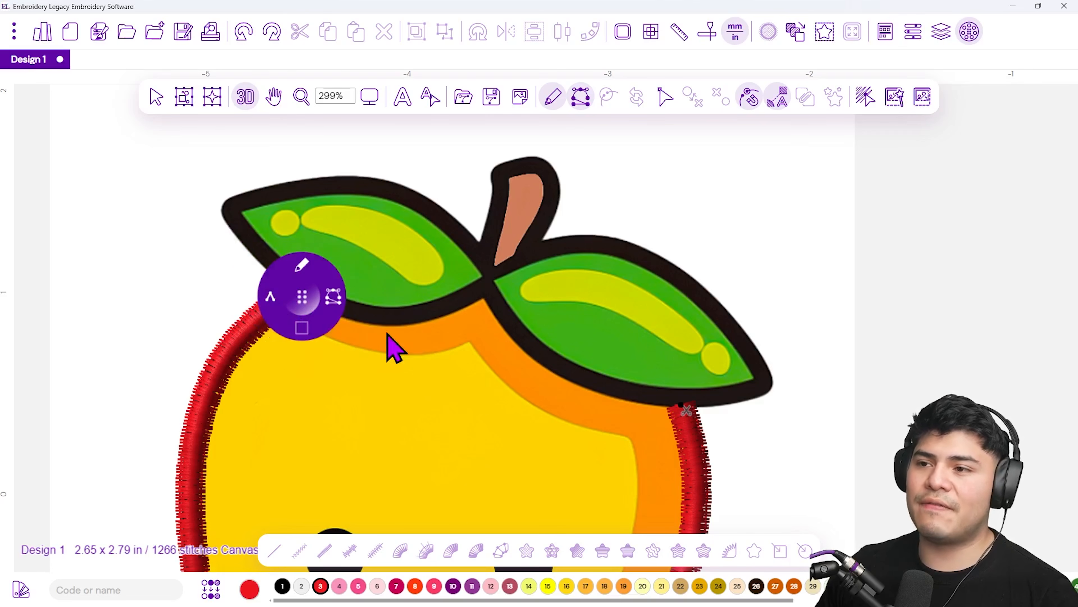
drag(303, 299, 186, 270)
Trace a run stitch along the right leaf's lower edge to the stem, then switch back to Steil
click(678, 399)
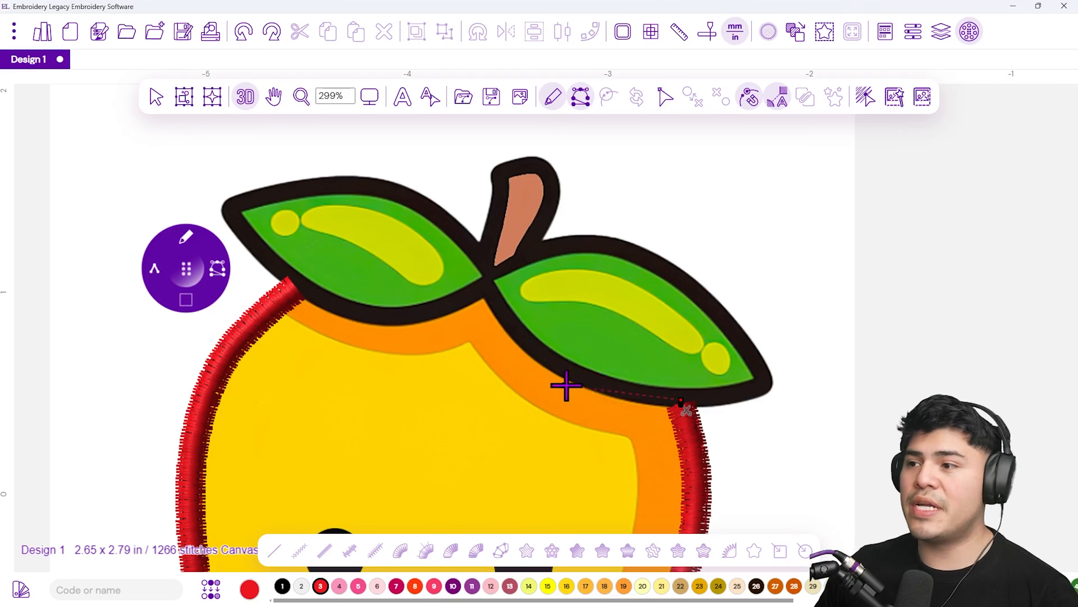
click(586, 379)
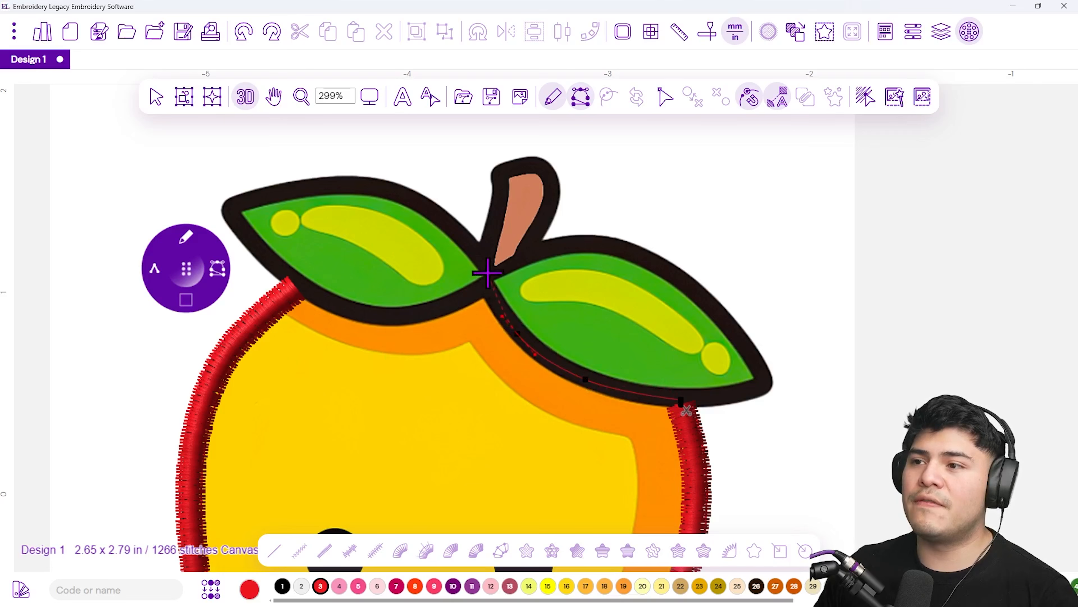
click(483, 255)
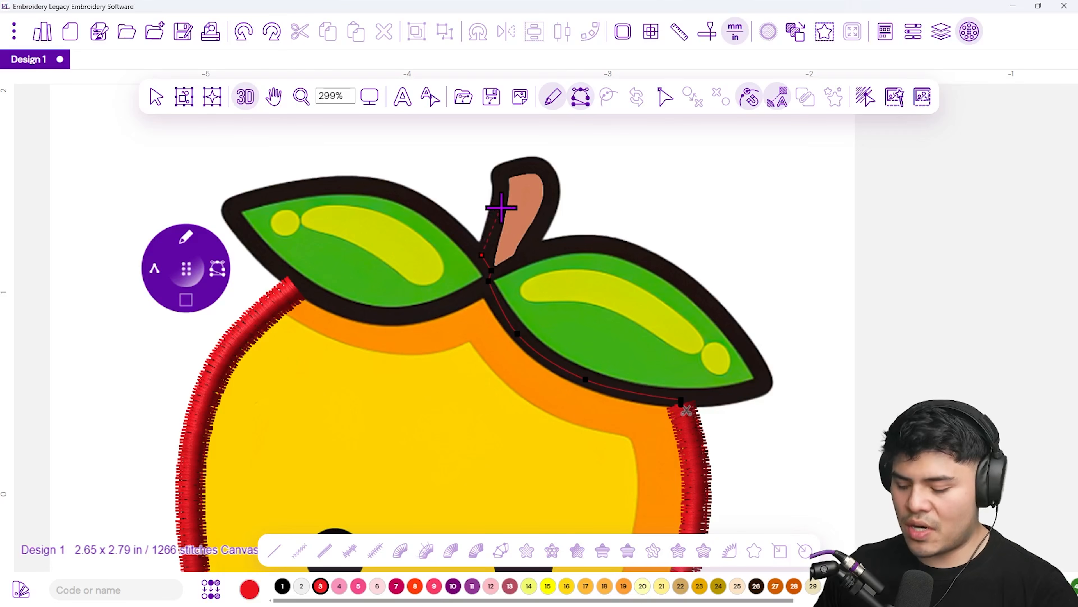
right_click(465, 194)
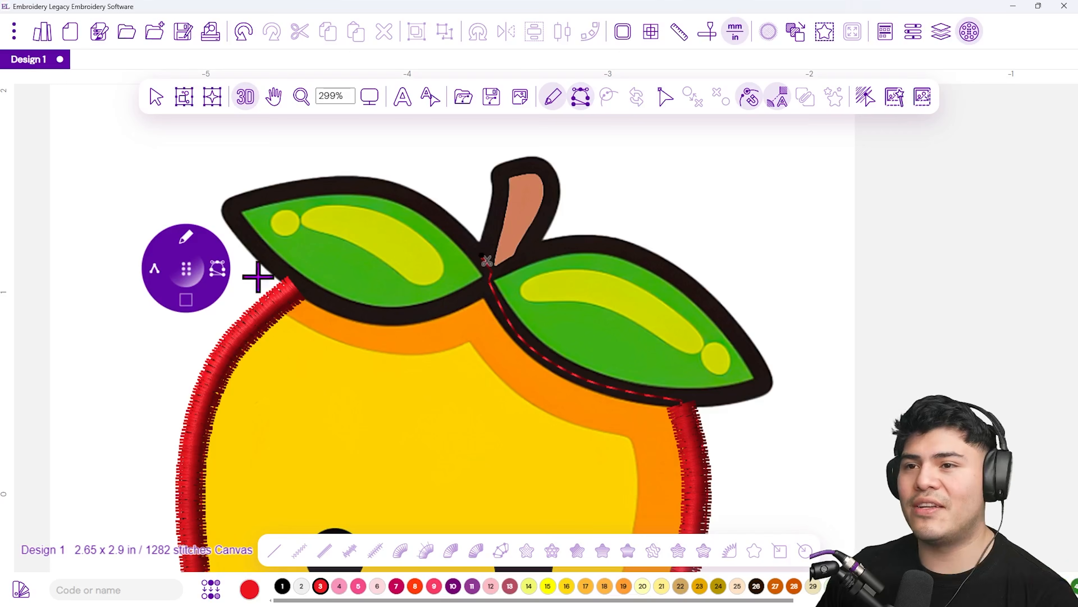
click(188, 242)
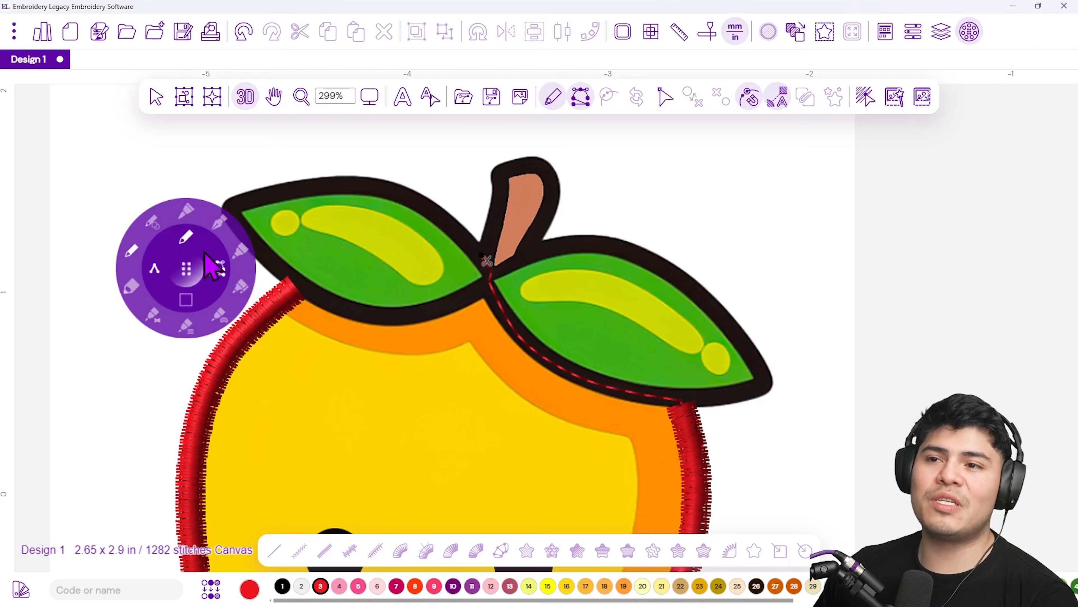
click(241, 252)
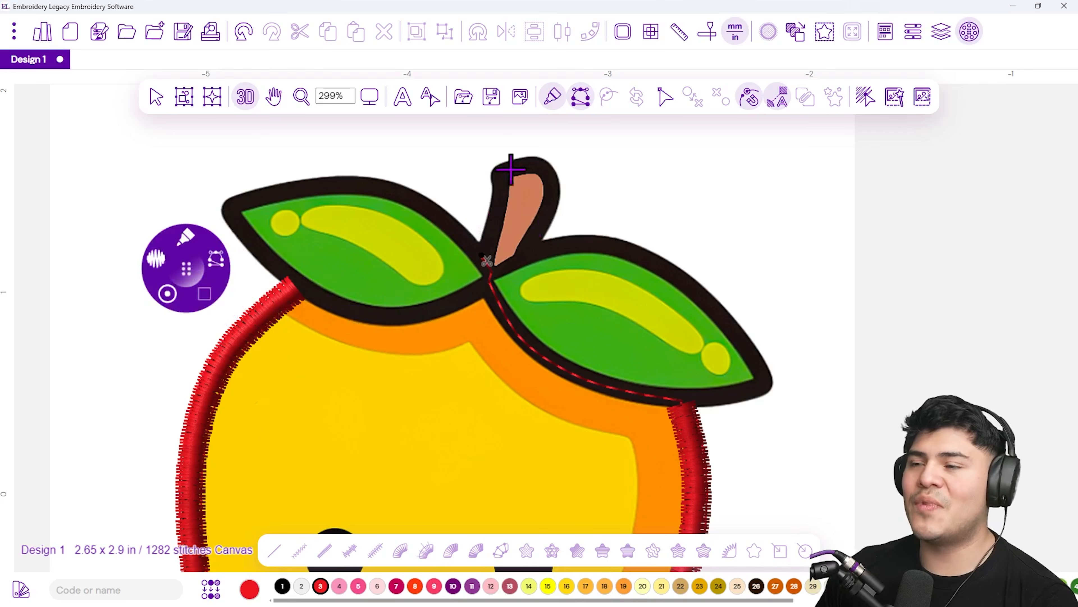
Trace a Steil outline around the stem with four points and finish the object
click(483, 250)
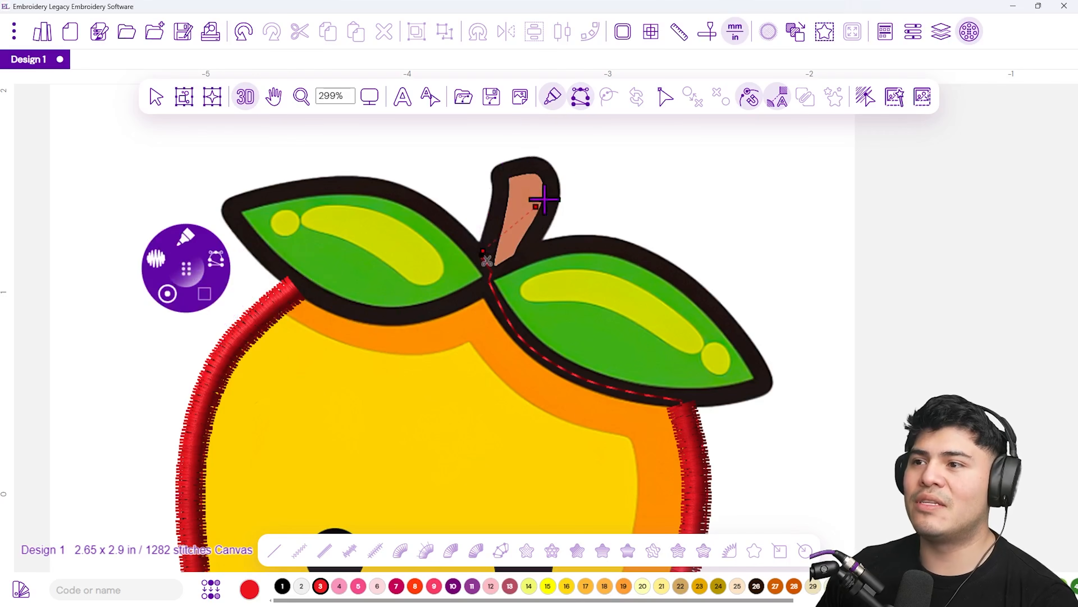
click(494, 219)
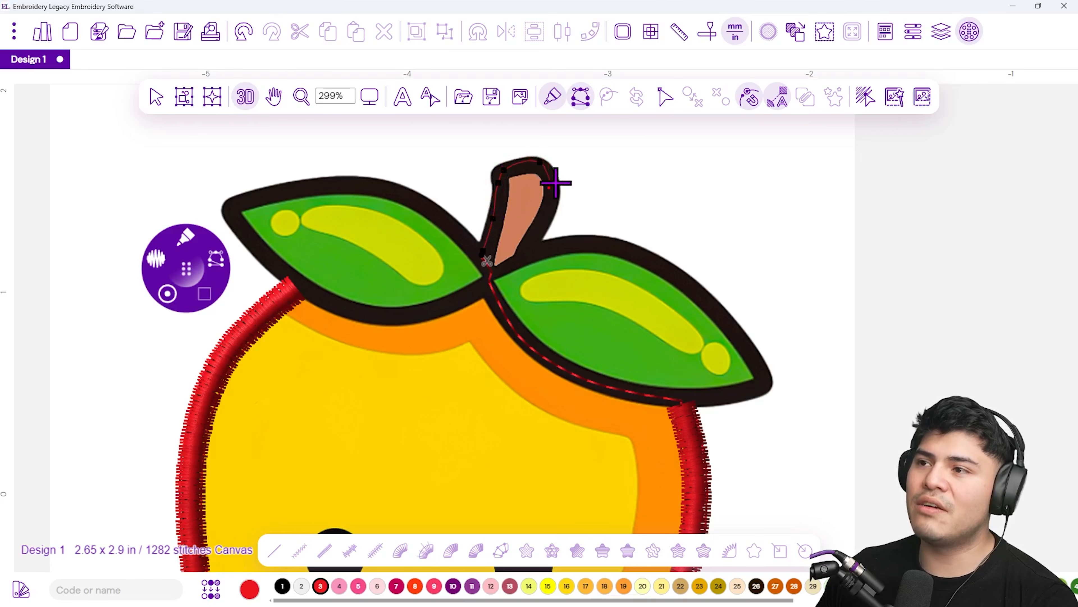
click(551, 205)
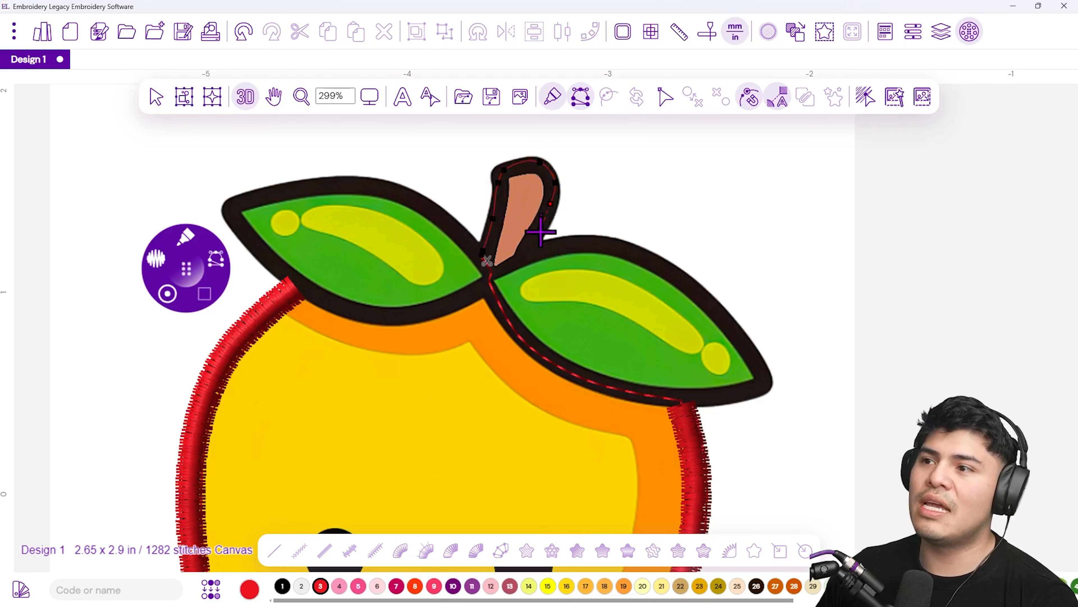
click(527, 249)
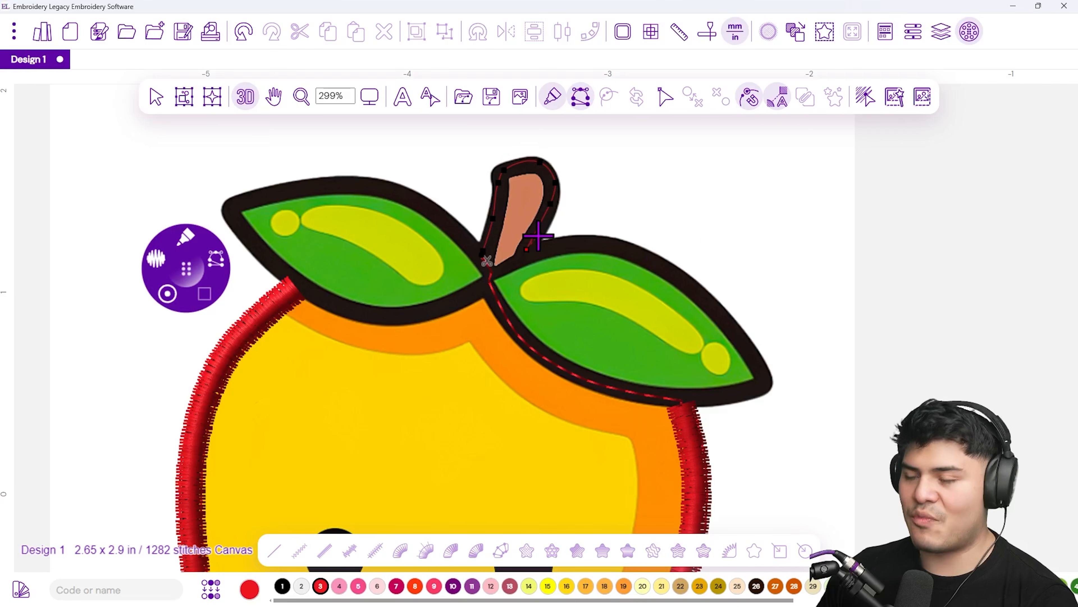
key(Return)
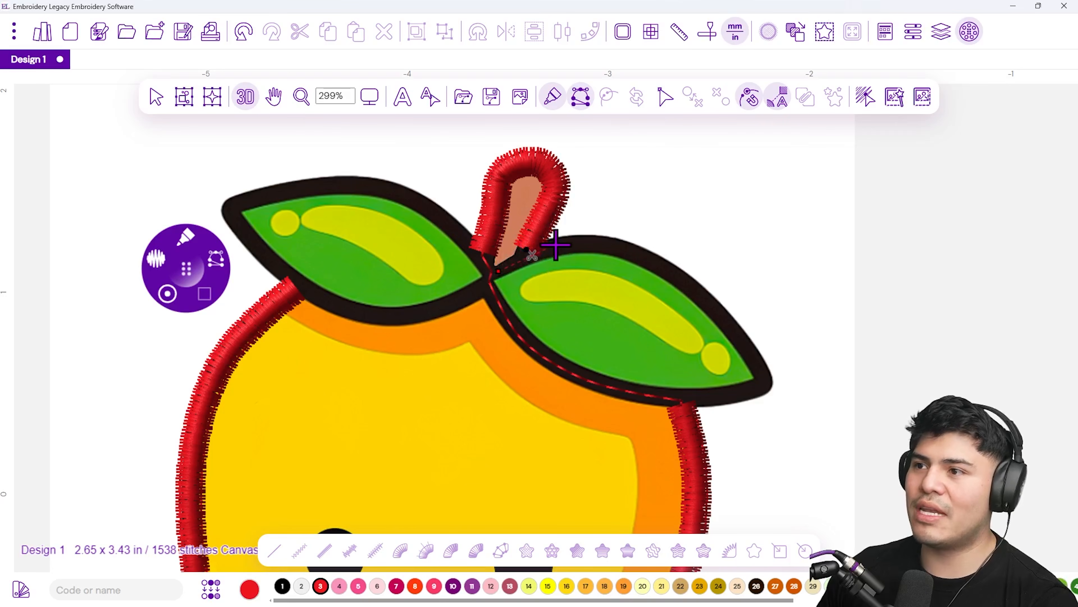
Trace a Steil outline around the right leaf, along its upper edge, tip and lower edge back to the stem, and finish it
click(585, 241)
click(695, 279)
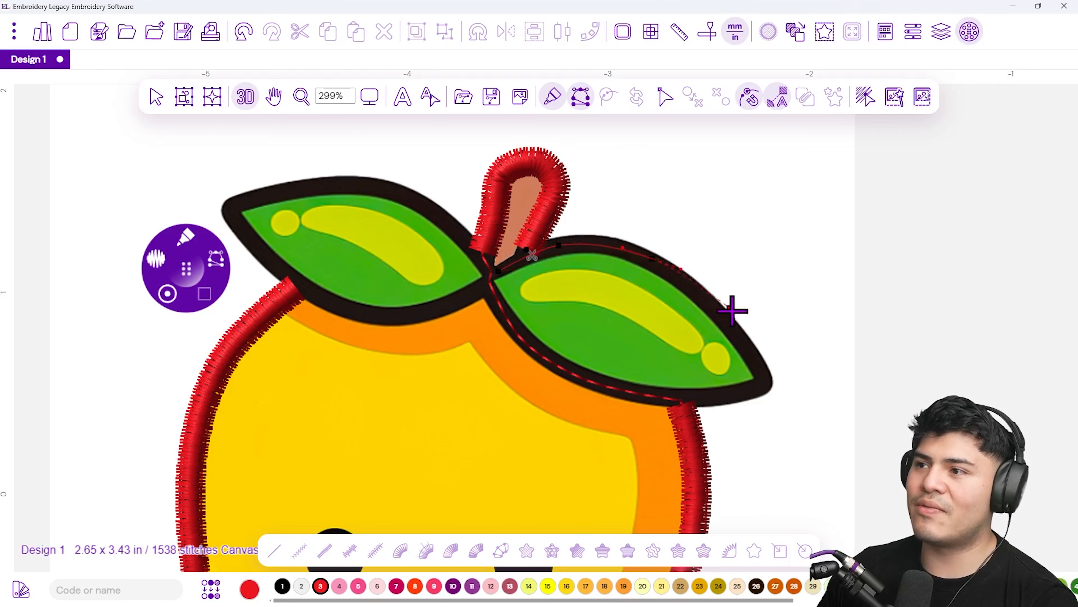
click(763, 372)
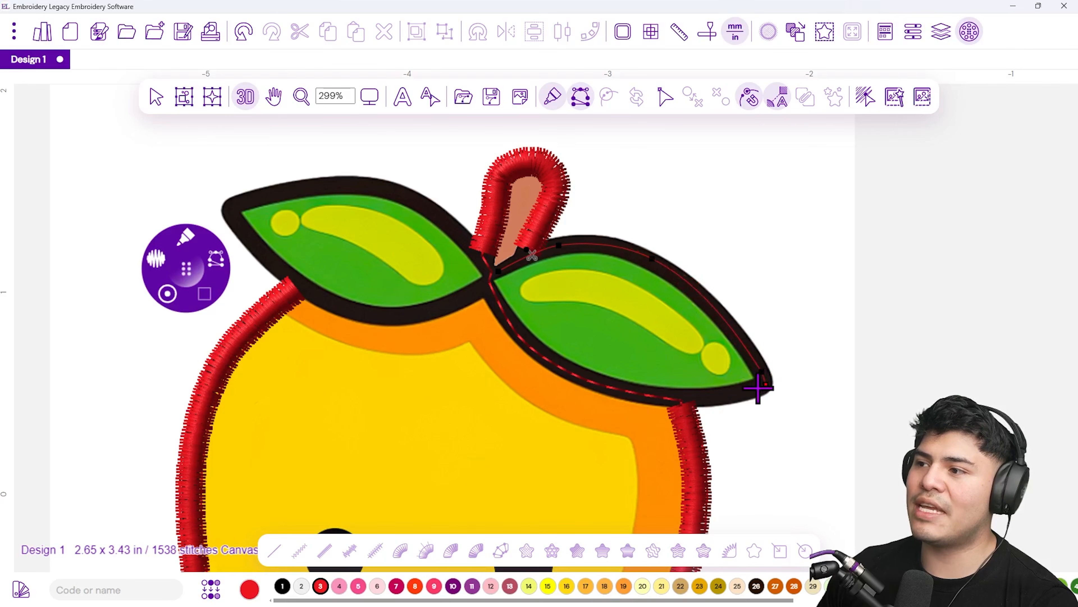
scroll(789, 393, up, 5)
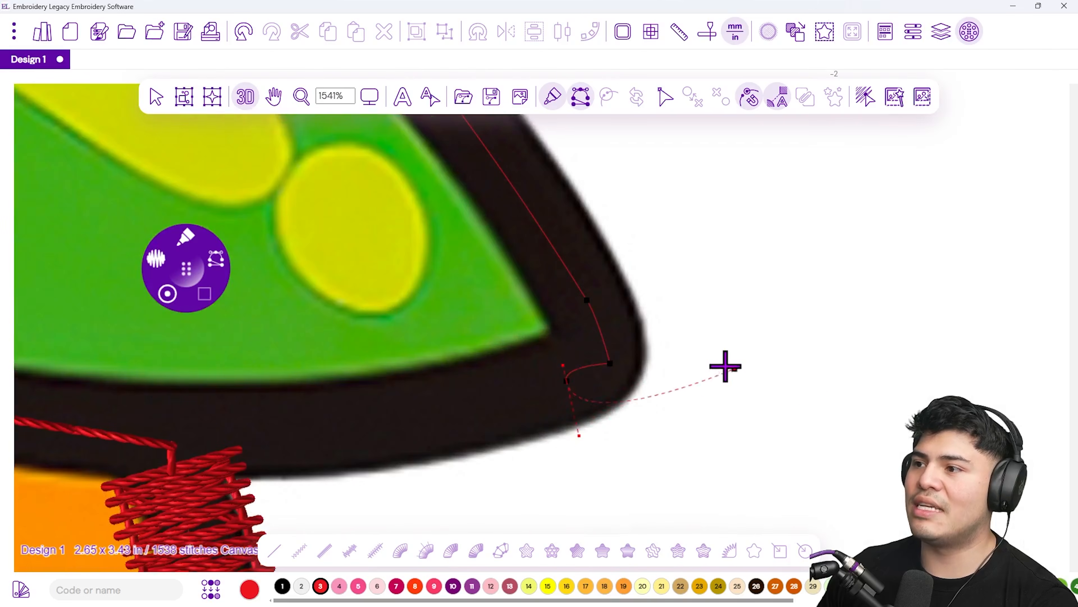
scroll(473, 420, down, 2)
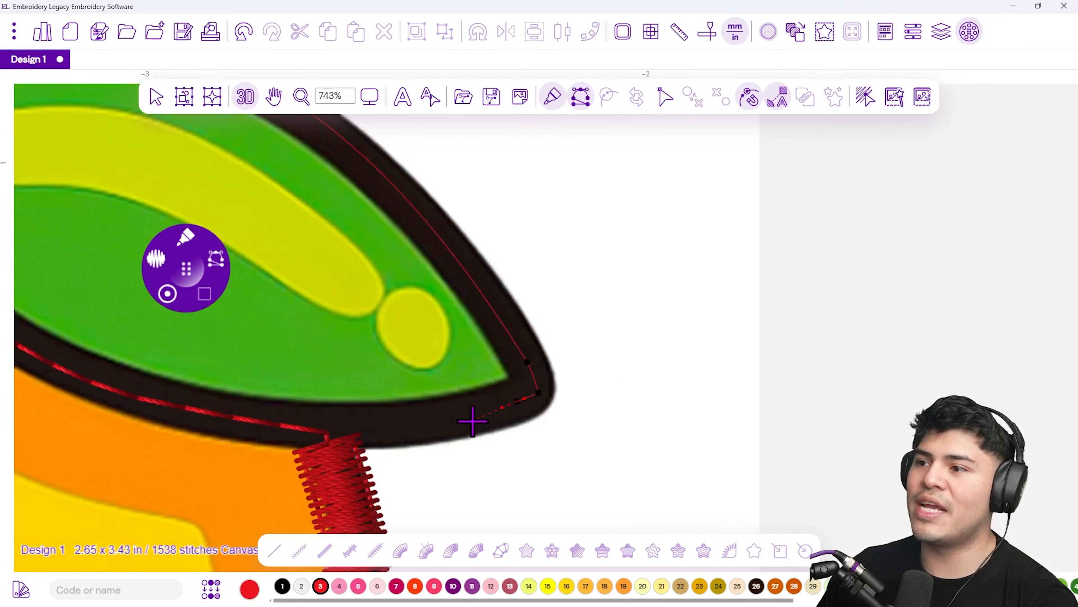
scroll(435, 427, down, 1)
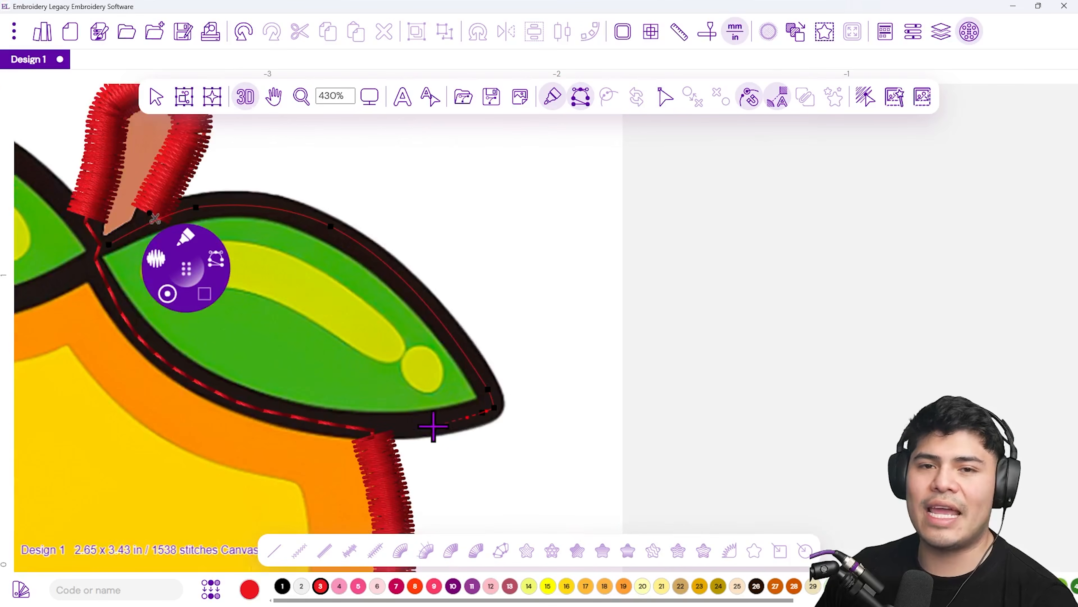
click(403, 425)
click(259, 410)
drag(233, 367, 438, 442)
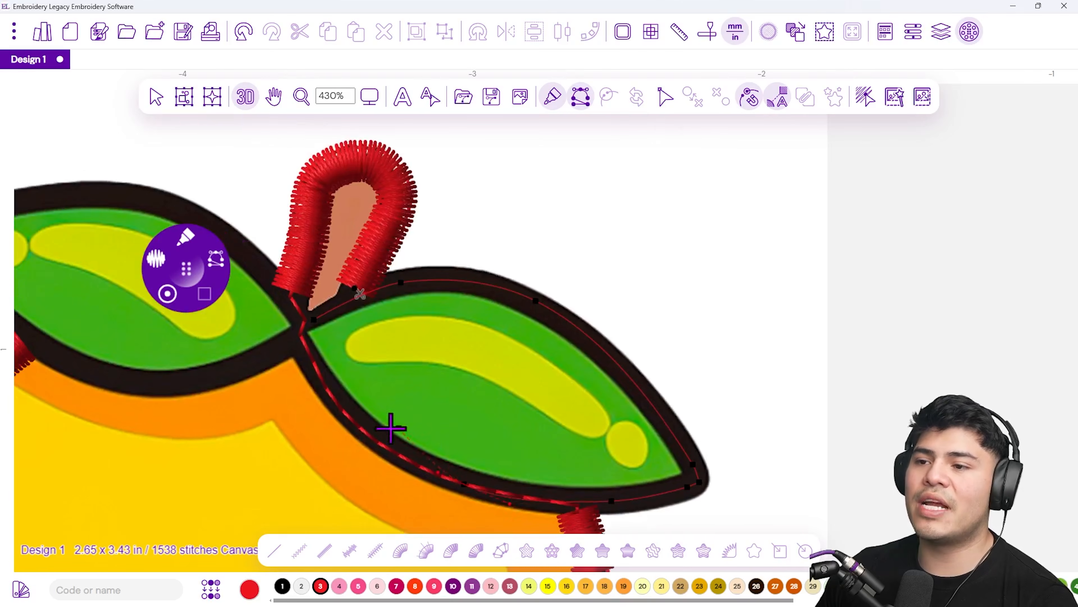
click(362, 433)
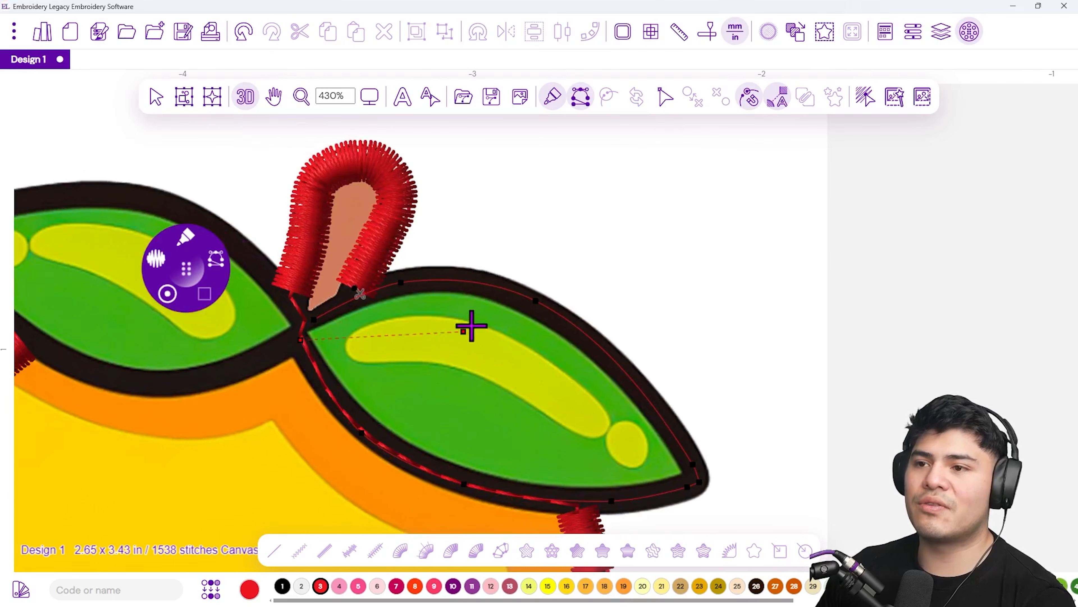
click(301, 339)
key(Return)
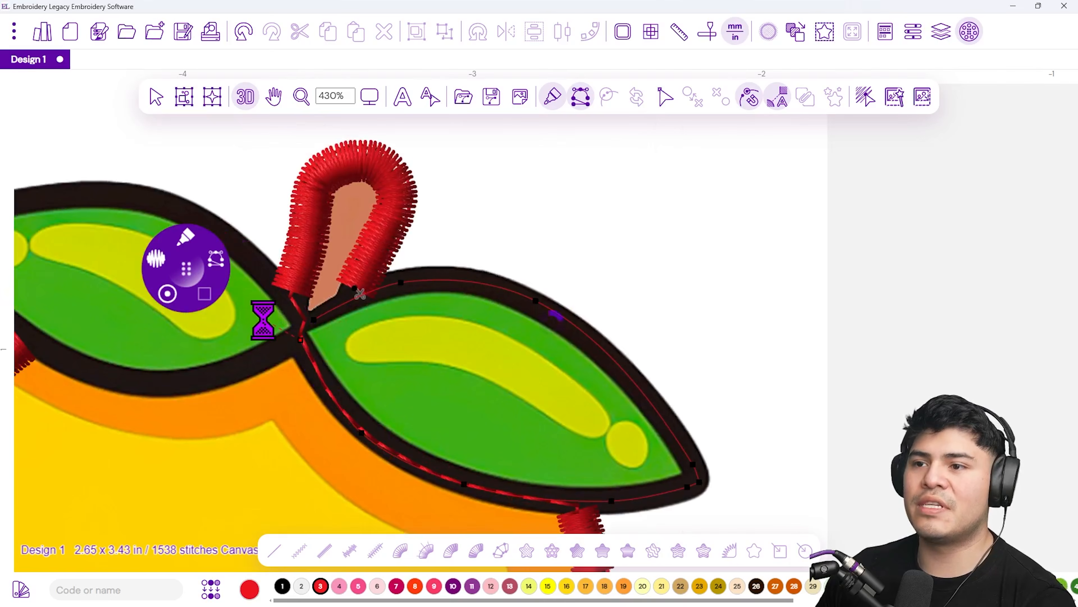
Move the radial menu out of the way and trace a Steil outline around the left leaf, finishing at the stem
drag(258, 358, 463, 354)
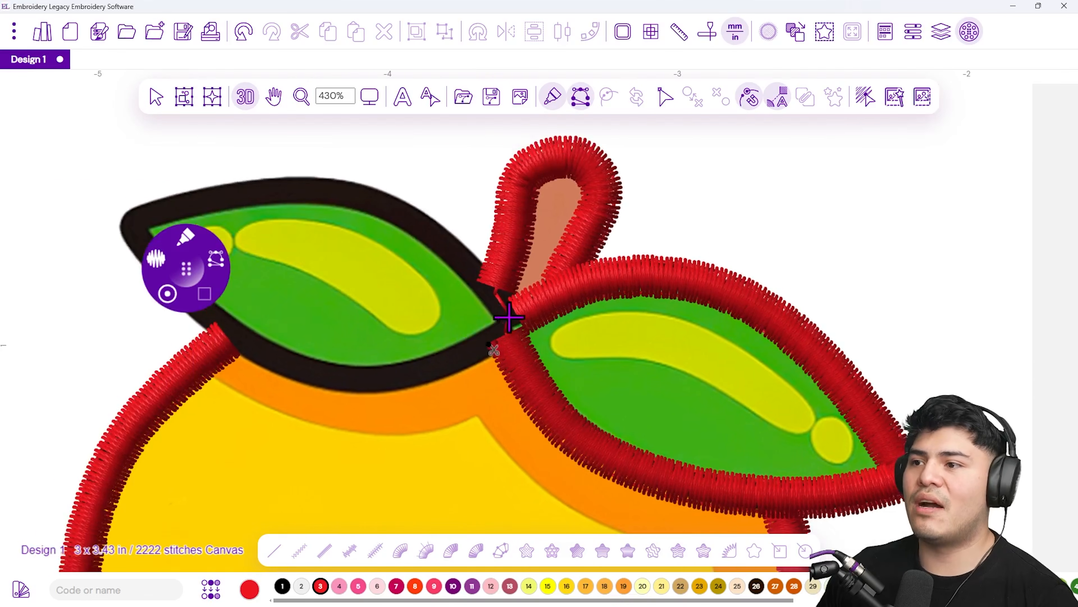
drag(509, 321, 557, 376)
drag(195, 273, 136, 240)
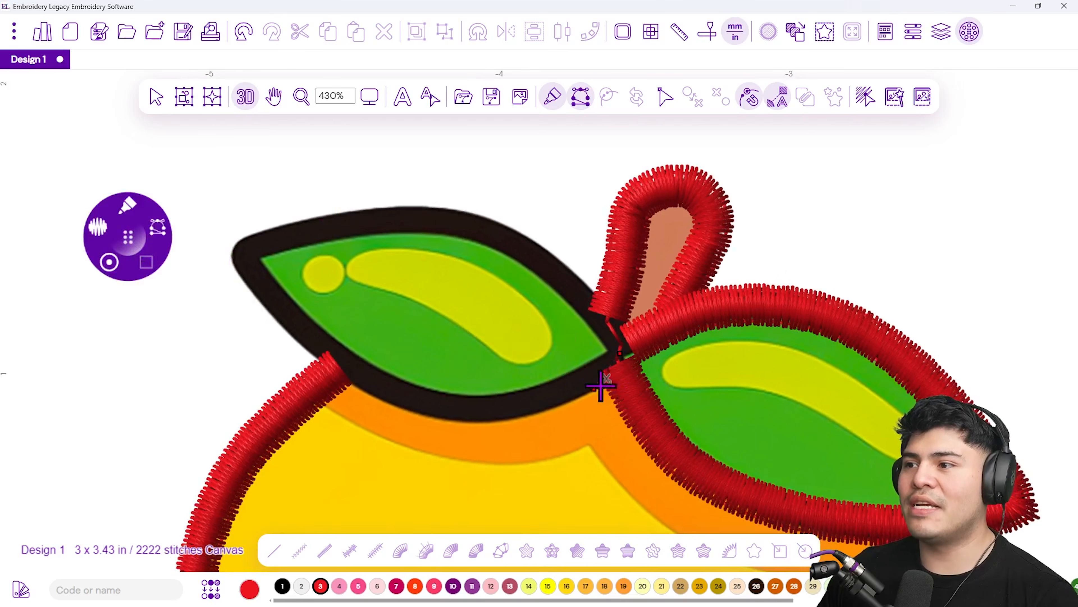
click(521, 405)
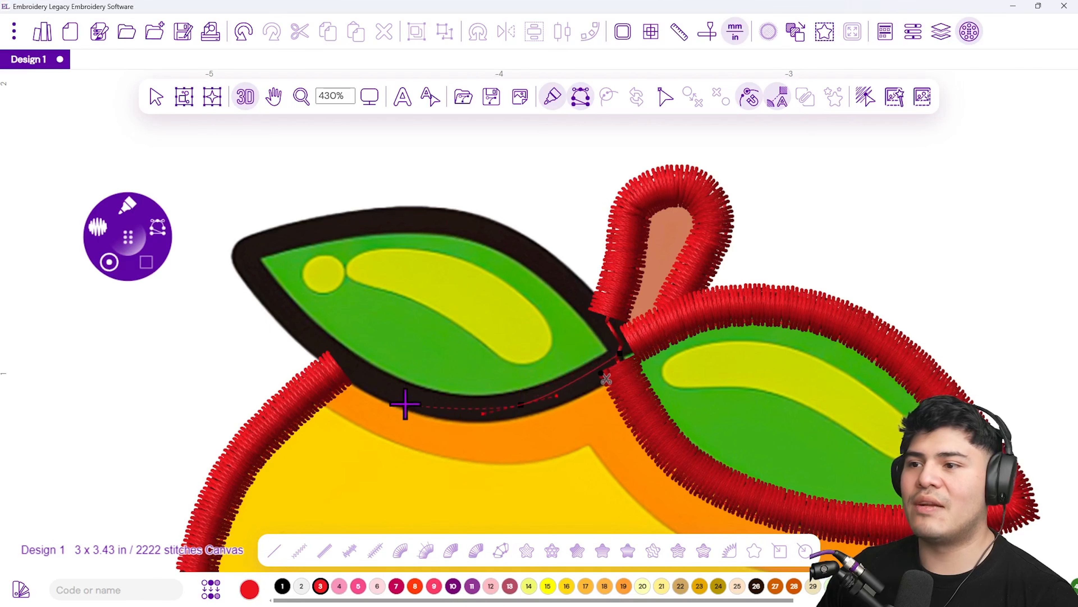
click(405, 396)
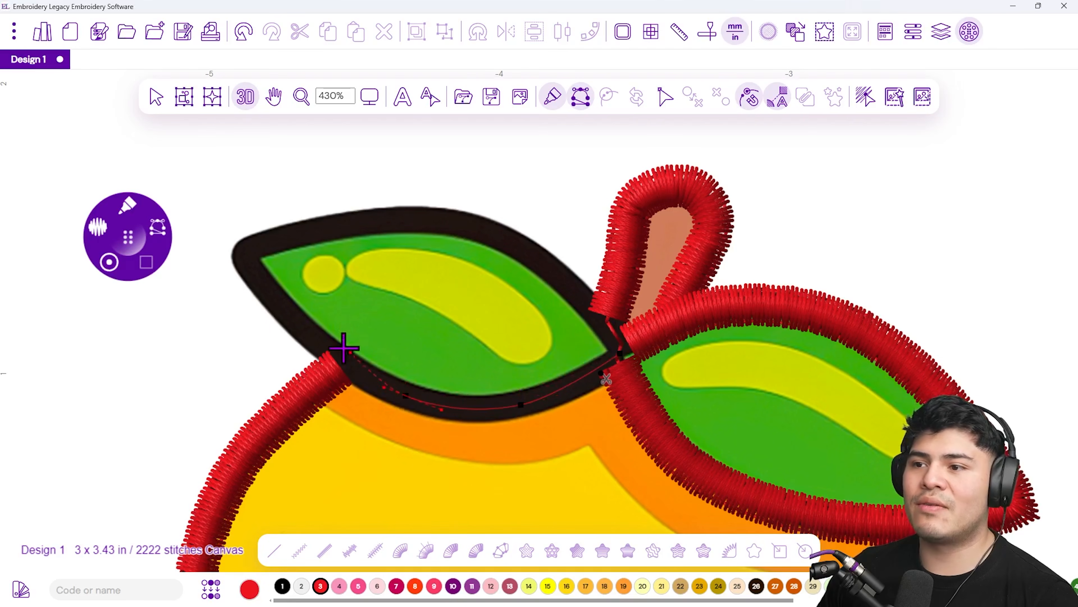
click(286, 313)
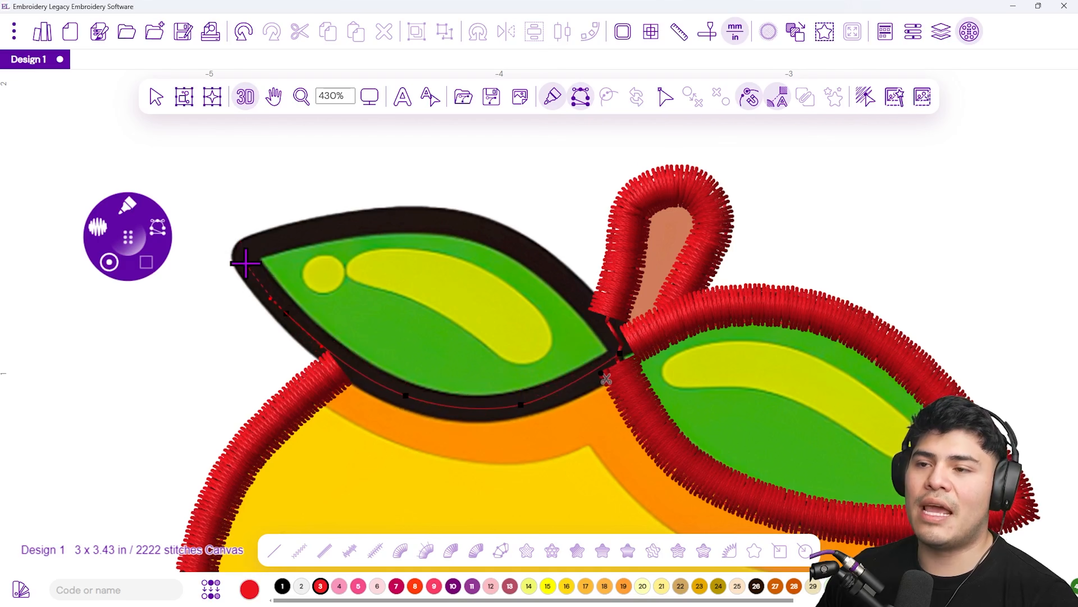
click(249, 249)
click(400, 215)
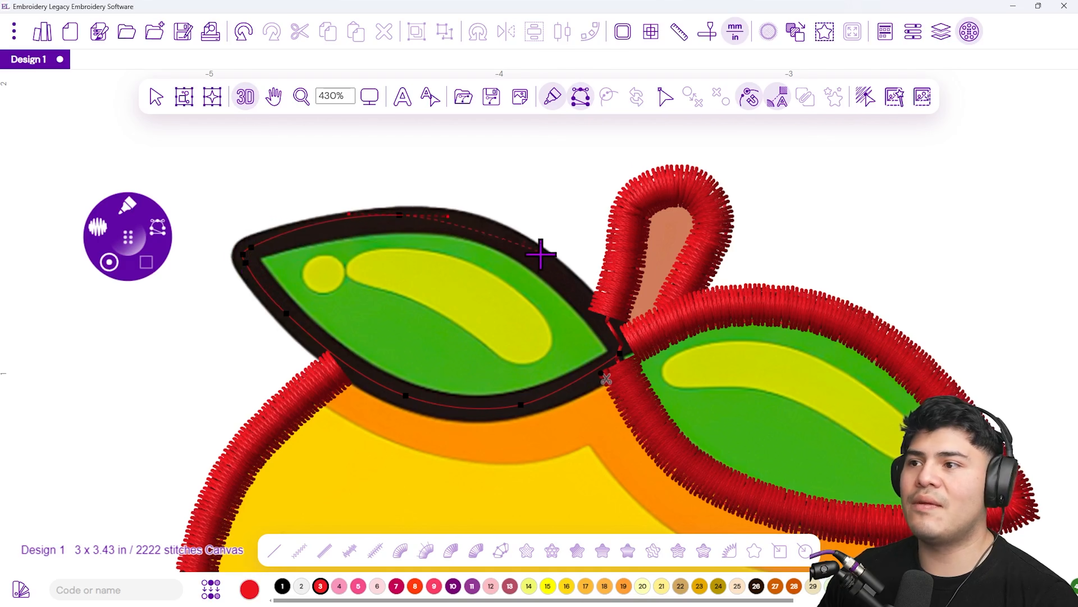
click(540, 257)
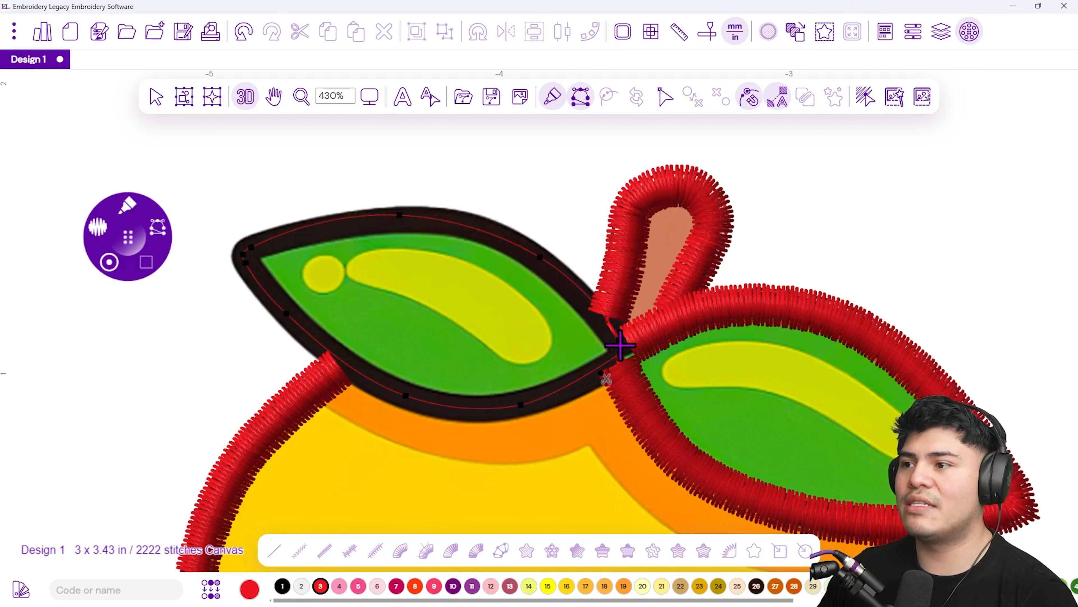
scroll(617, 342, up, 5)
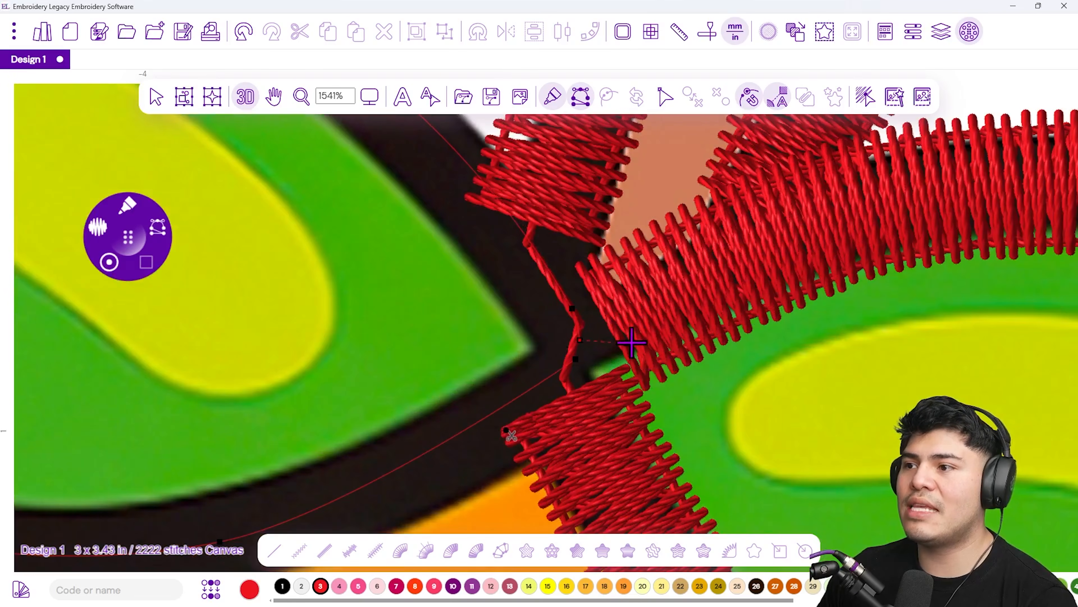
right_click(577, 373)
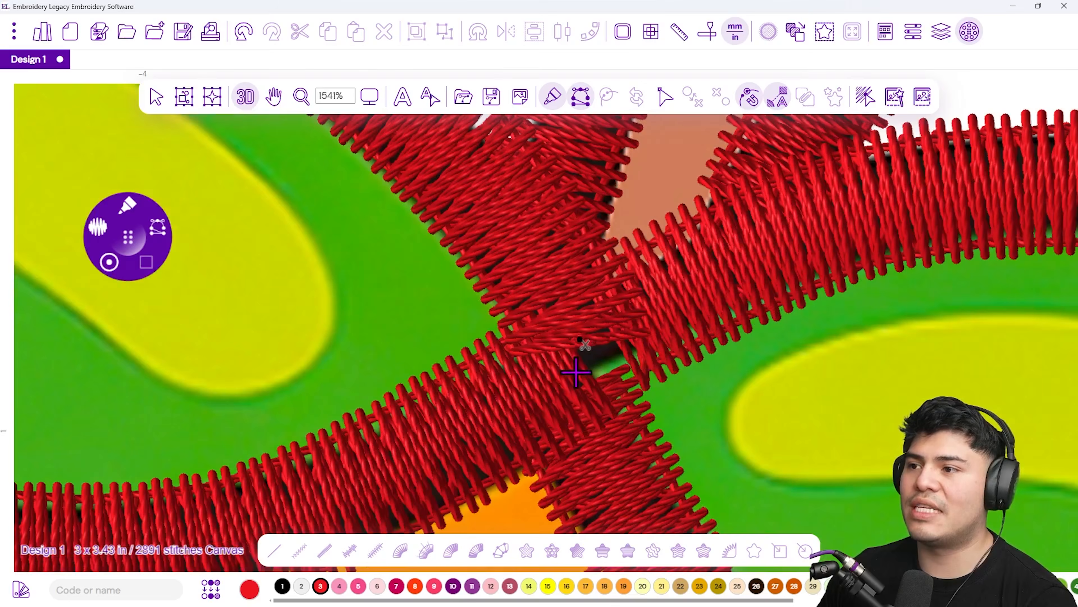
Select the left leaf's Steil outline and apply the stitch-path connection command to it
scroll(557, 374, down, 7)
scroll(582, 380, up, 3)
scroll(581, 379, up, 1)
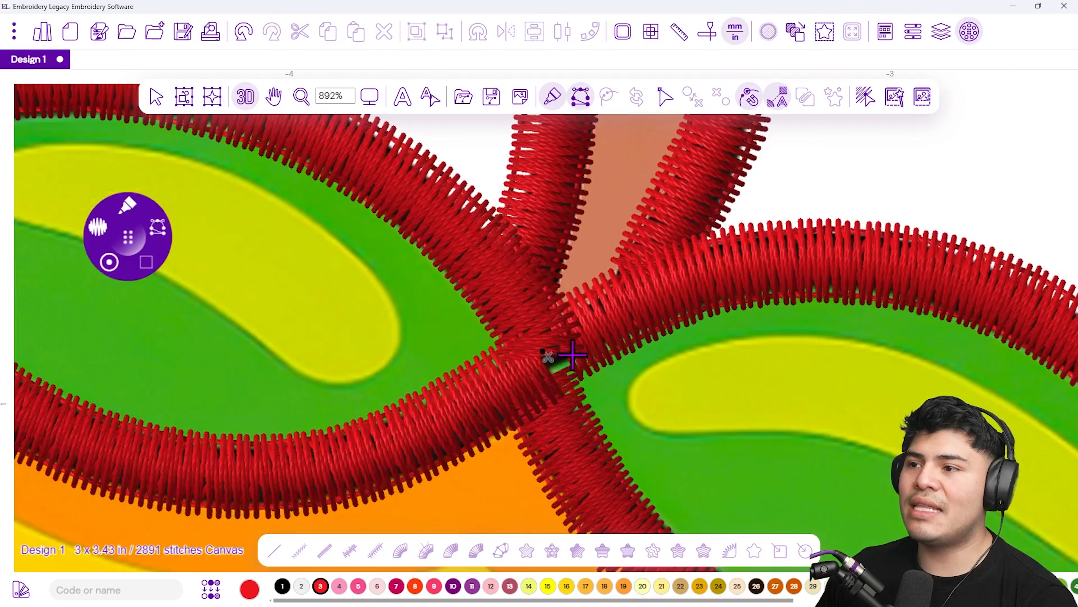
scroll(535, 350, down, 3)
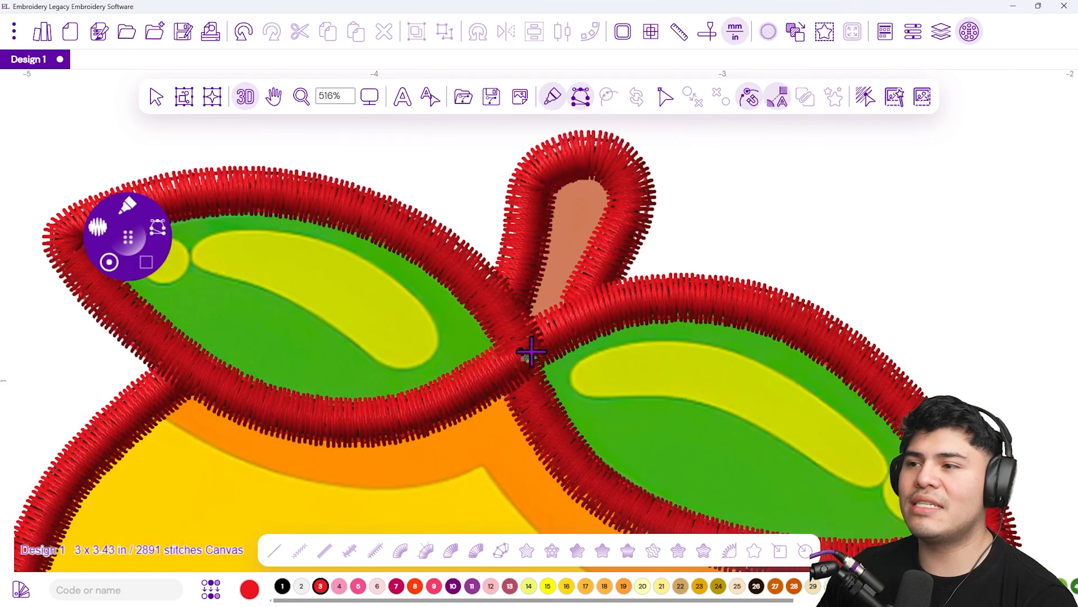
scroll(254, 219, down, 2)
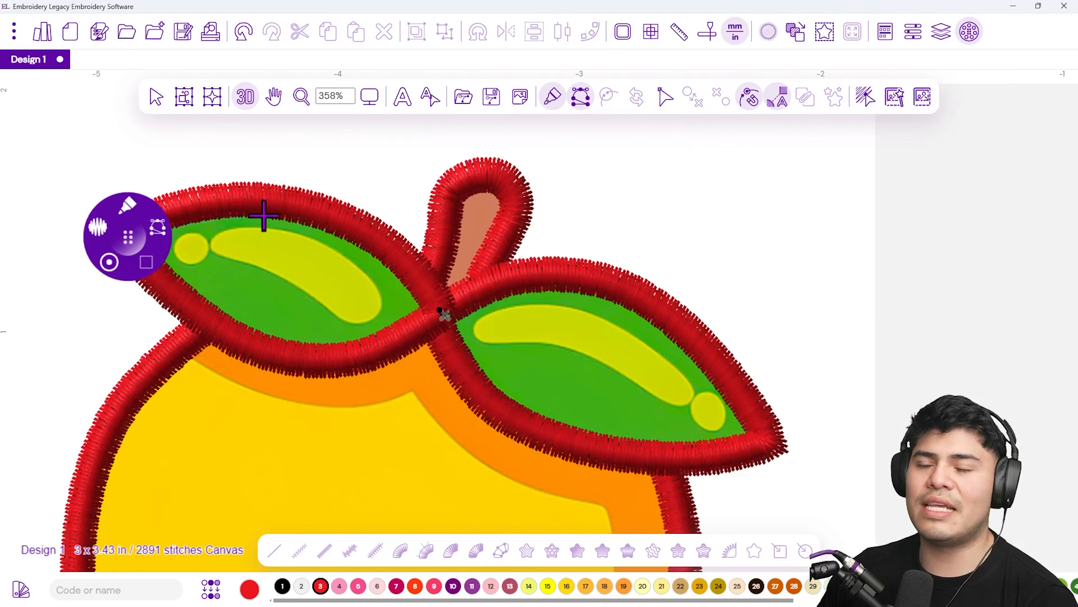
drag(374, 259, 409, 279)
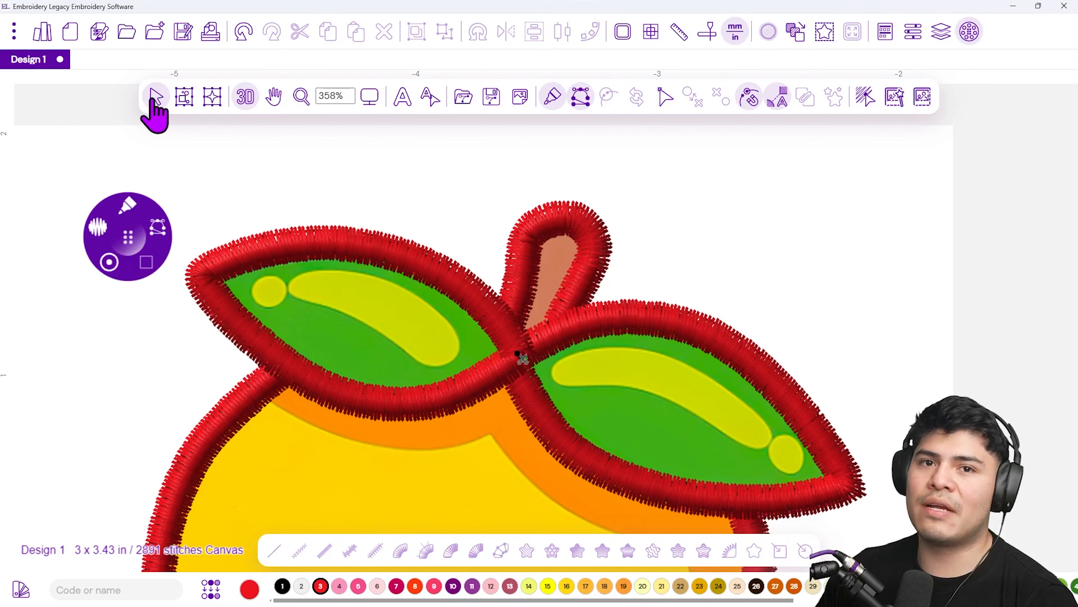
click(155, 97)
click(339, 237)
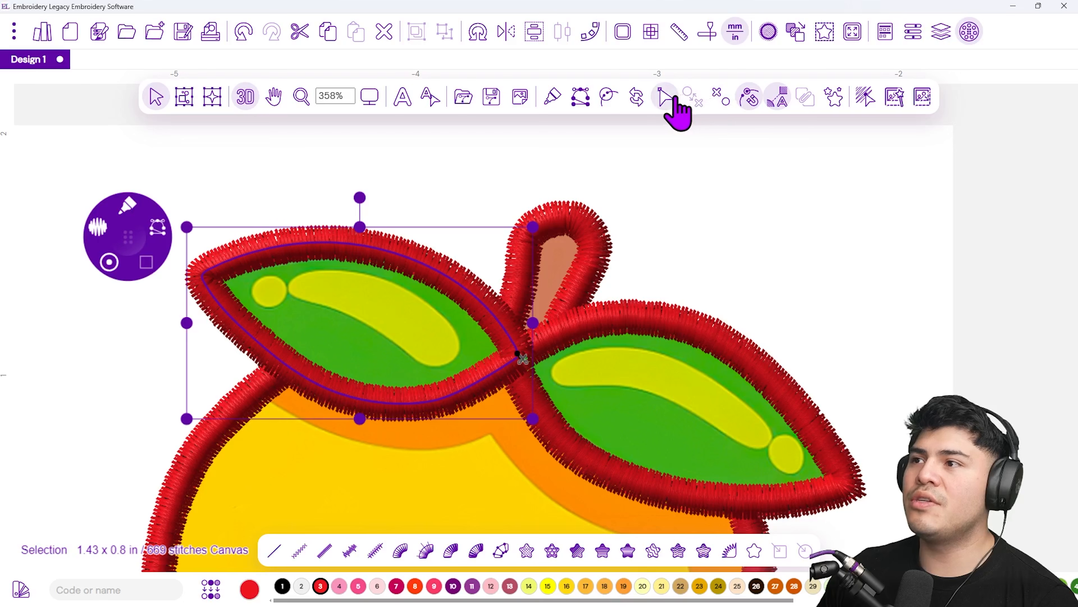
click(607, 102)
click(664, 215)
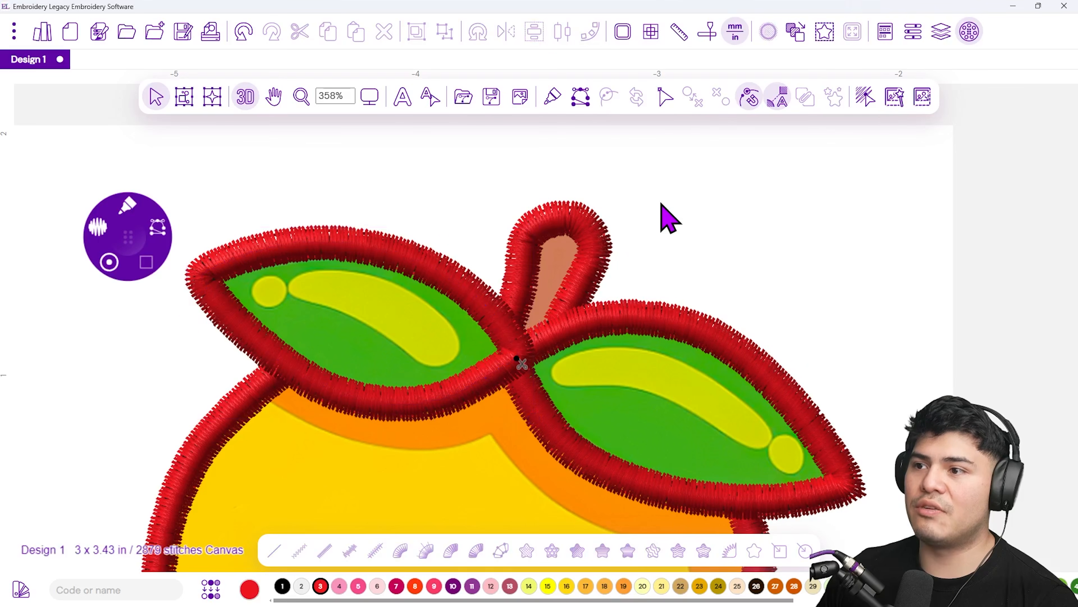
Reset the zoom to 100%, select the entire outline, and change its thread colour to black (1)
scroll(484, 371, up, 4)
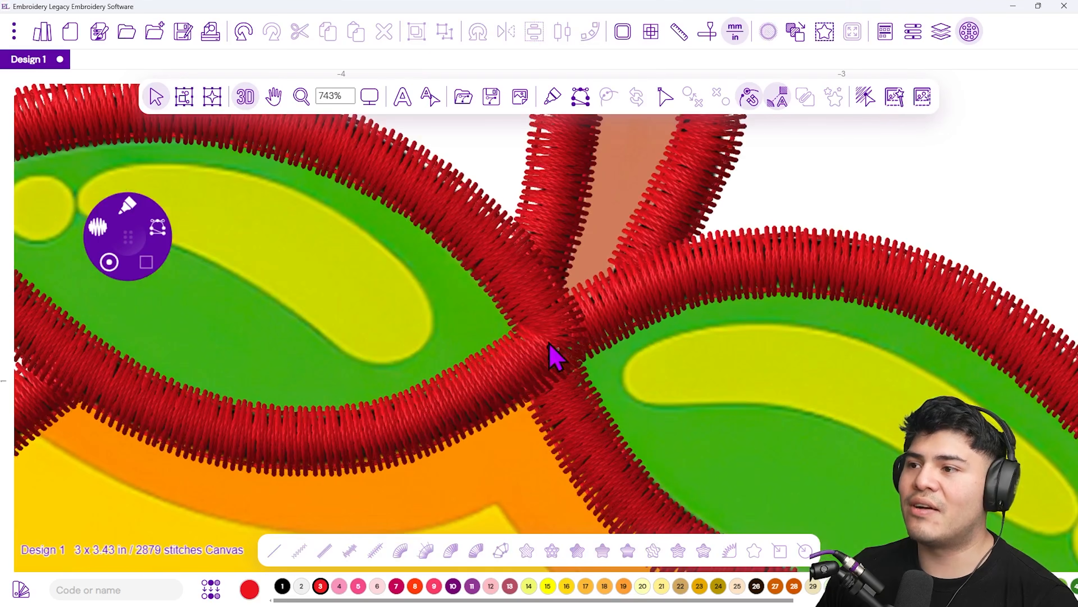
scroll(552, 373, down, 8)
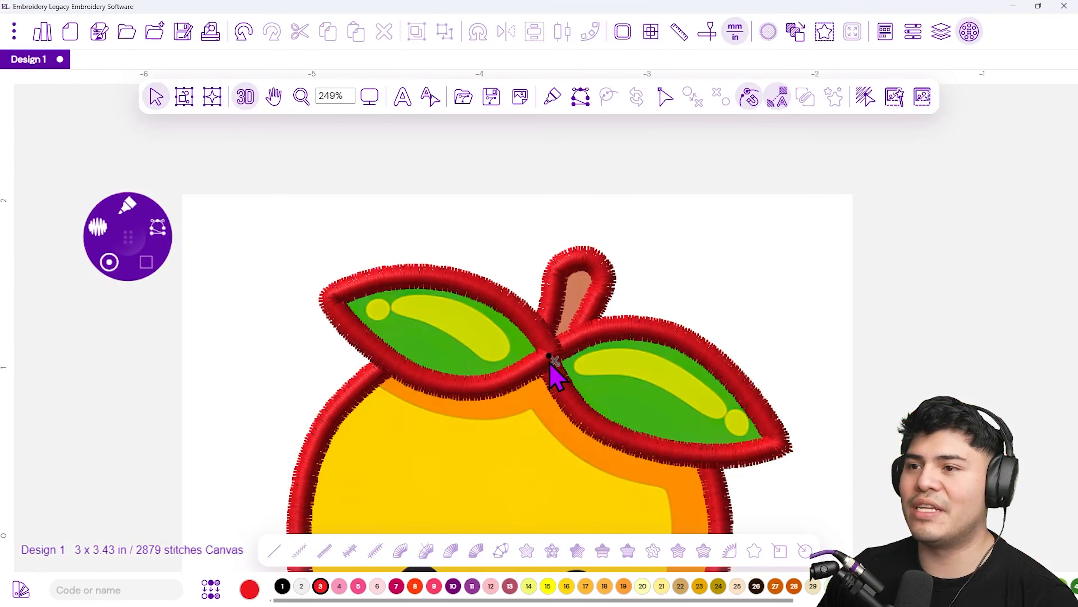
click(369, 96)
click(431, 202)
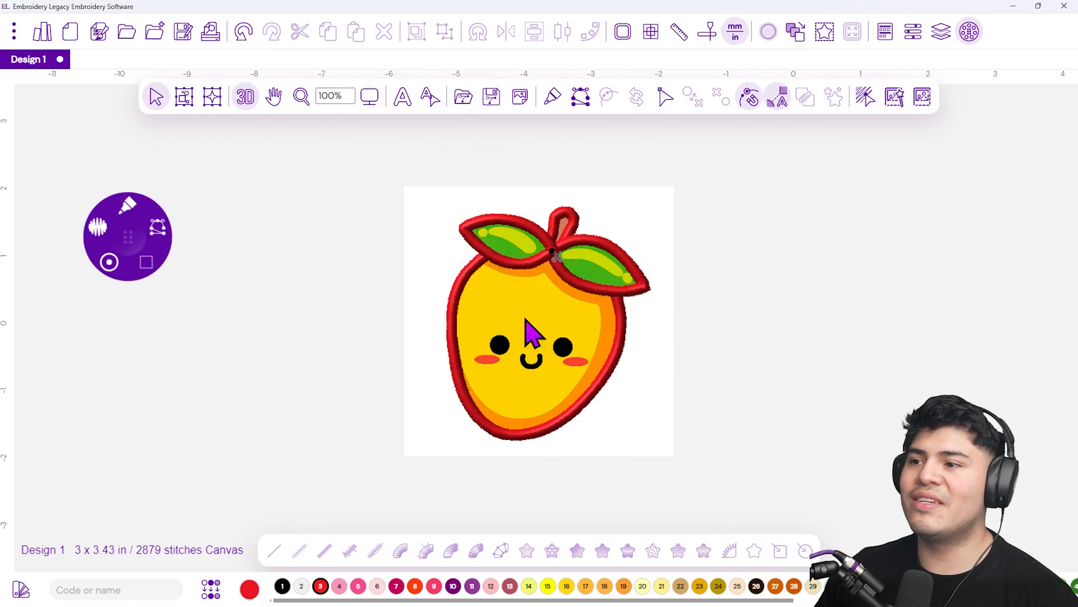
drag(407, 148, 706, 543)
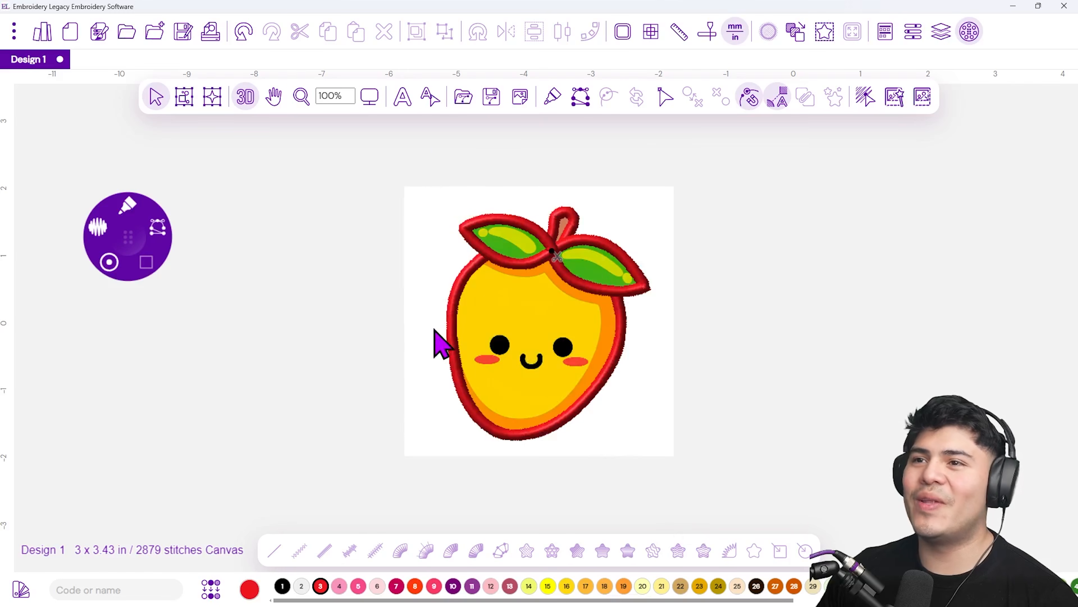
drag(385, 149, 693, 508)
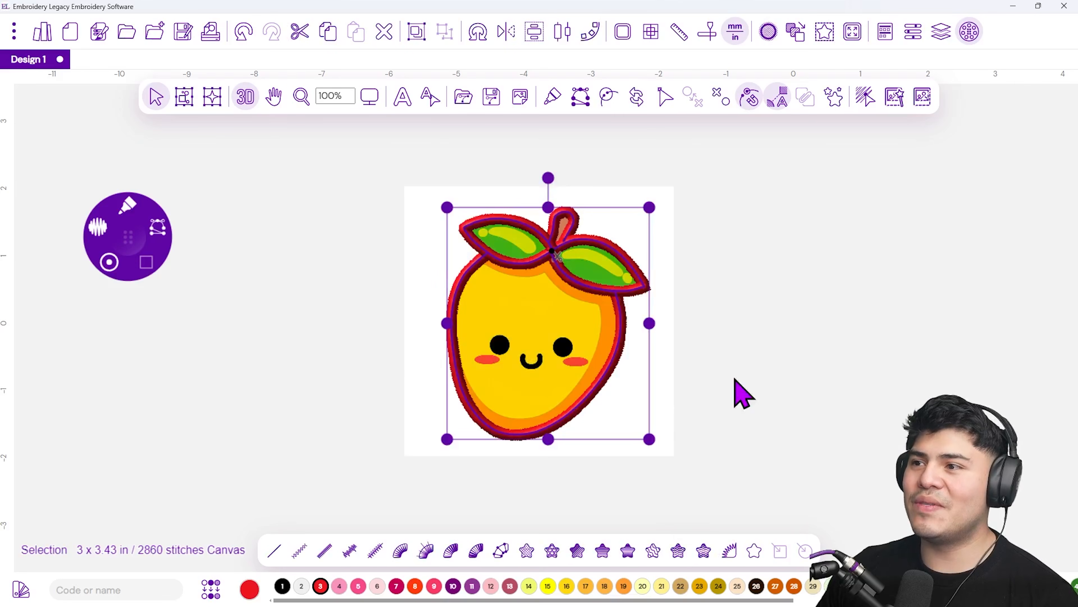
click(282, 586)
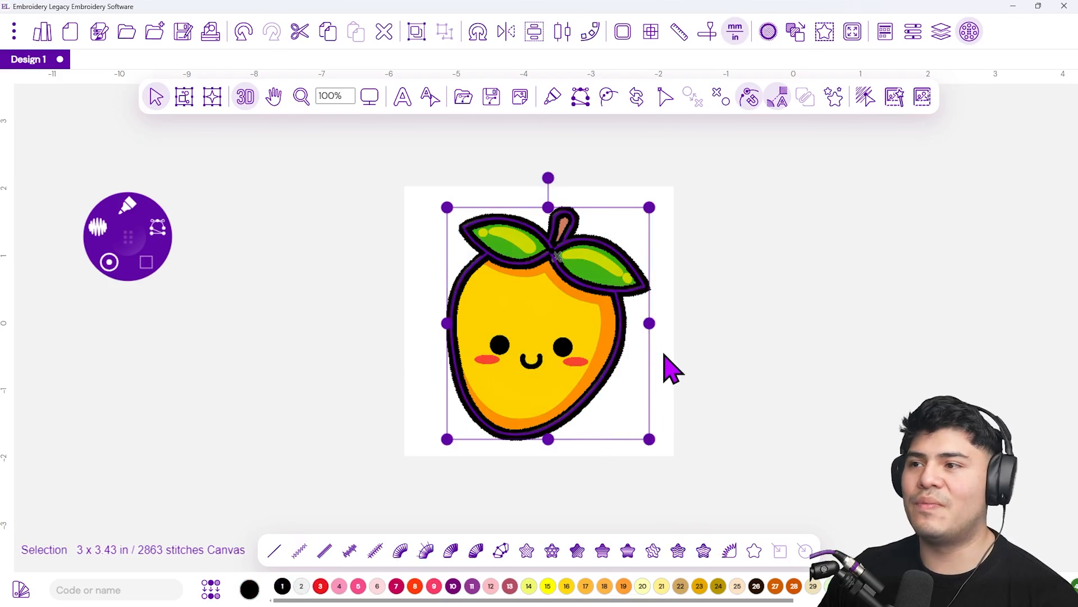
click(675, 366)
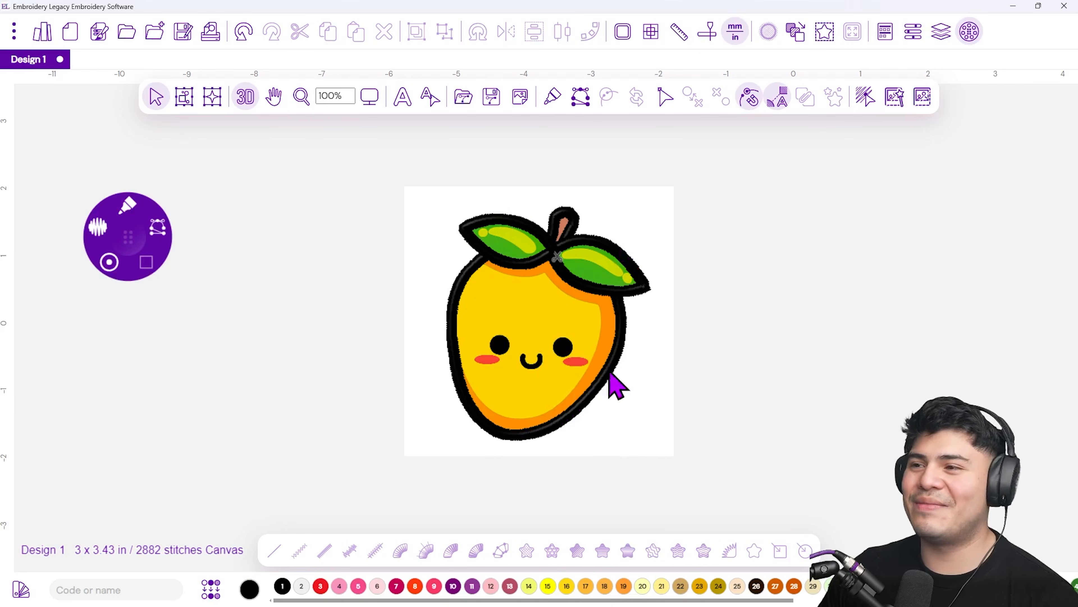
Pick the Circle tool in Fast Draw artwork mode and draw a circle over the mango's left eye
scroll(550, 357, up, 2)
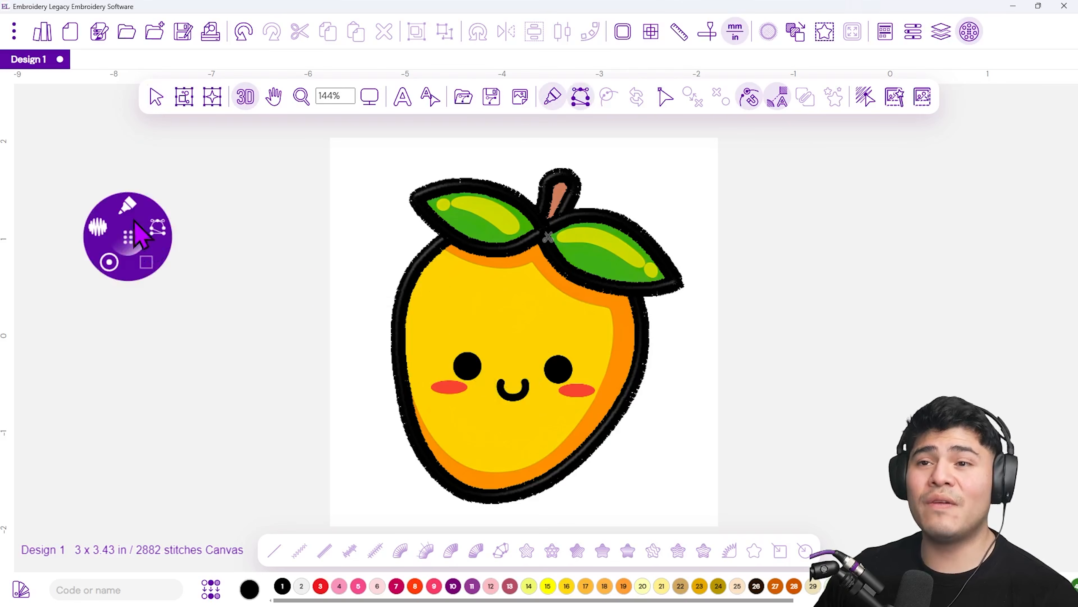
click(128, 211)
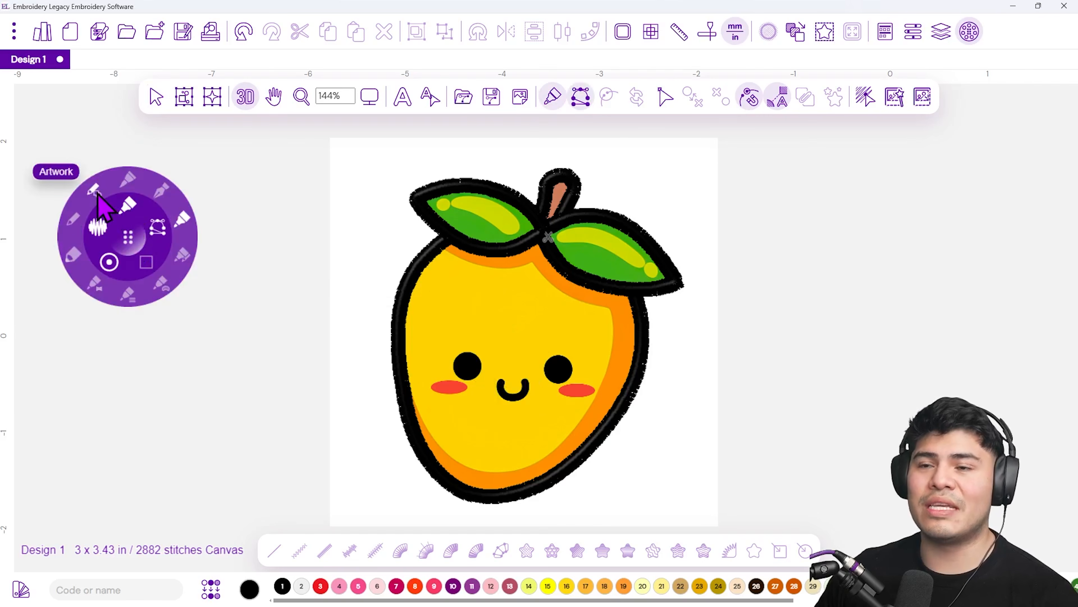
drag(132, 232, 157, 260)
click(153, 236)
click(153, 237)
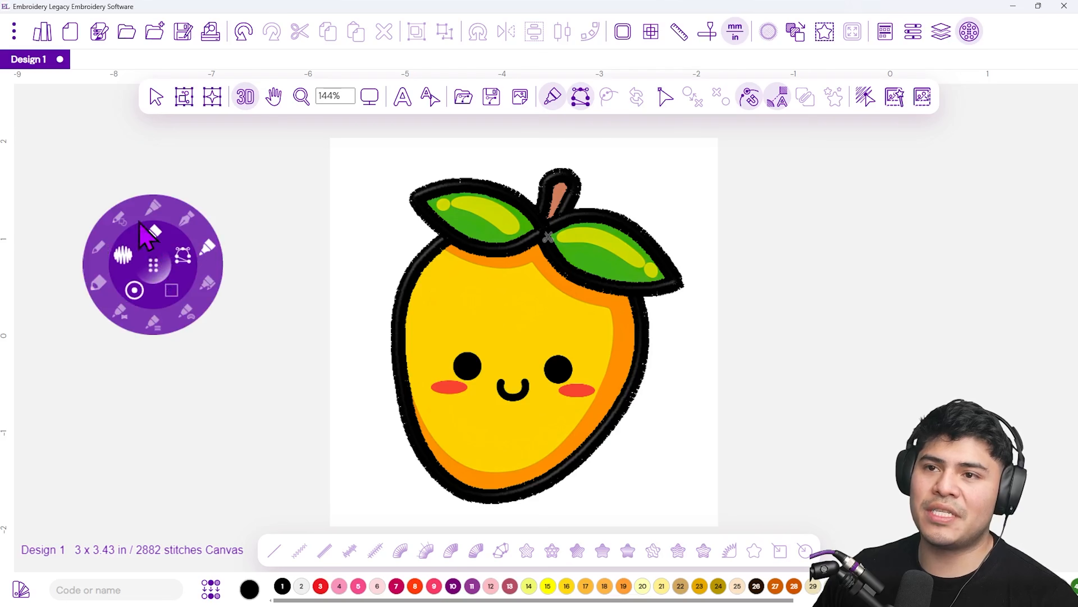
click(122, 221)
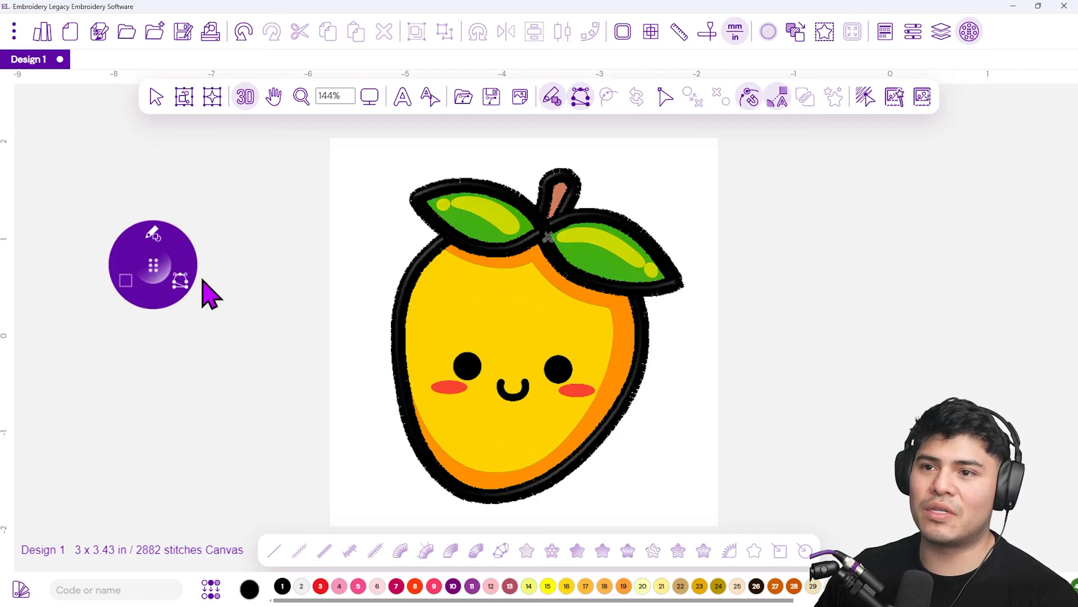
click(181, 285)
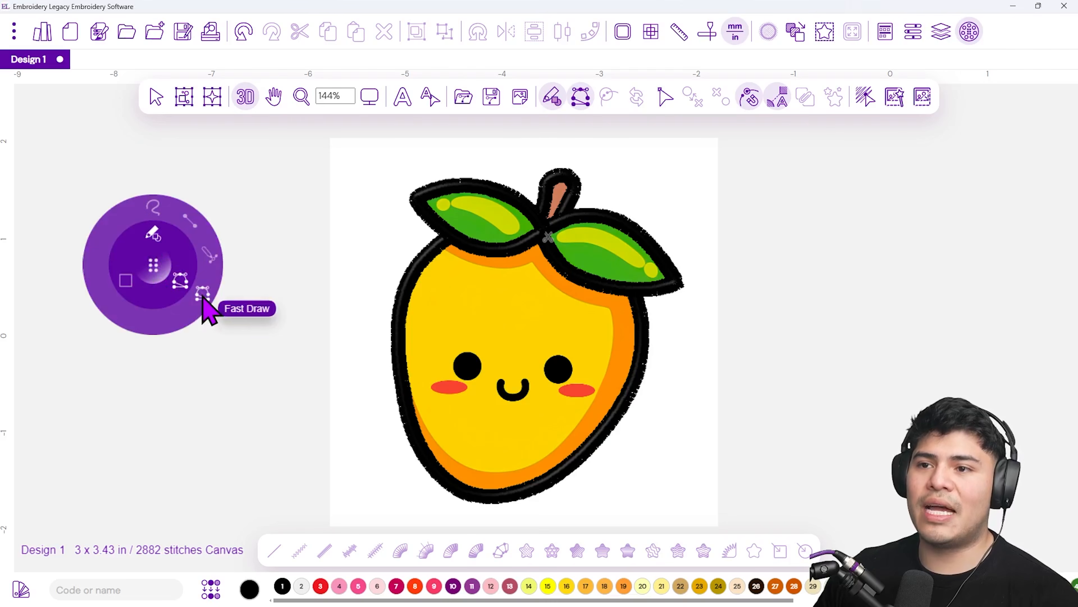
click(202, 296)
click(127, 287)
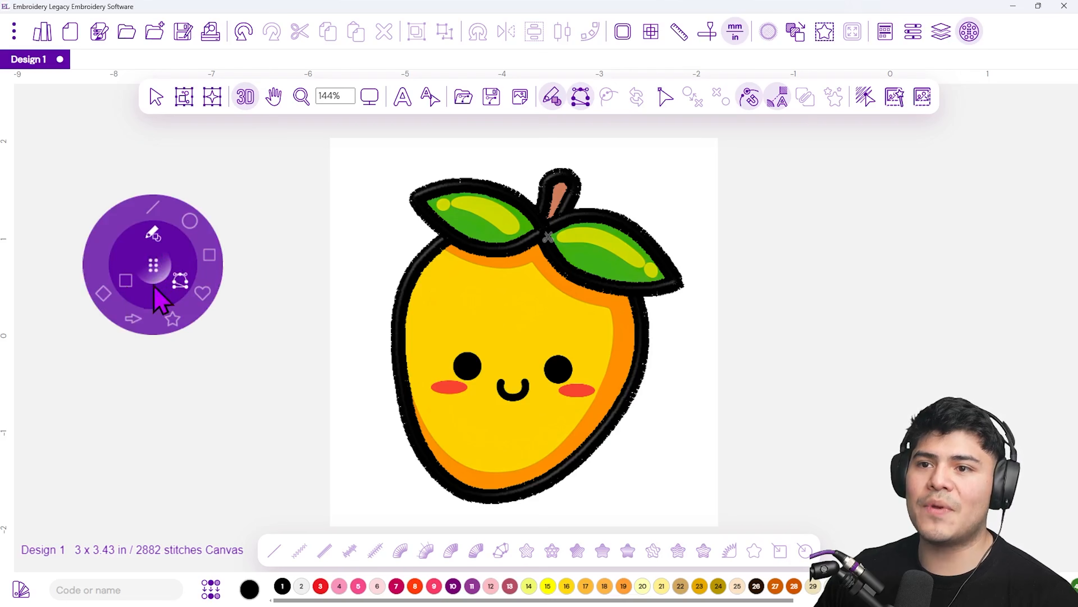
click(192, 223)
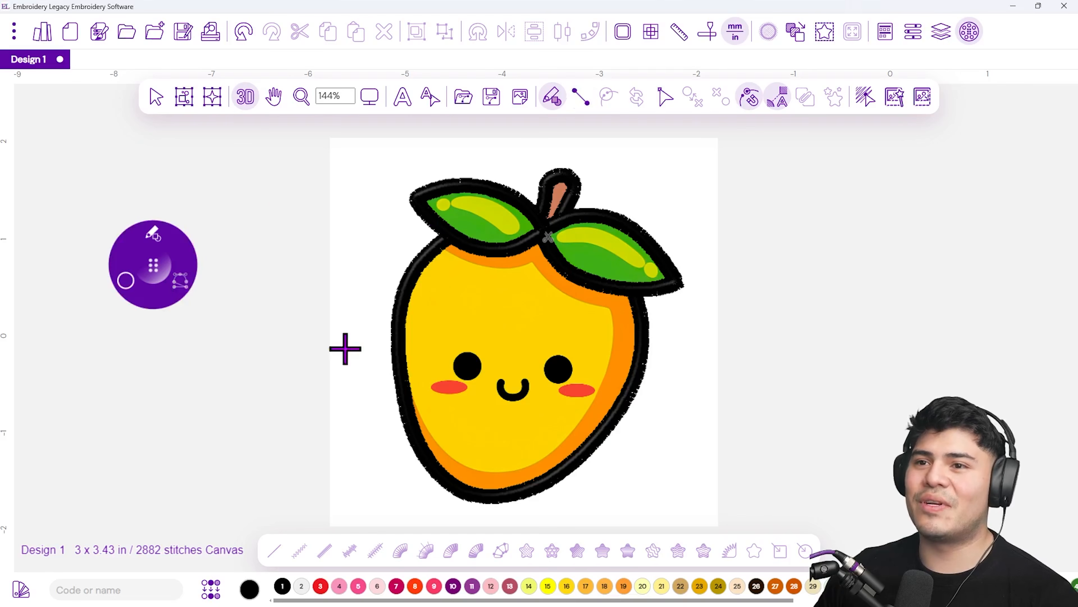
scroll(462, 363, up, 3)
scroll(462, 363, up, 3)
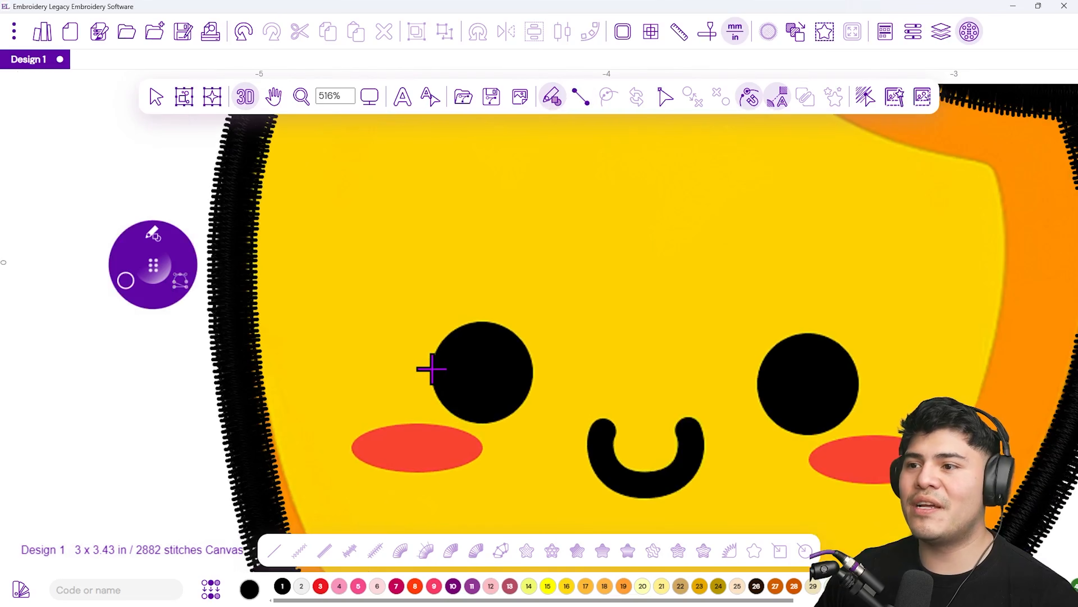
click(535, 371)
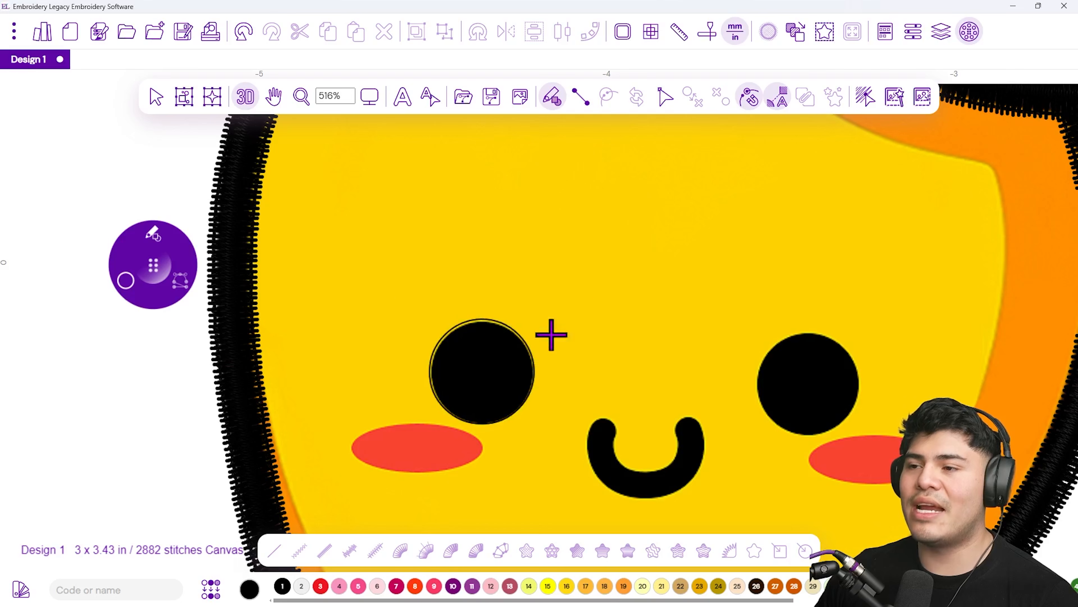
Select the left-eye circle, set its thread colour to red (3), and convert it to satin
click(156, 98)
click(458, 324)
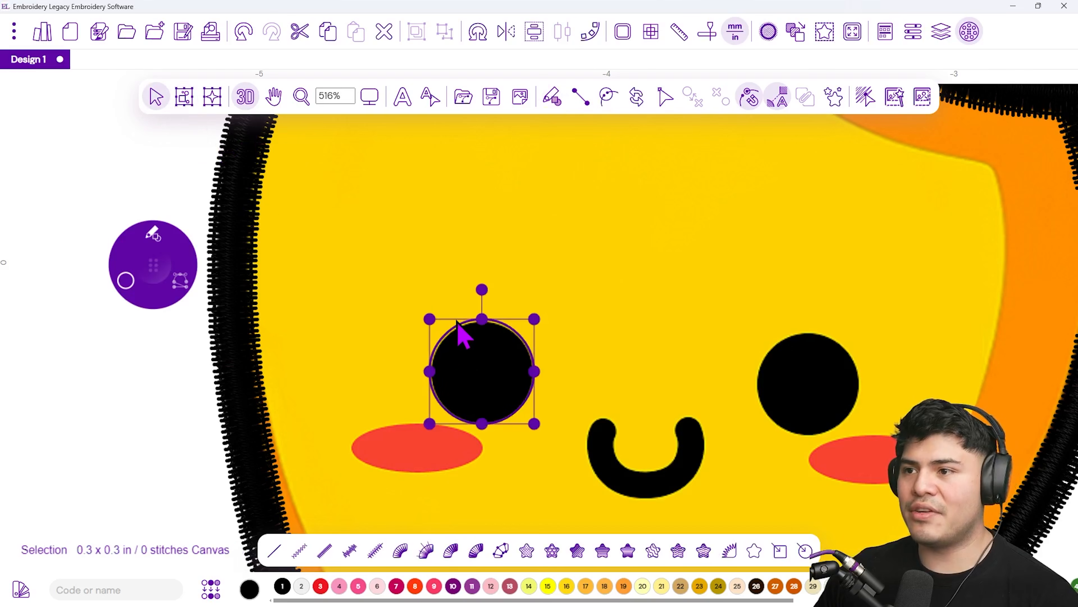
click(320, 586)
drag(512, 325, 511, 325)
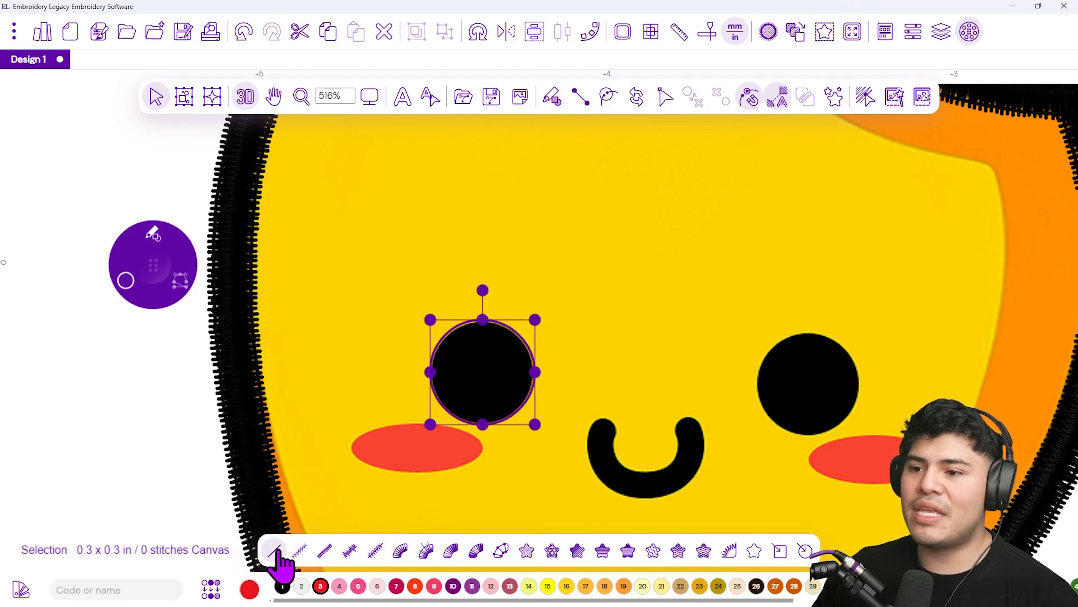
click(399, 551)
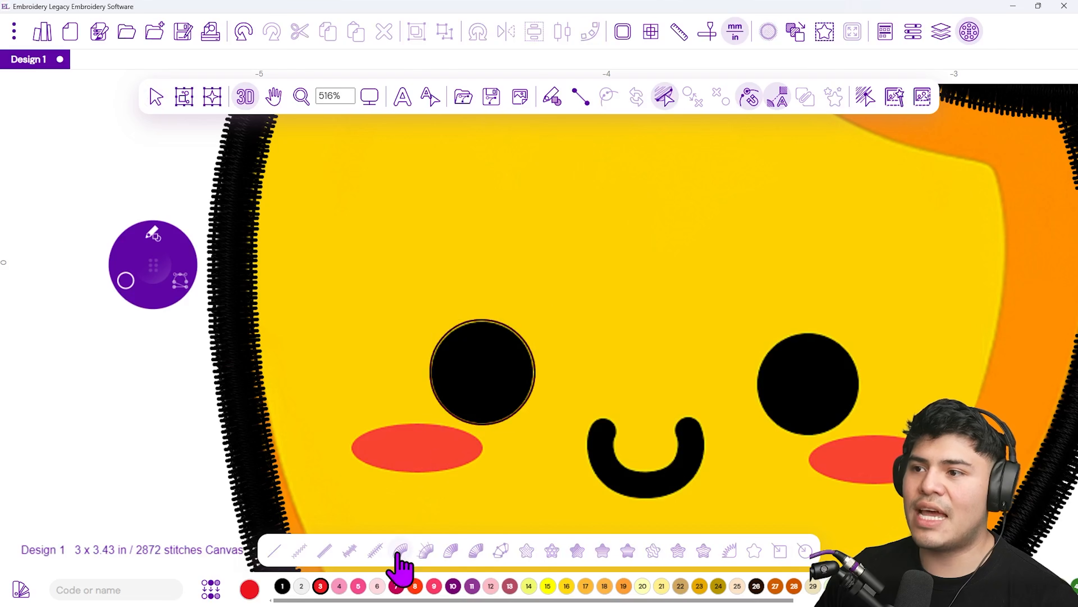
Set a horizontal stitch inclination across the eye circle and move its start point to the top
click(446, 367)
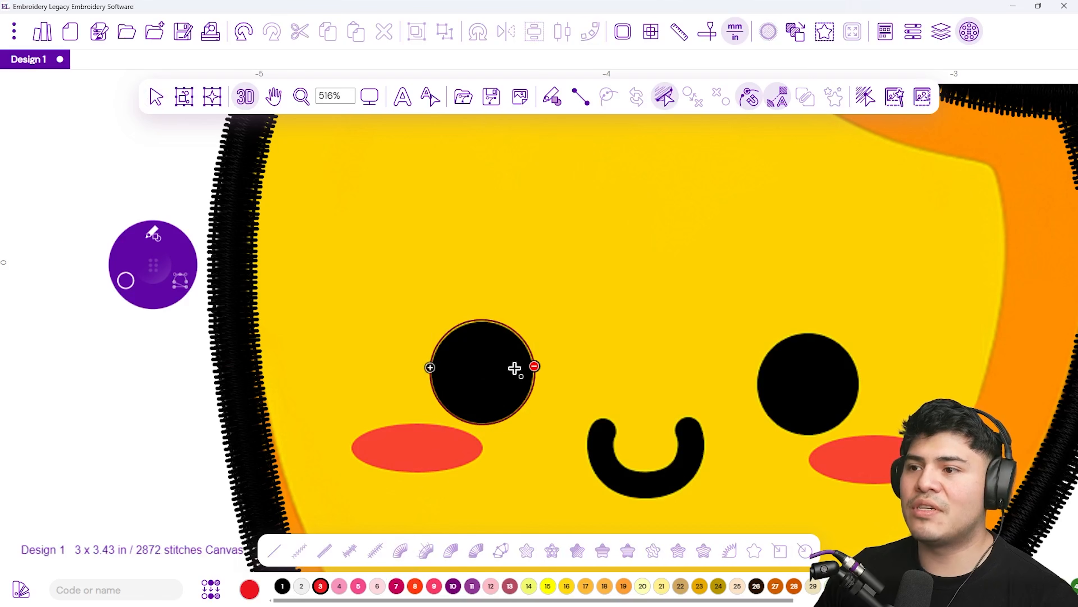
click(541, 367)
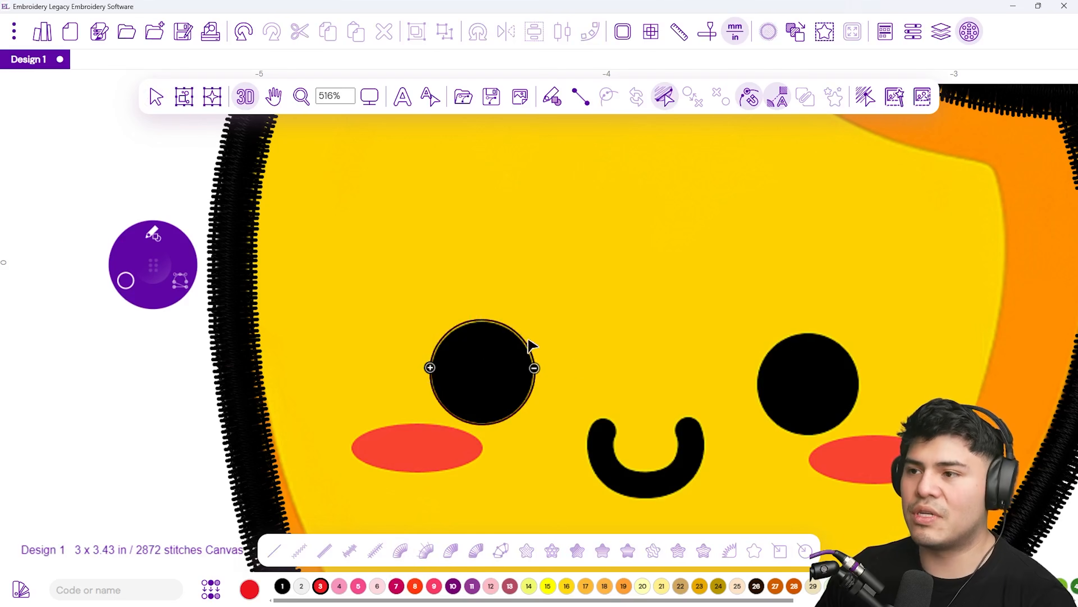
right_click(506, 354)
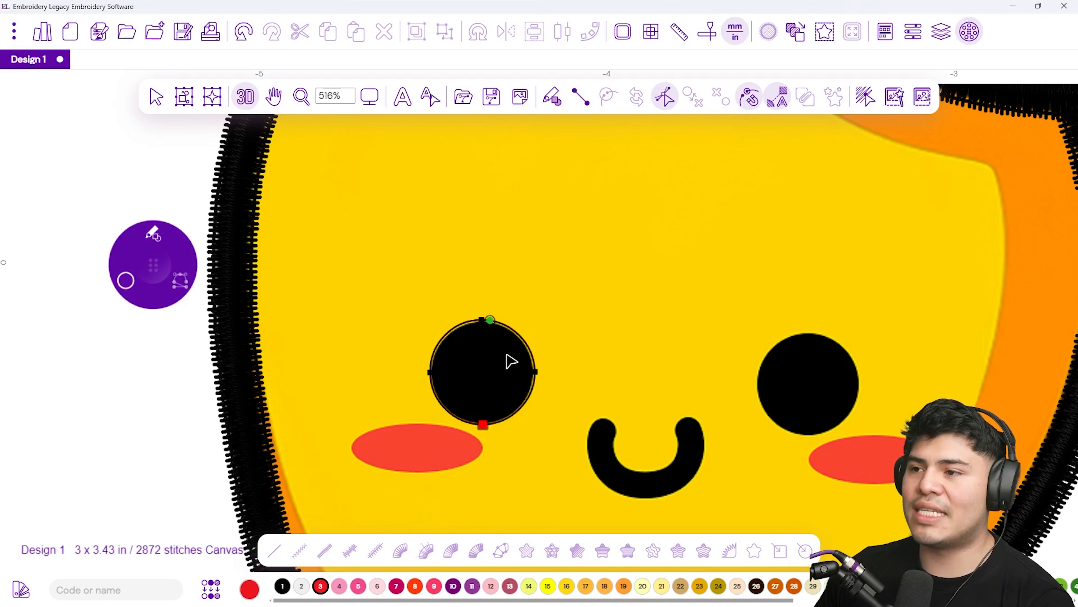
drag(493, 320, 484, 319)
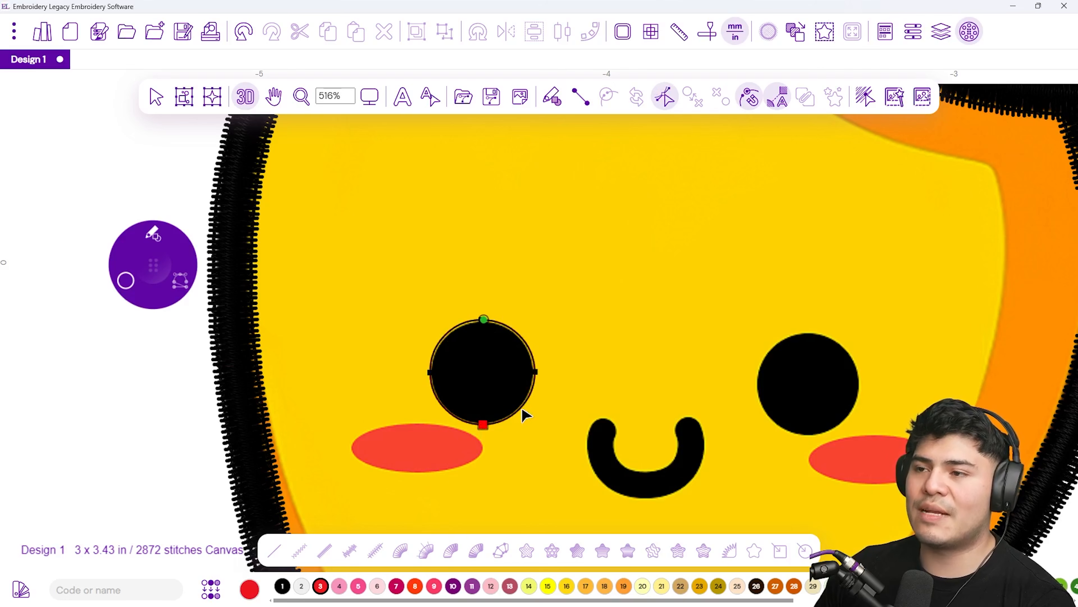
right_click(514, 413)
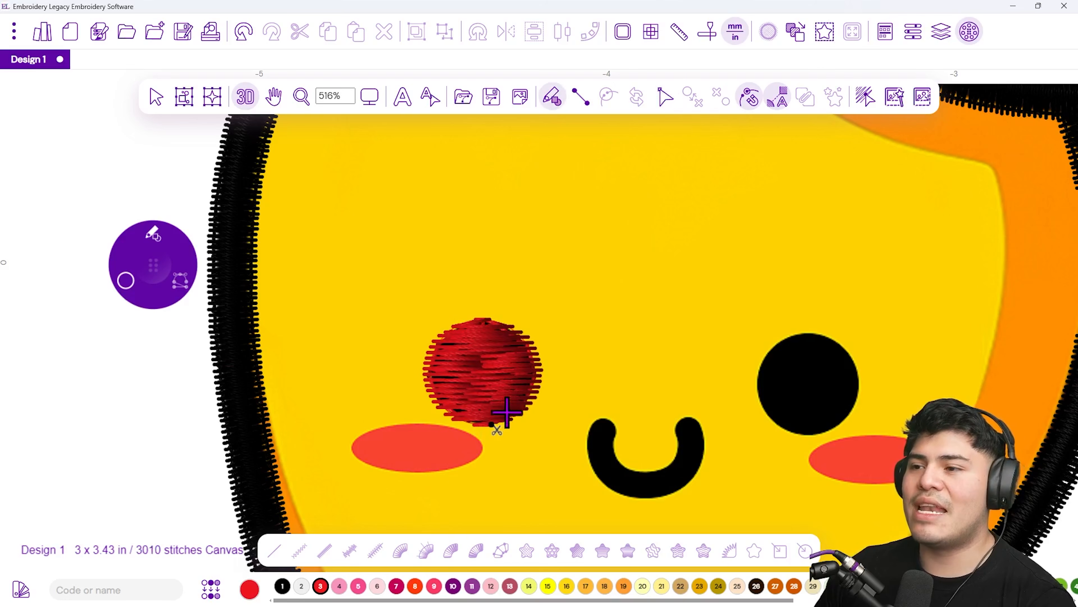
Use Inclination Edit to change the eye fill's stitch direction to vertical
scroll(507, 412, down, 4)
scroll(525, 412, up, 3)
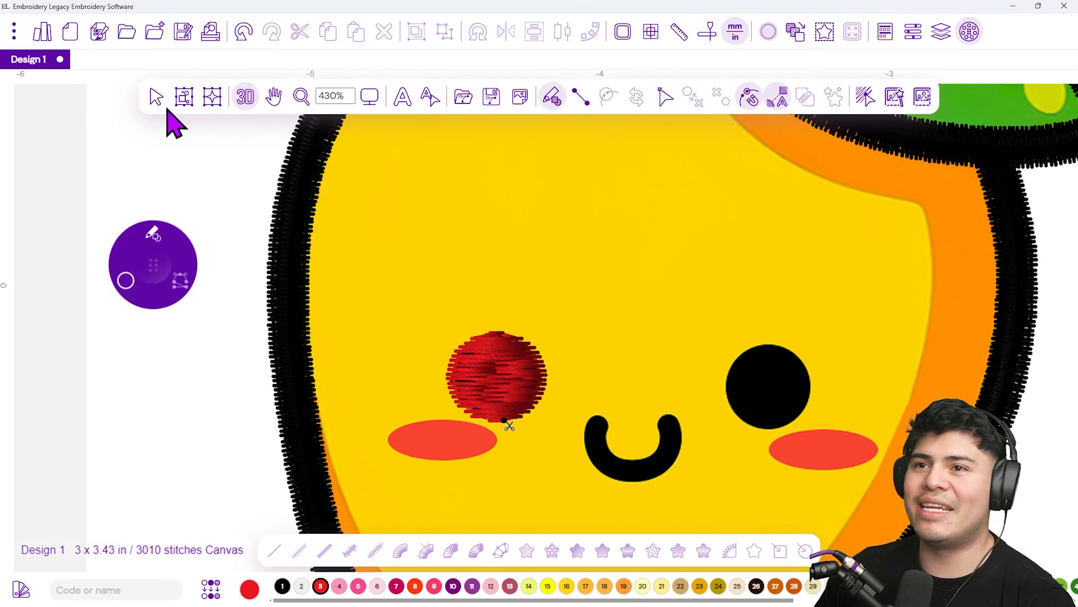
click(156, 97)
click(492, 357)
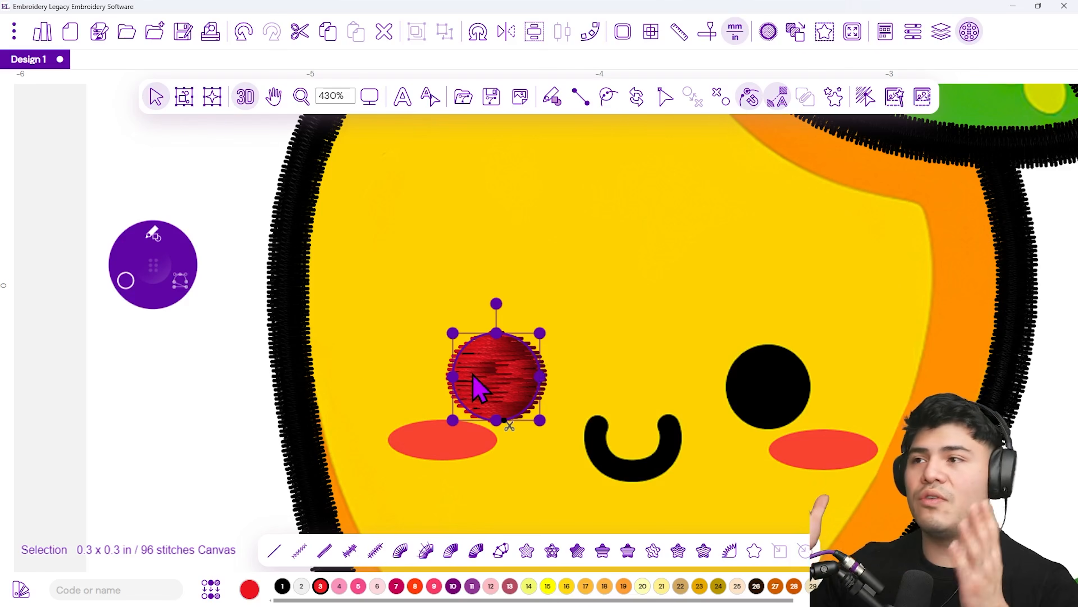
key(Escape)
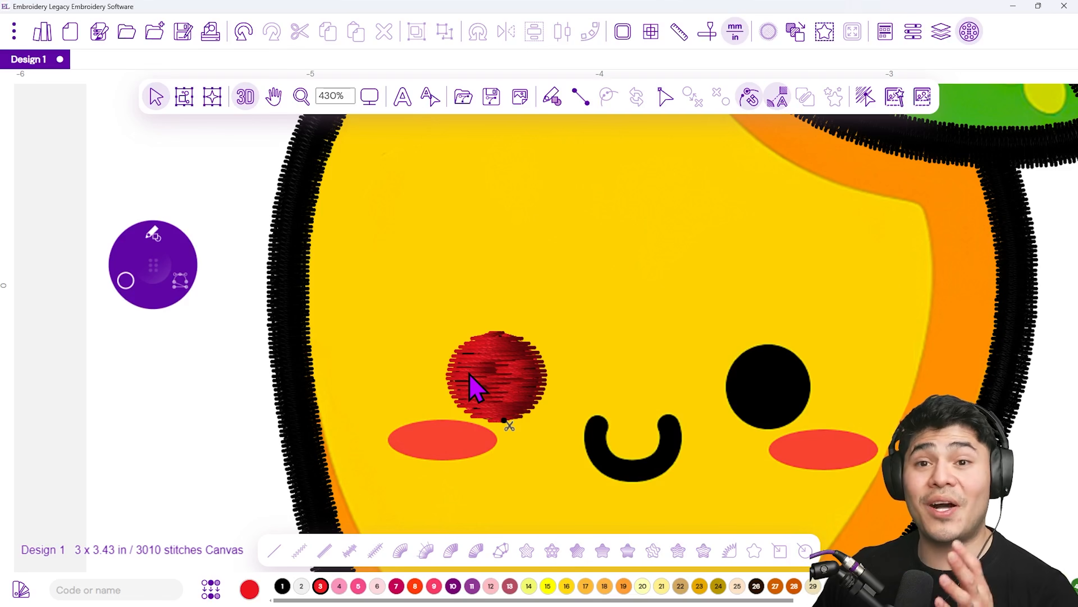
click(473, 386)
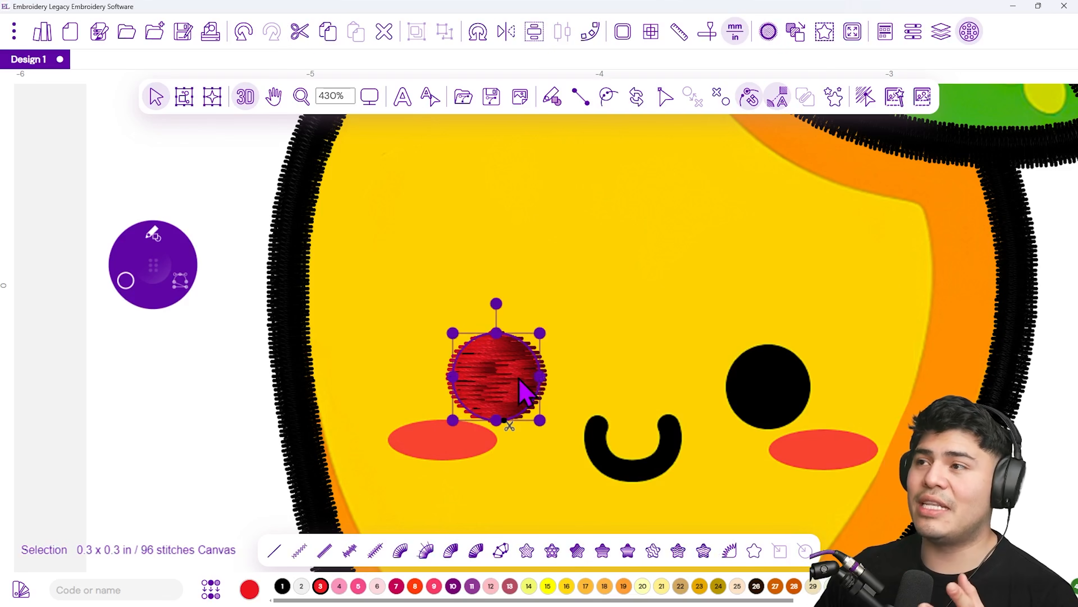
click(665, 100)
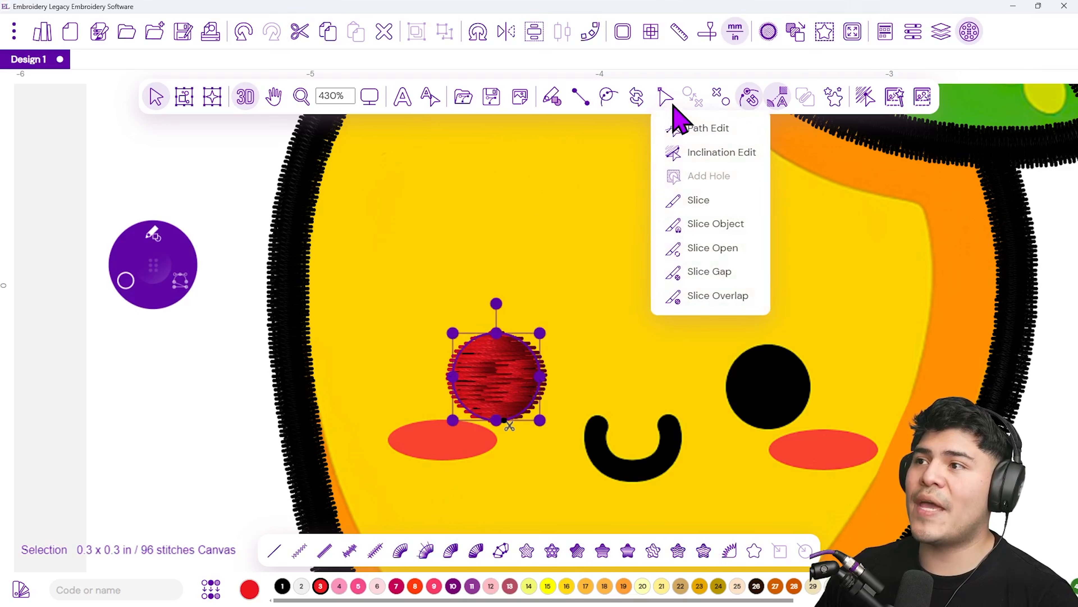
click(720, 157)
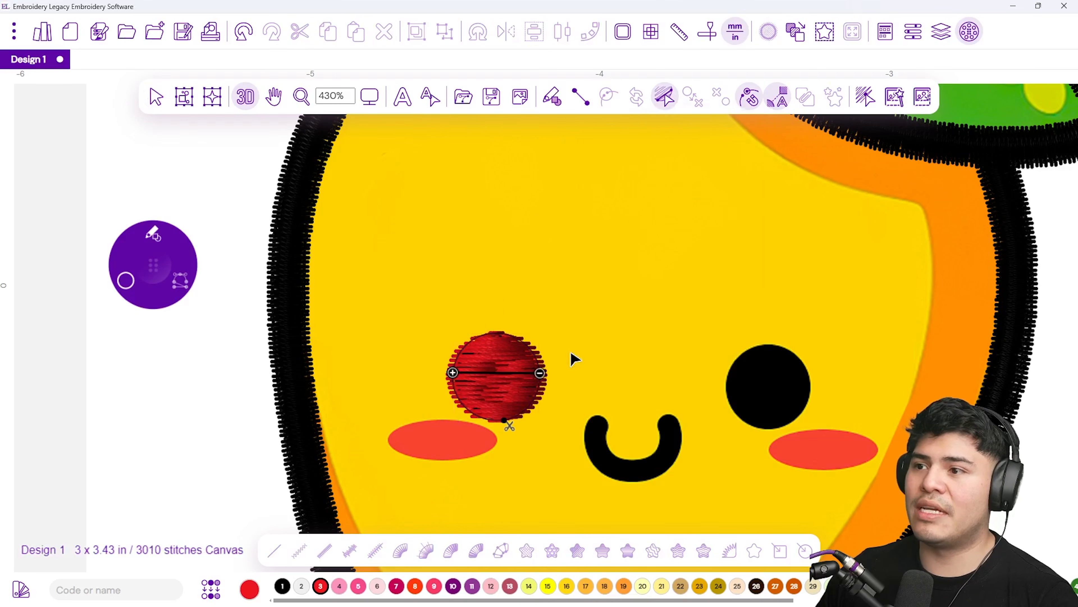
drag(539, 373, 511, 335)
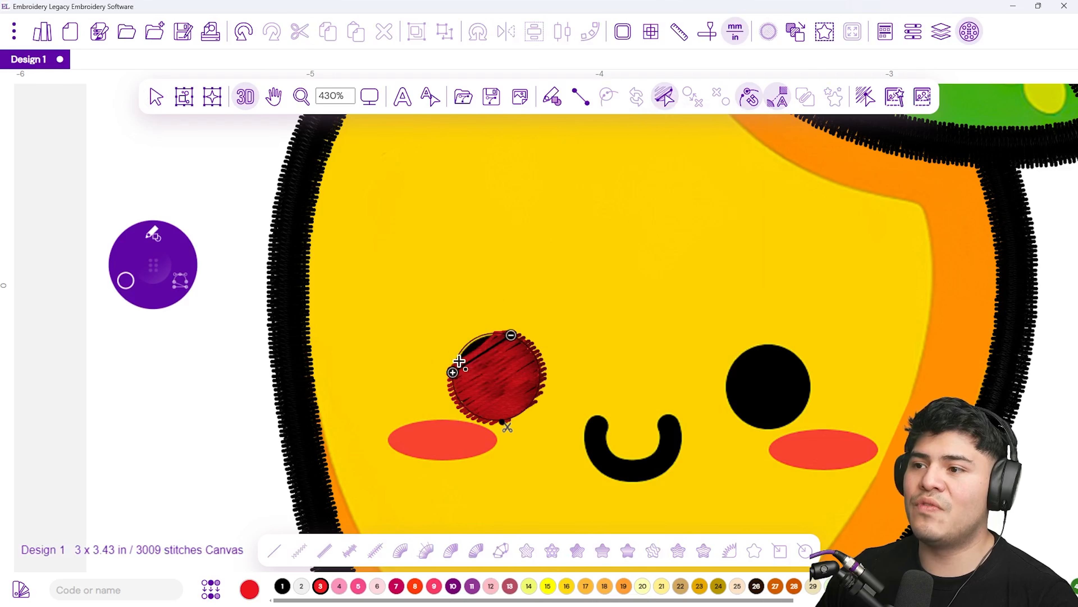
drag(452, 373, 504, 419)
drag(512, 337, 501, 332)
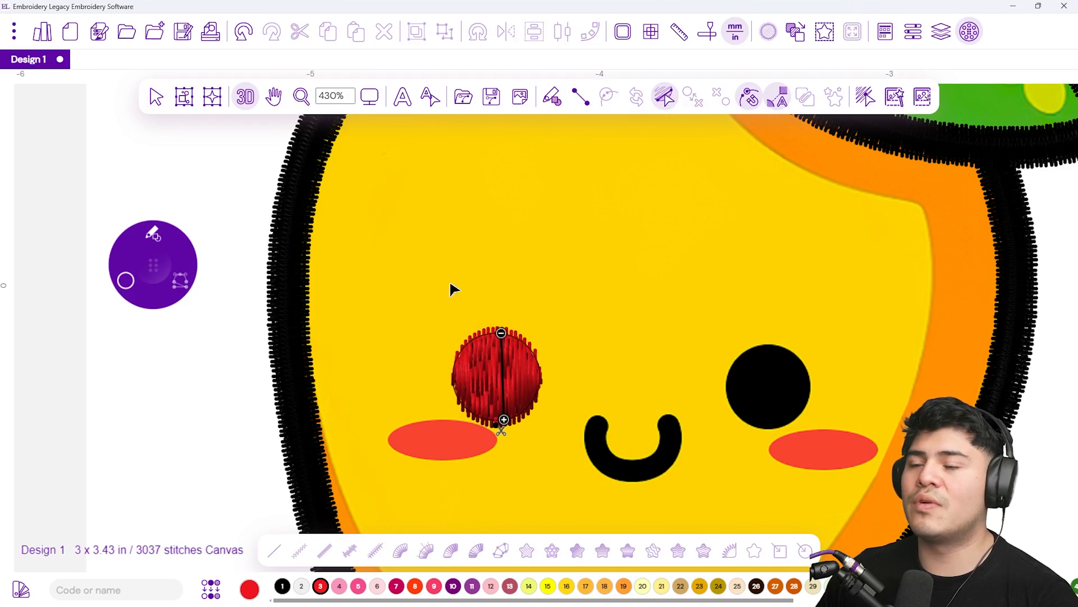
click(157, 99)
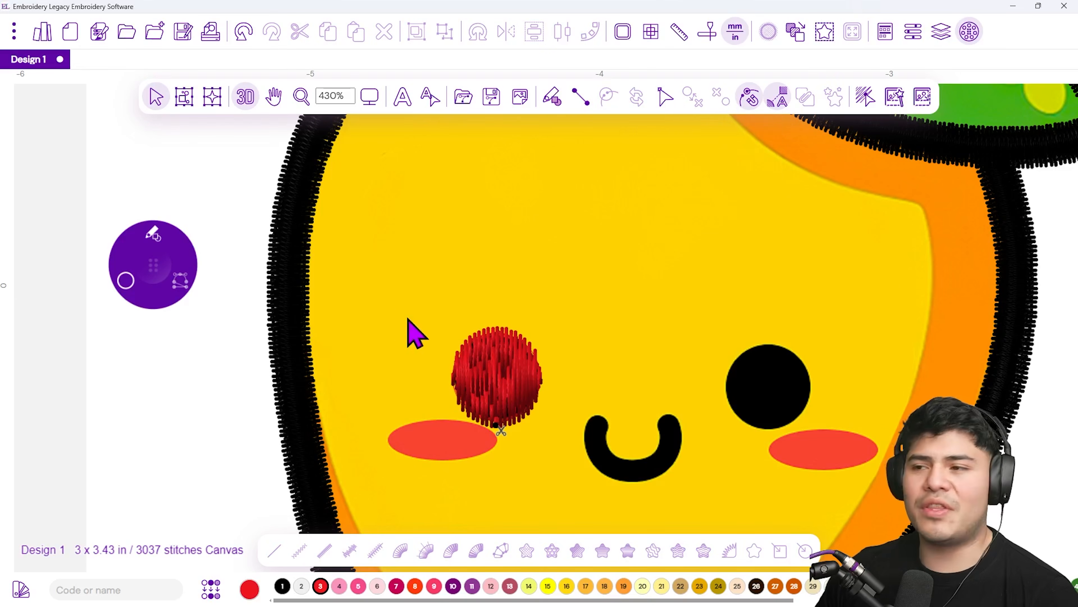
Copy and paste the red eye fill and move the copy onto the right eye
click(488, 362)
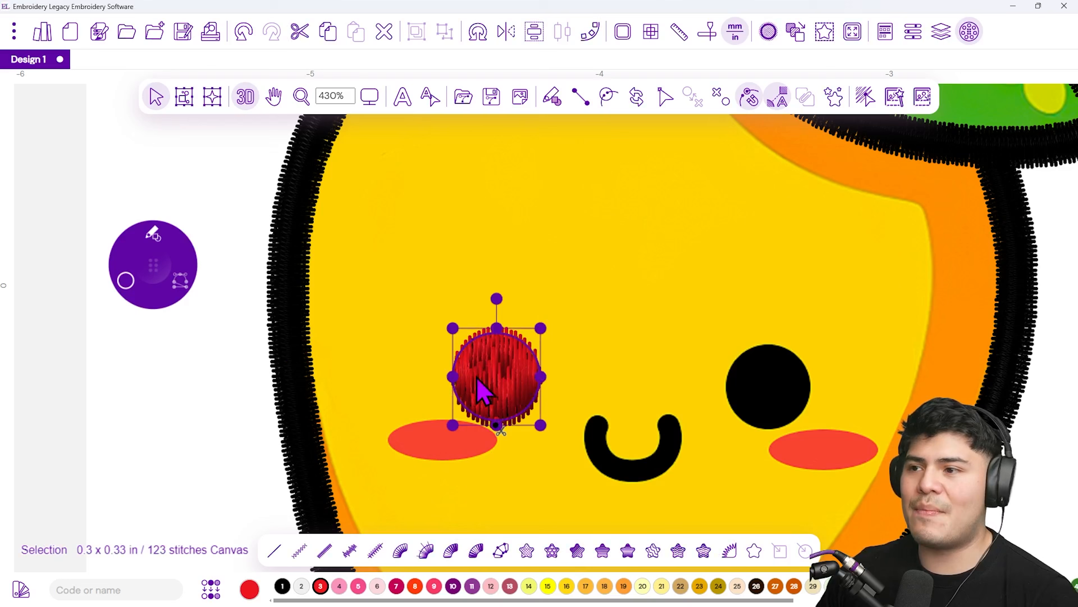
right_click(495, 350)
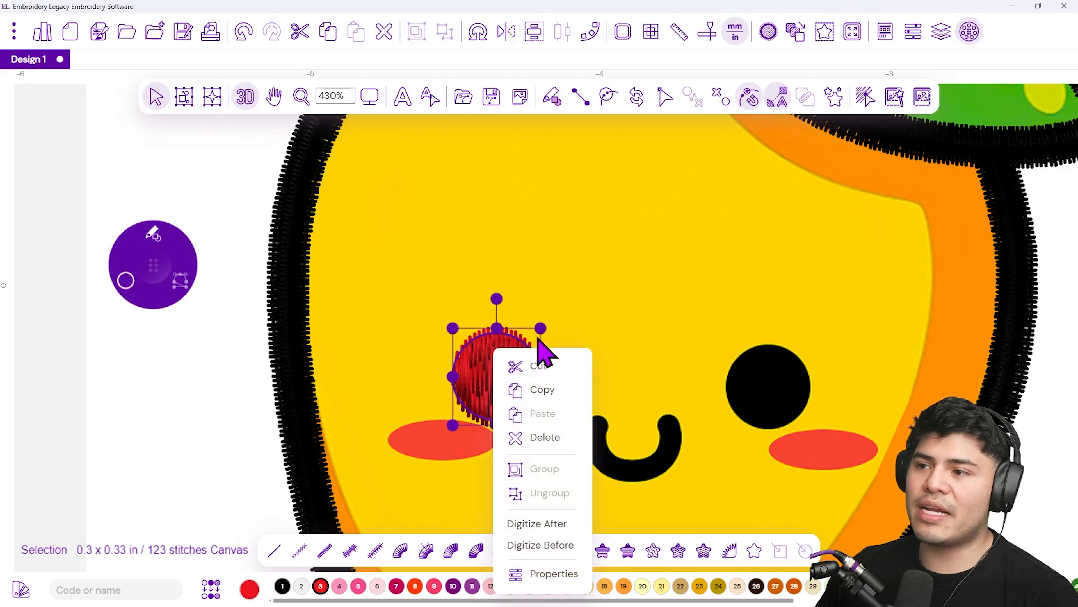
click(559, 390)
right_click(504, 370)
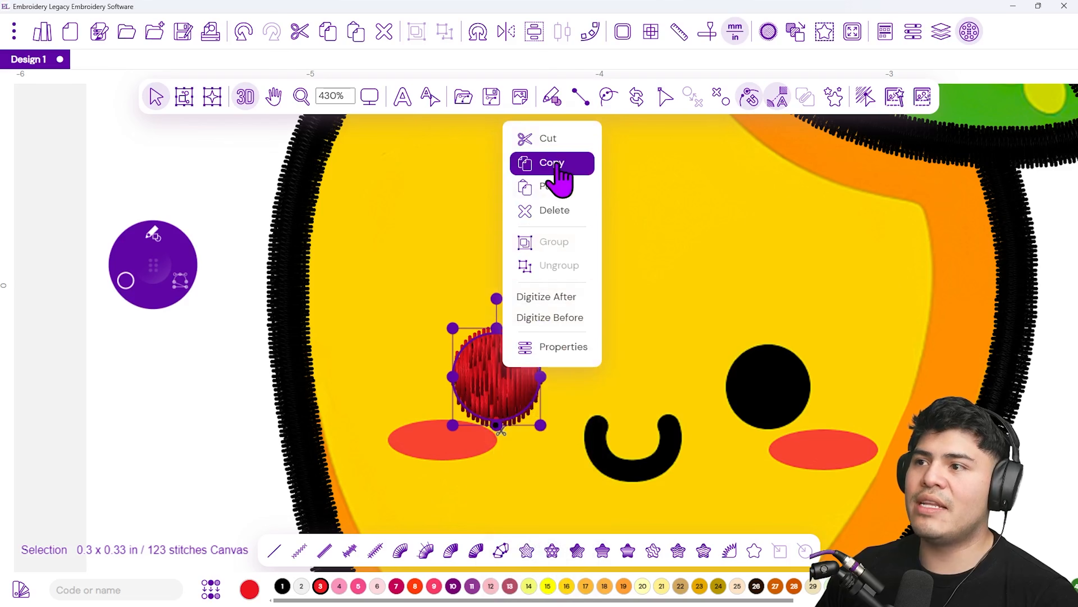
click(567, 188)
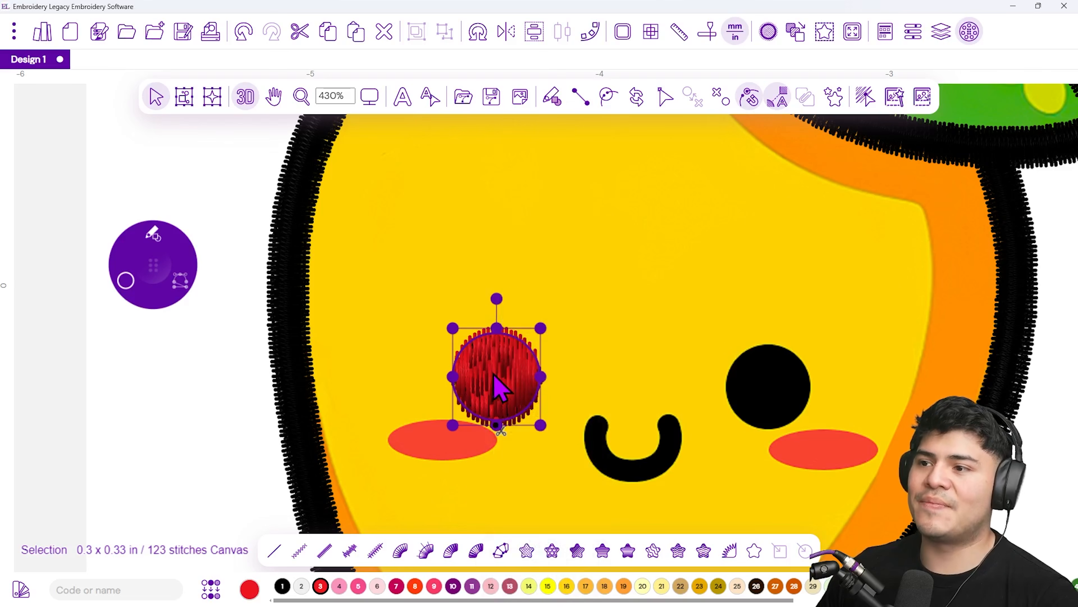
drag(502, 374, 770, 380)
click(656, 374)
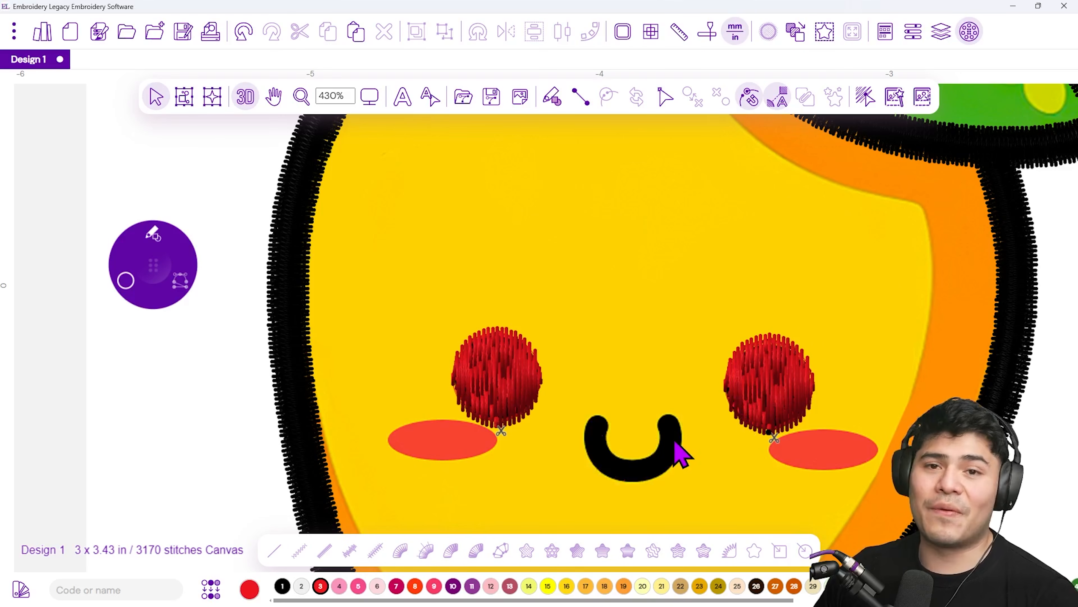
Draw the smiling mouth with a Fast Draw Steil path at 2.5 mm width and 0.4 mm density
click(152, 233)
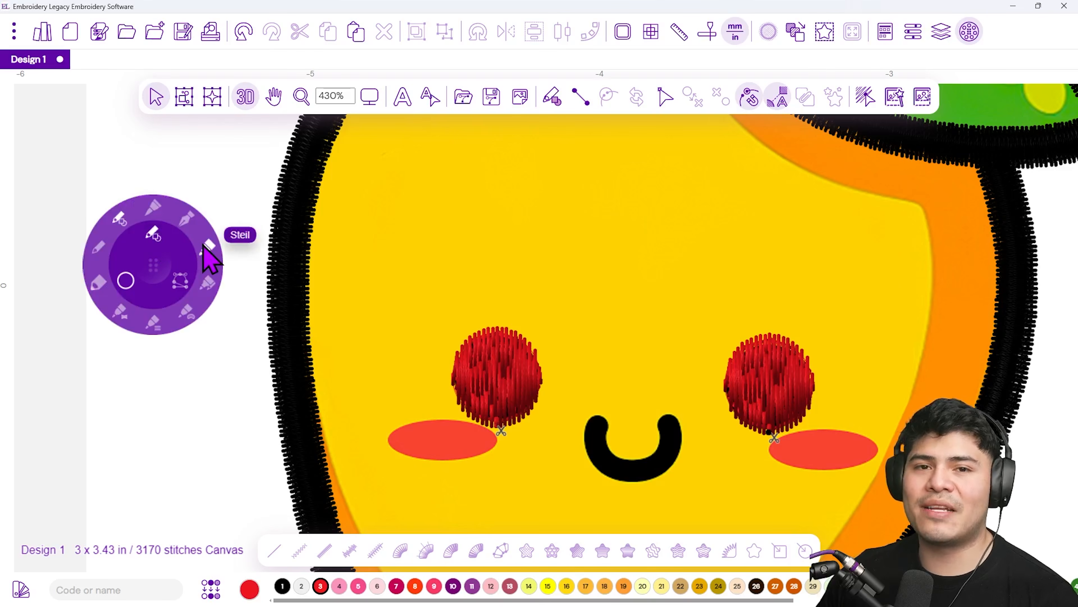
click(209, 249)
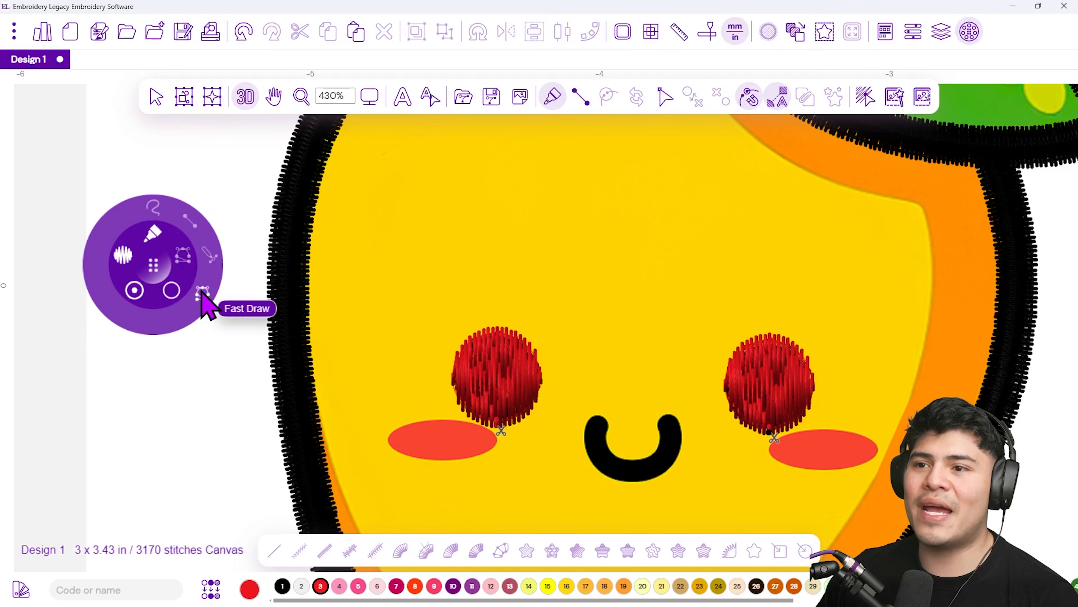
click(202, 299)
mouse_move(197, 273)
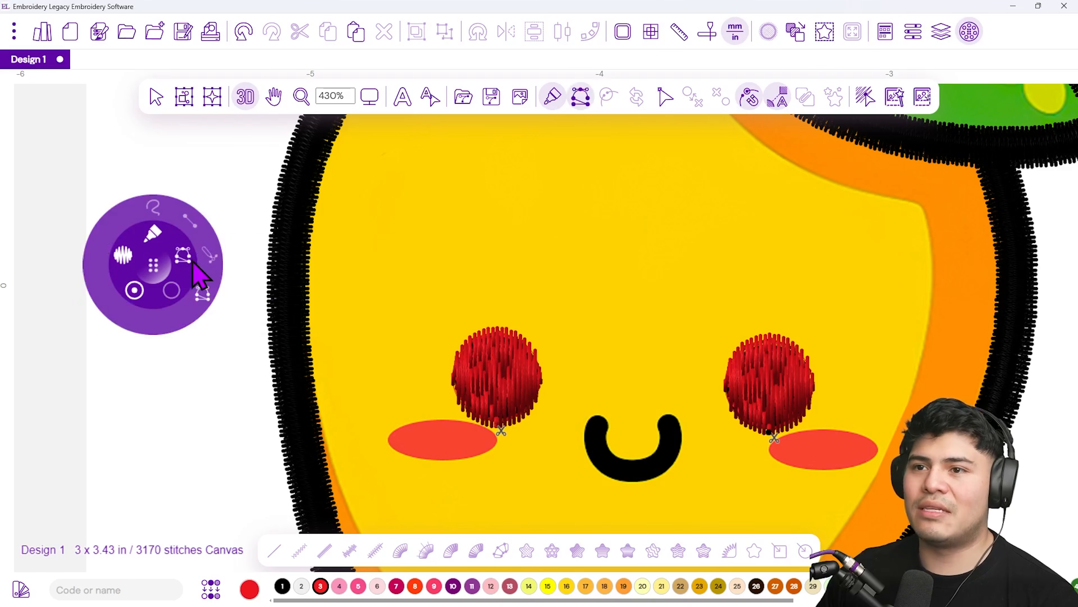
click(199, 290)
click(118, 256)
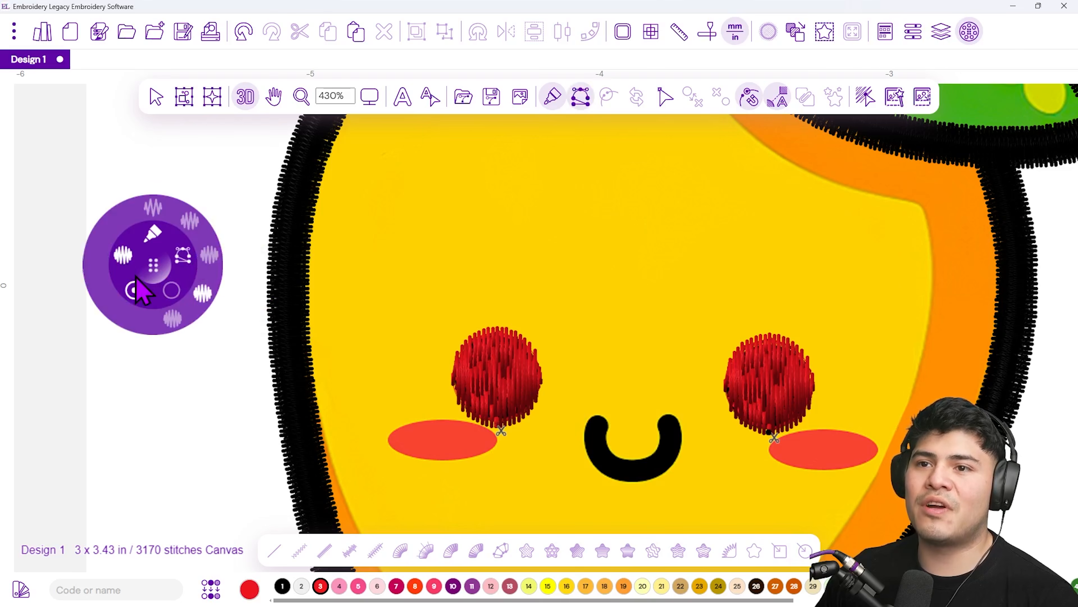
click(204, 296)
click(136, 297)
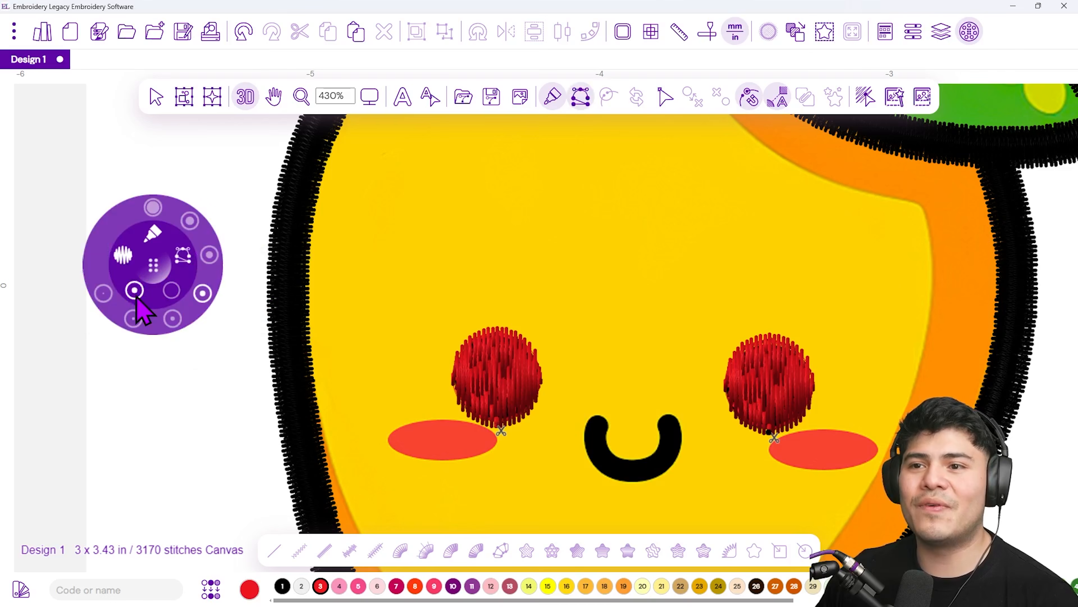
click(203, 294)
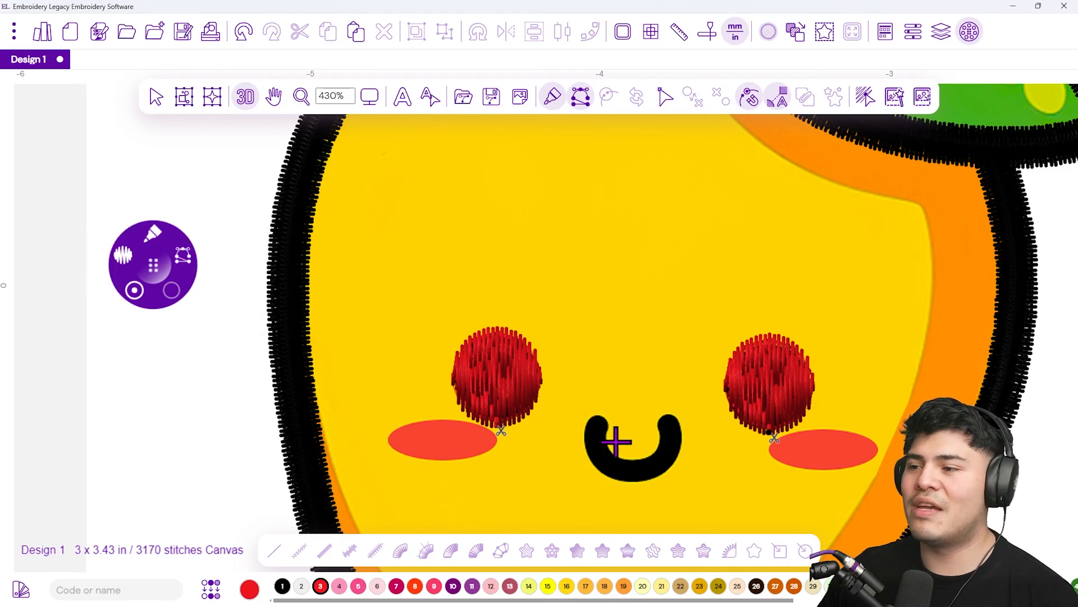
drag(667, 459, 383, 338)
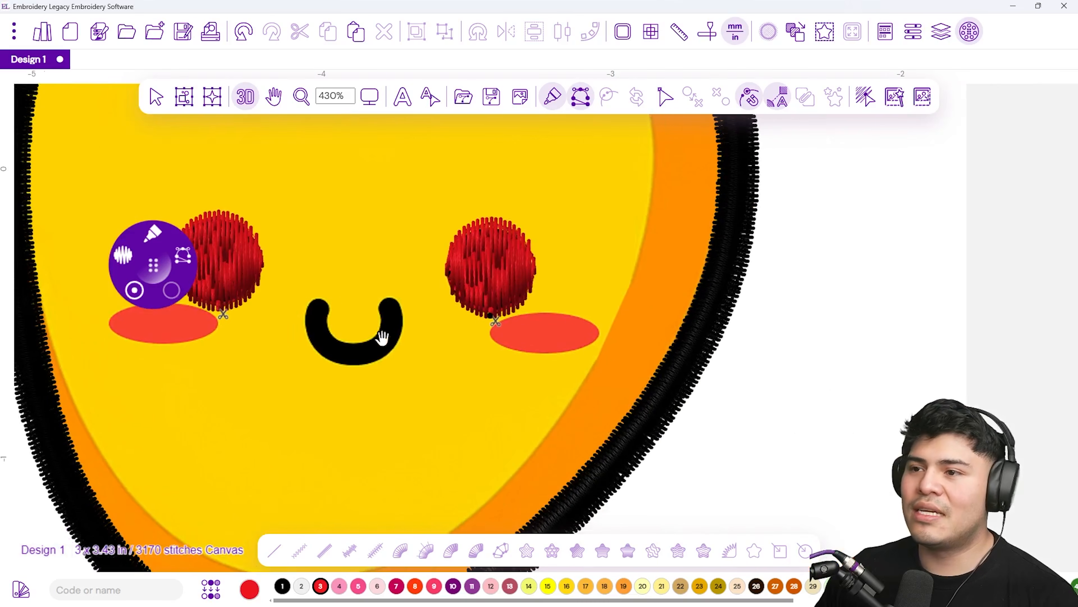
click(321, 301)
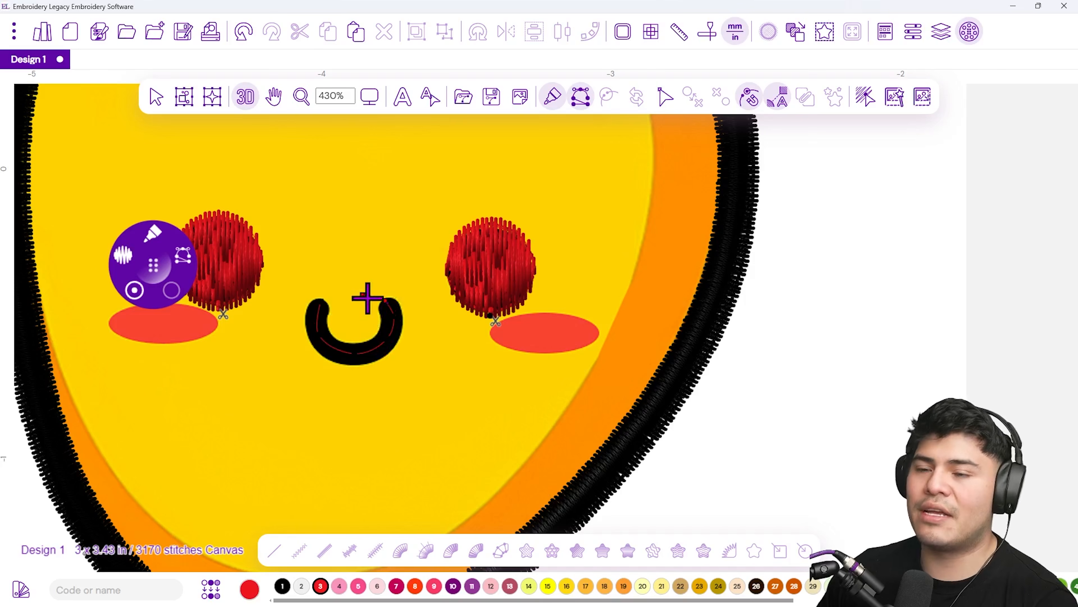
right_click(328, 287)
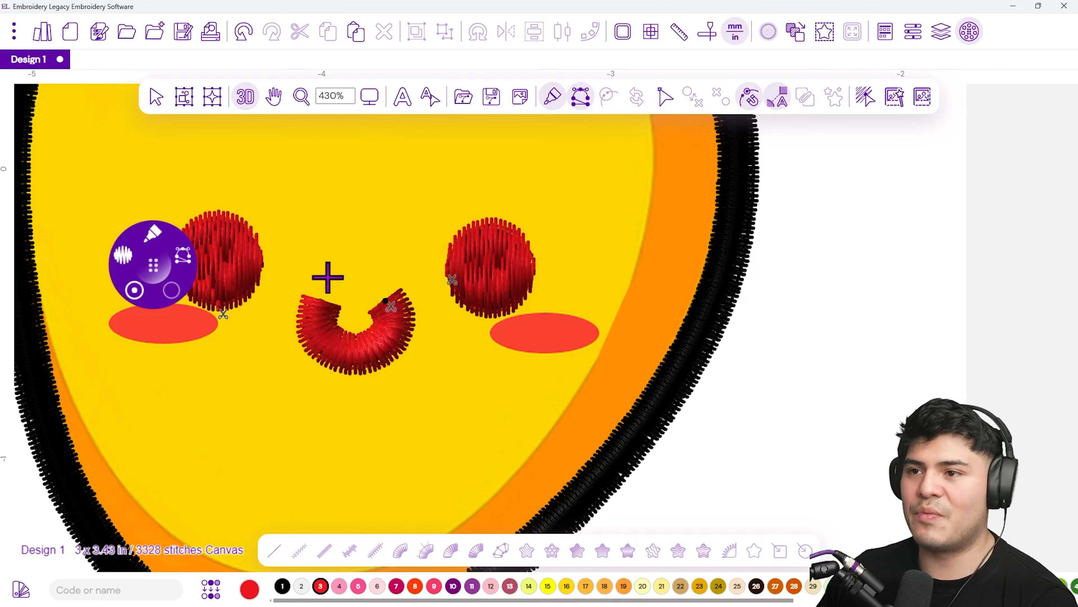
click(159, 102)
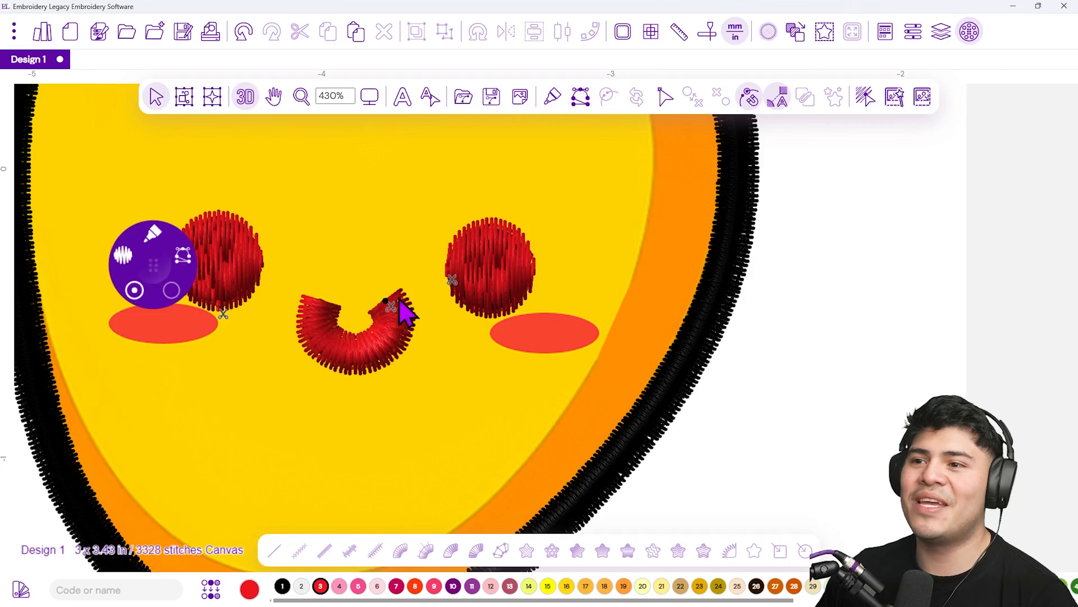
Set the mouth's start and stop line caps to Rounded
drag(330, 225, 433, 299)
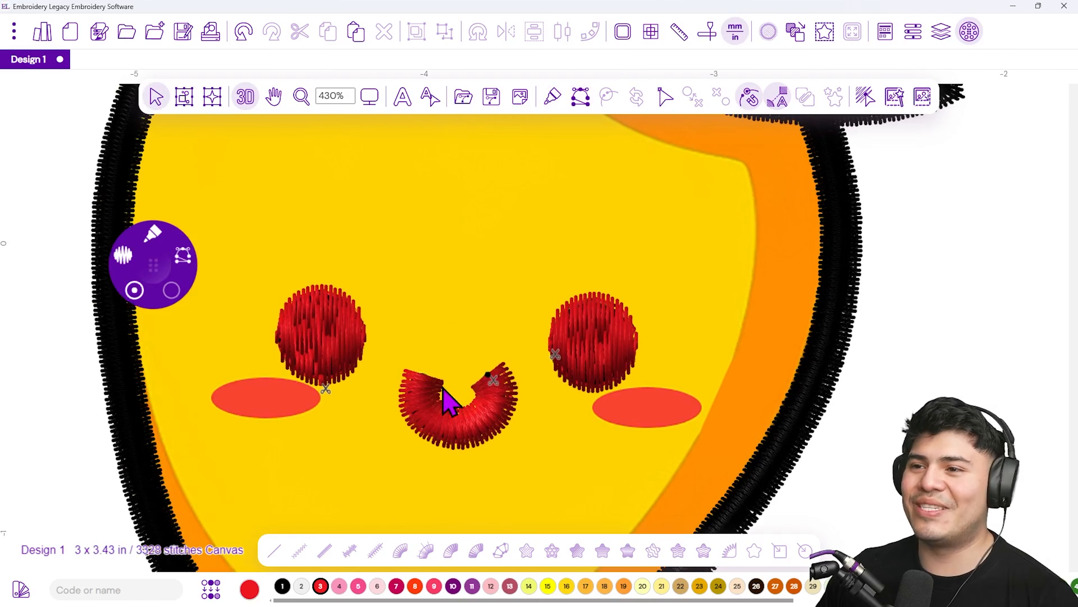
click(429, 423)
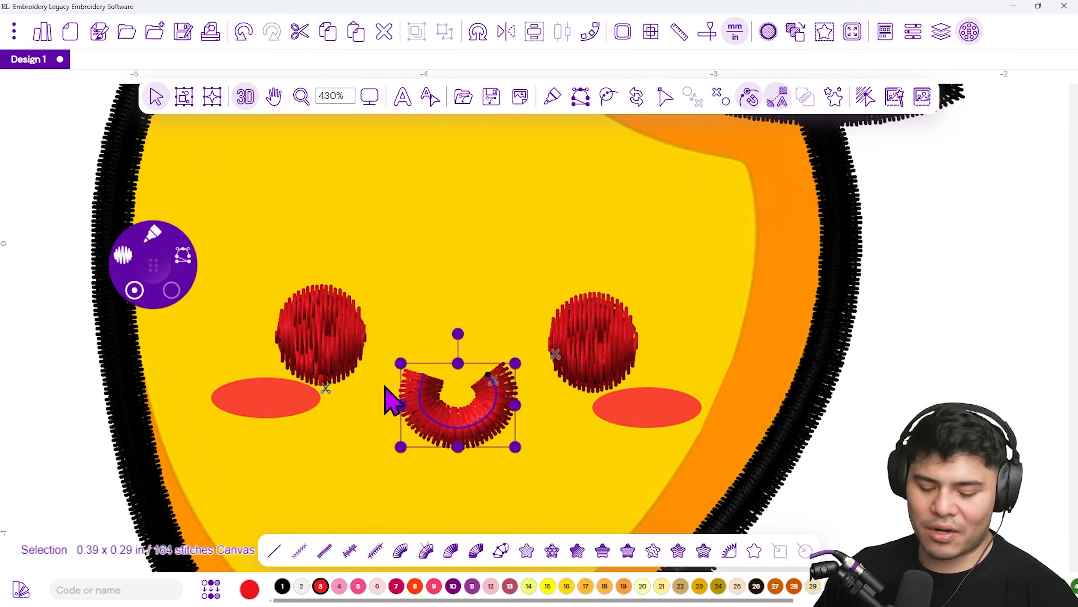
click(380, 415)
click(435, 421)
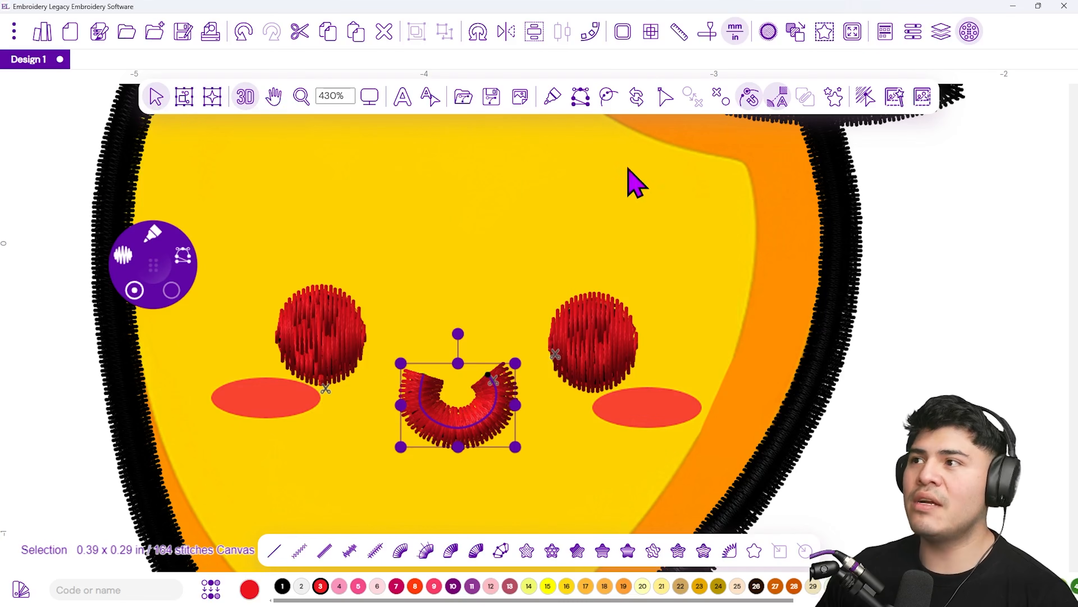
click(913, 31)
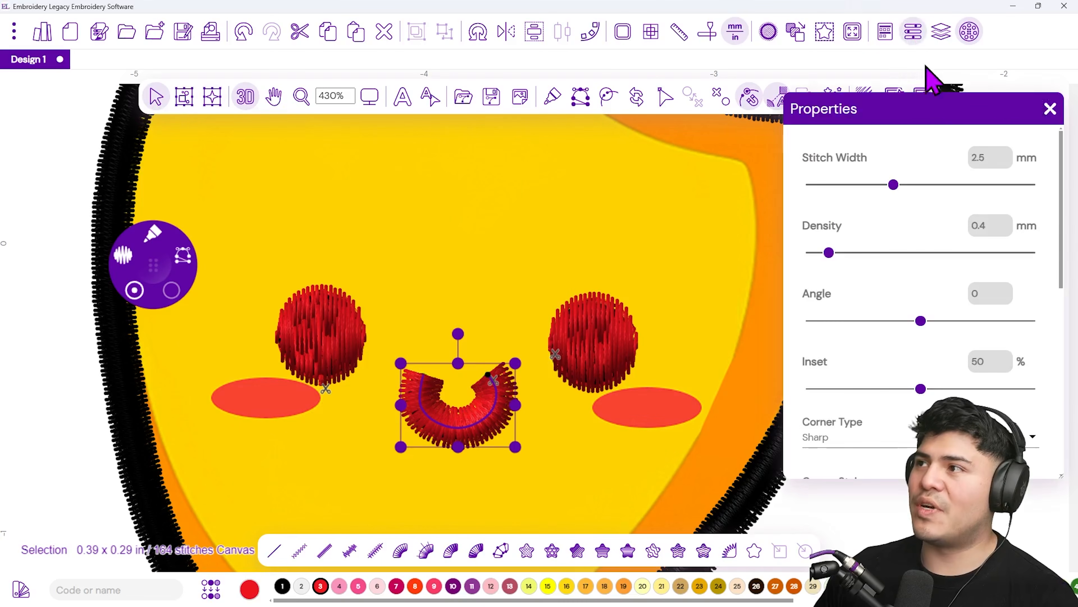
scroll(752, 348, down, 2)
scroll(747, 340, down, 5)
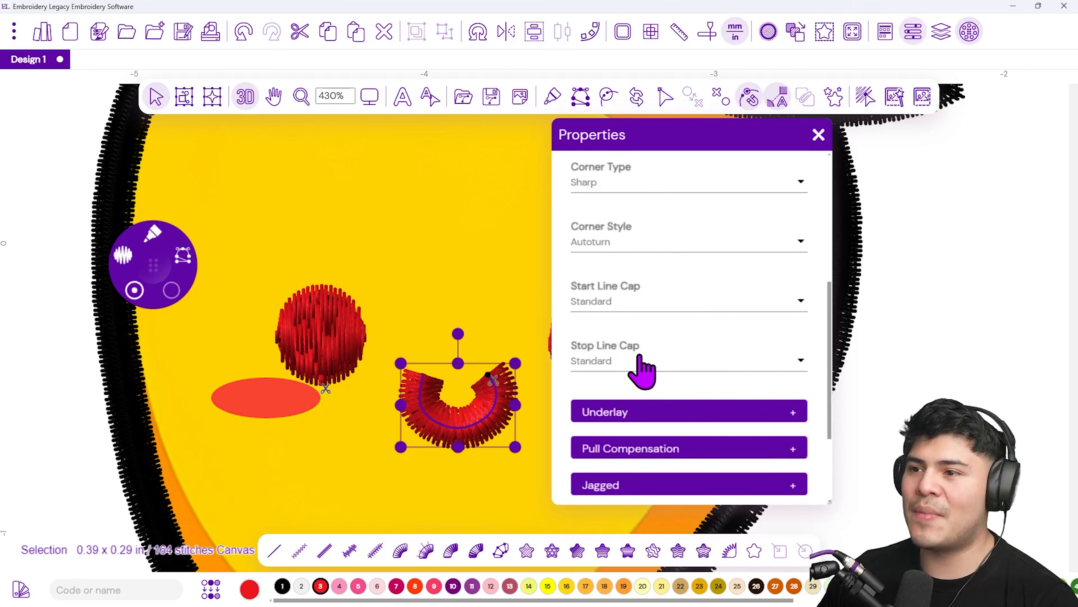
click(656, 308)
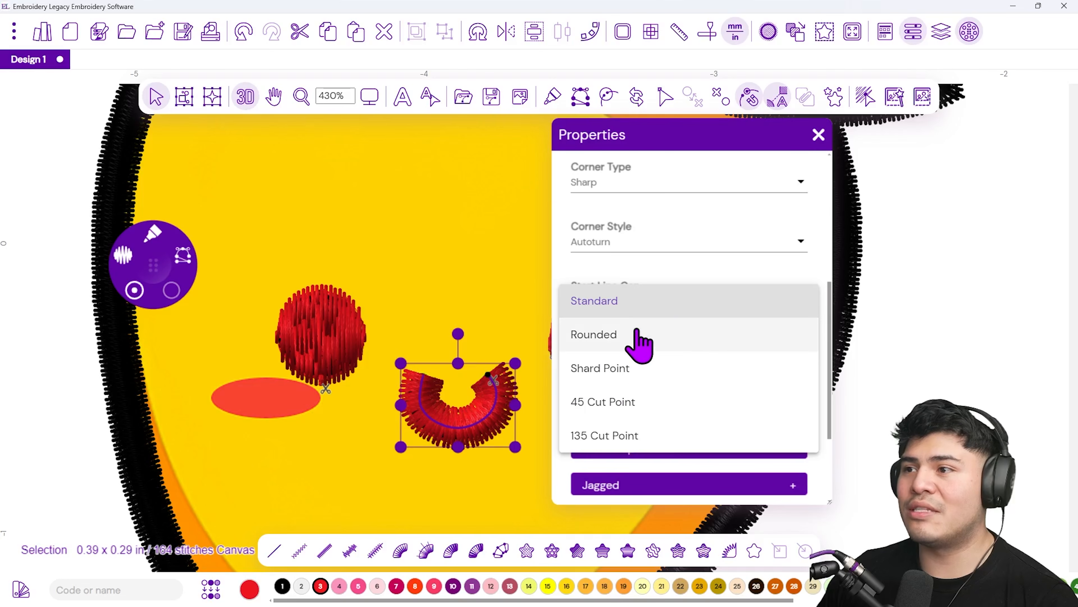
click(627, 340)
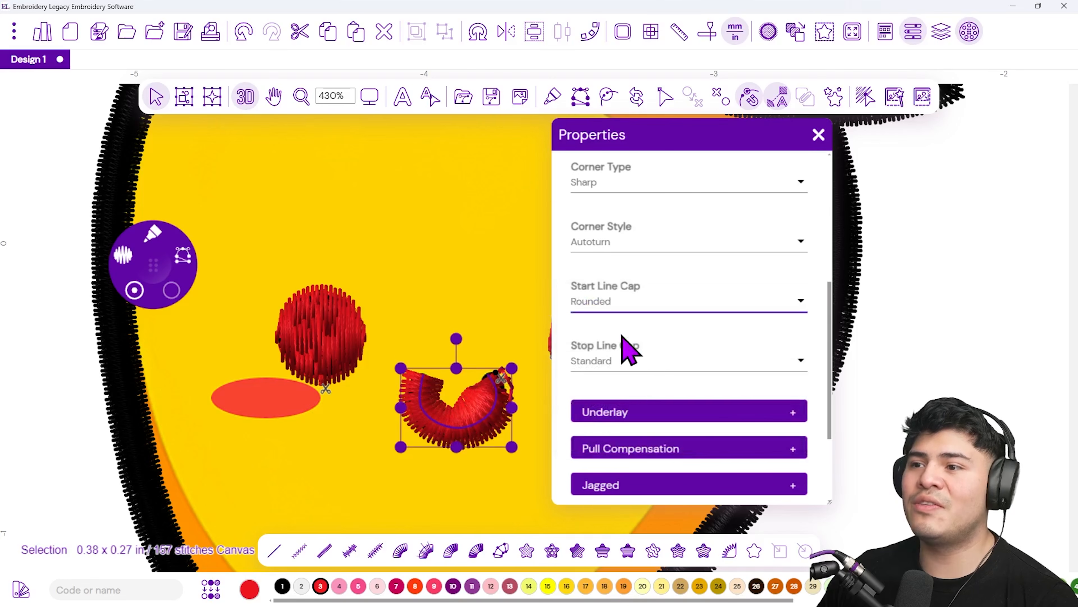
click(642, 366)
click(635, 397)
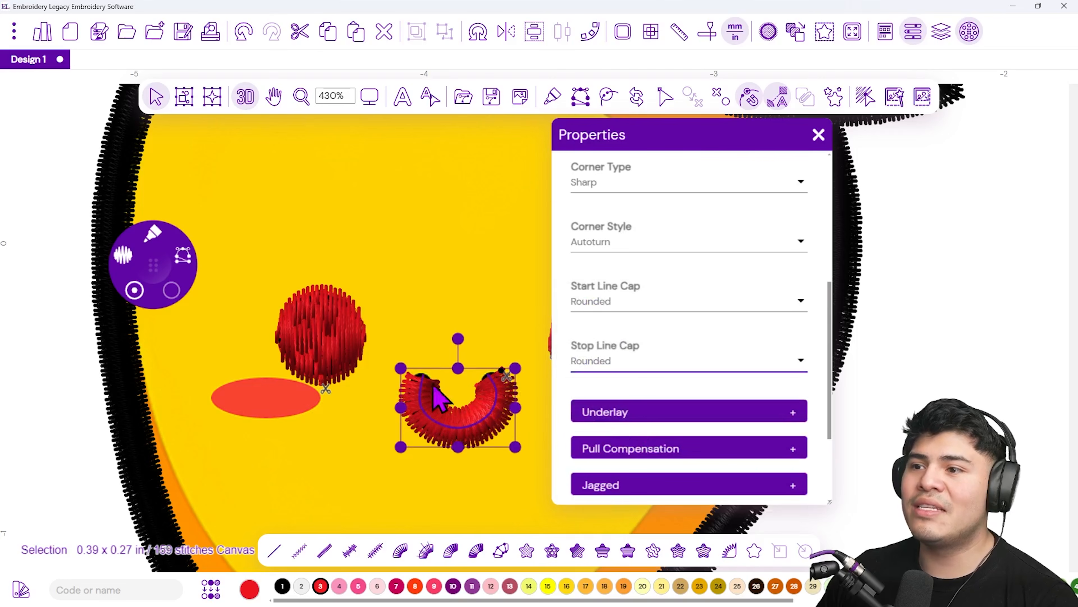
click(437, 419)
scroll(420, 374, up, 5)
scroll(437, 344, down, 5)
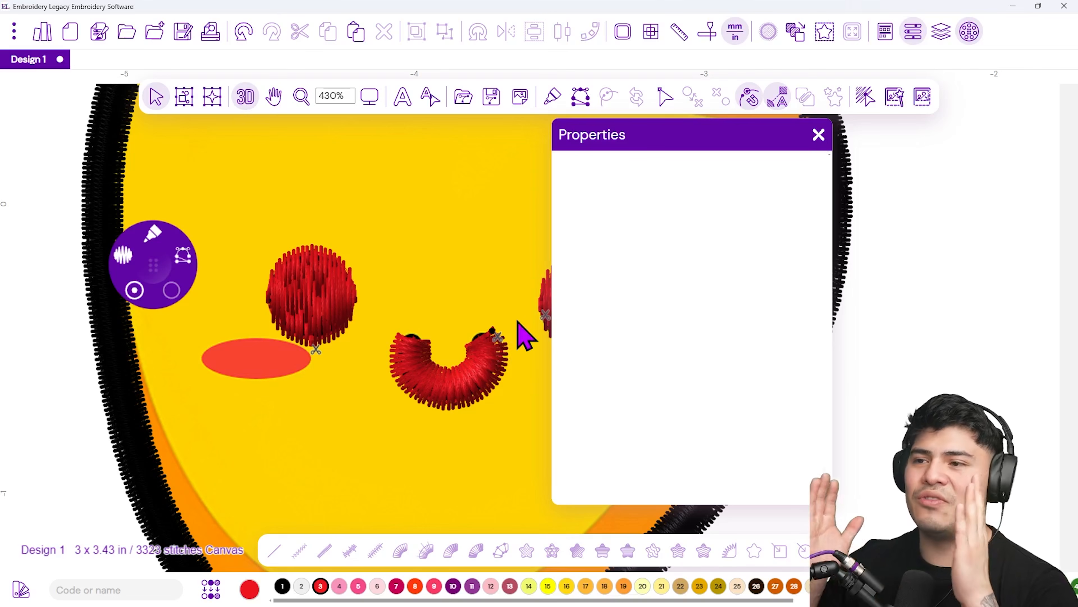
click(819, 134)
Reorder the red thread group so the mouth's Steil path stitches between the two eye satin paths
scroll(442, 389, down, 2)
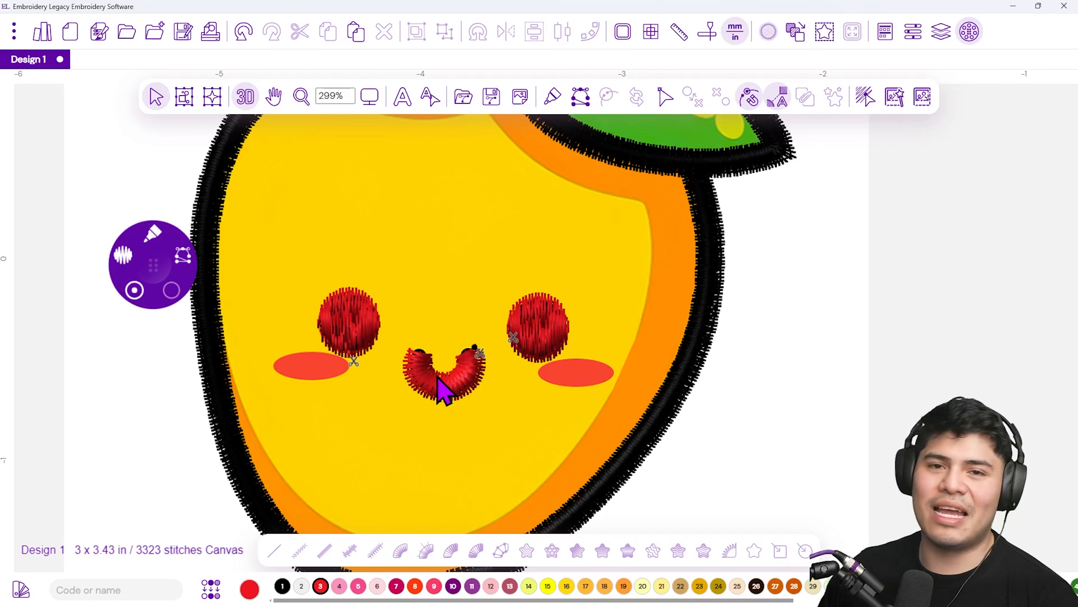
click(437, 382)
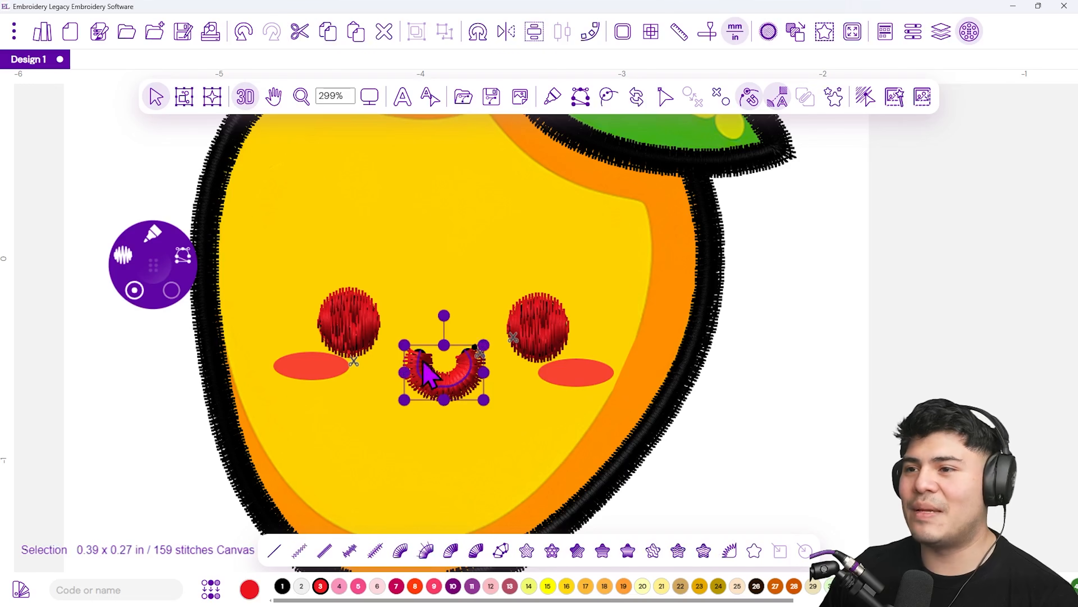
click(449, 354)
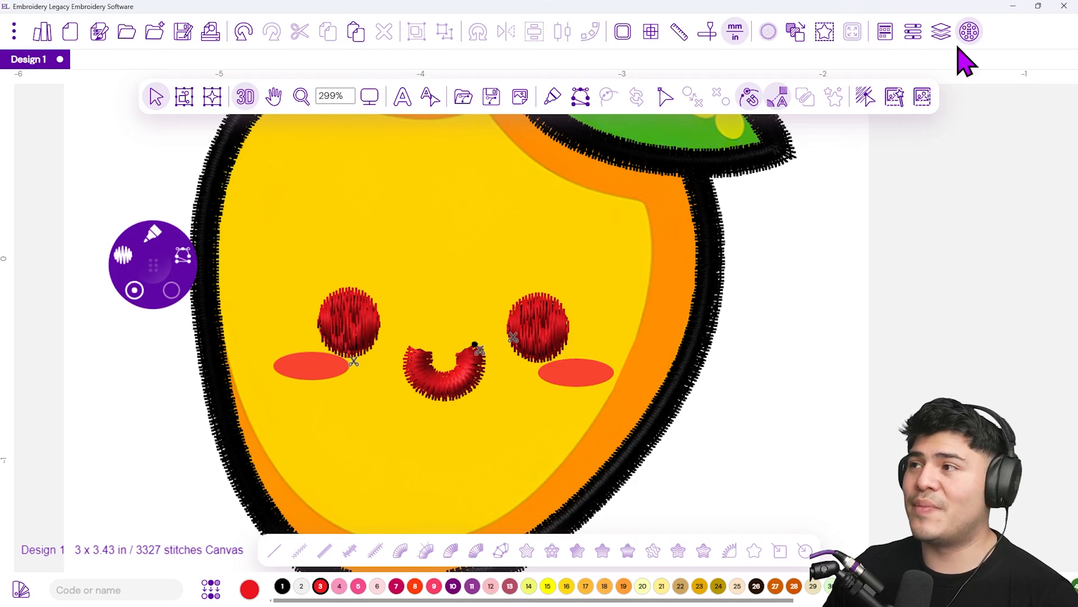
click(940, 39)
drag(947, 121, 742, 124)
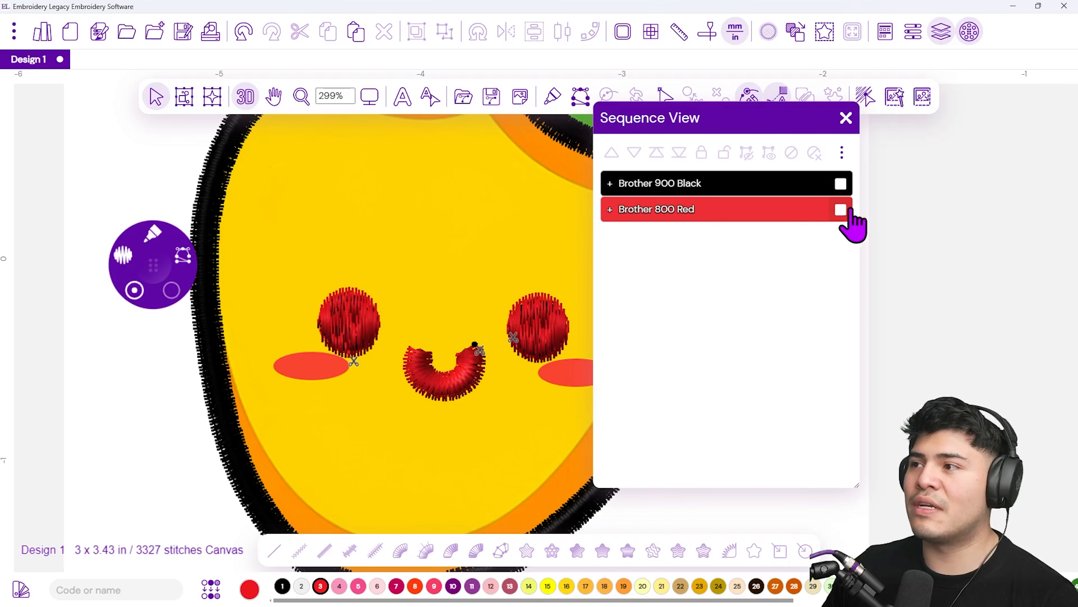
click(840, 210)
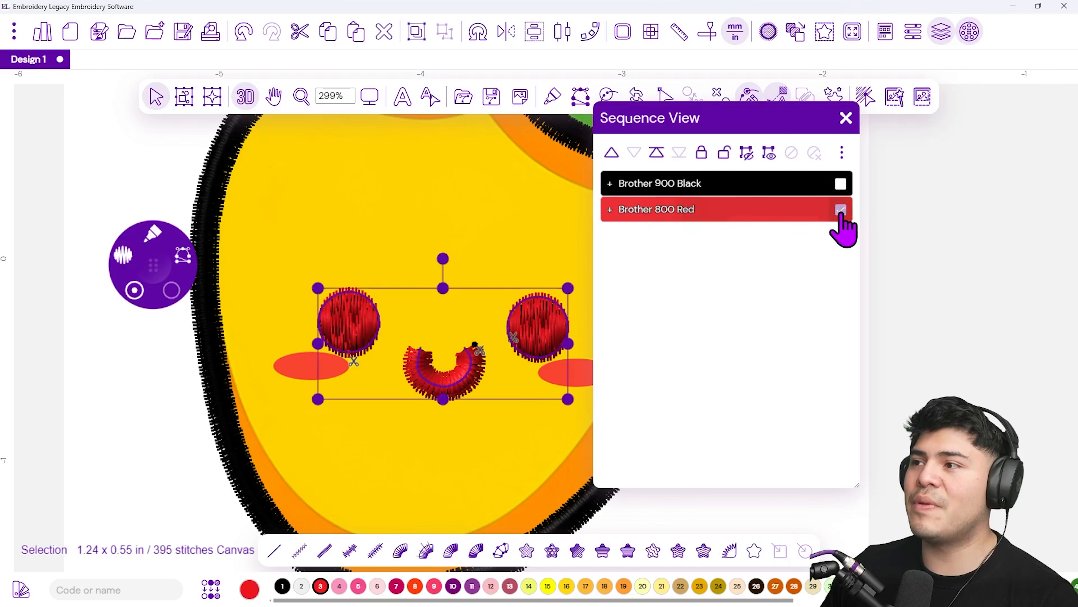
click(610, 209)
click(718, 268)
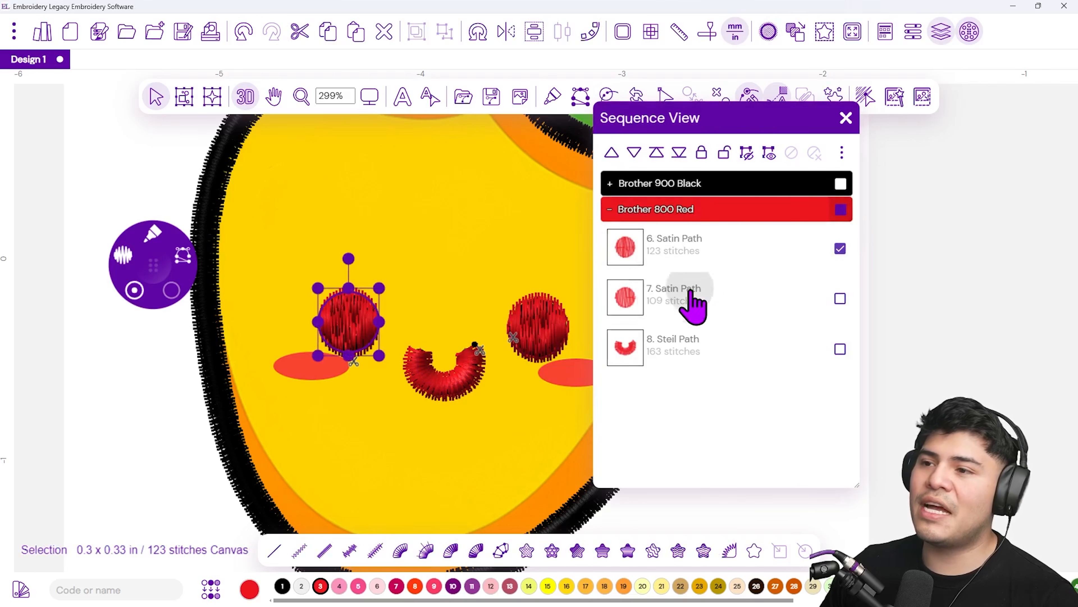
click(693, 303)
click(701, 366)
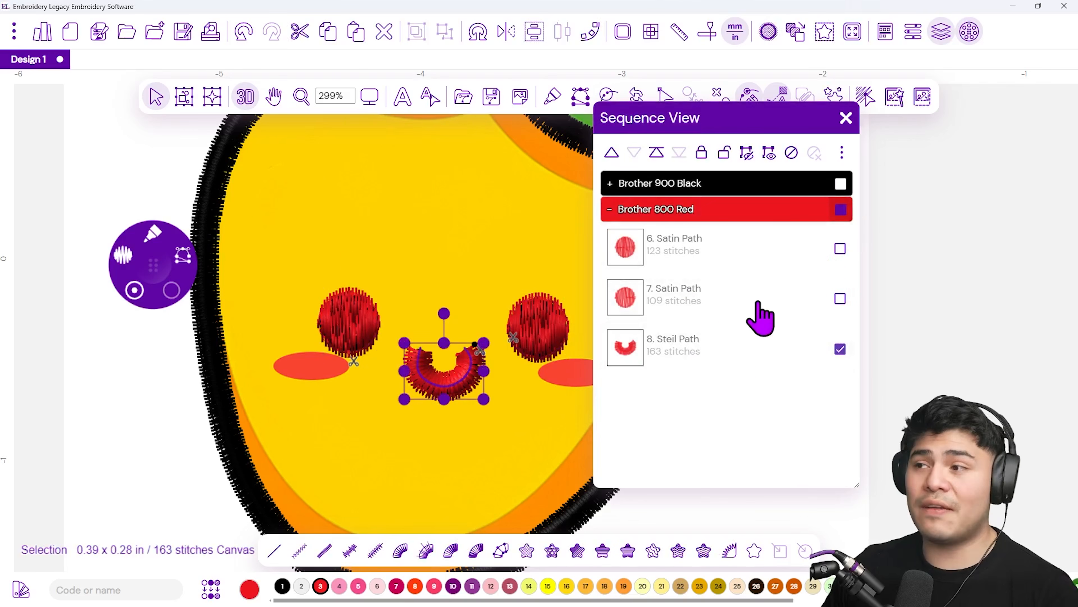
drag(701, 352, 722, 294)
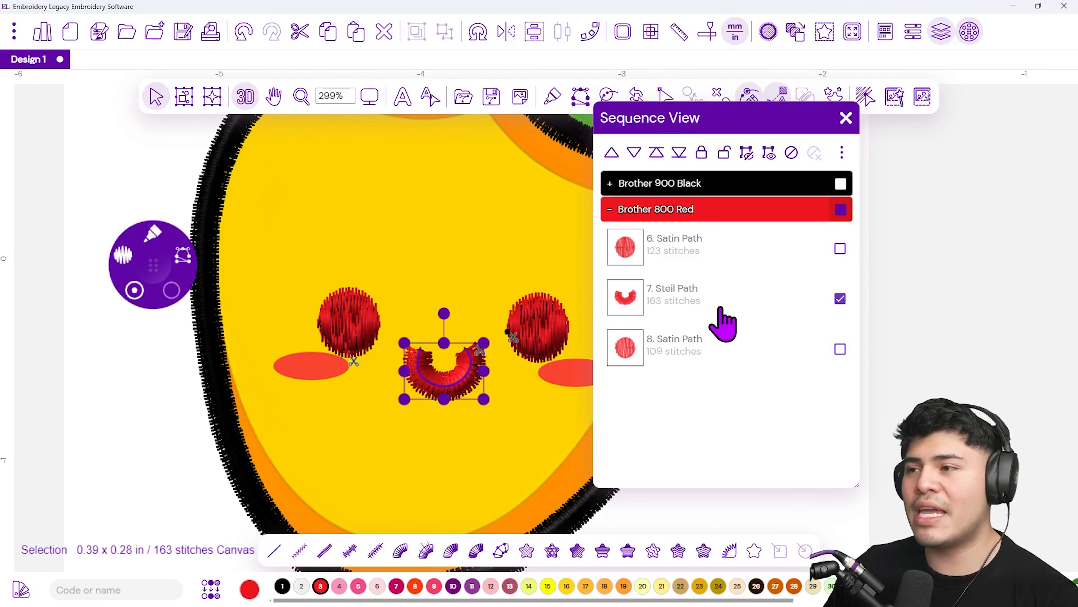
Select all objects in the red thread group and change their thread colour to black (1)
click(764, 210)
click(841, 210)
click(841, 210)
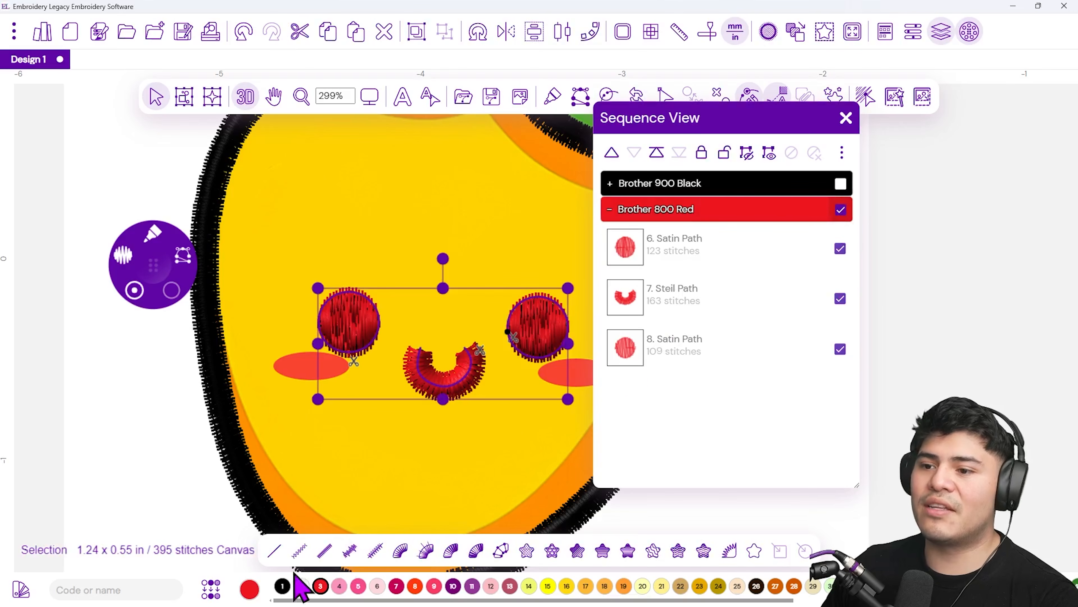
click(282, 585)
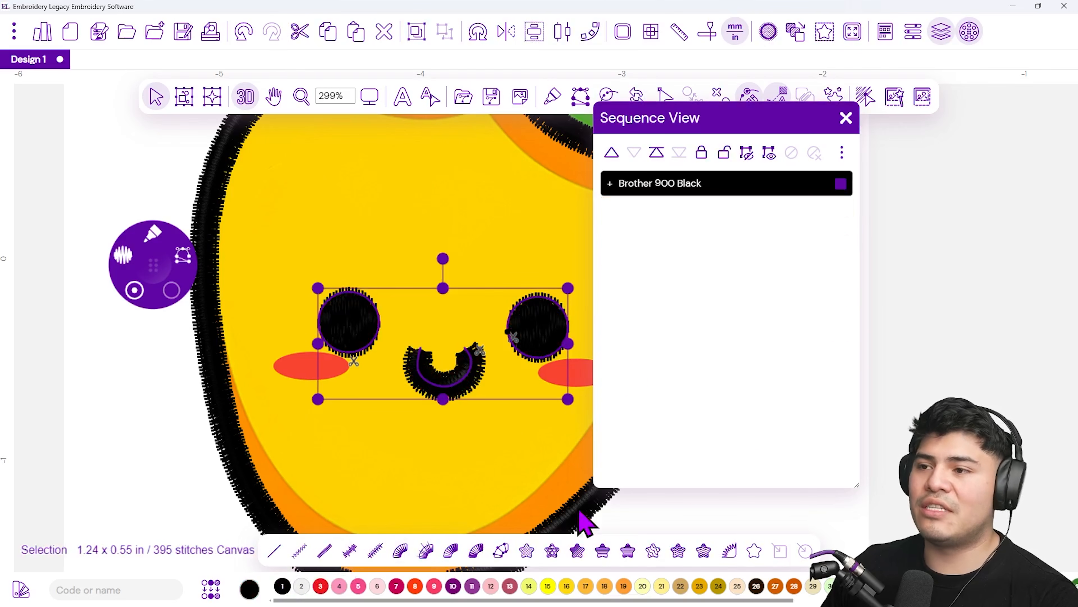
click(930, 335)
click(845, 118)
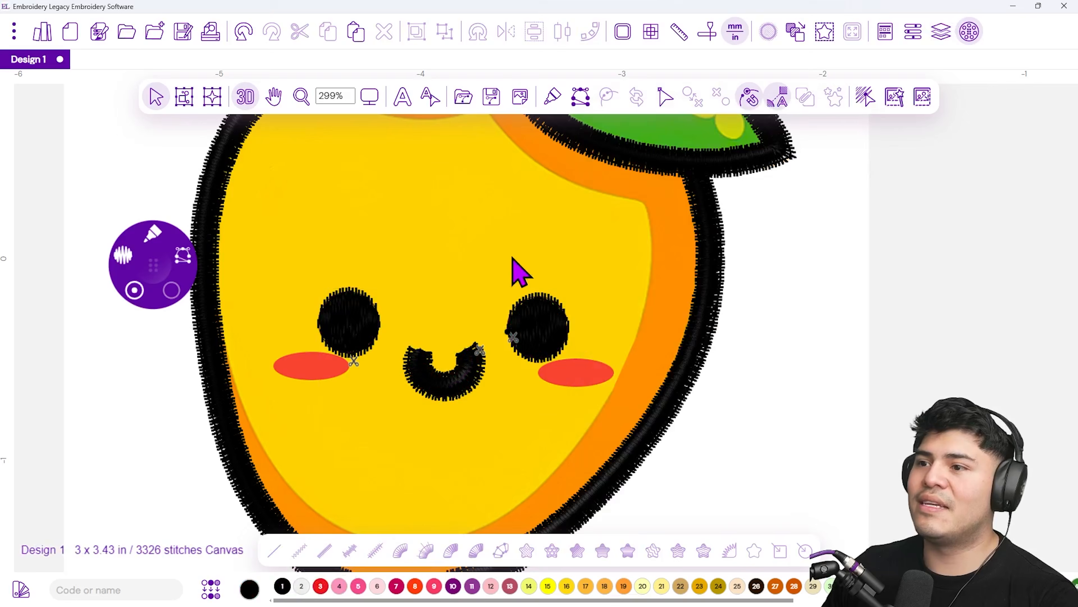
Turn off the backdrop image display to preview the stitches alone
scroll(452, 294, down, 3)
scroll(407, 276, up, 1)
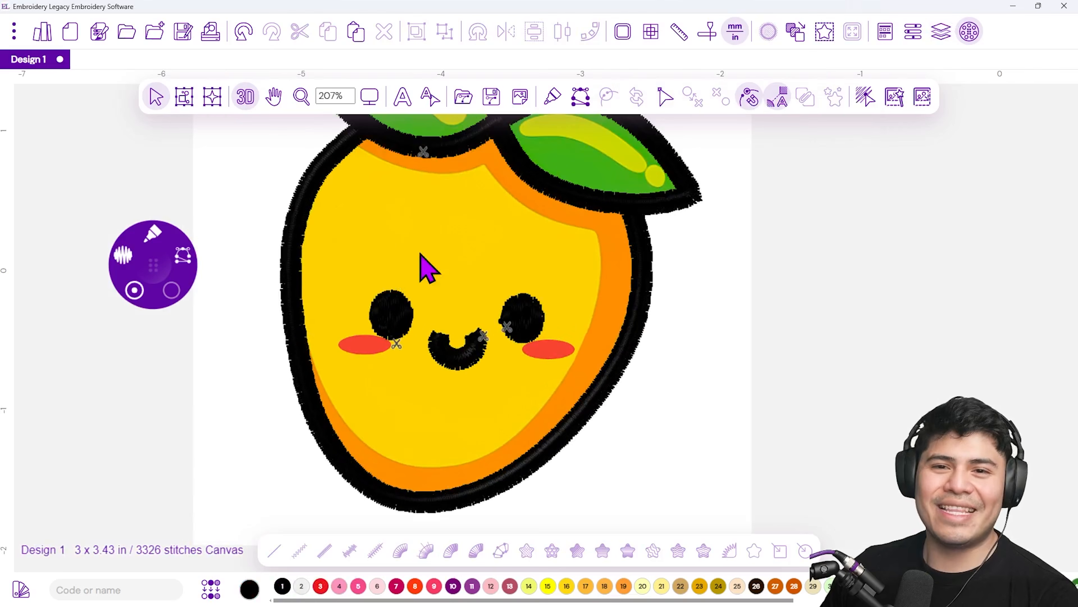
scroll(531, 242, down, 1)
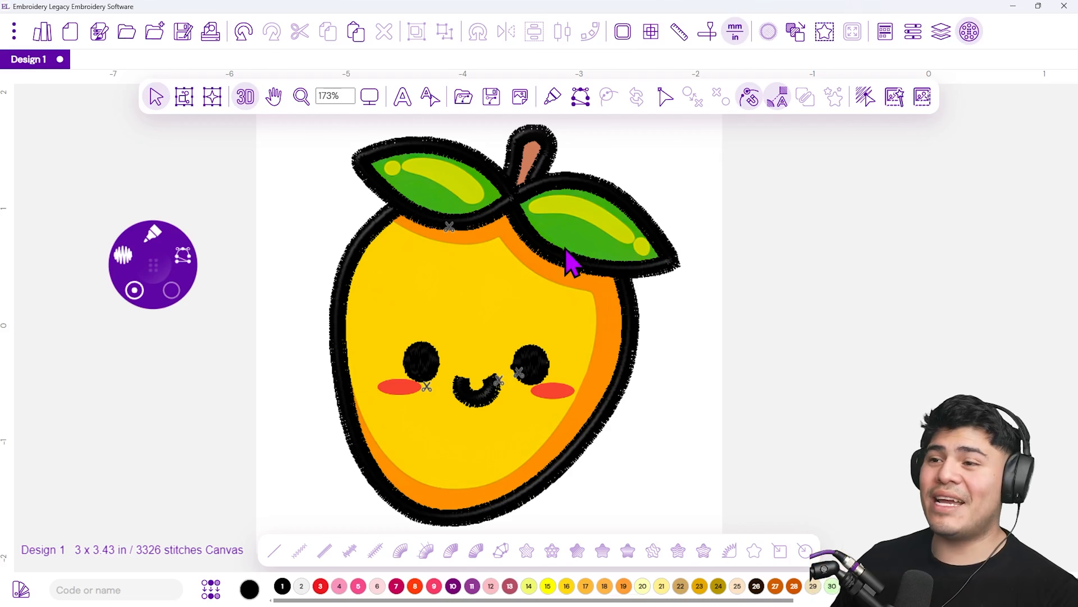
click(519, 99)
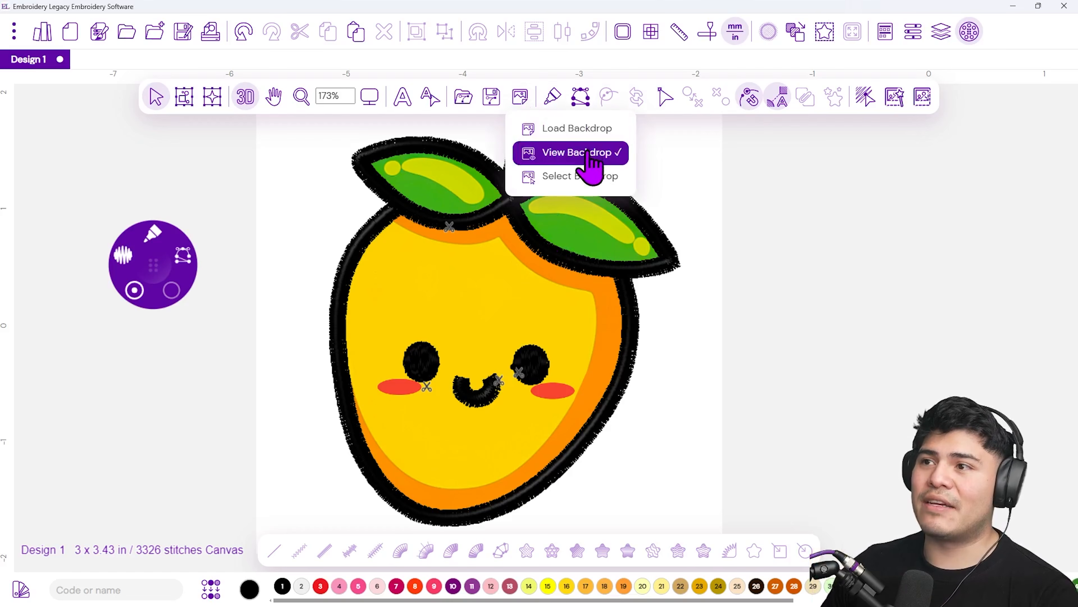
click(579, 153)
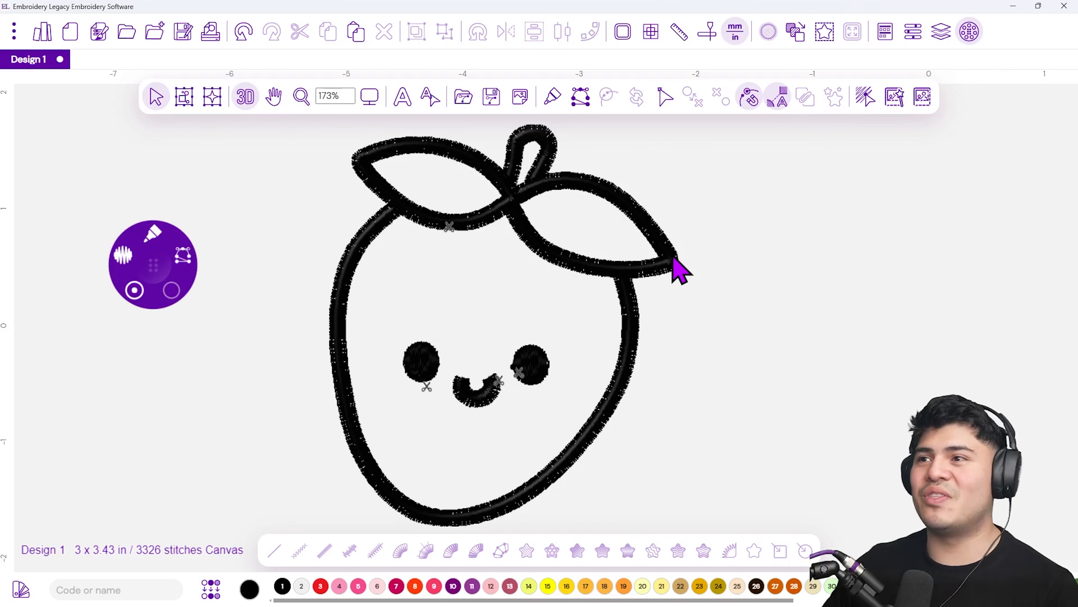
click(525, 102)
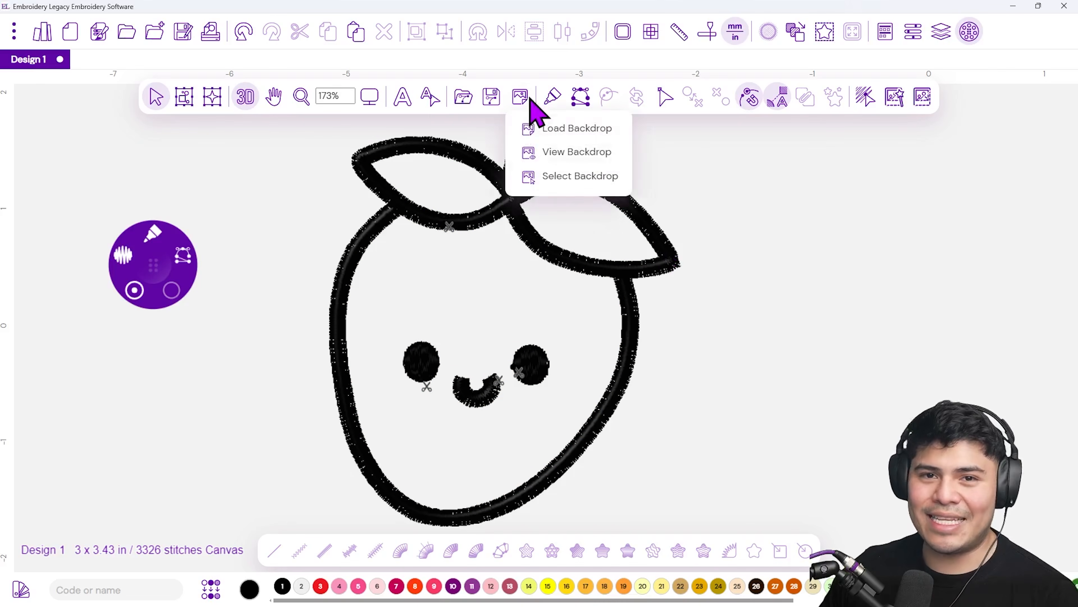
Show the backdrop again and set up a Classic Satin stitch in Line mode with 1 mm density
click(560, 161)
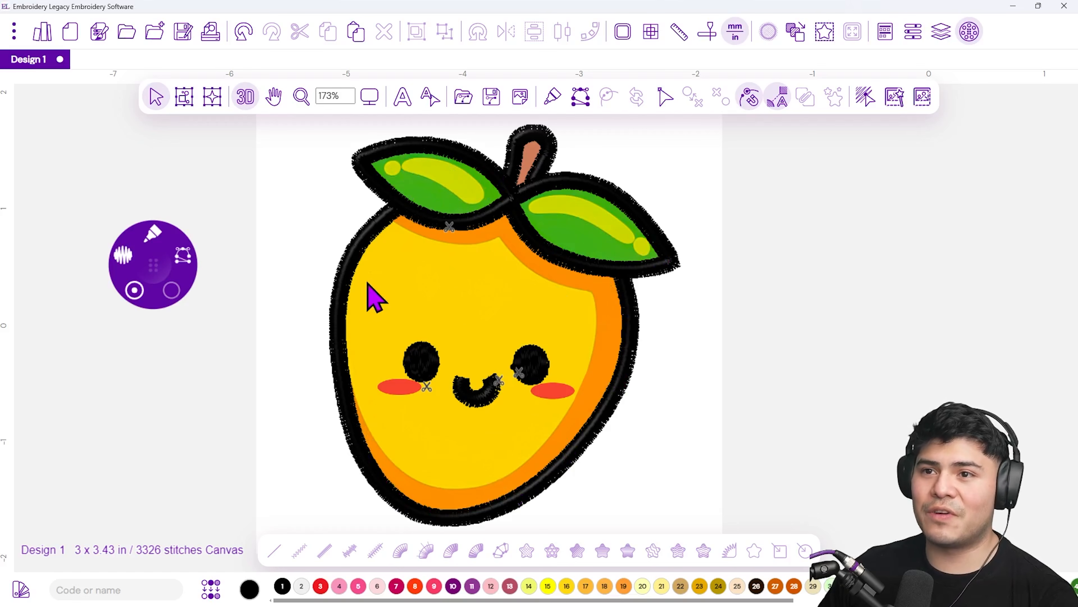
mouse_move(152, 233)
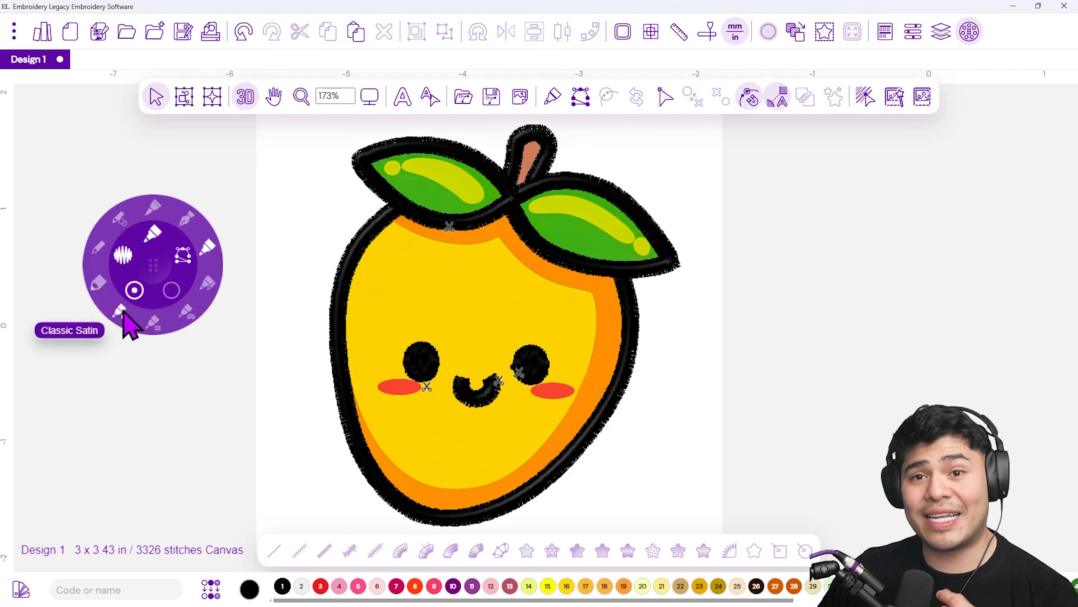
drag(153, 268, 204, 328)
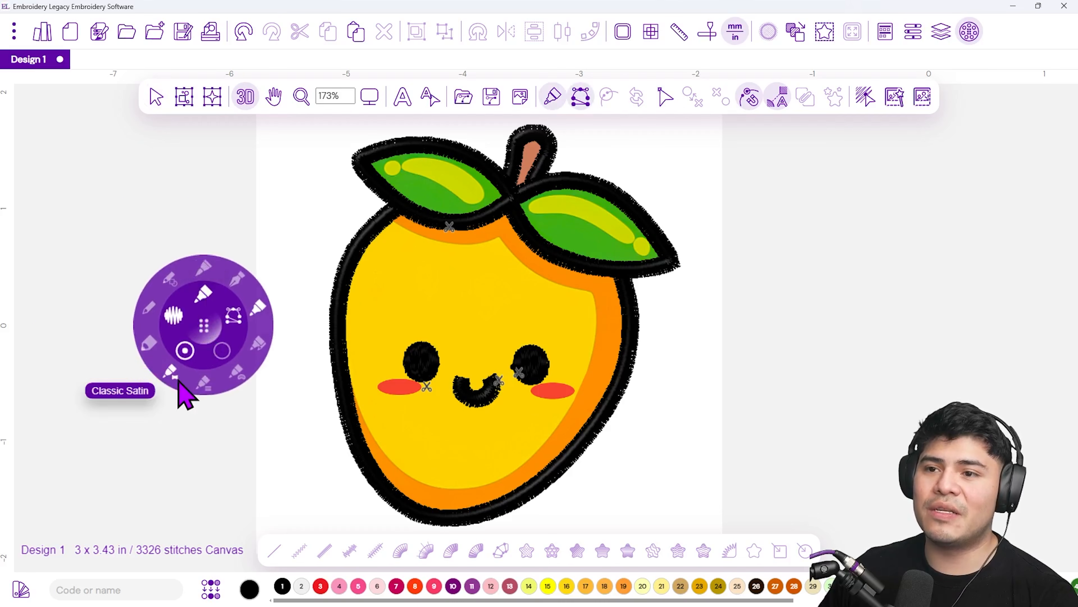
click(205, 296)
click(208, 295)
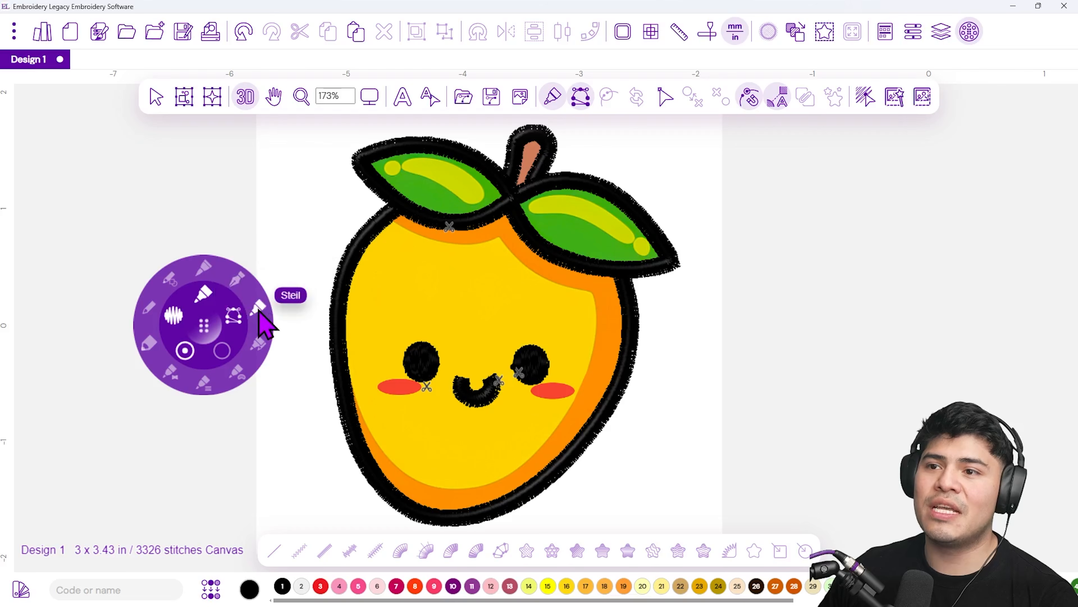
click(173, 379)
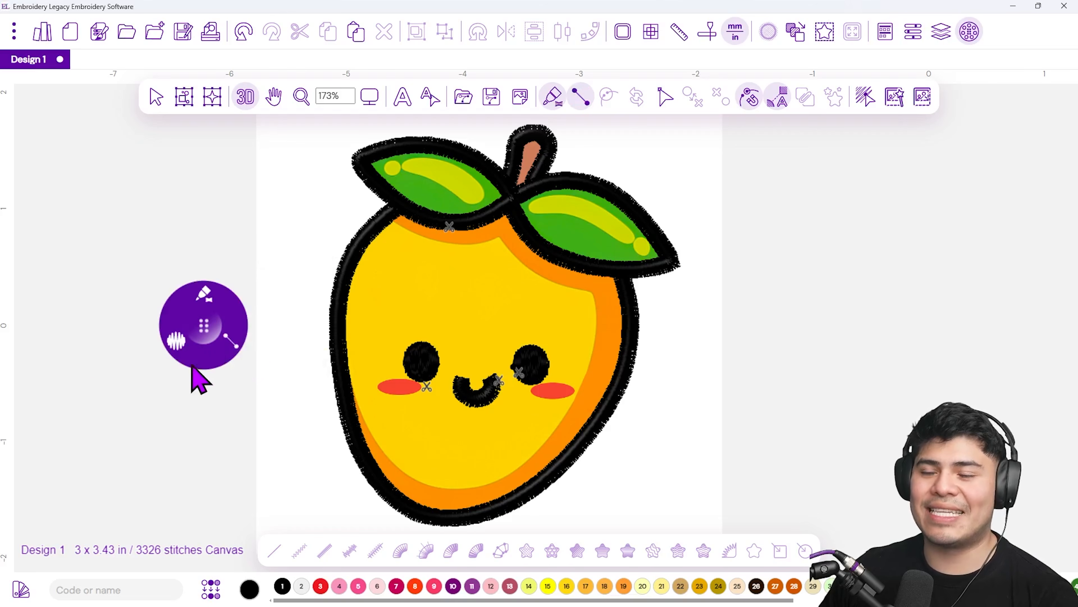
click(235, 356)
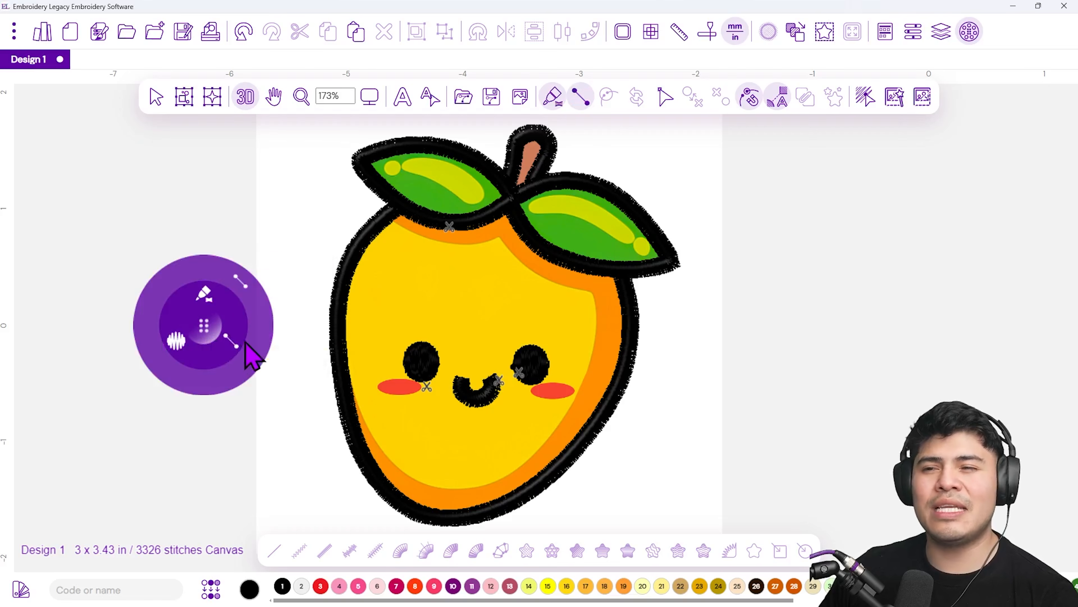
click(242, 285)
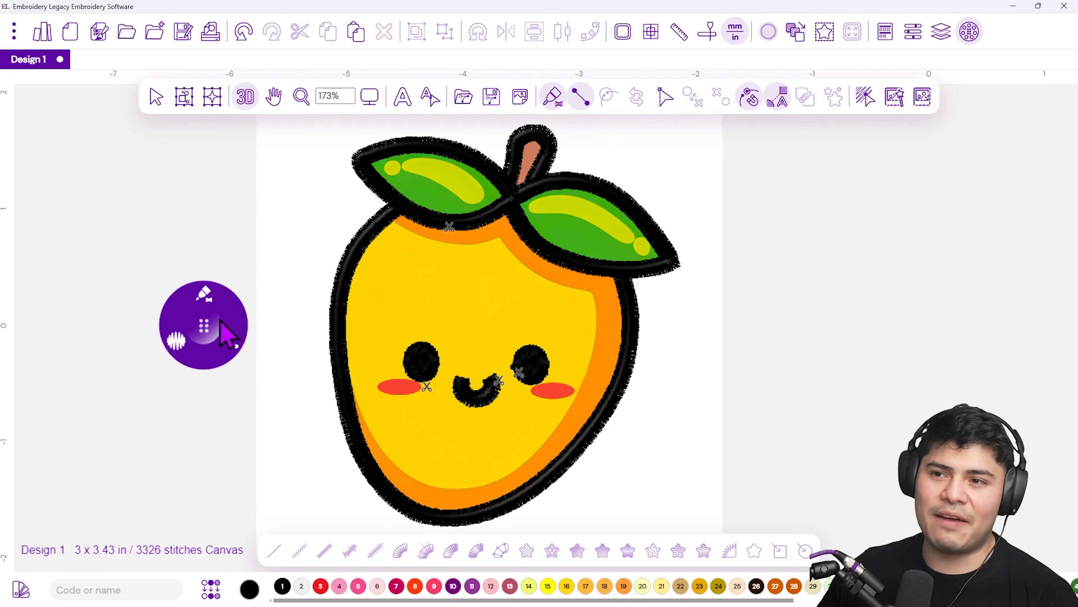
click(183, 338)
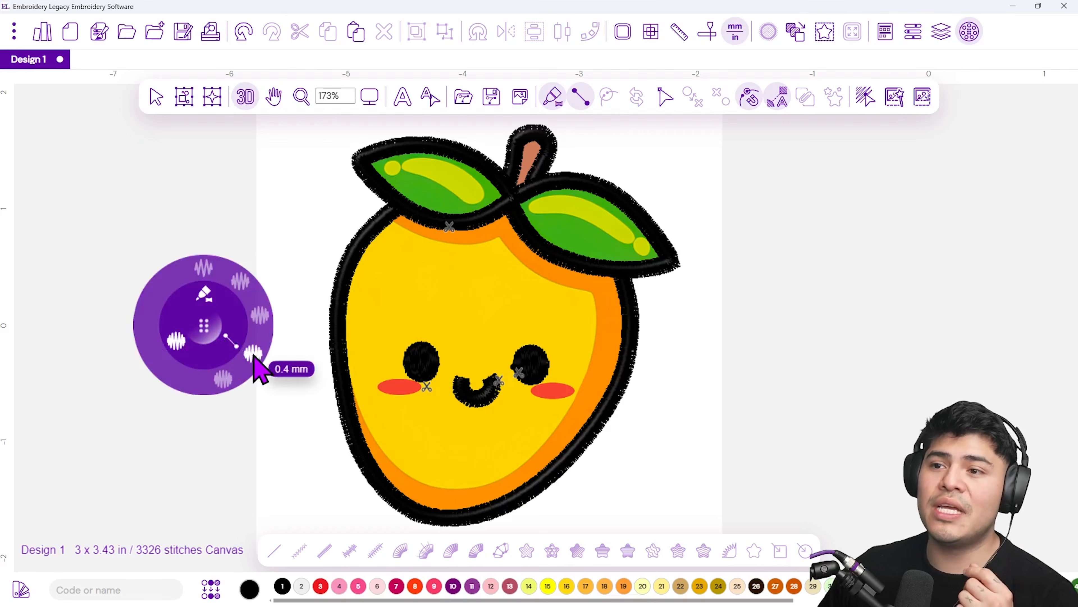
click(240, 281)
drag(201, 328, 186, 283)
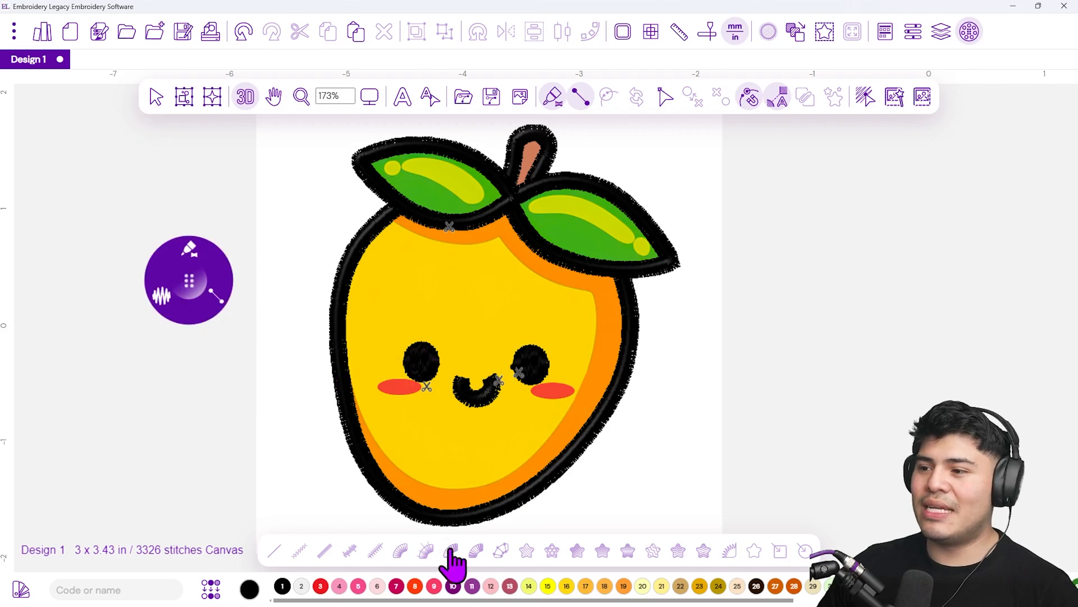
Select orange thread 19 as the active colour
drag(437, 601, 557, 602)
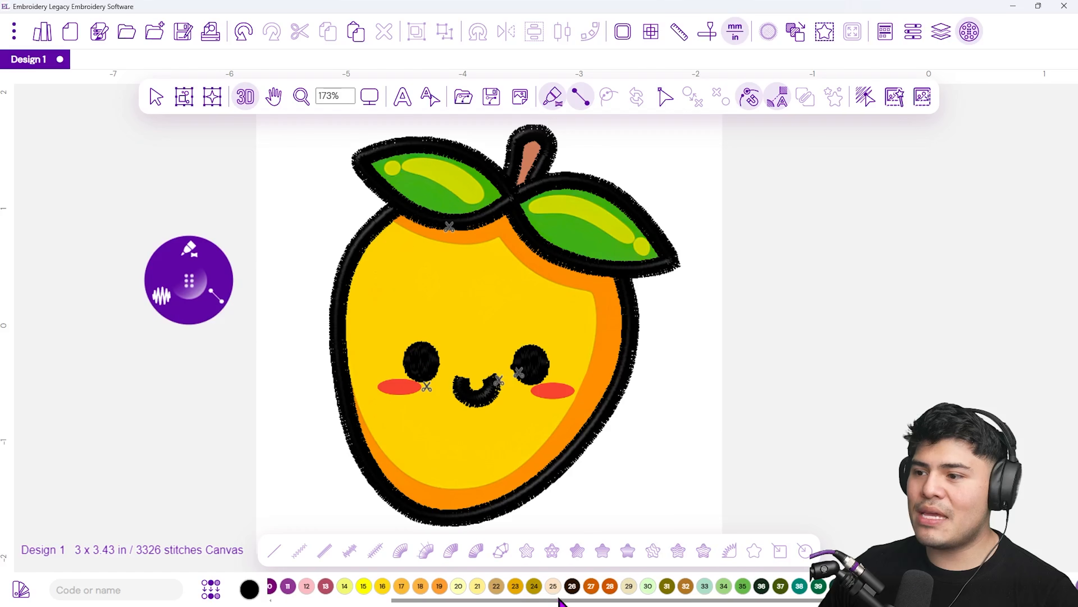
drag(598, 601, 552, 599)
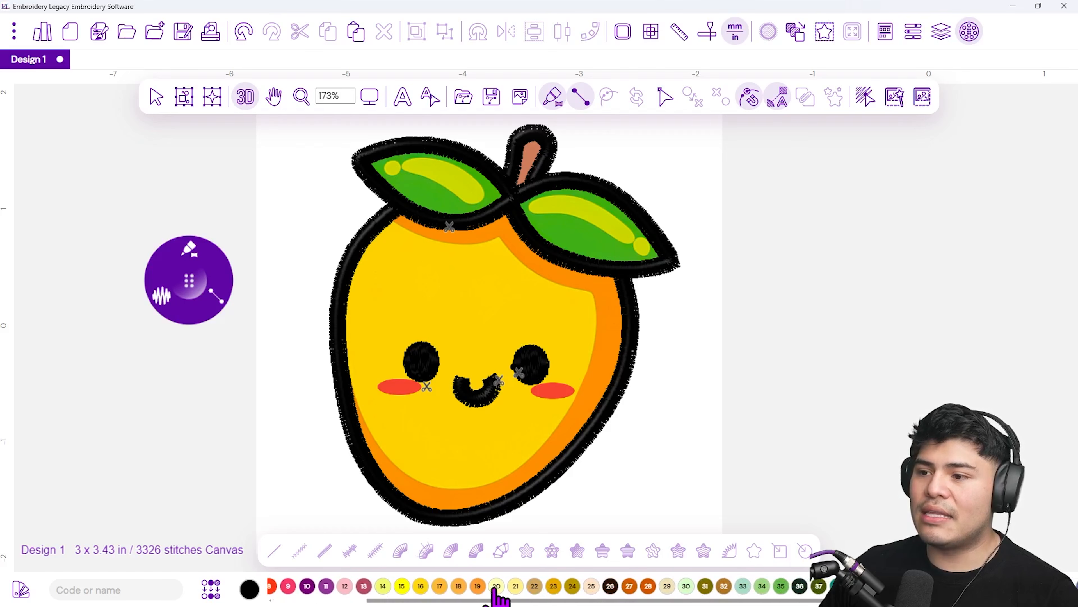
click(477, 587)
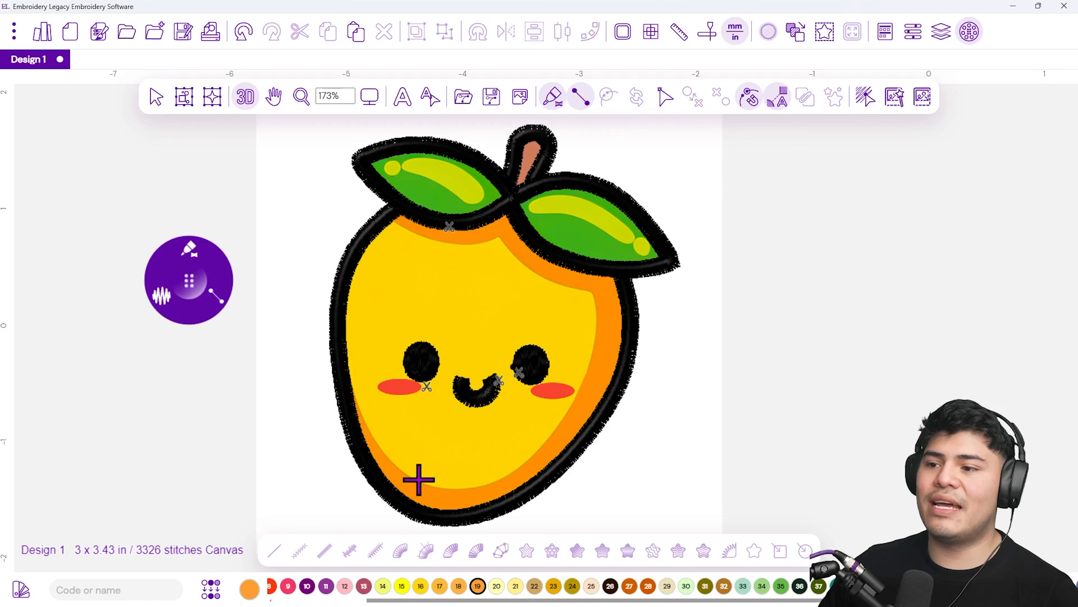
Start a satin line tracing the orange band beneath the top outline, placing its first points and width
scroll(350, 423, up, 5)
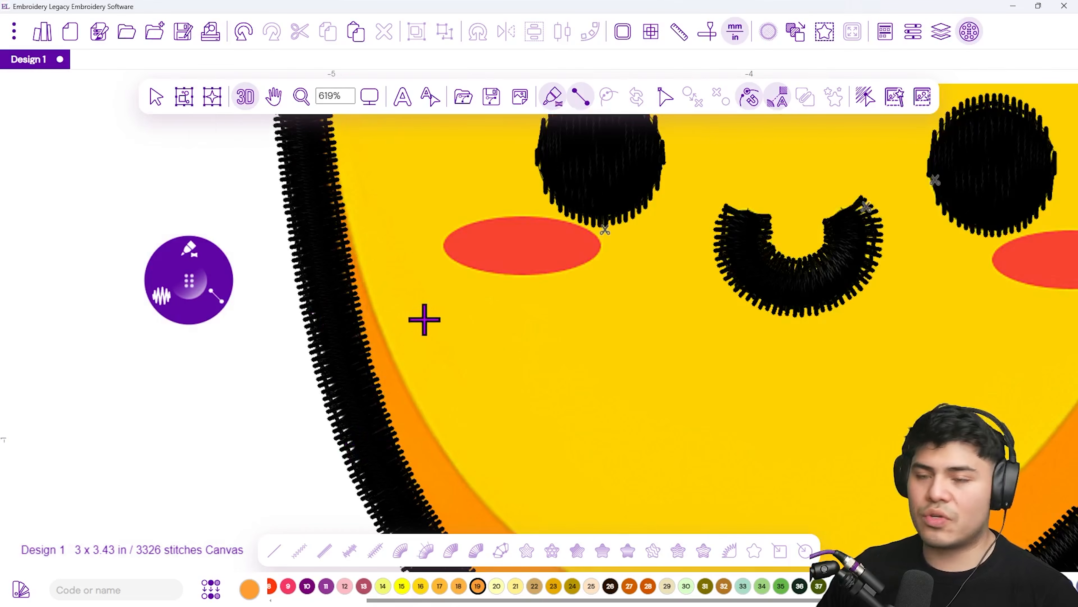
drag(433, 419, 547, 359)
drag(480, 409, 445, 424)
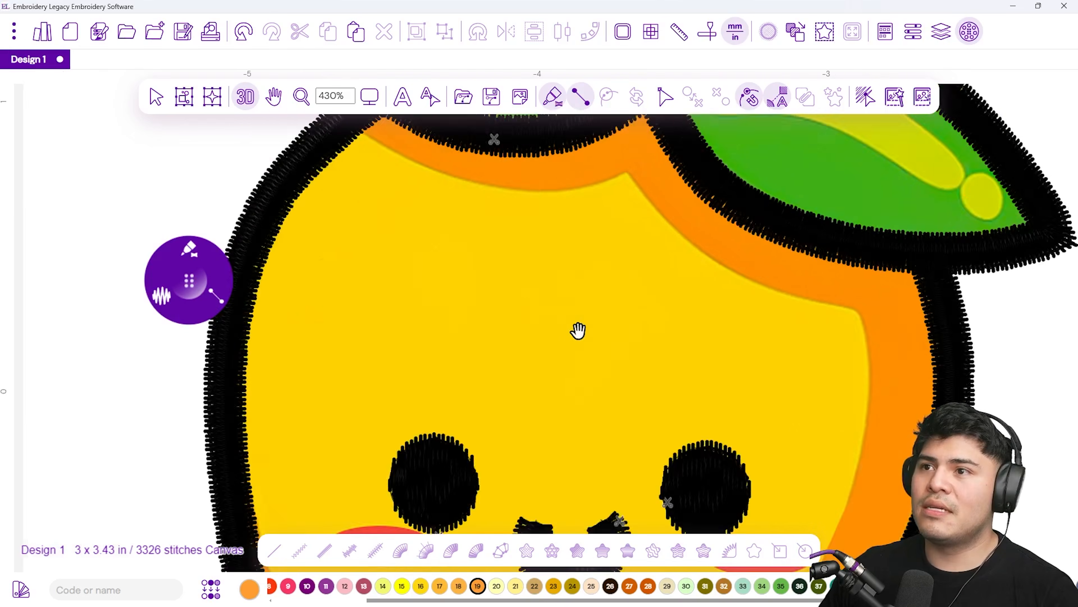
drag(578, 330, 581, 451)
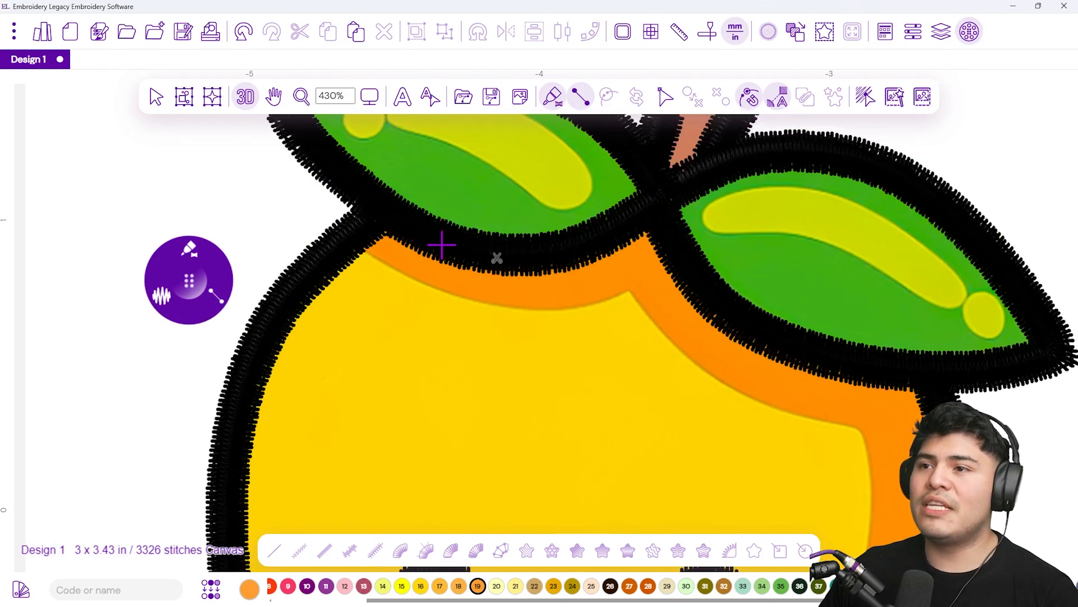
click(361, 249)
scroll(374, 219, up, 3)
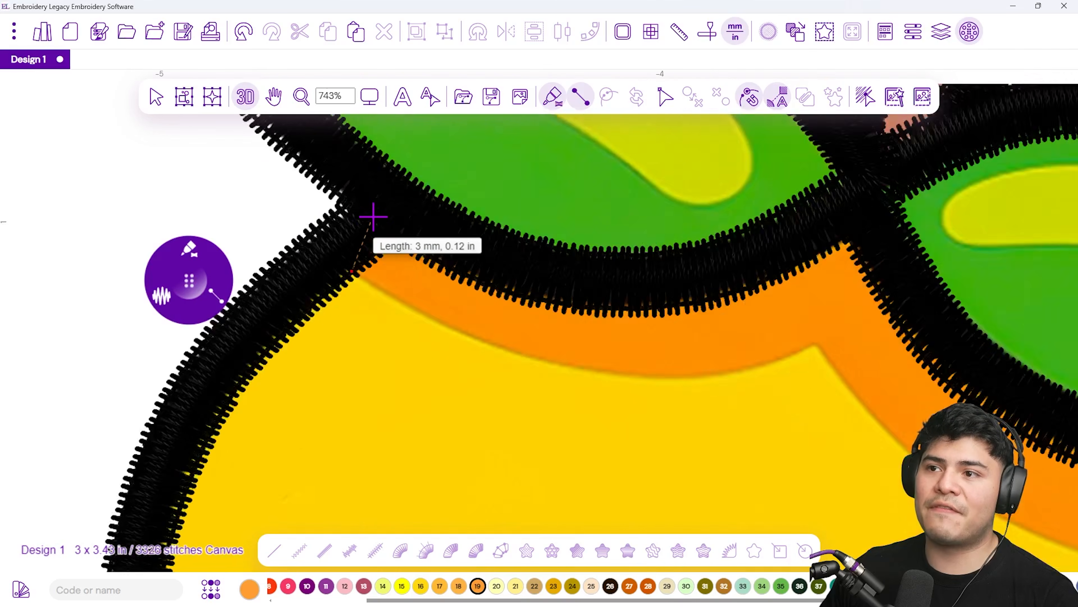
scroll(373, 217, up, 2)
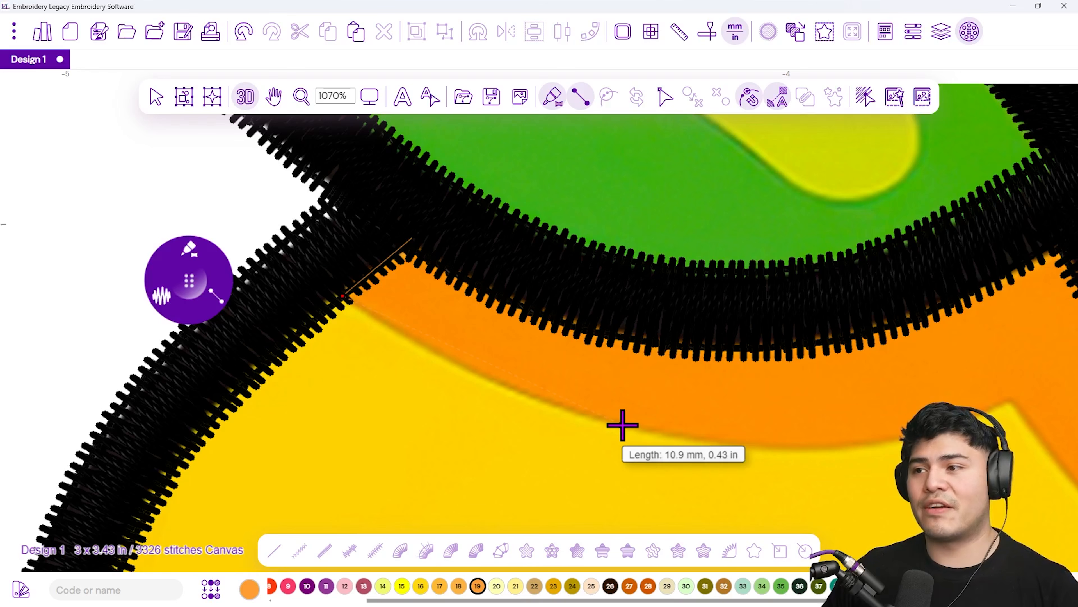
click(607, 421)
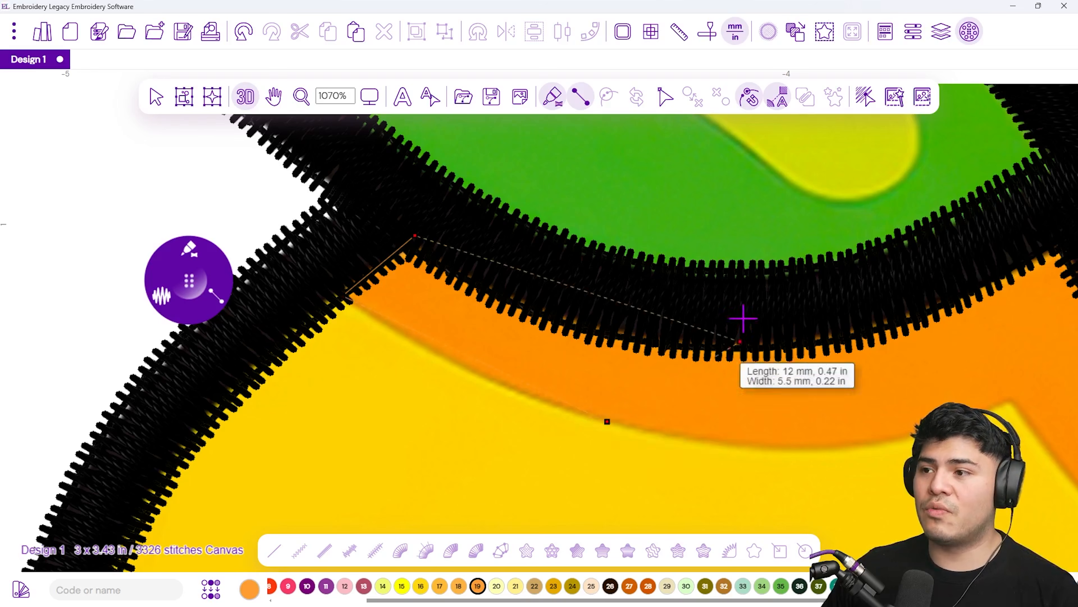
click(633, 326)
Continue the orange satin band toward the stem, removing and re-placing misplaced points
drag(872, 455, 454, 426)
click(464, 428)
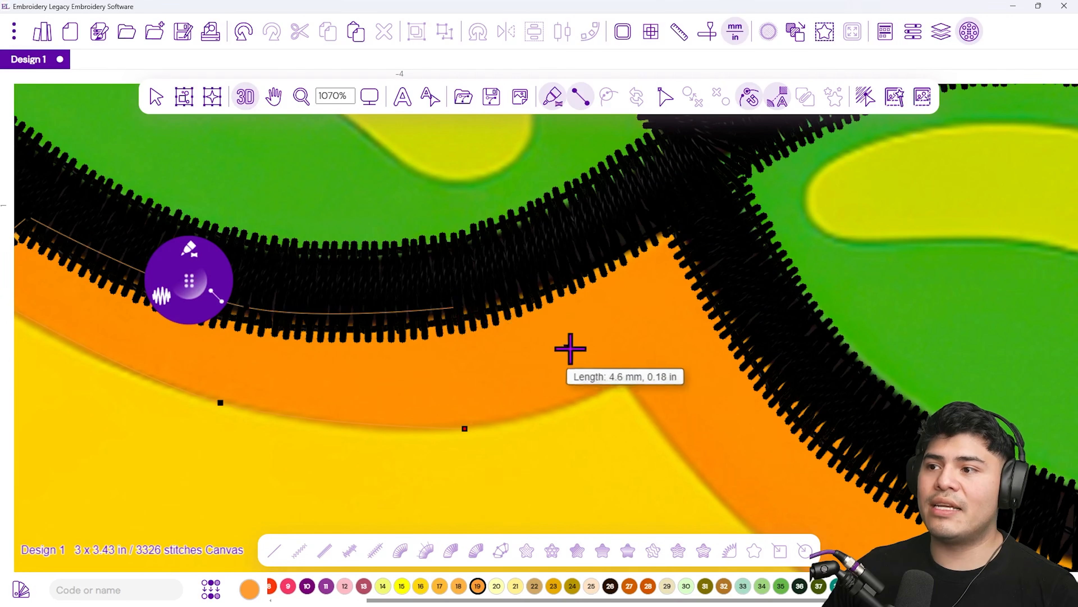
click(626, 378)
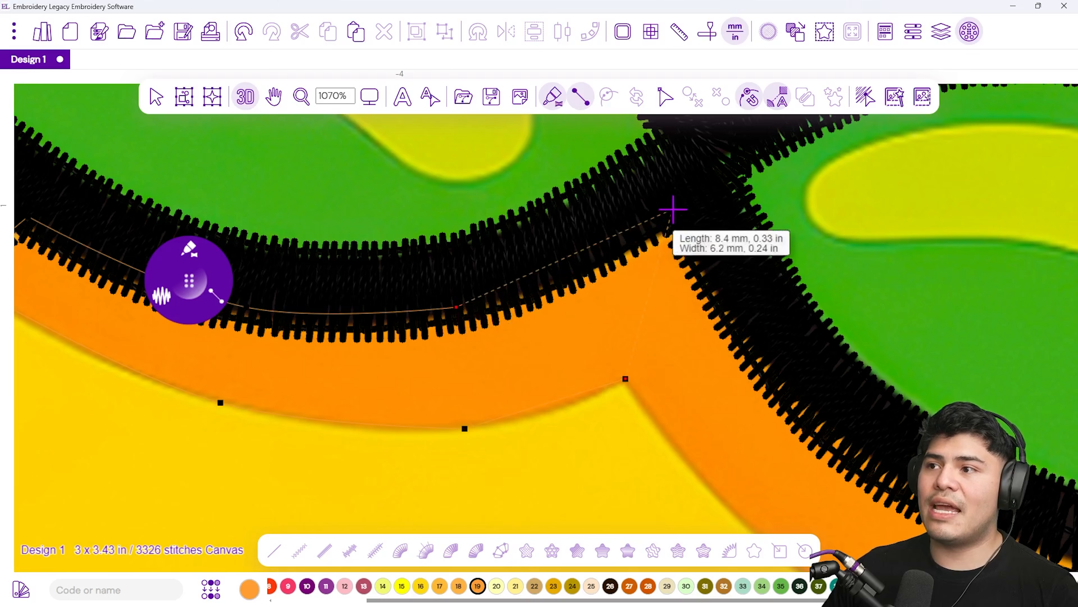
scroll(639, 298, down, 3)
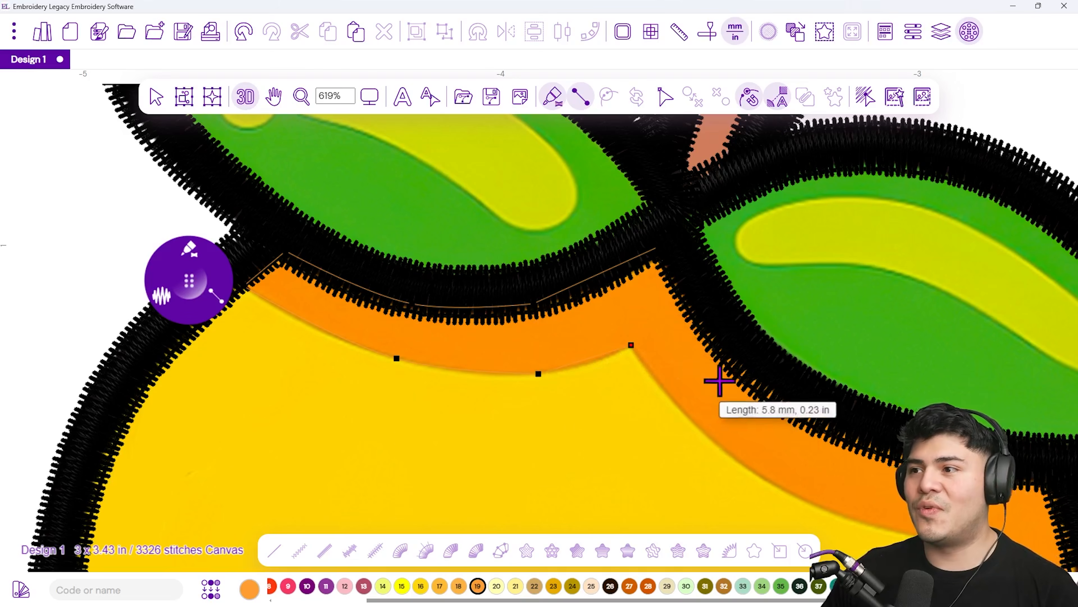
drag(631, 390, 515, 395)
scroll(569, 389, up, 2)
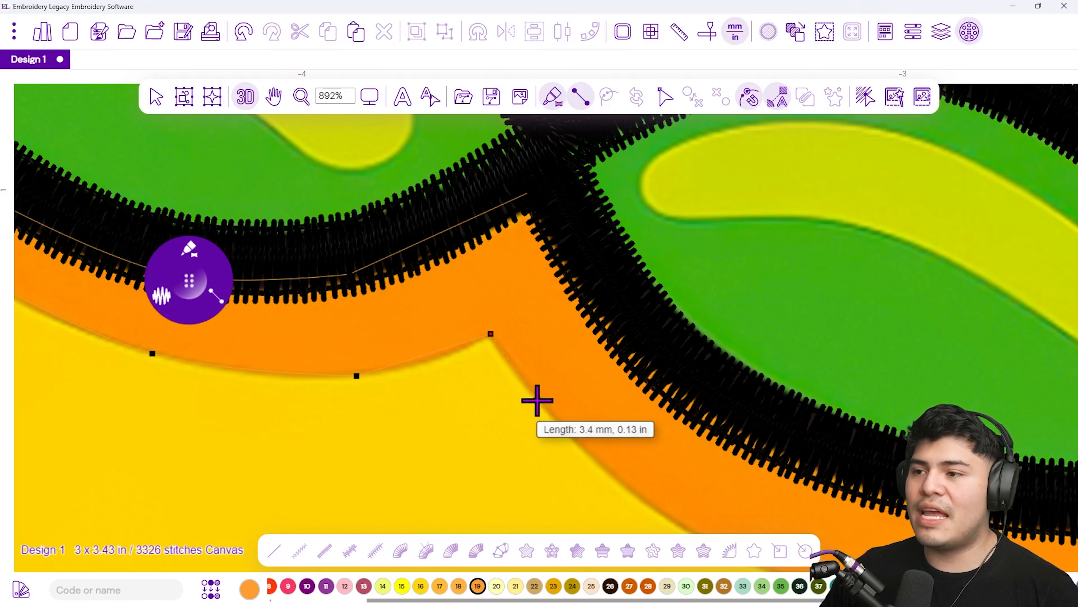
key(BackSpace)
key(BackSpace)
key(BackSpace)
click(486, 337)
click(528, 194)
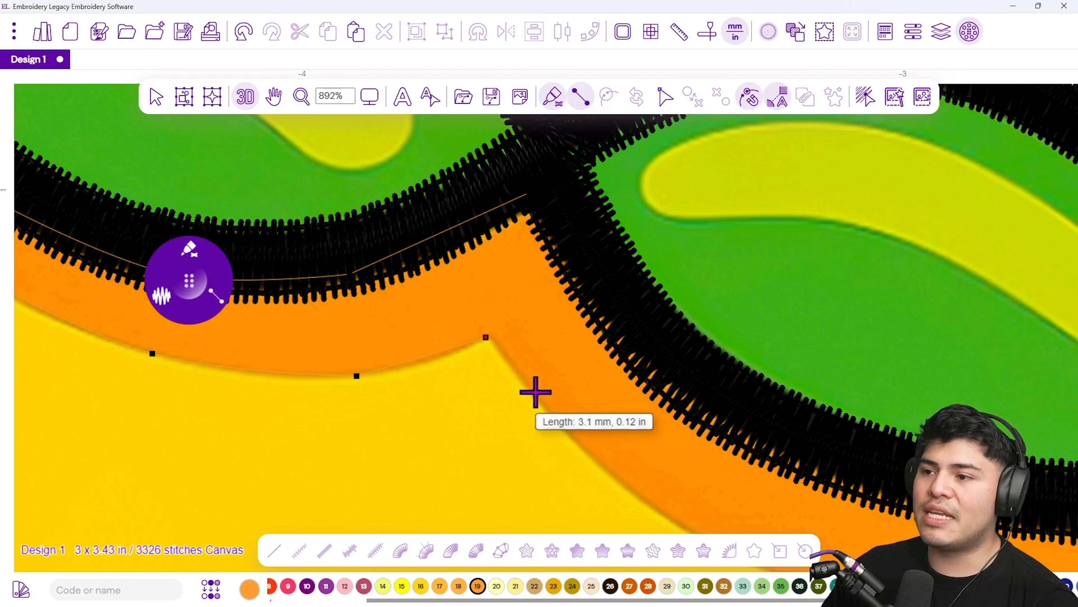
click(528, 389)
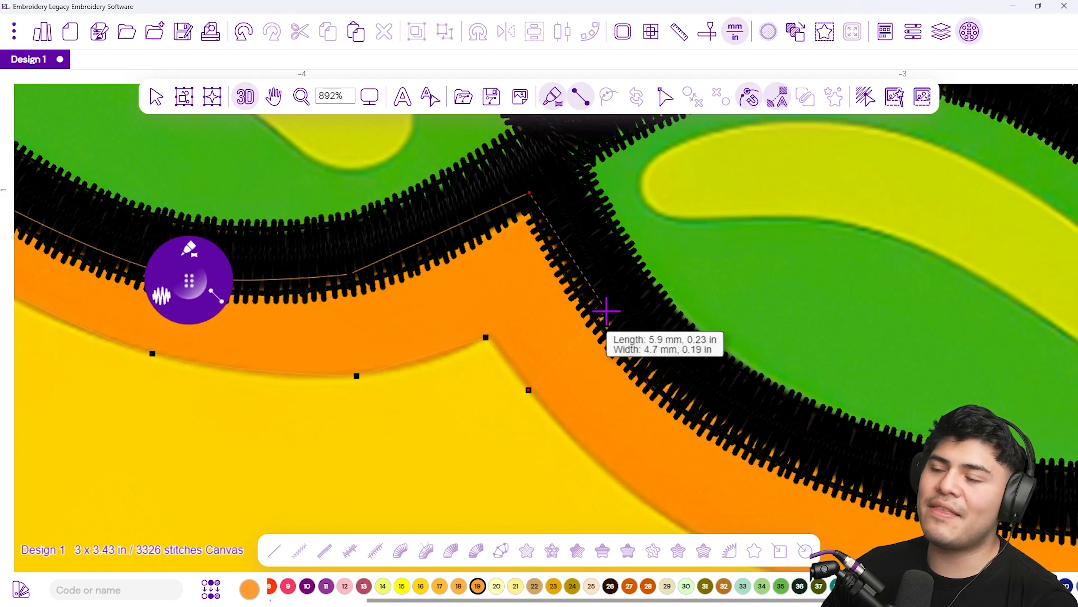
click(605, 315)
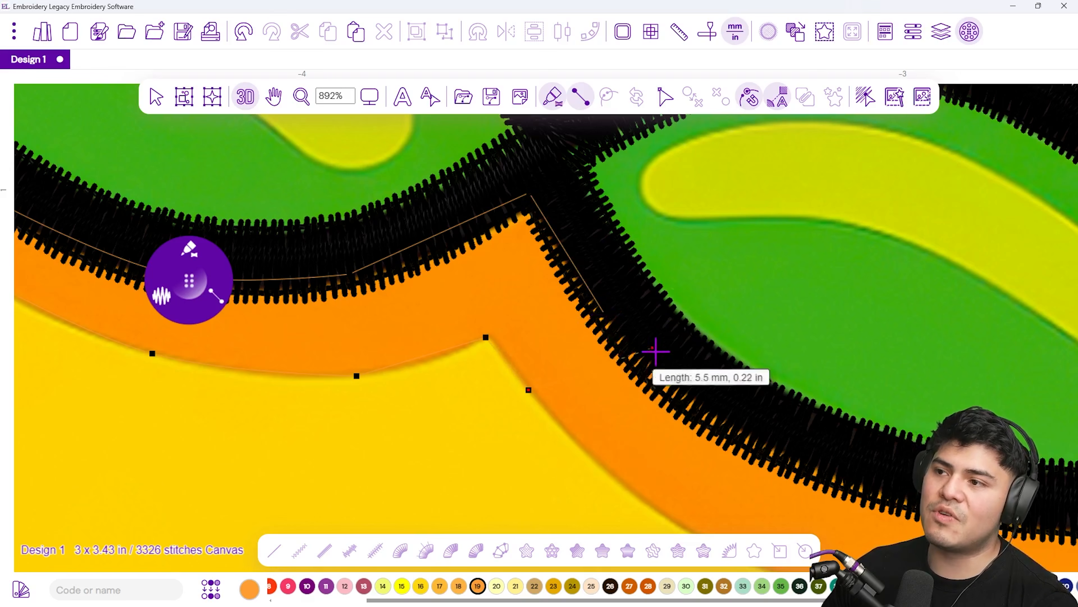
Extend the orange satin band around the upper right corner and down the right side, deleting two stray points
drag(599, 480, 444, 370)
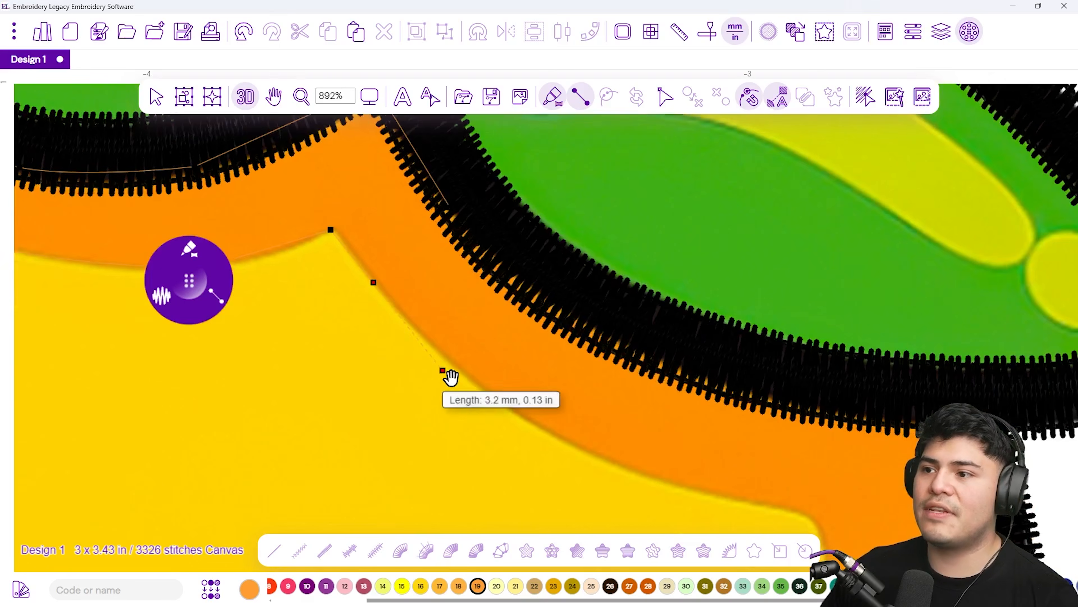
click(486, 389)
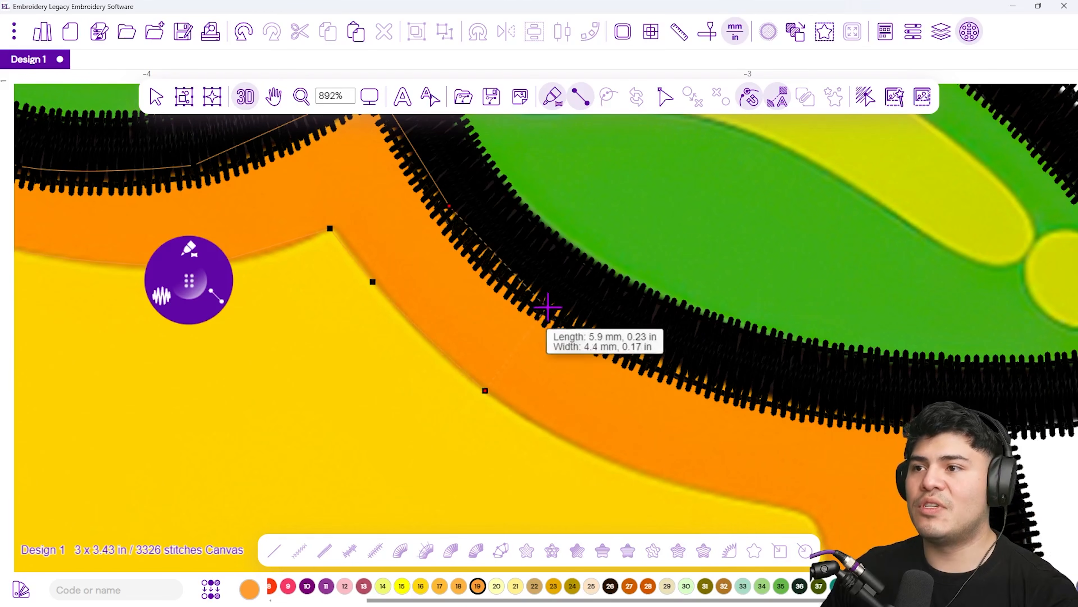
click(548, 299)
click(662, 475)
click(695, 384)
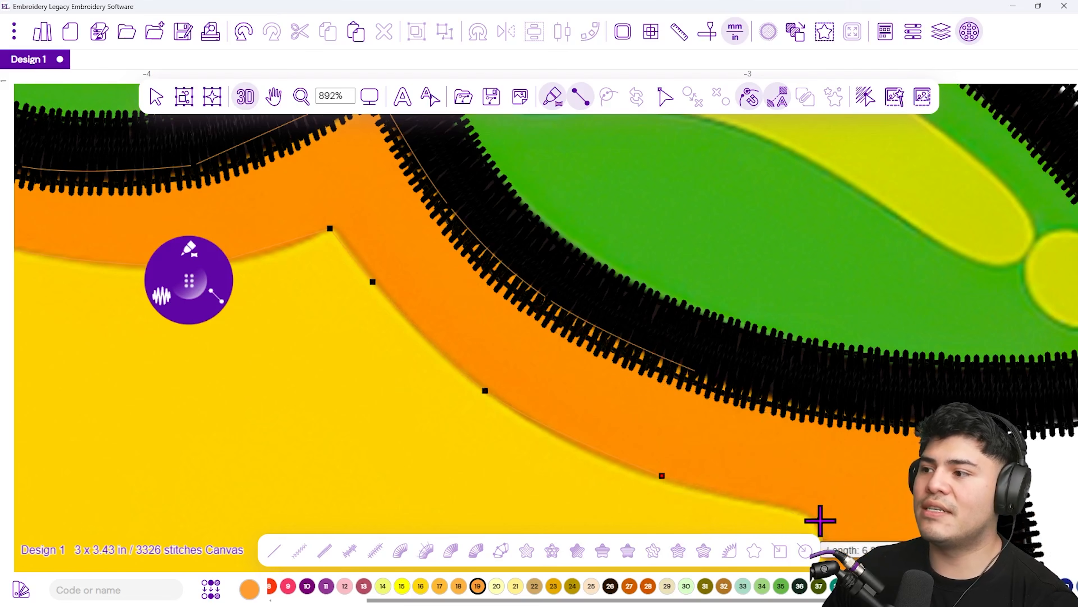
drag(880, 486, 694, 283)
click(649, 432)
key(BackSpace)
key(BackSpace)
click(627, 314)
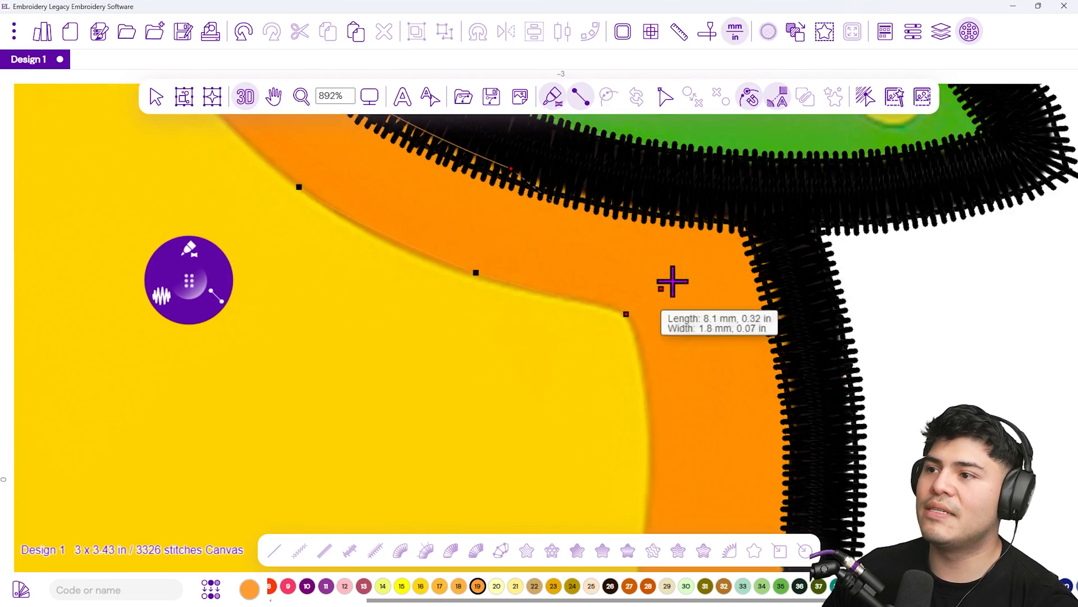
click(746, 213)
click(649, 422)
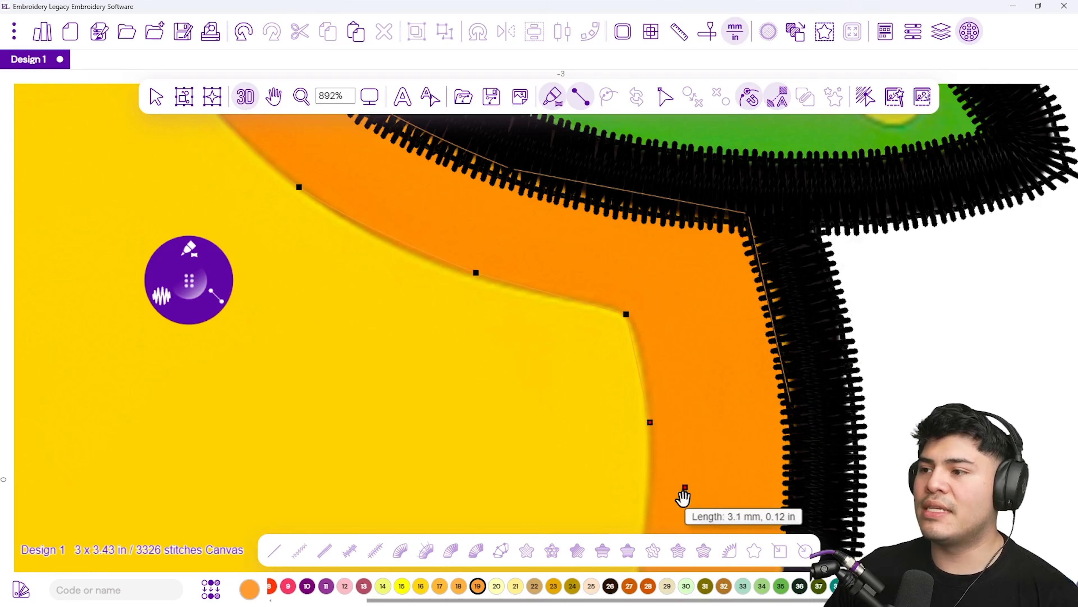
drag(684, 495, 642, 284)
Continue the orange satin band down the mango's right side, placing more points
click(600, 352)
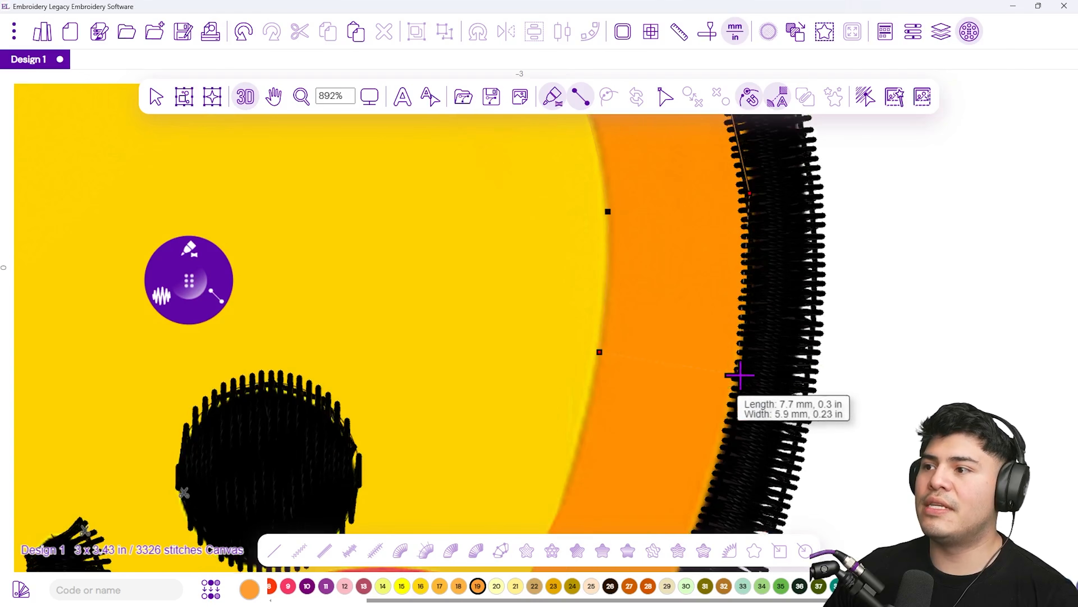
click(561, 496)
drag(539, 390, 478, 170)
click(496, 299)
click(626, 348)
scroll(626, 348, down, 5)
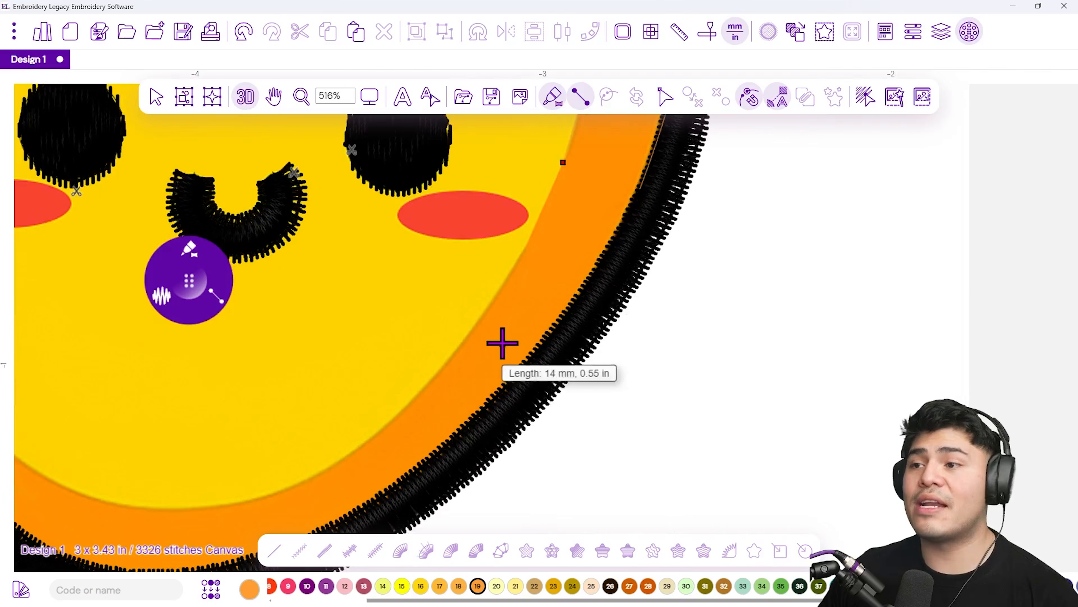
Extend the orange satin band along the lower right edge toward the bottom
click(491, 308)
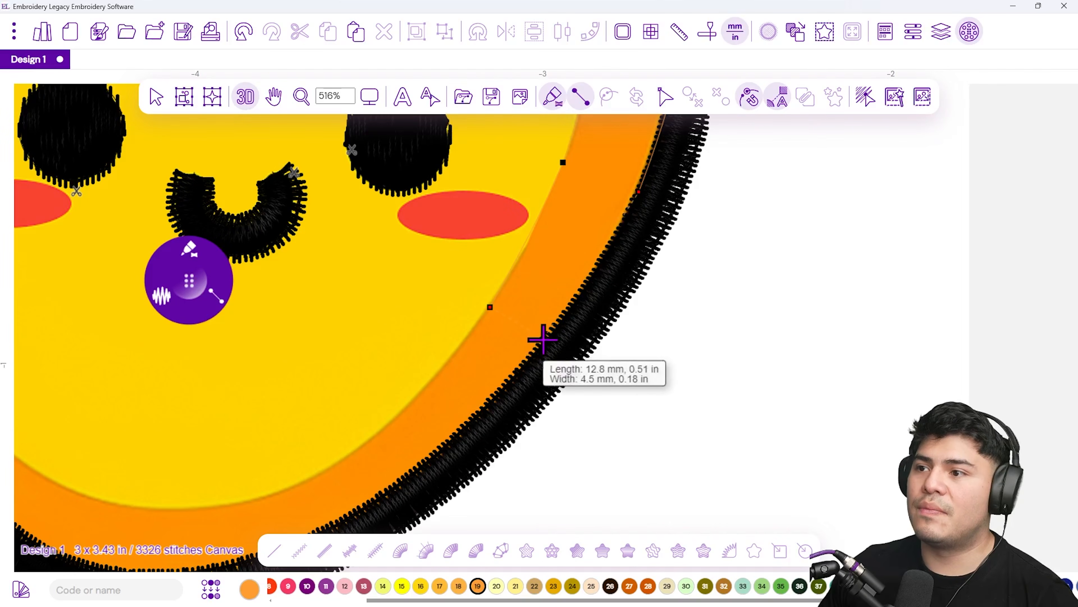
click(392, 423)
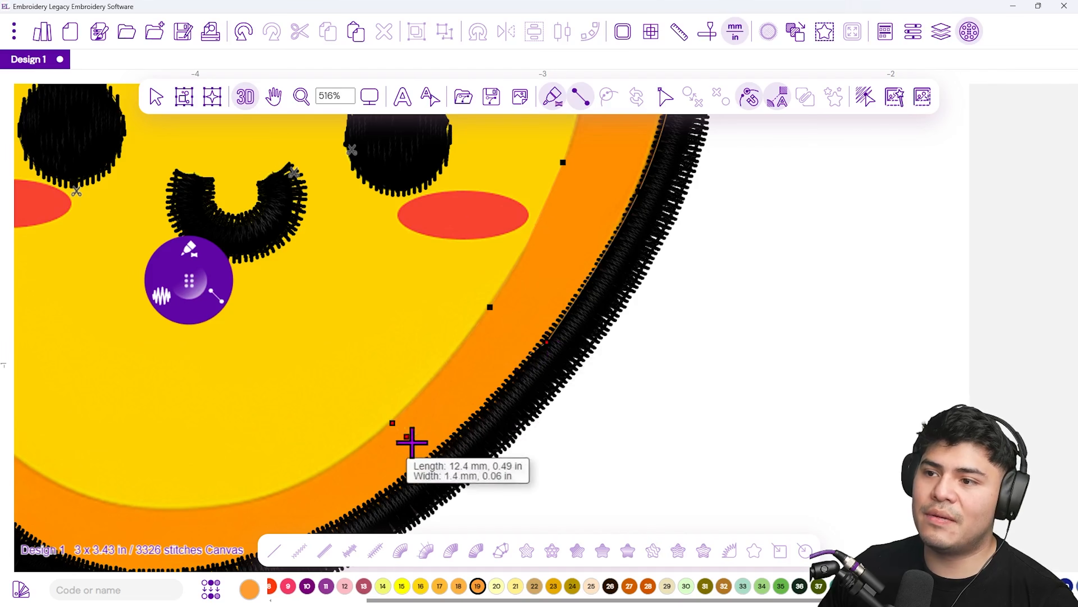
click(430, 467)
drag(375, 467, 560, 304)
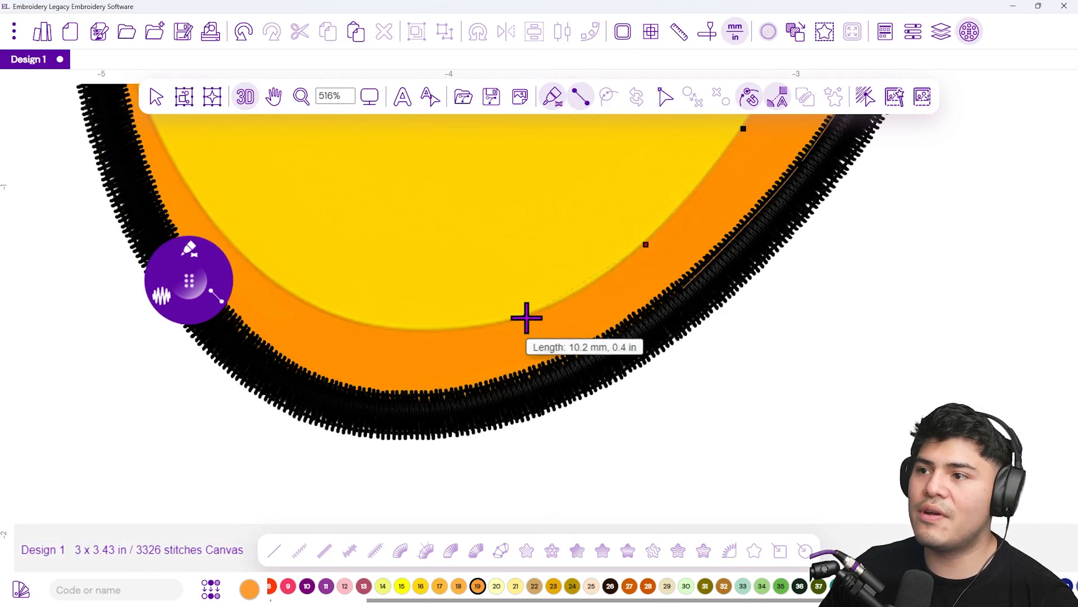
Carry the orange satin band around the bottom curve of the mango
click(542, 369)
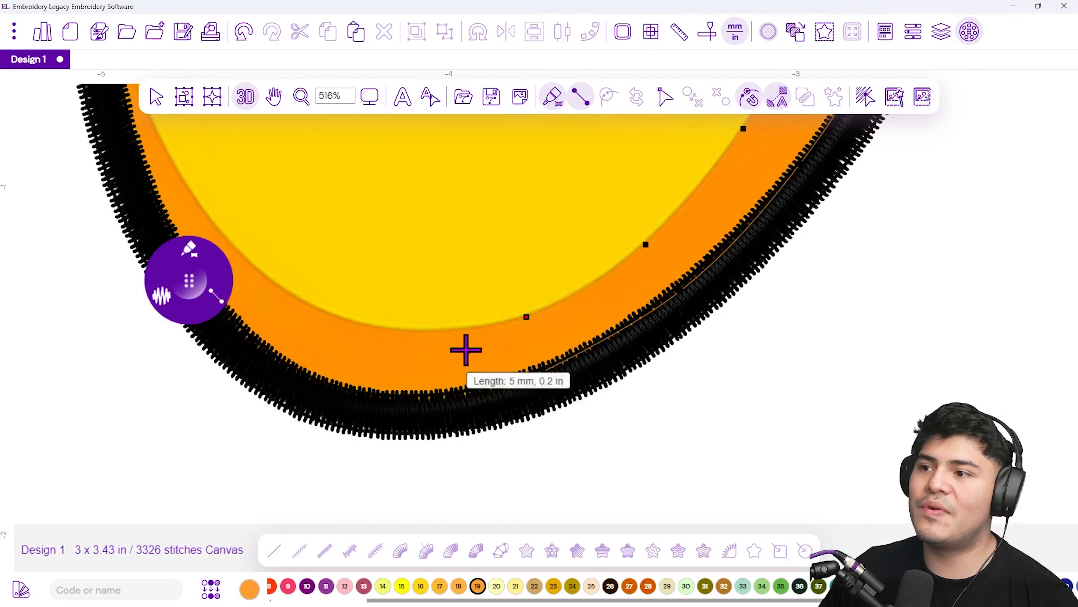
click(448, 330)
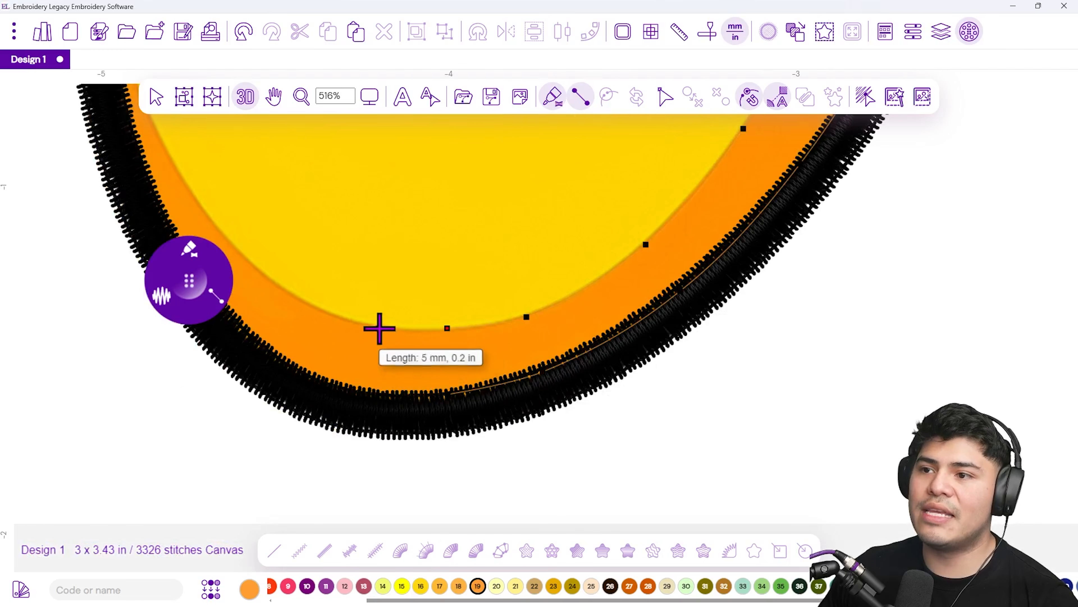
click(369, 395)
drag(330, 298, 471, 420)
Examine the placed band points along the bottom at different zoom levels
scroll(513, 386, up, 5)
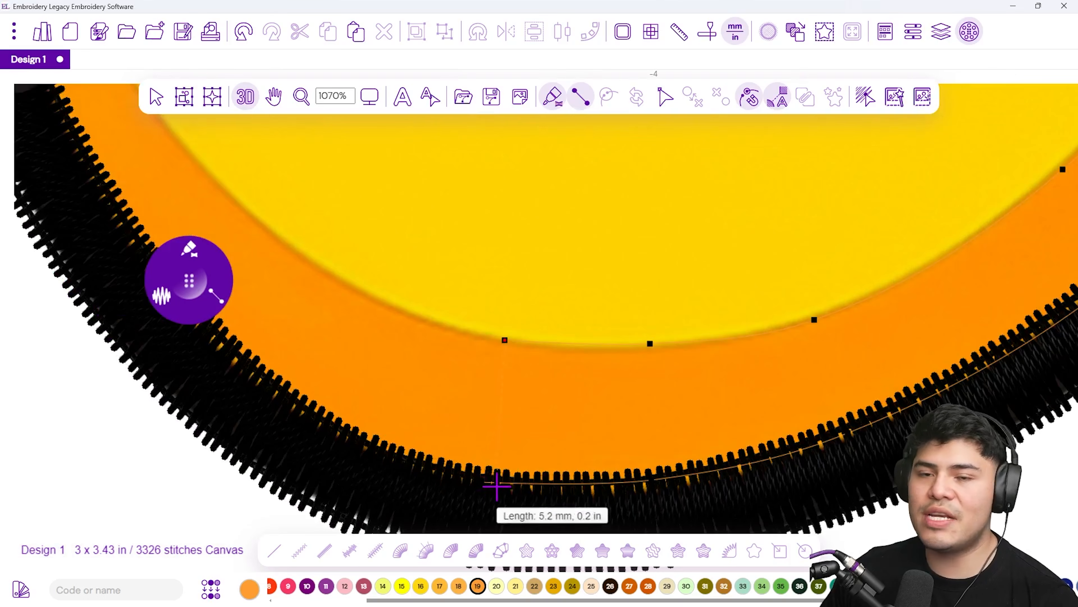
scroll(495, 483, down, 4)
scroll(496, 483, down, 1)
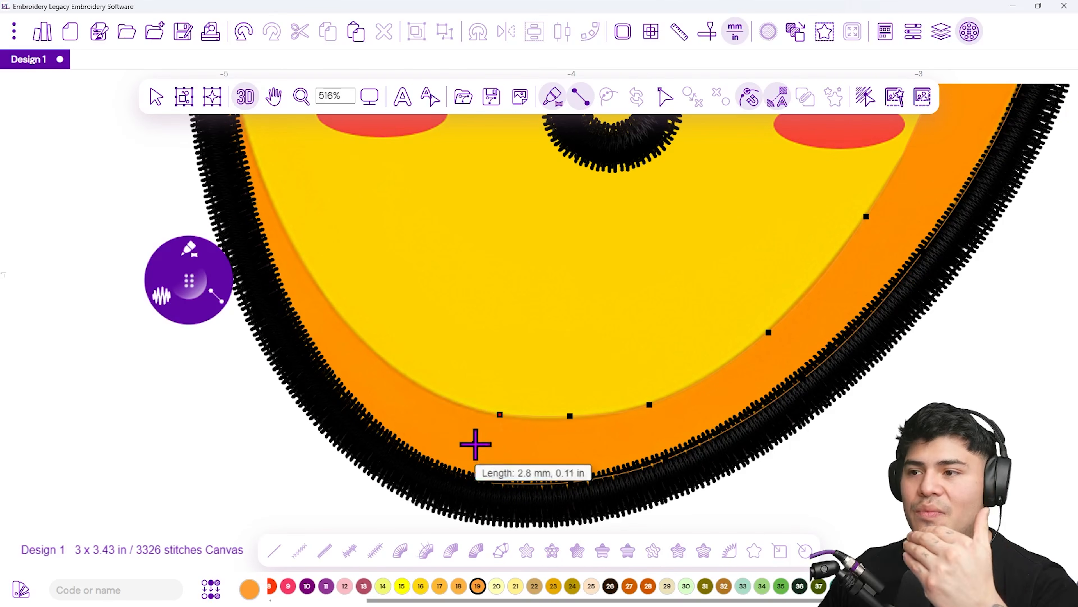
scroll(506, 450, up, 3)
scroll(509, 451, up, 1)
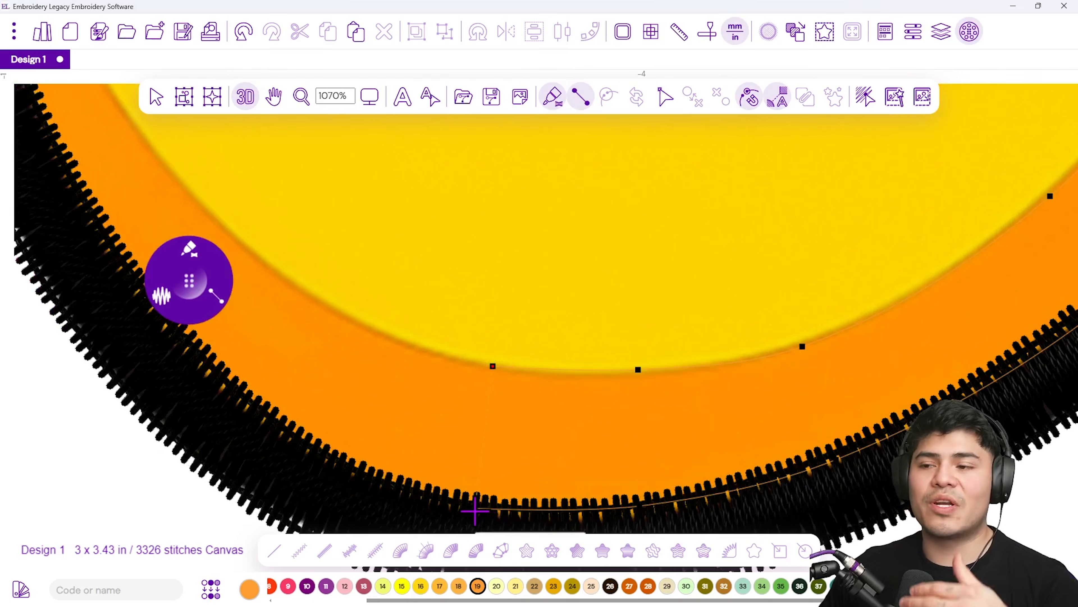
scroll(429, 471, down, 5)
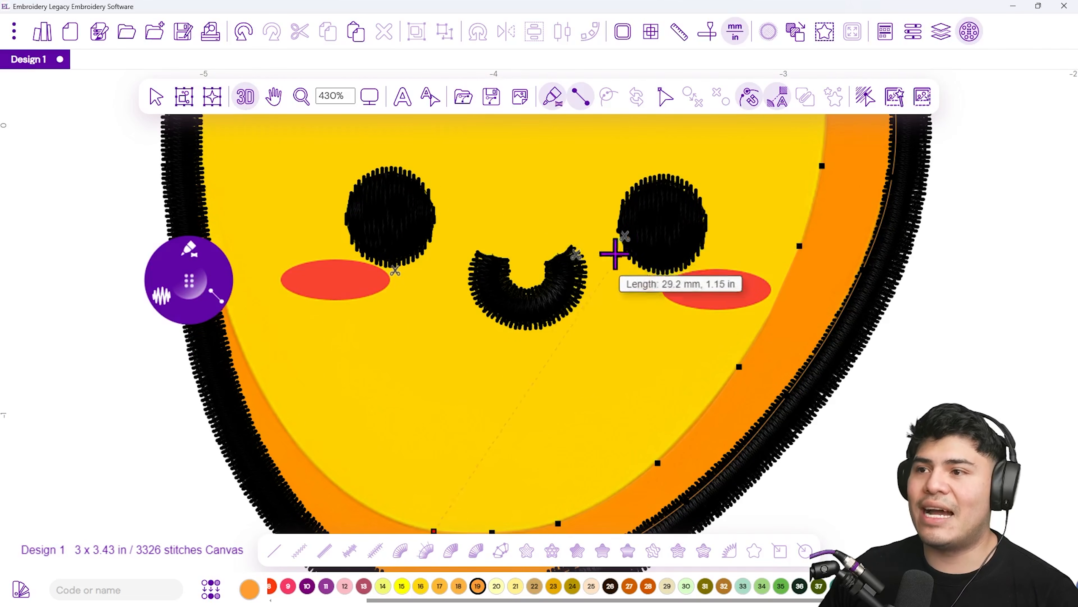
scroll(511, 318, up, 5)
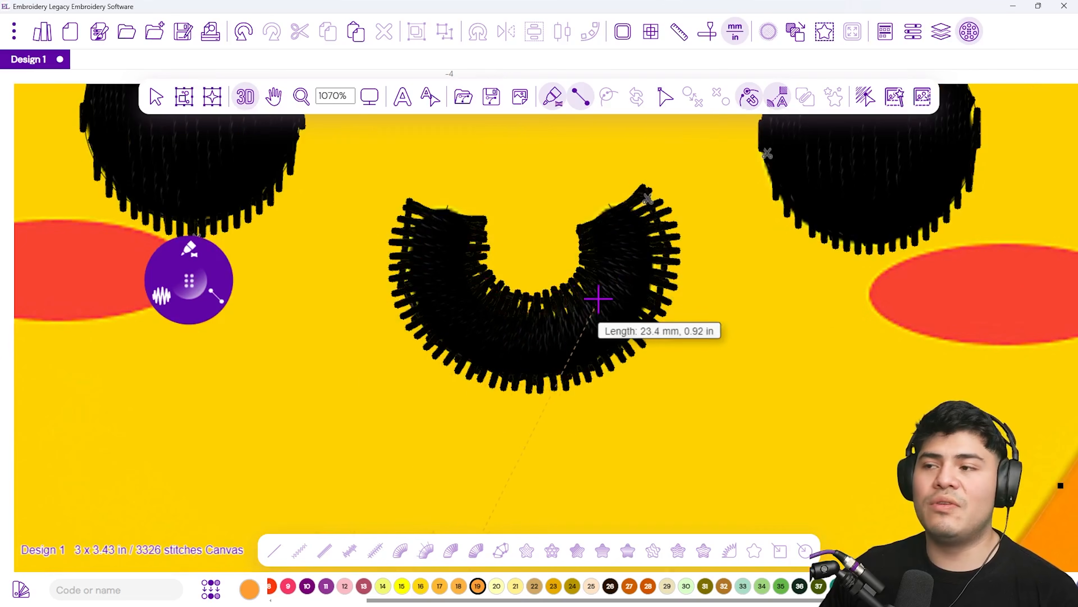
scroll(597, 301, down, 5)
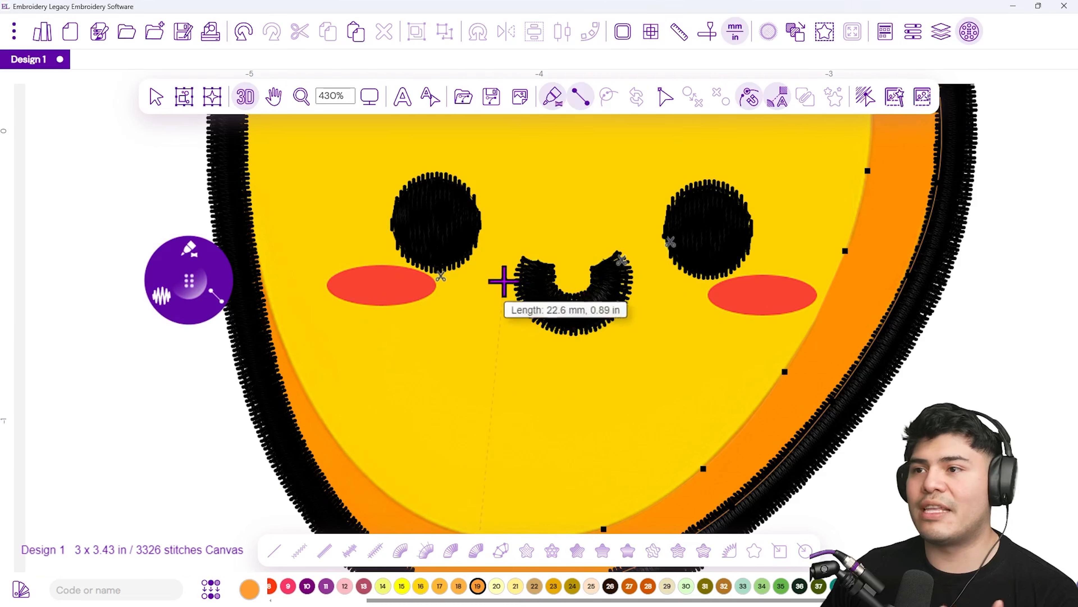
Continue the orange satin band up the mango's left side and complete the shape
drag(414, 514, 424, 430)
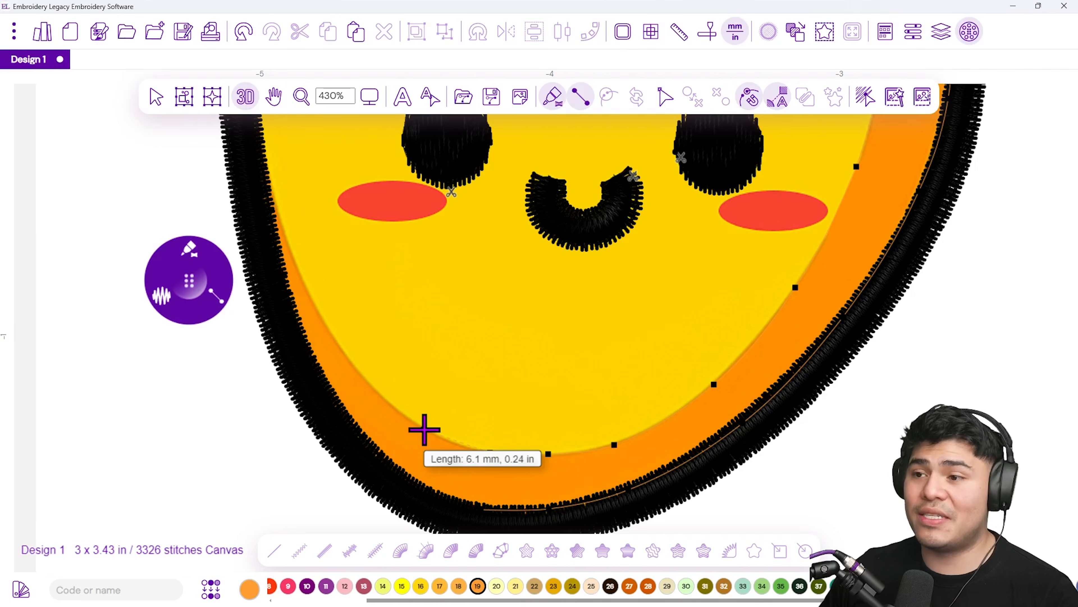
click(424, 430)
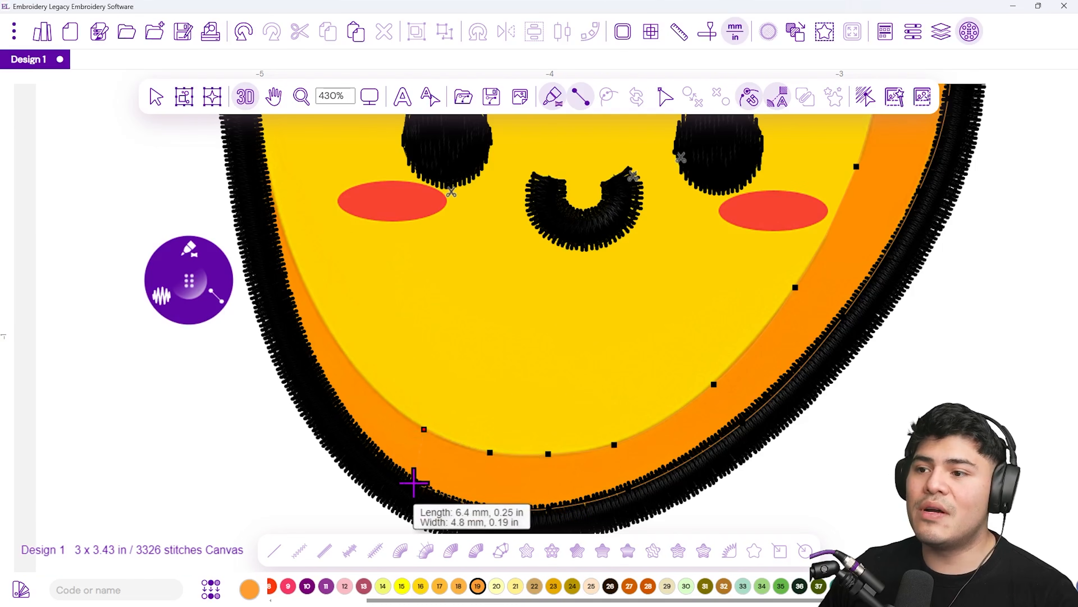
click(357, 370)
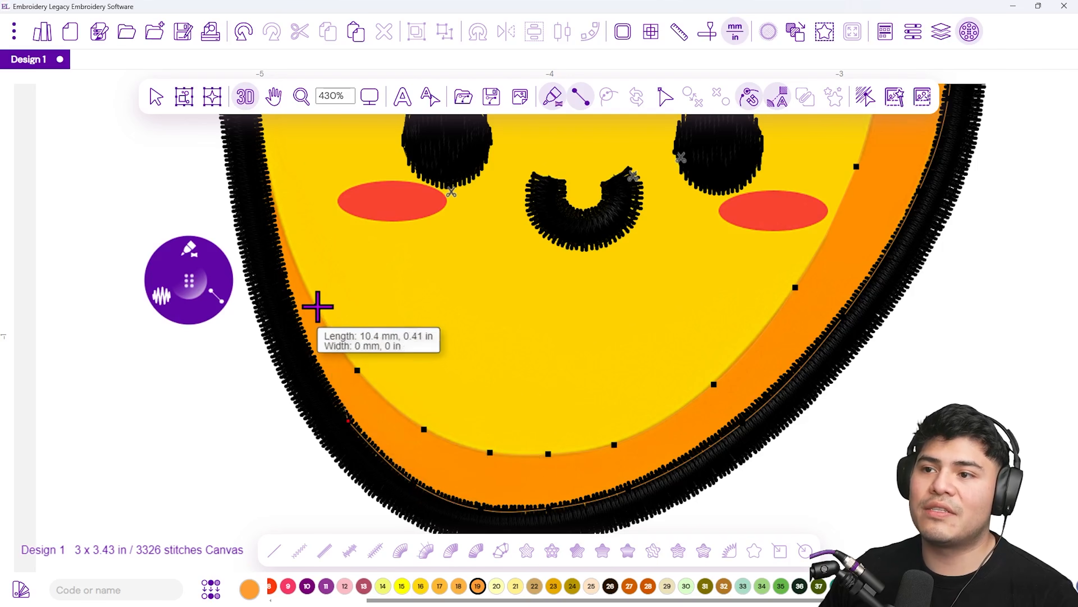
click(318, 306)
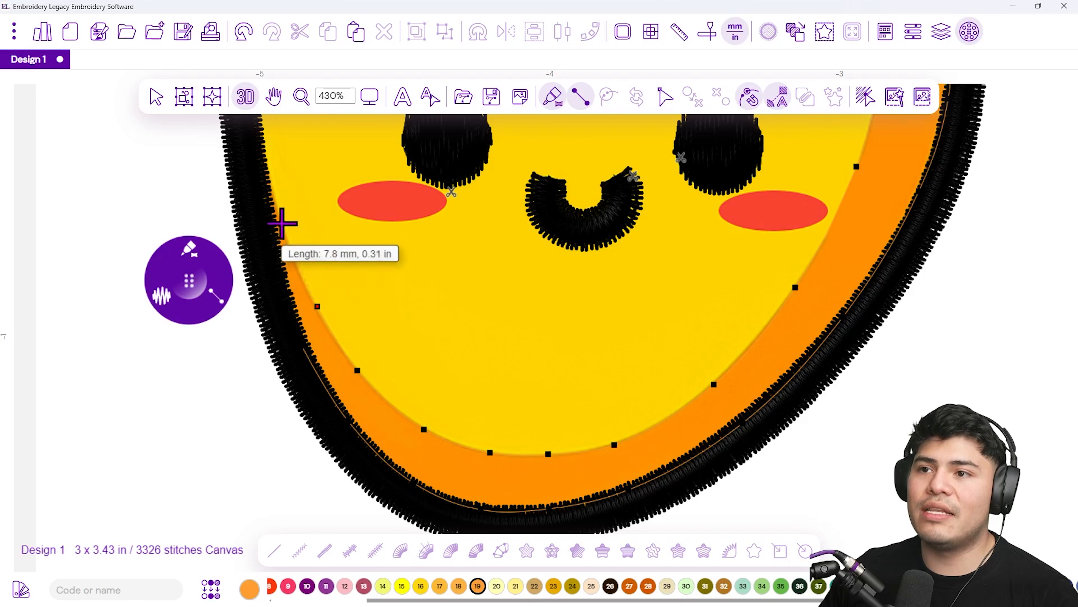
click(279, 215)
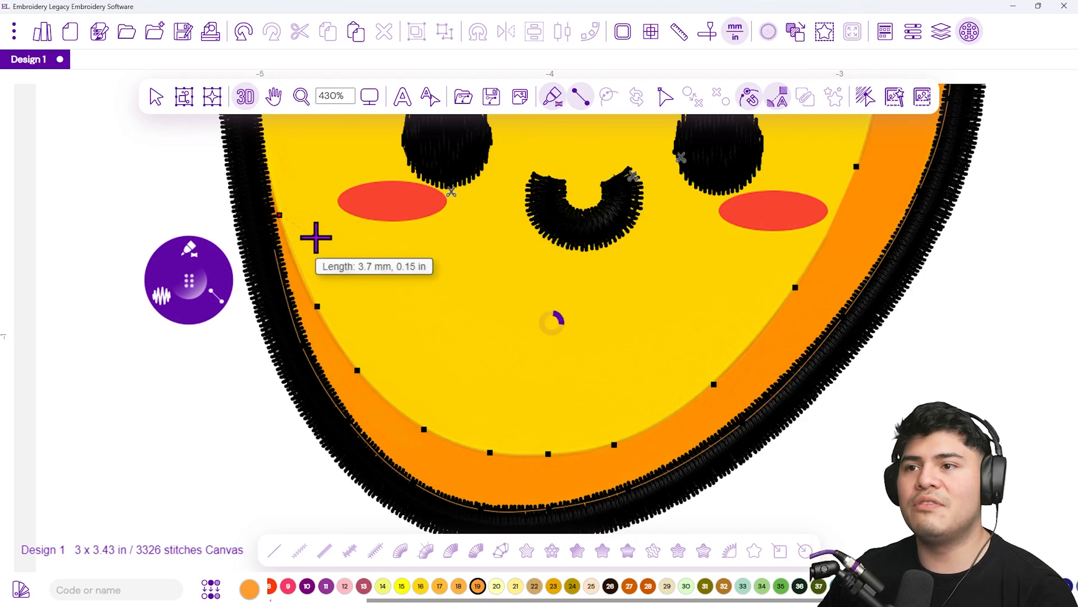
scroll(522, 297, down, 4)
drag(553, 197, 556, 338)
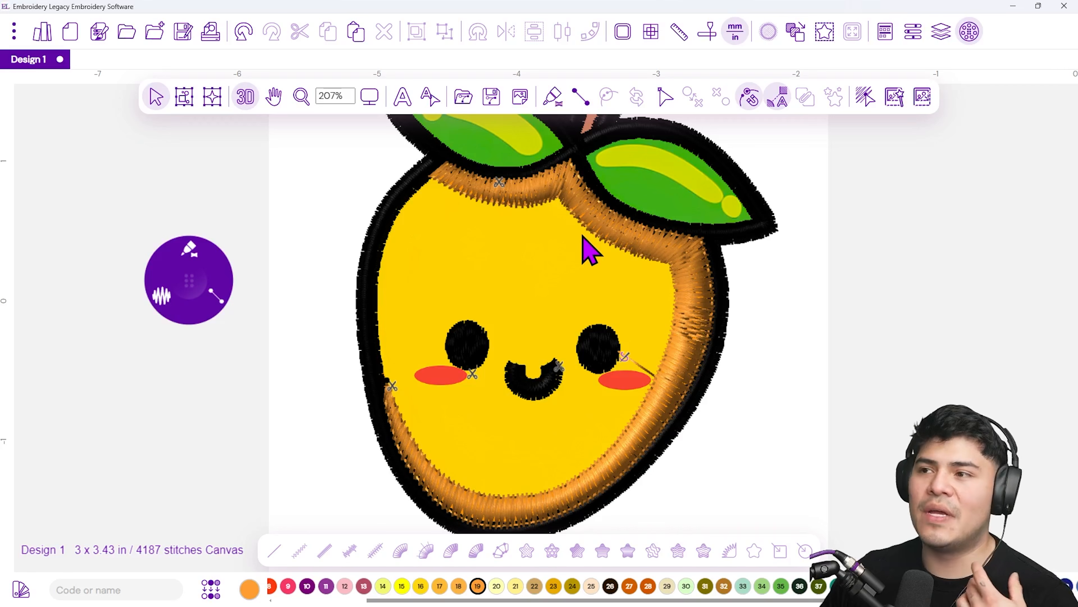
Turn off the Contour and Zig-Zag underlay for the orange satin band in its properties
click(591, 235)
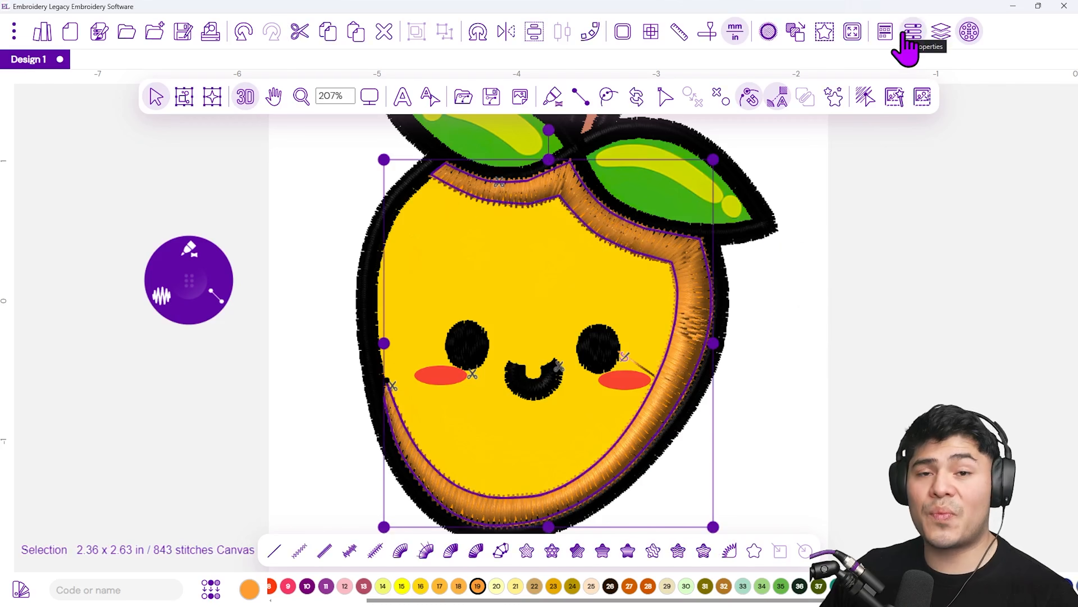
click(912, 31)
drag(910, 114, 859, 165)
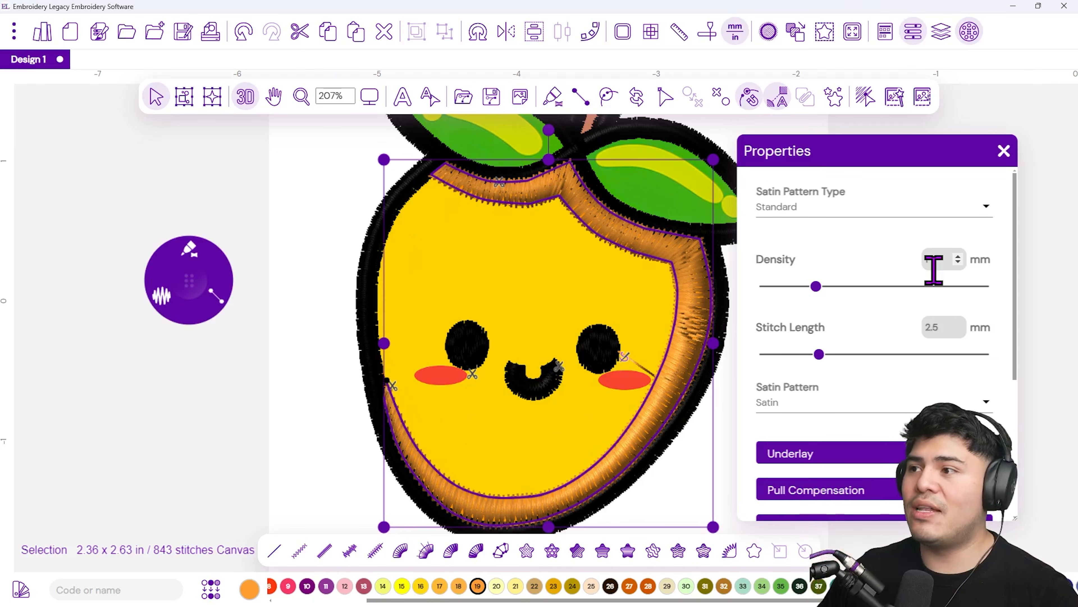
scroll(960, 373, down, 5)
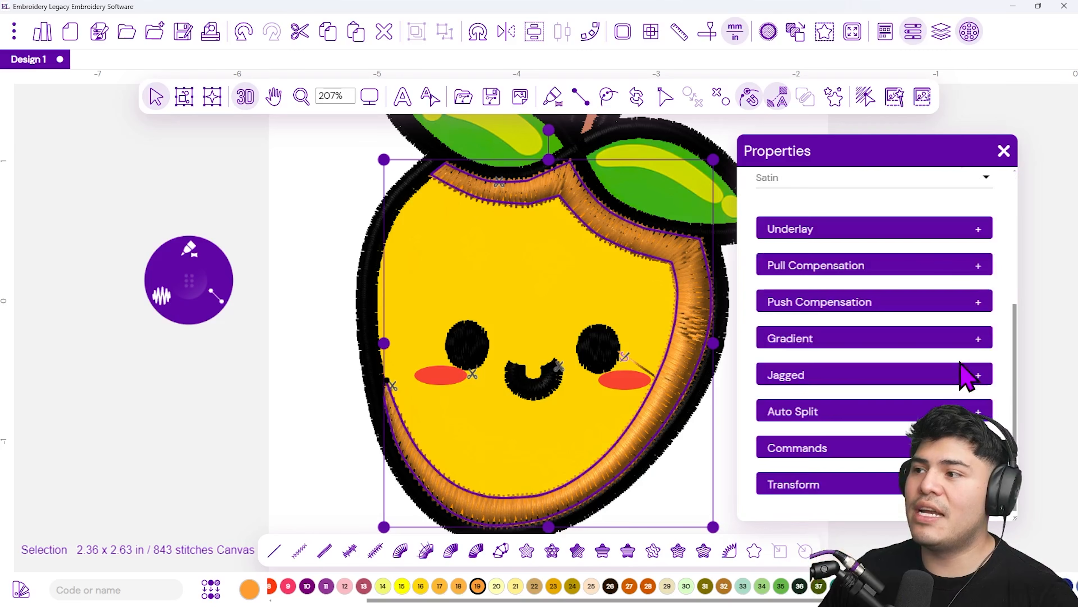
click(840, 234)
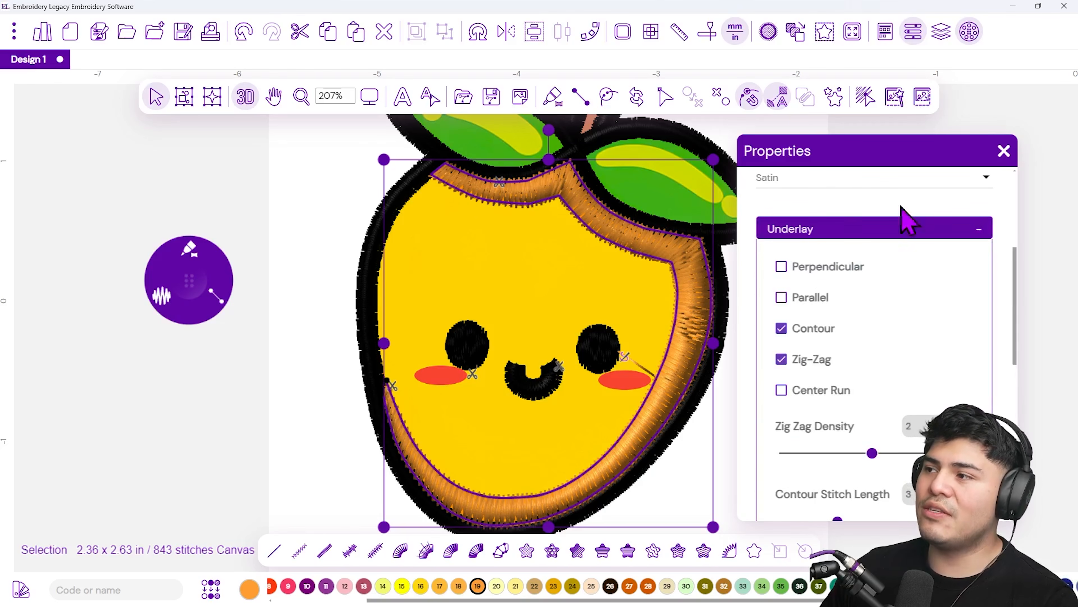
click(782, 329)
click(781, 360)
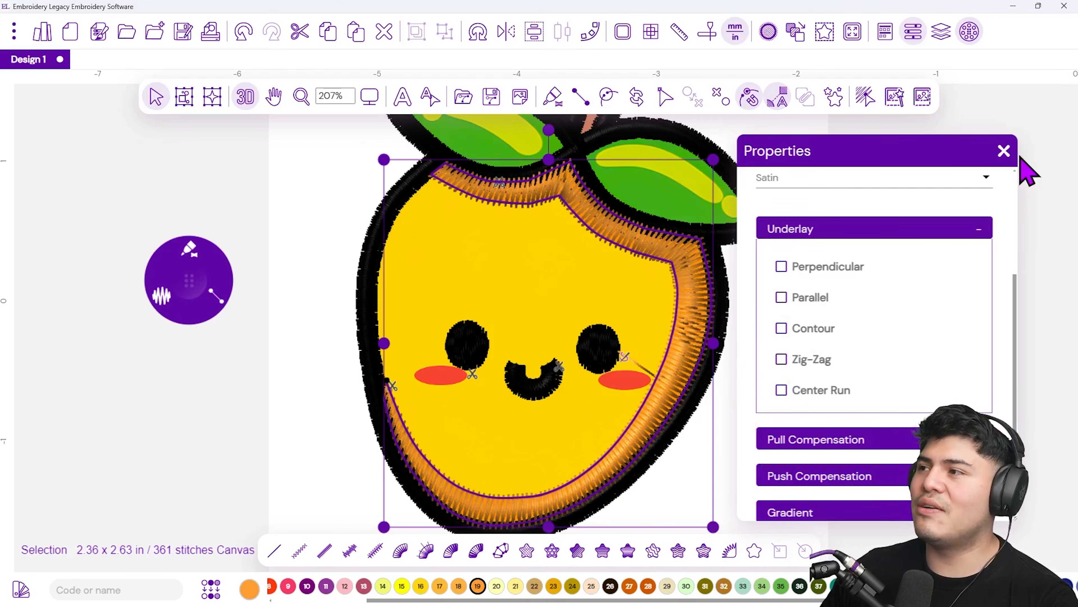
click(1006, 154)
Select light green thread 41 as the active colour
click(911, 281)
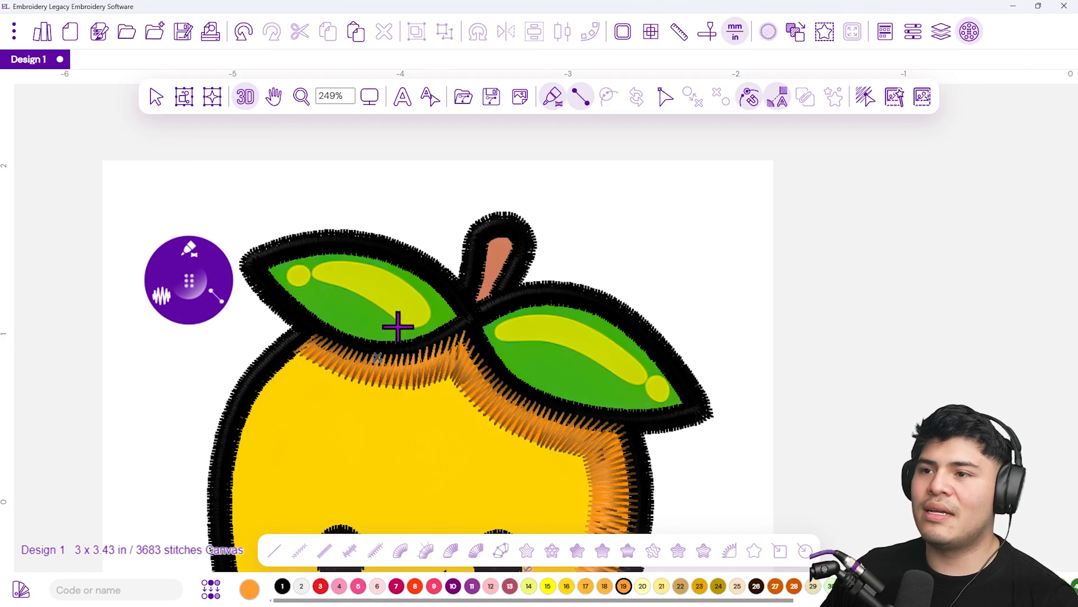
drag(427, 602, 730, 602)
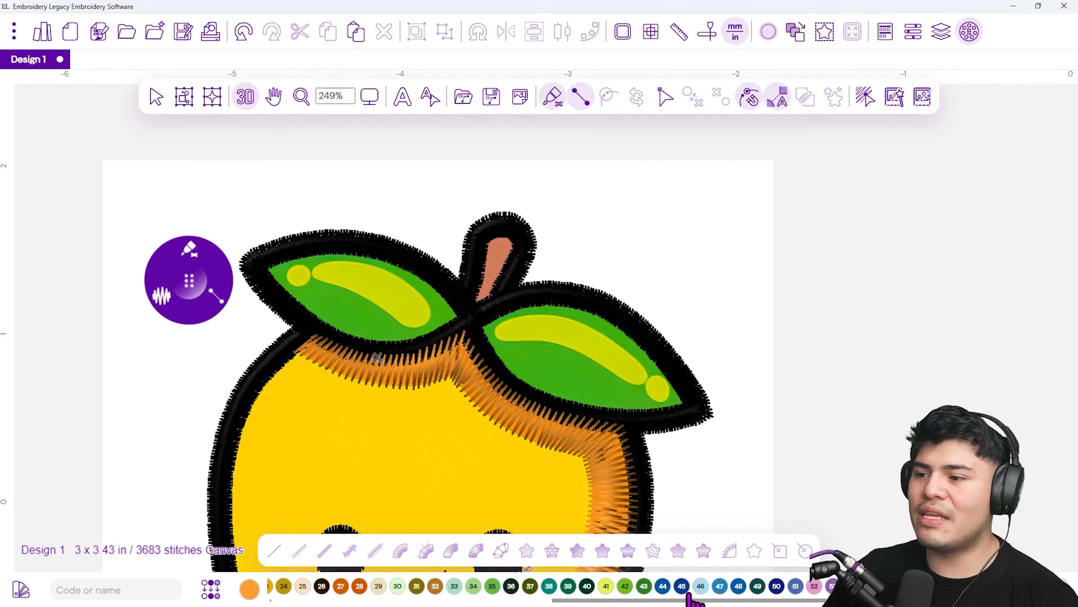
click(605, 588)
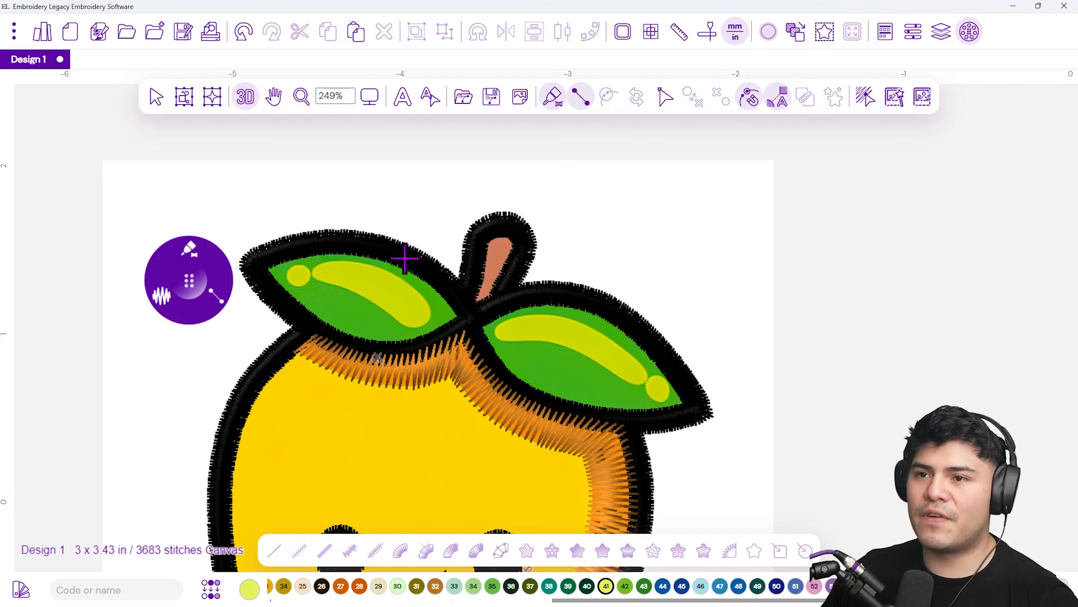
Start a satin line on the left leaf's yellow-green highlight, placing its first points and width
scroll(271, 281, up, 3)
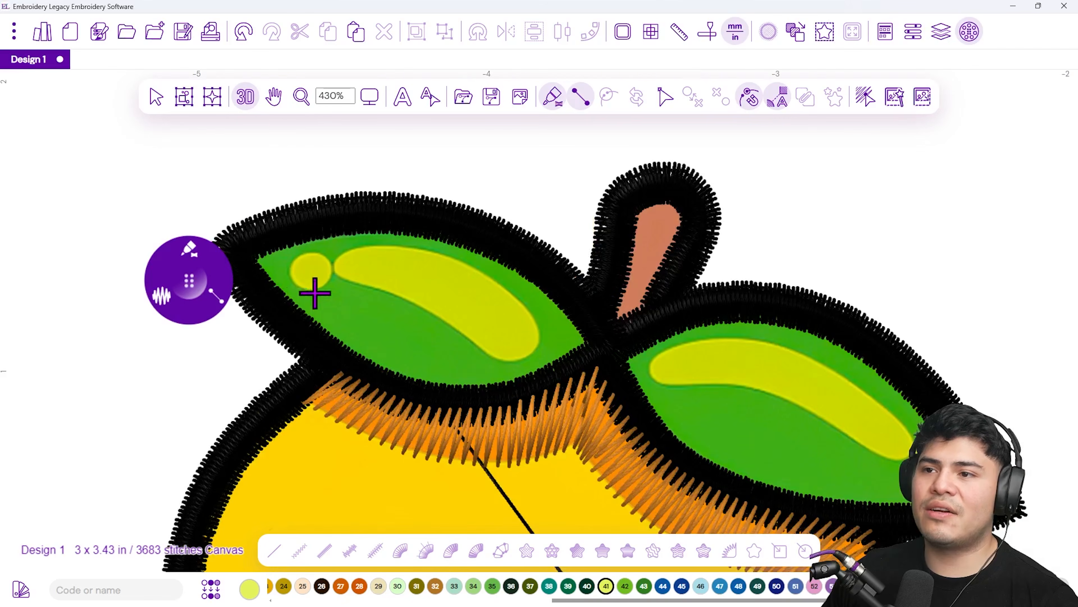
scroll(440, 272, up, 2)
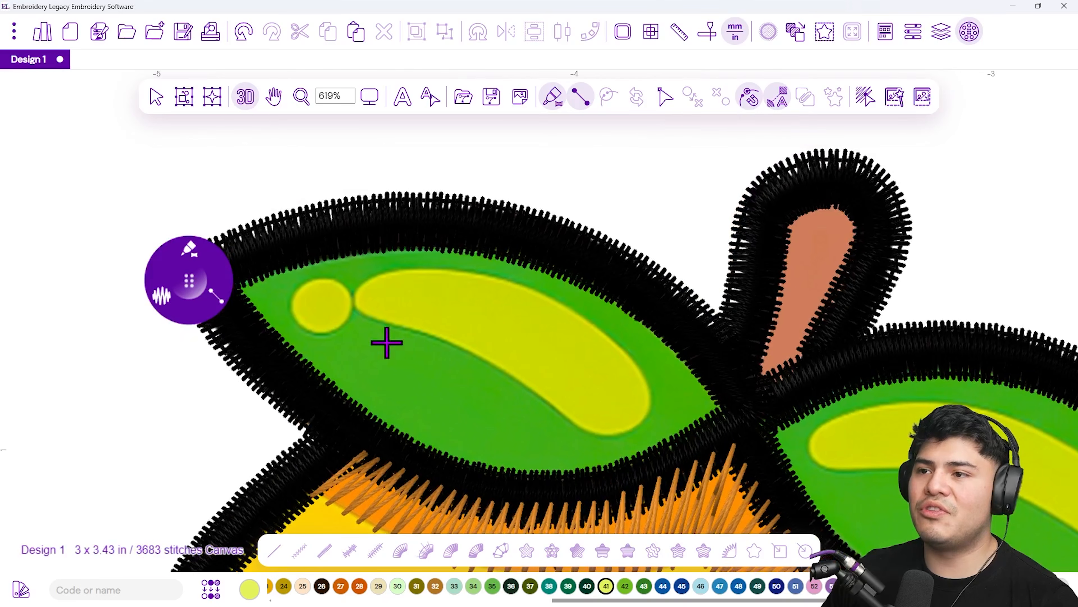
click(602, 433)
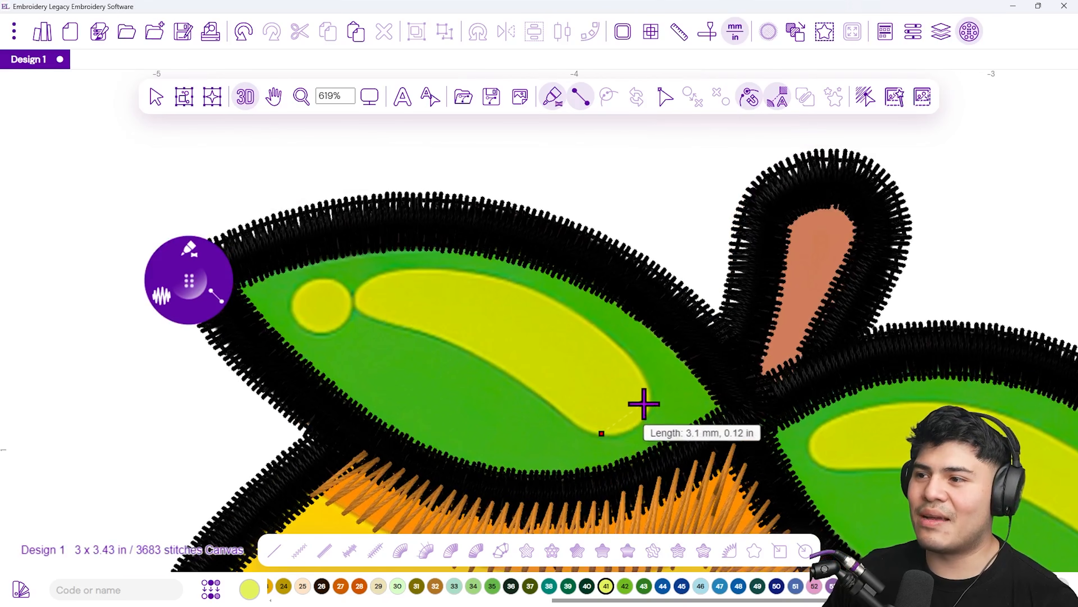
click(650, 396)
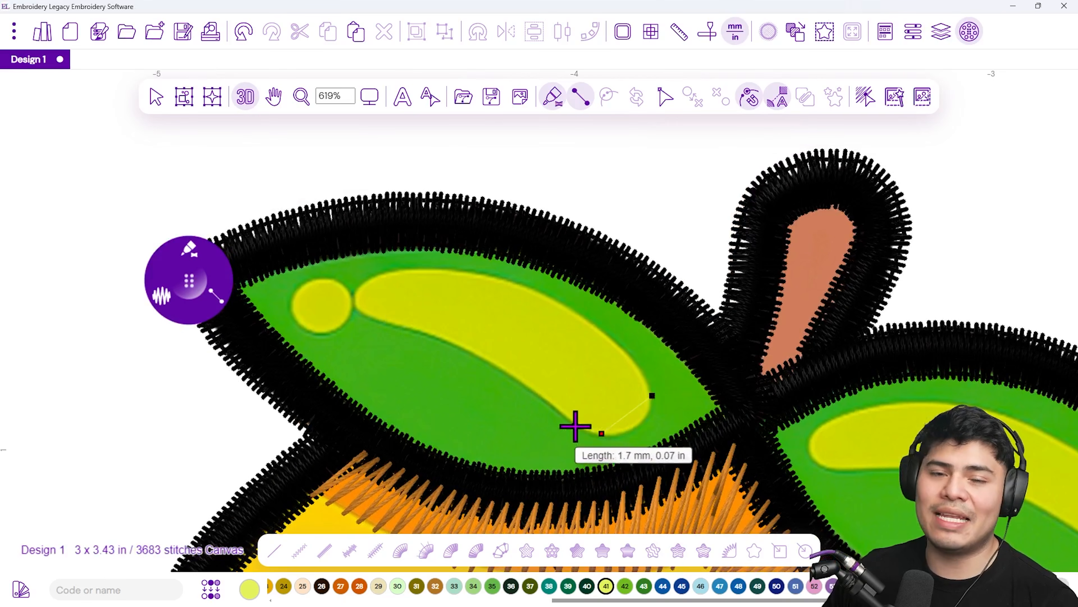
click(573, 420)
click(628, 354)
Trace the rest of the leaf highlight toward its left end and finish the satin shape
click(499, 366)
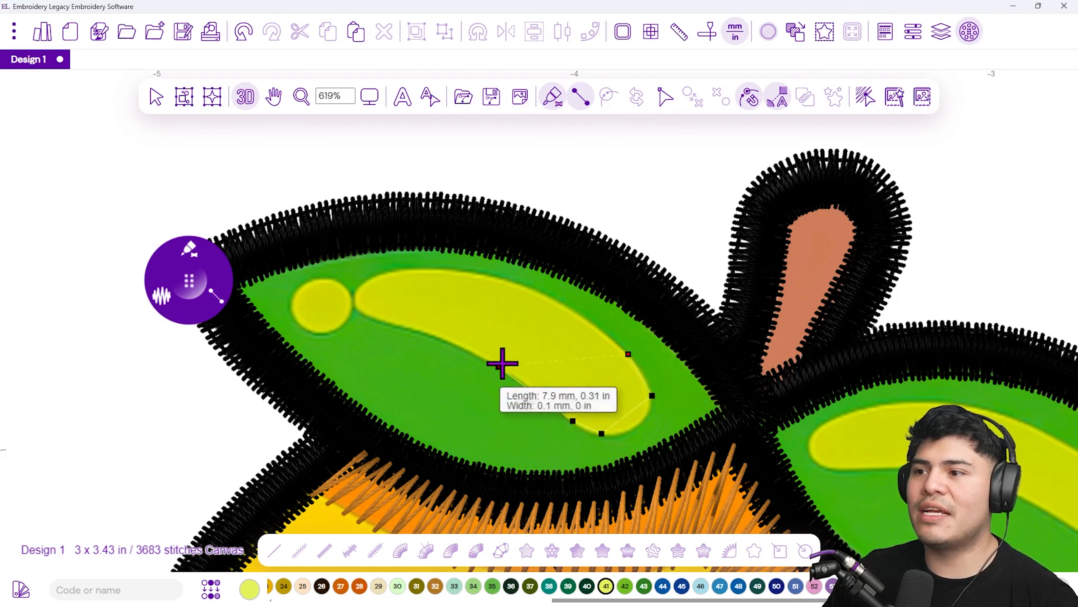
click(533, 291)
click(426, 331)
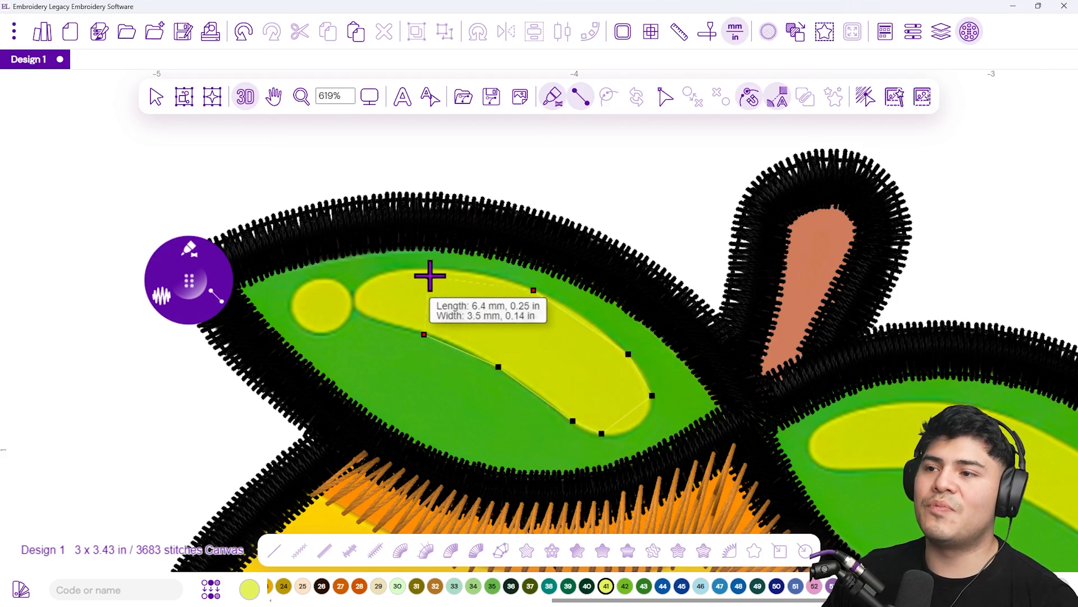
click(425, 266)
click(371, 320)
click(364, 281)
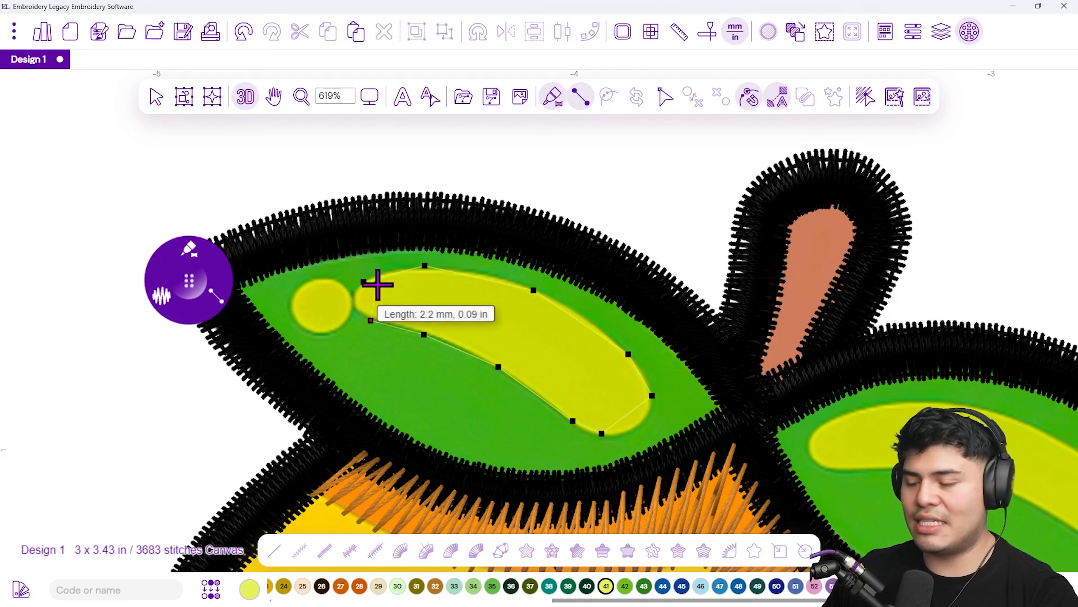
key(Return)
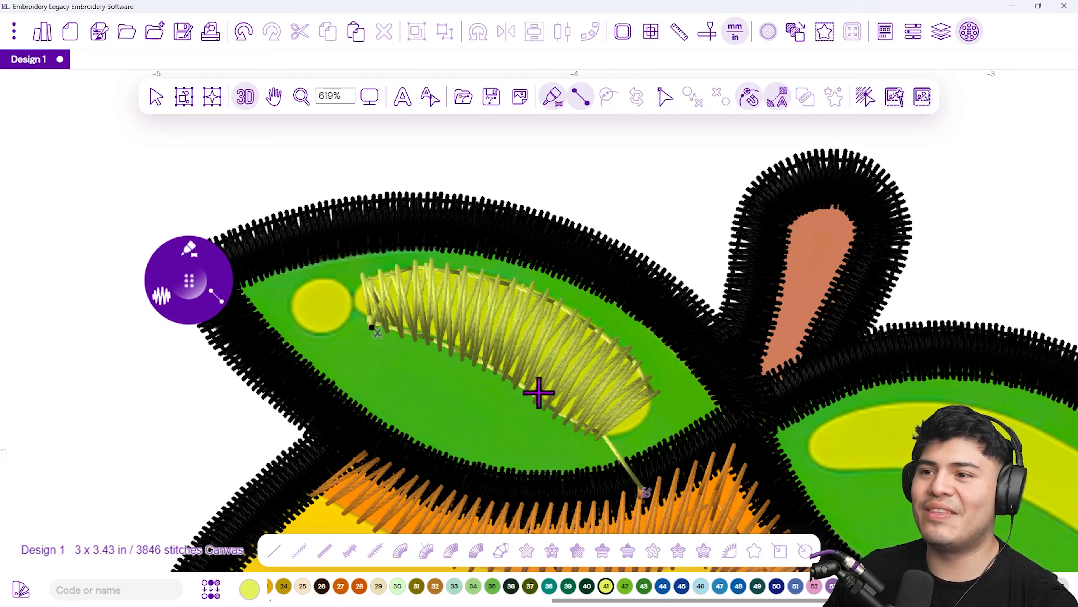
Add a small satin shape over the yellow dot at the left leaf's tip and finish it
click(336, 281)
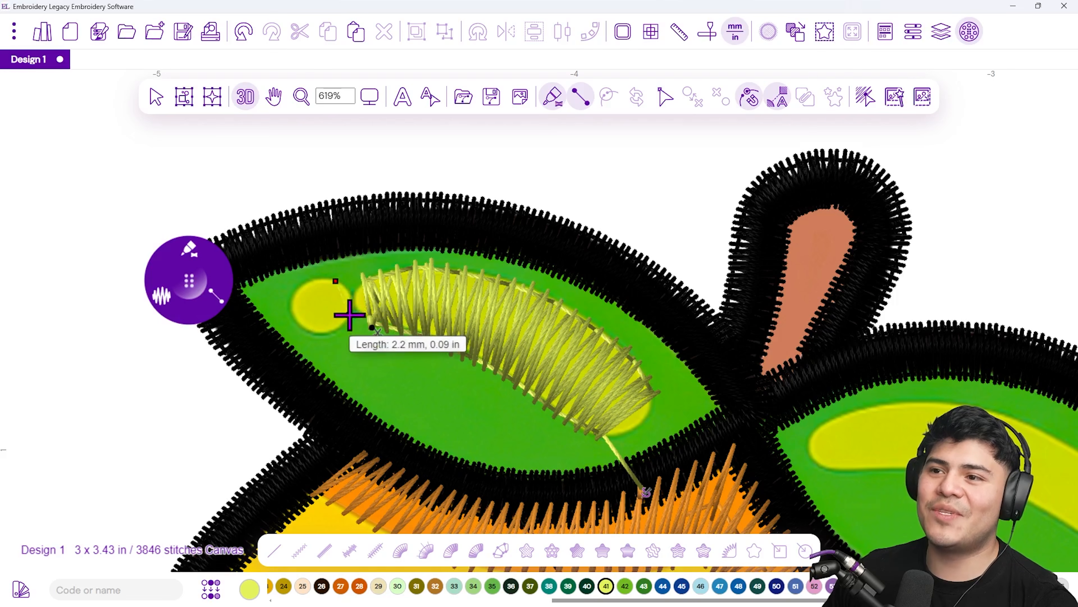
click(330, 336)
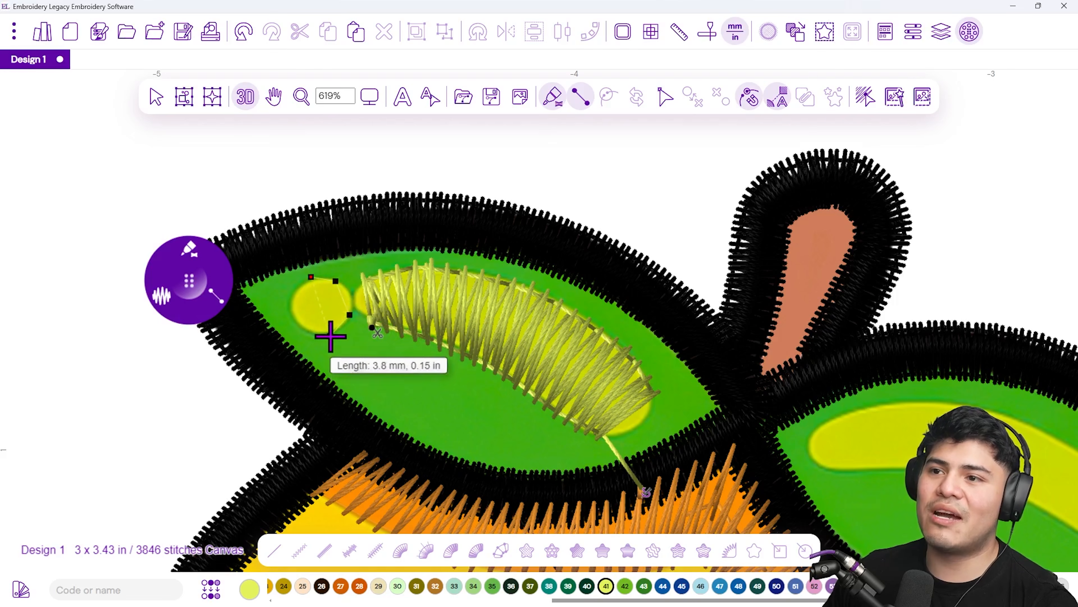
click(294, 288)
click(304, 327)
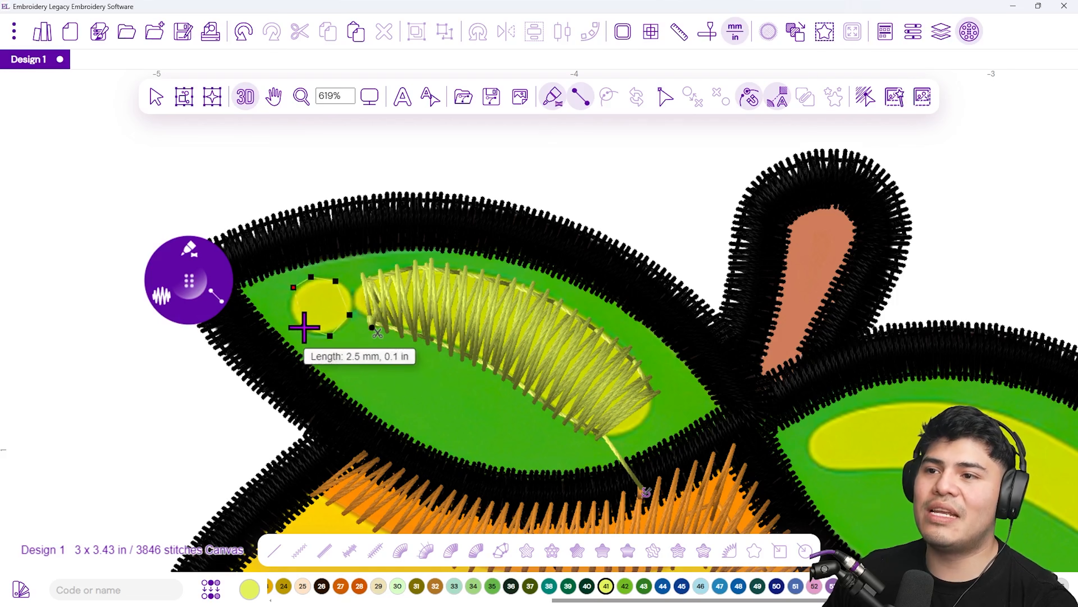
right_click(303, 327)
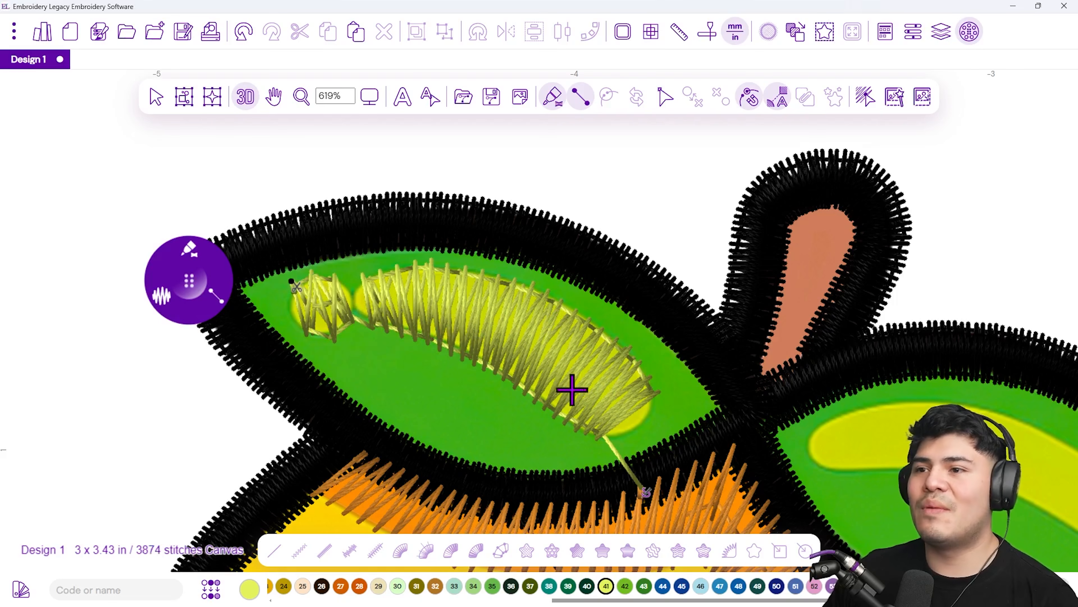
Trace a satin shape along the right leaf's long yellow-green highlight, placing its edge points and finishing it
drag(895, 446, 355, 324)
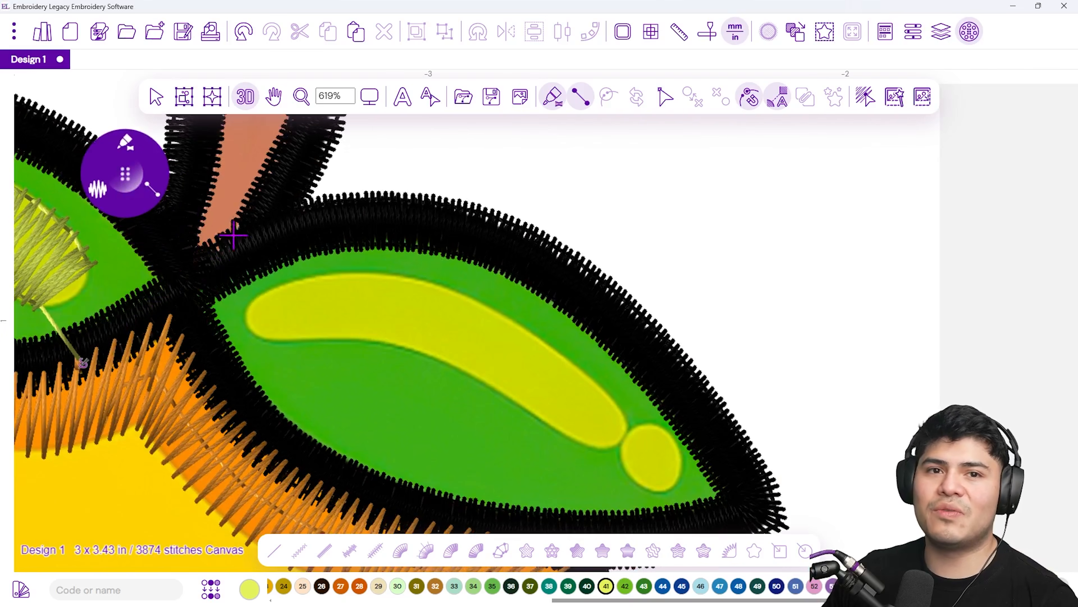
click(257, 298)
click(262, 339)
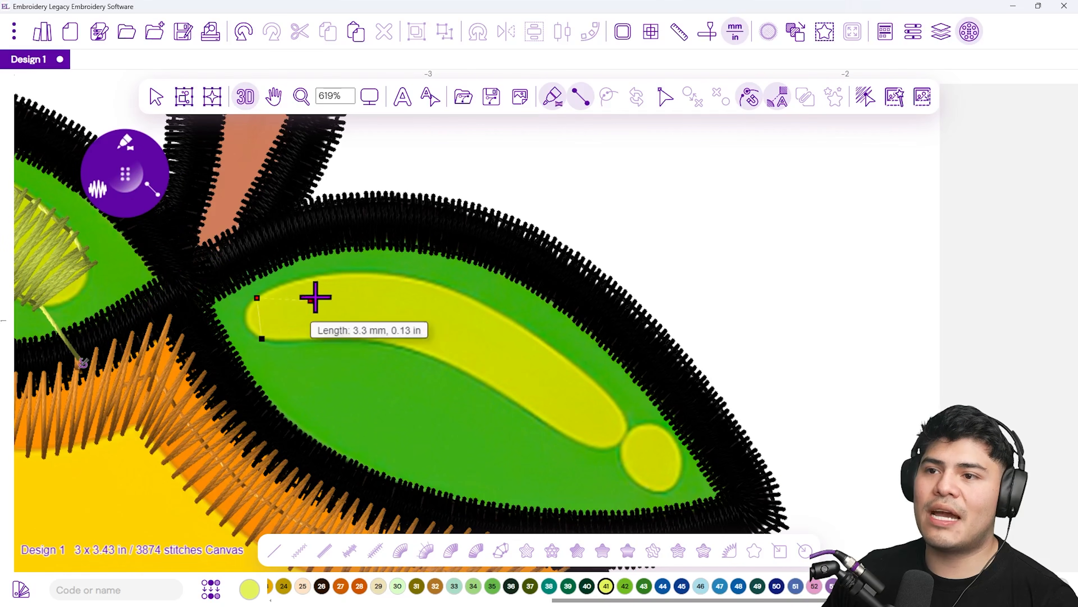
click(325, 272)
click(327, 340)
click(416, 280)
click(400, 343)
click(509, 315)
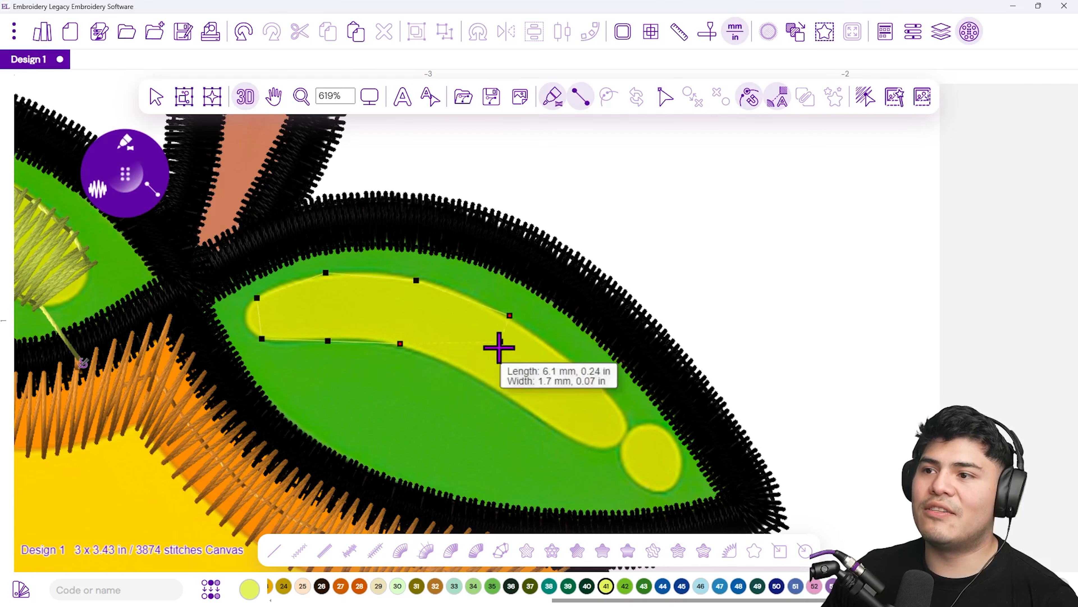
click(485, 377)
click(608, 387)
click(572, 436)
click(627, 424)
click(609, 450)
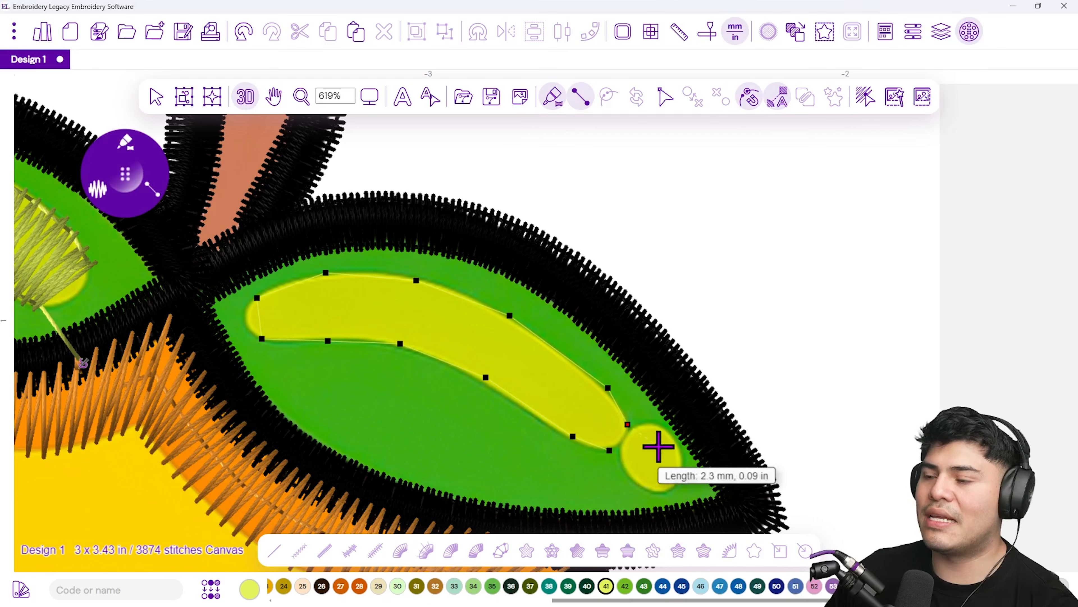
key(Return)
Add a satin shape over the round yellow dot at the right leaf's tip and finish it
click(651, 425)
click(625, 454)
click(676, 439)
click(631, 480)
click(685, 463)
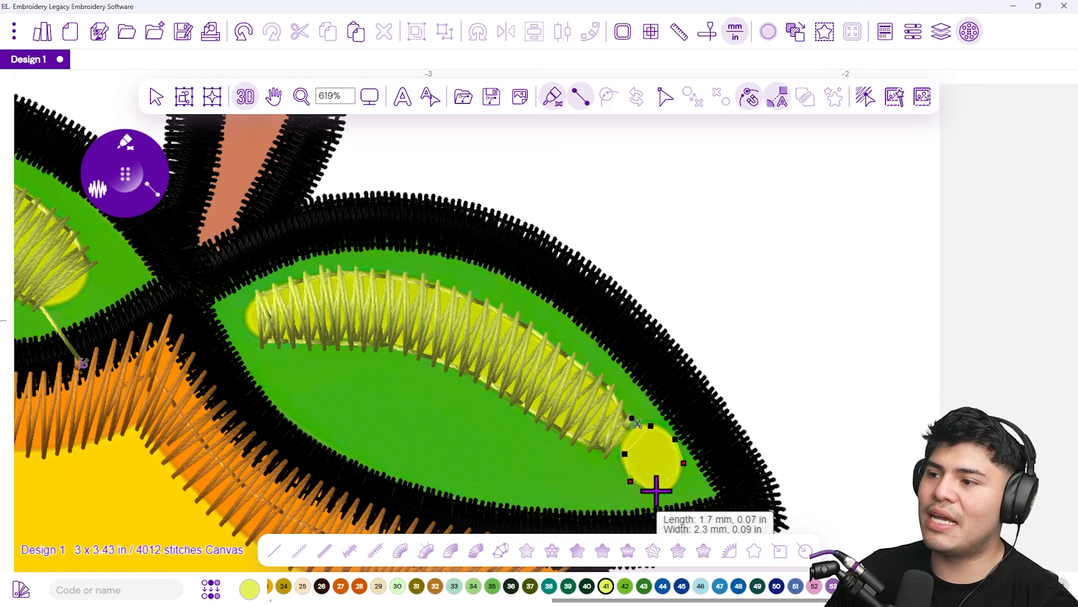
key(Return)
Open the Sequence View and select the Brother 27 Fresh Green thread group with its four satin paths
scroll(308, 324, down, 5)
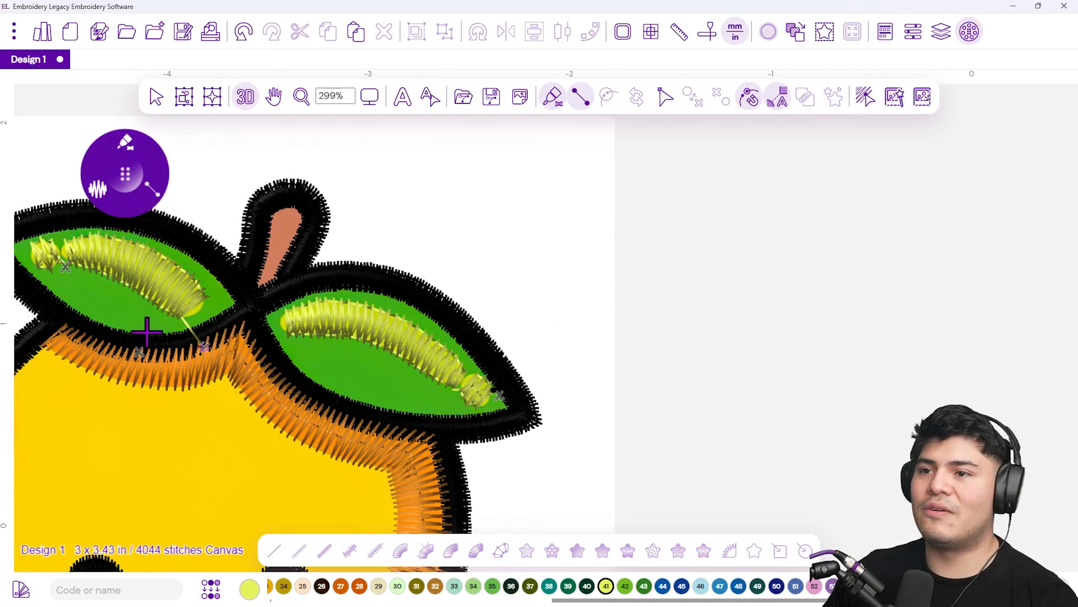
scroll(147, 331, down, 4)
drag(139, 309, 305, 326)
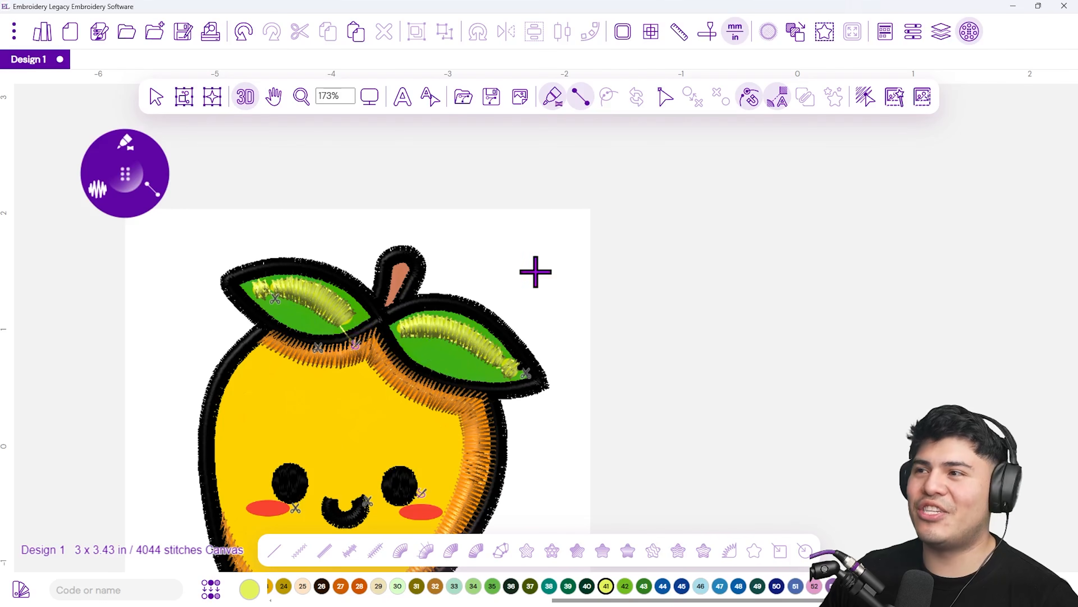
scroll(535, 272, up, 4)
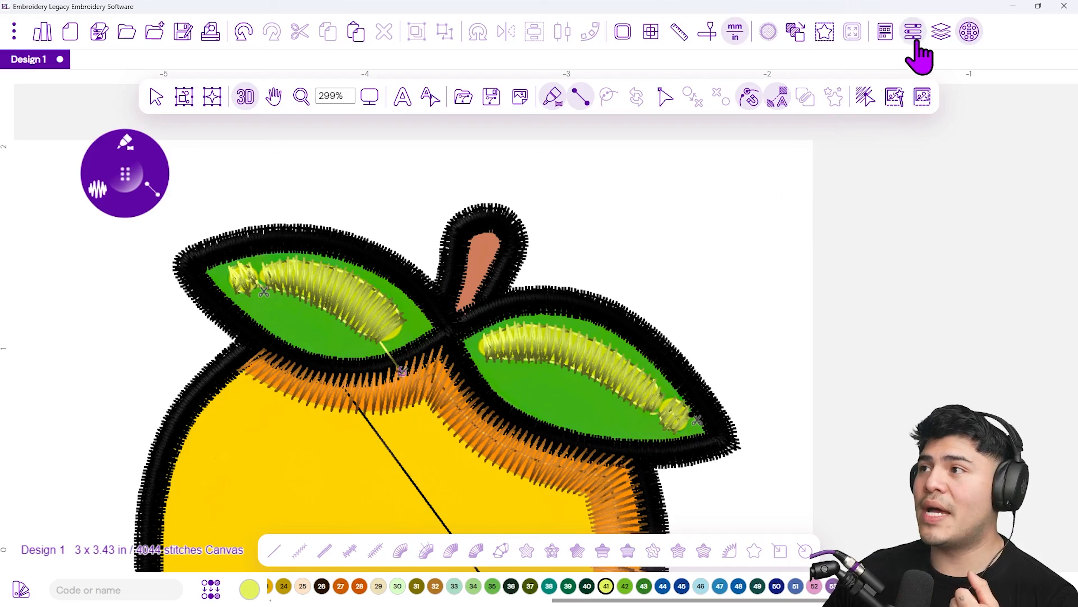
click(939, 38)
drag(893, 125, 276, 176)
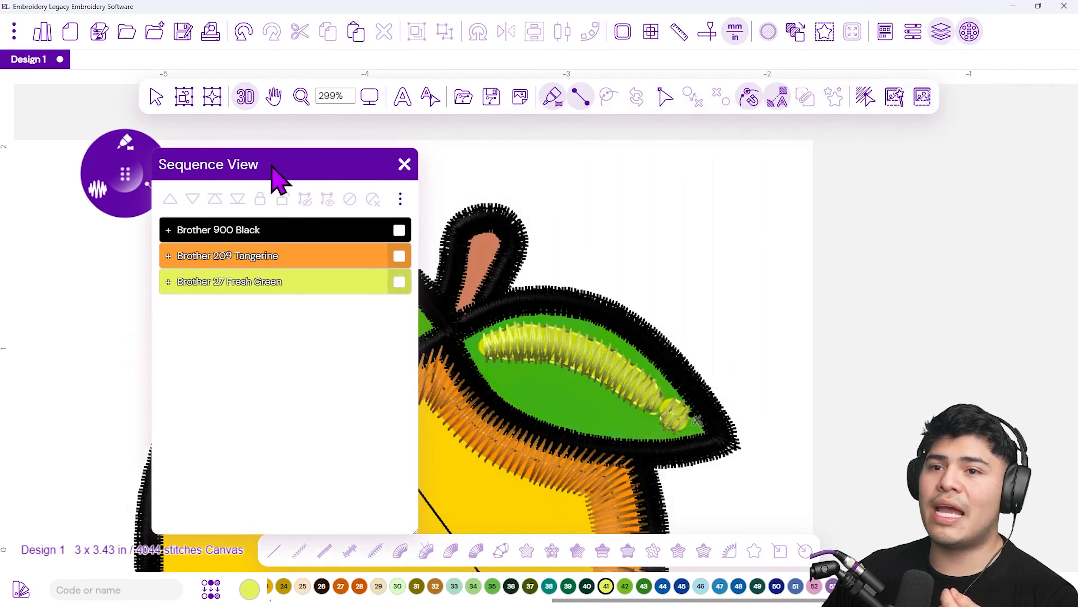
click(399, 282)
click(169, 281)
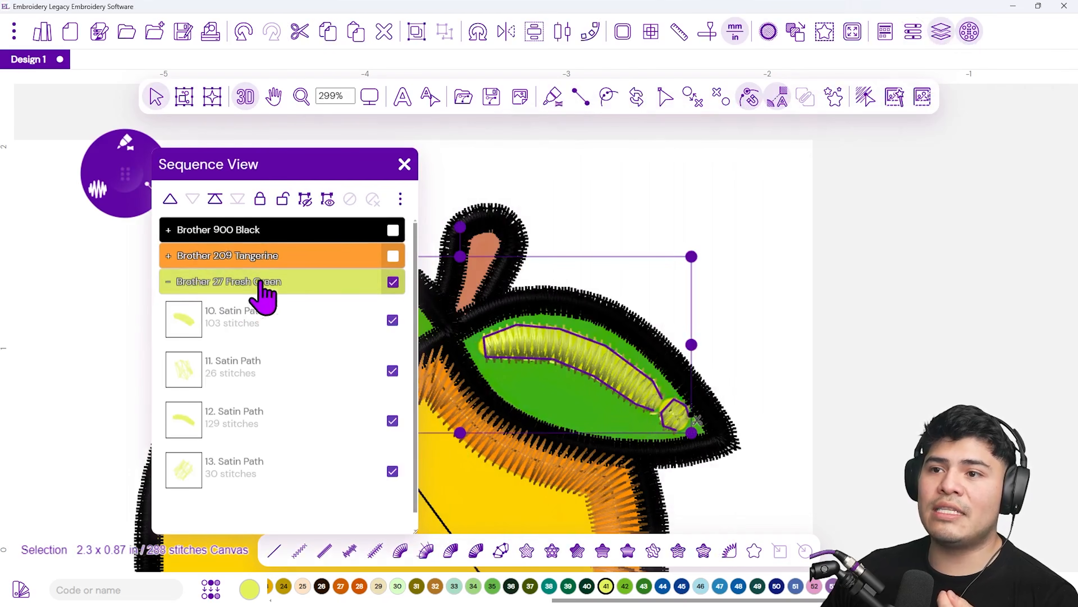
Turn off the Contour and Zig-Zag underlay for the green satin paths in their properties, then close the panels
click(911, 39)
drag(909, 109, 498, 167)
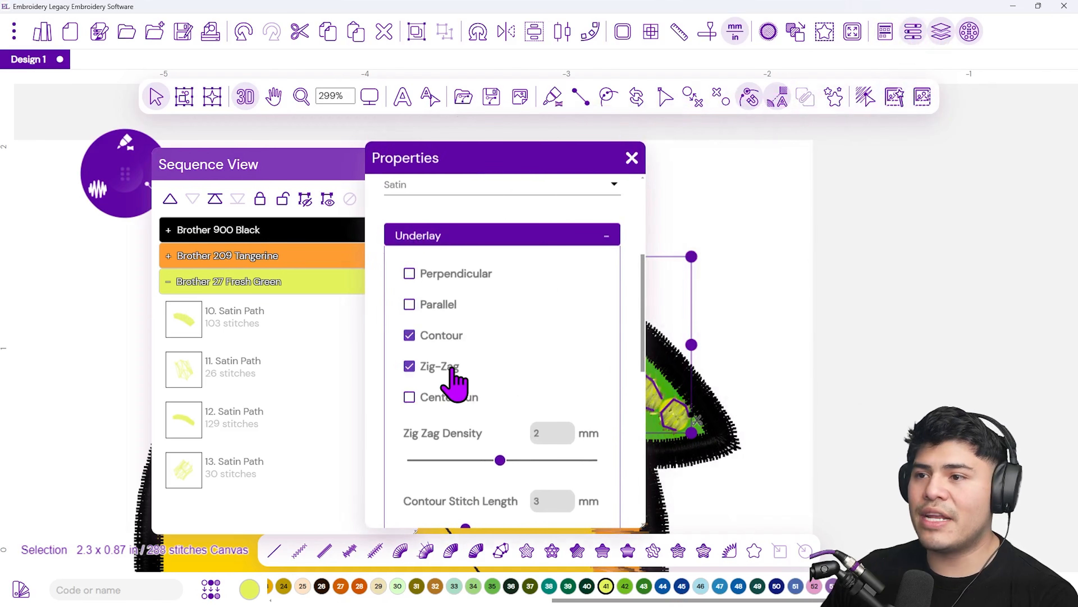
scroll(452, 380, up, 5)
scroll(516, 292, down, 5)
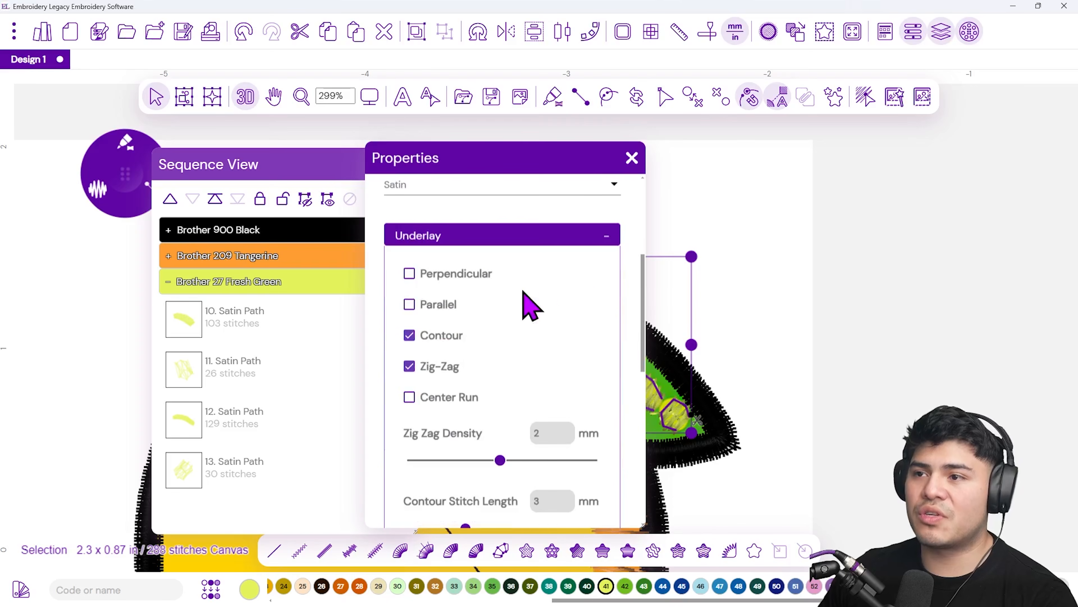
click(527, 237)
click(467, 238)
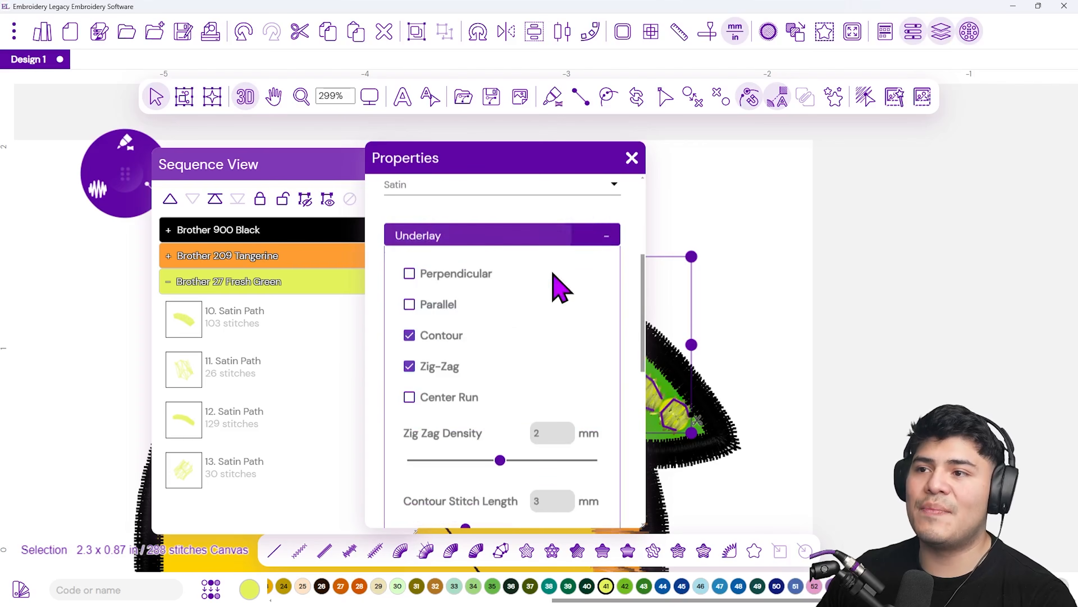
click(409, 338)
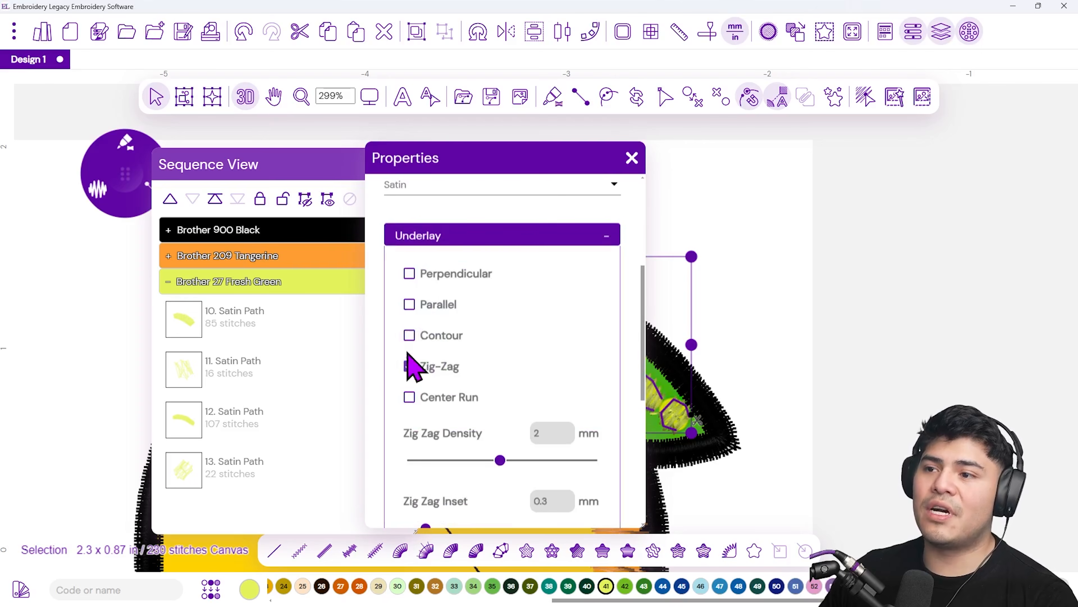
click(410, 369)
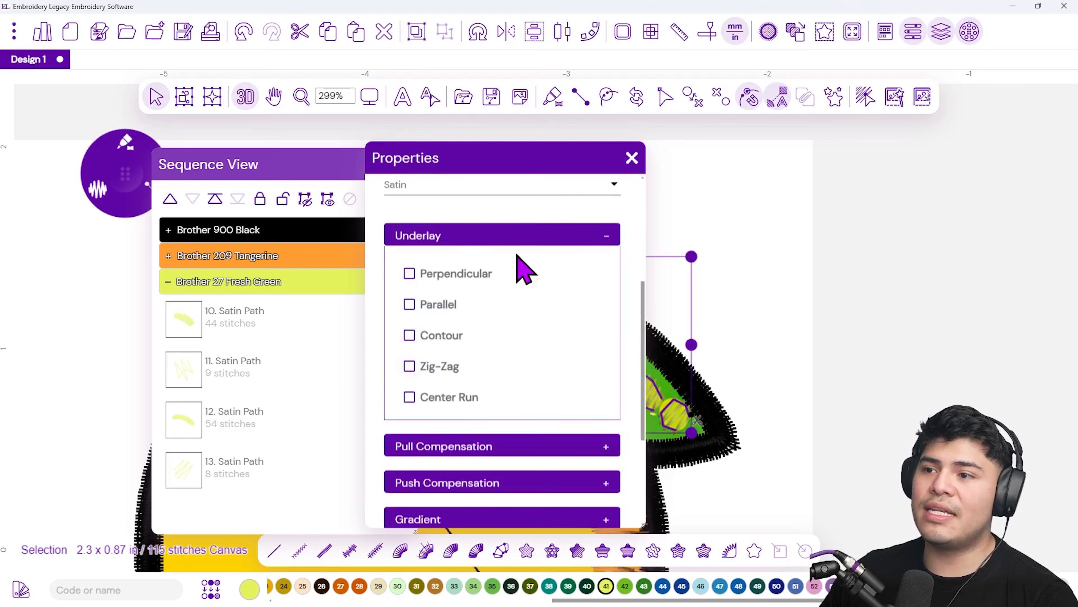
click(631, 158)
click(405, 164)
click(620, 200)
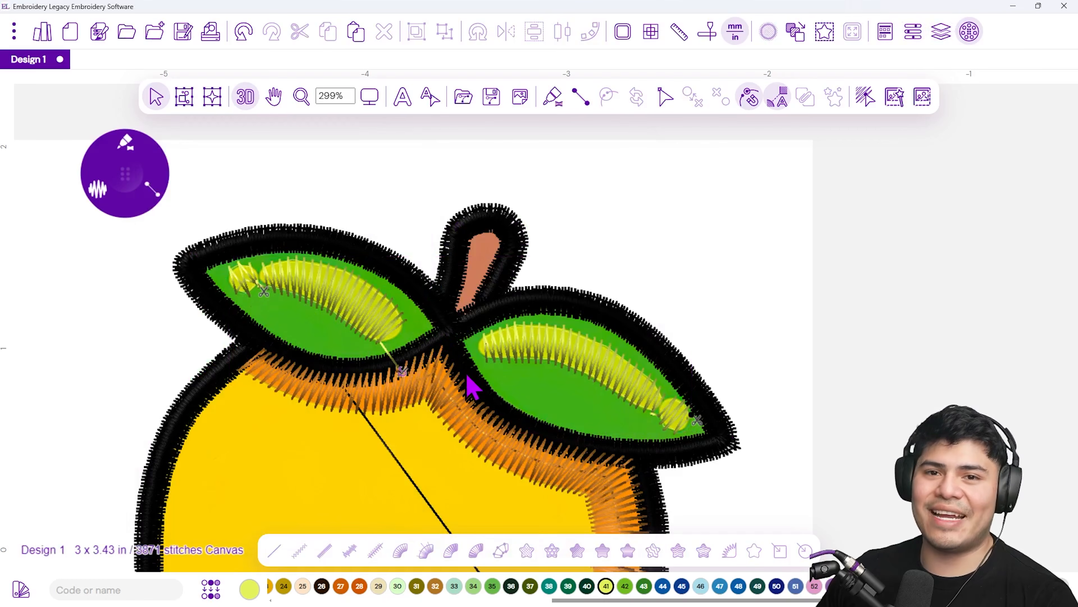
Set the stitch density to 0.4 mm
scroll(471, 384, down, 5)
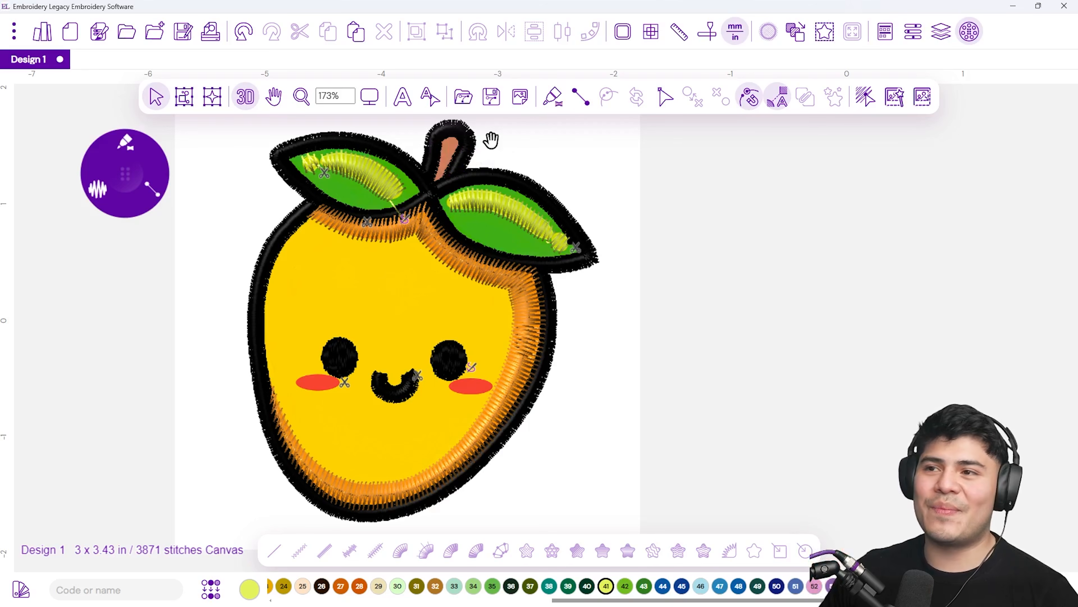
scroll(464, 203, up, 6)
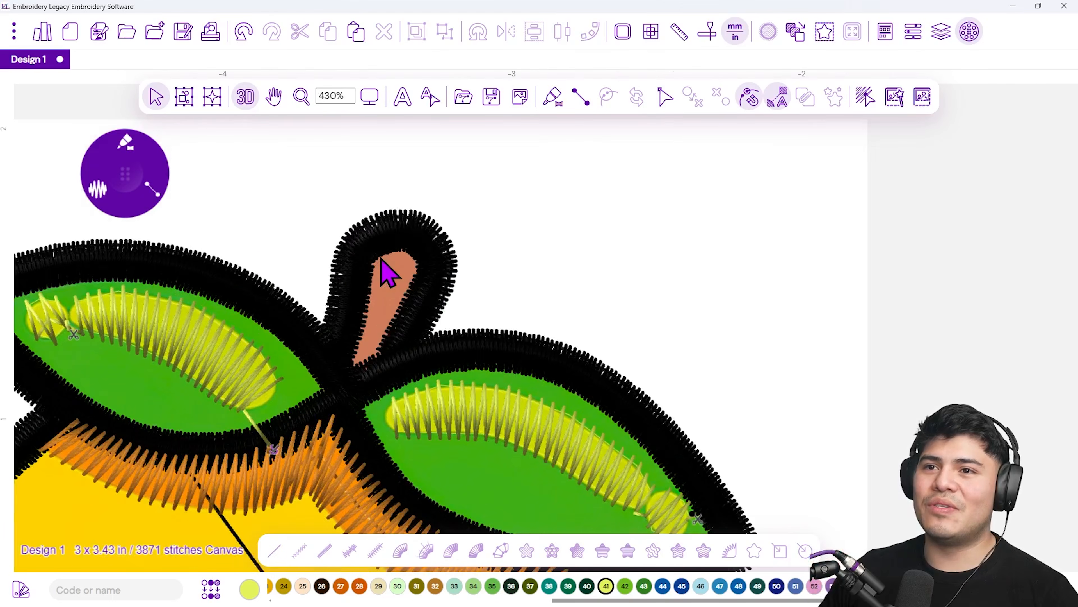
scroll(387, 272, up, 1)
click(99, 208)
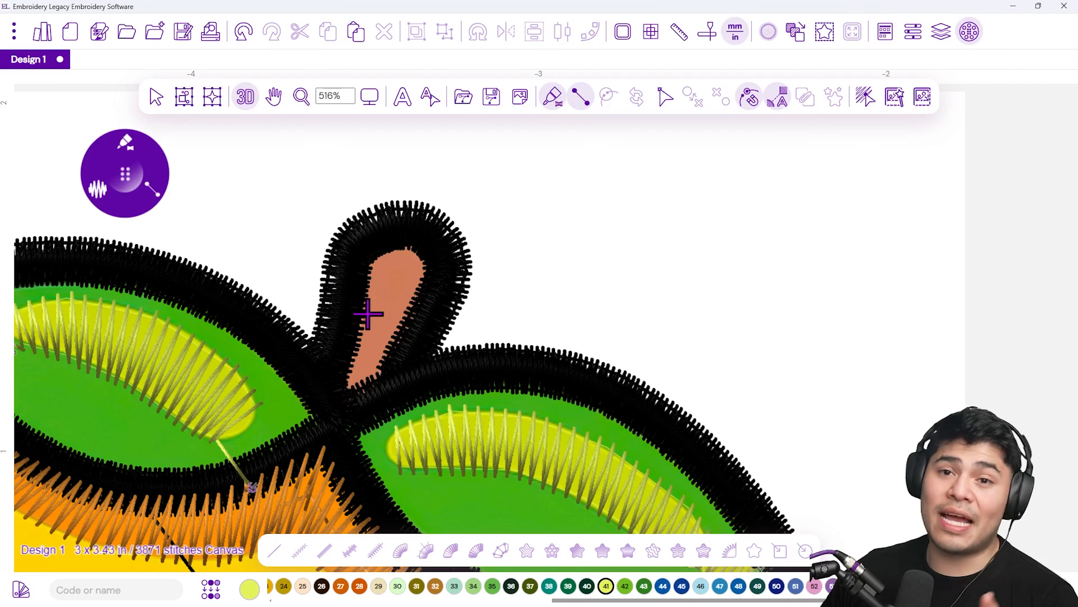
click(98, 191)
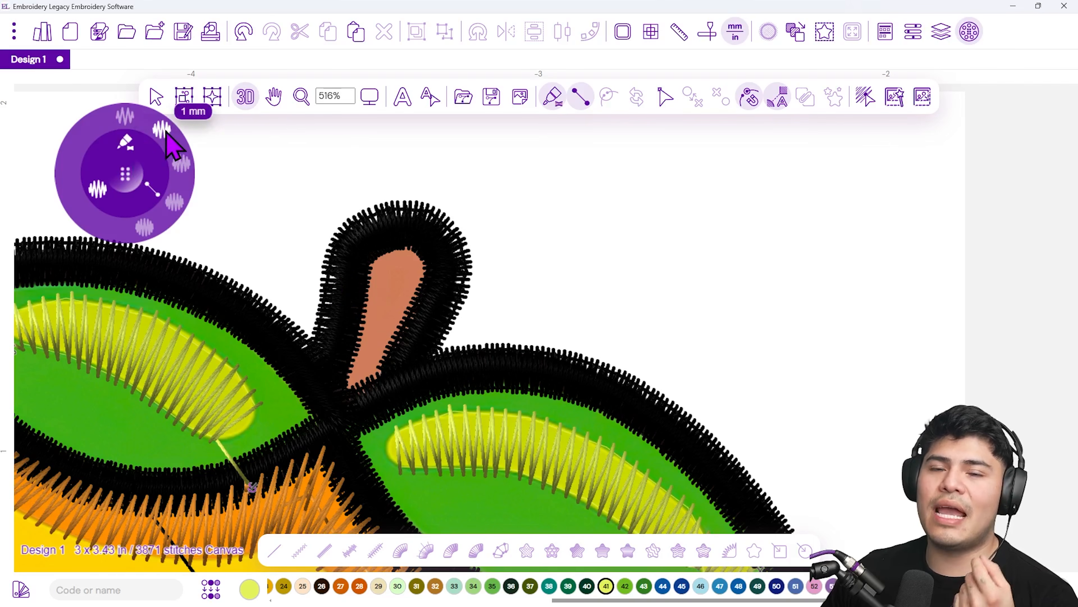
click(178, 202)
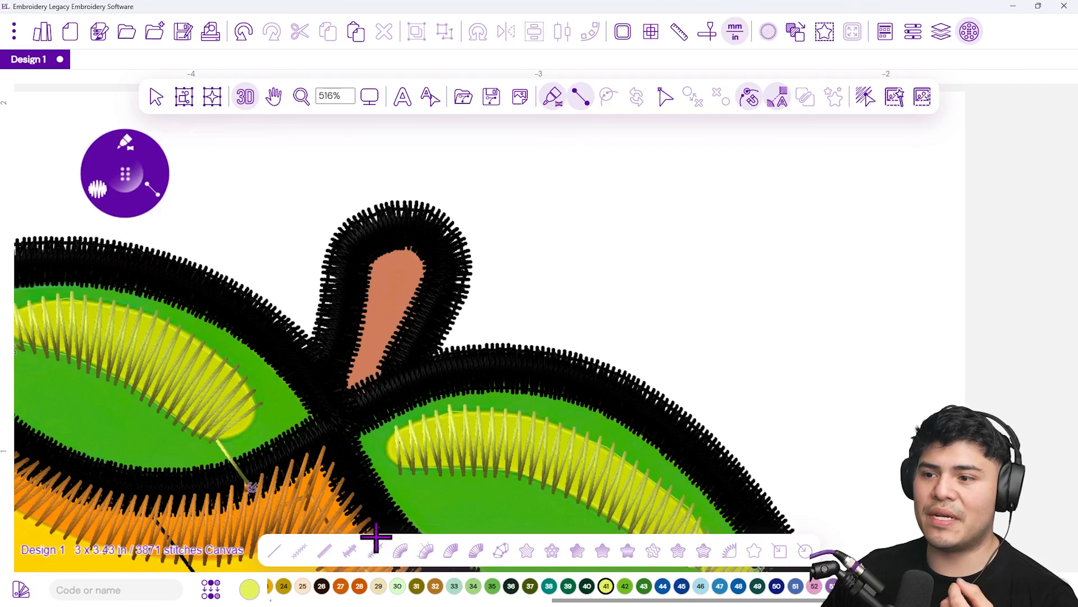
Select Brother 58 Dark Brown thread and start a satin shape on the stem, placing its first points
click(322, 587)
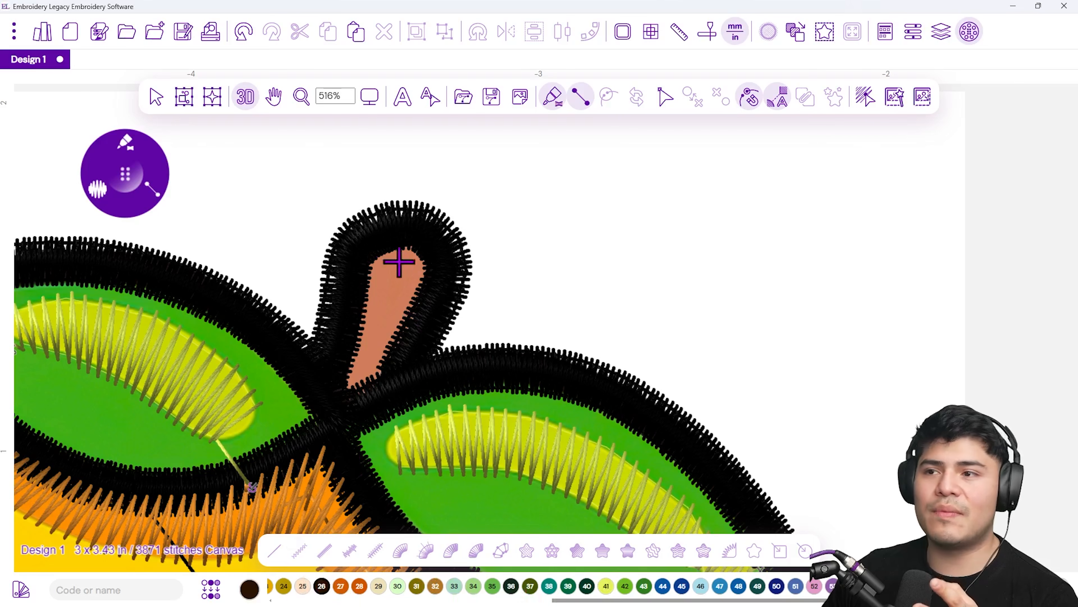
click(372, 240)
click(441, 255)
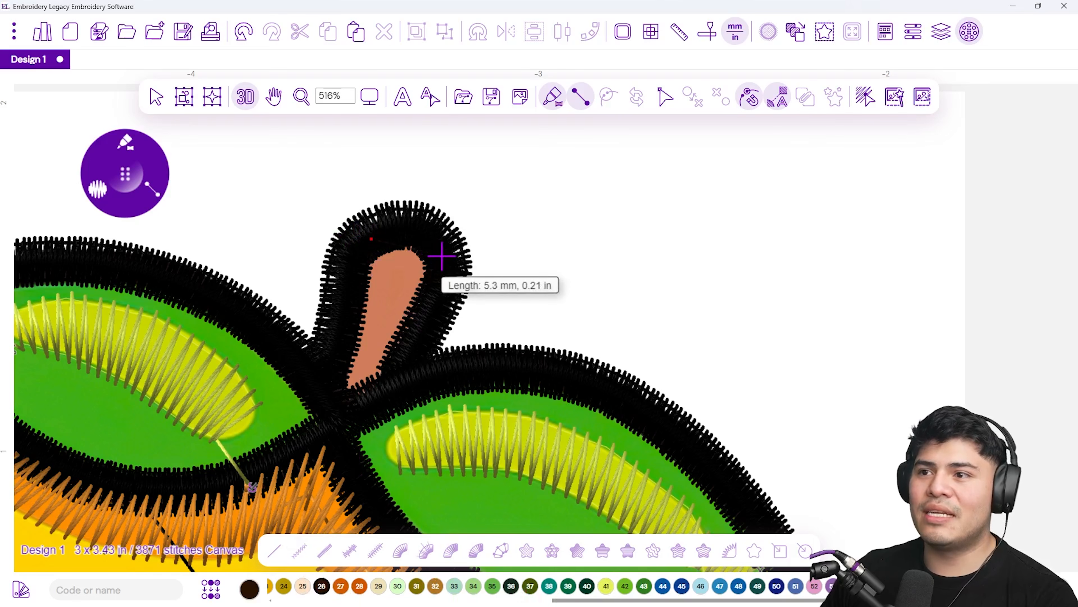
click(350, 264)
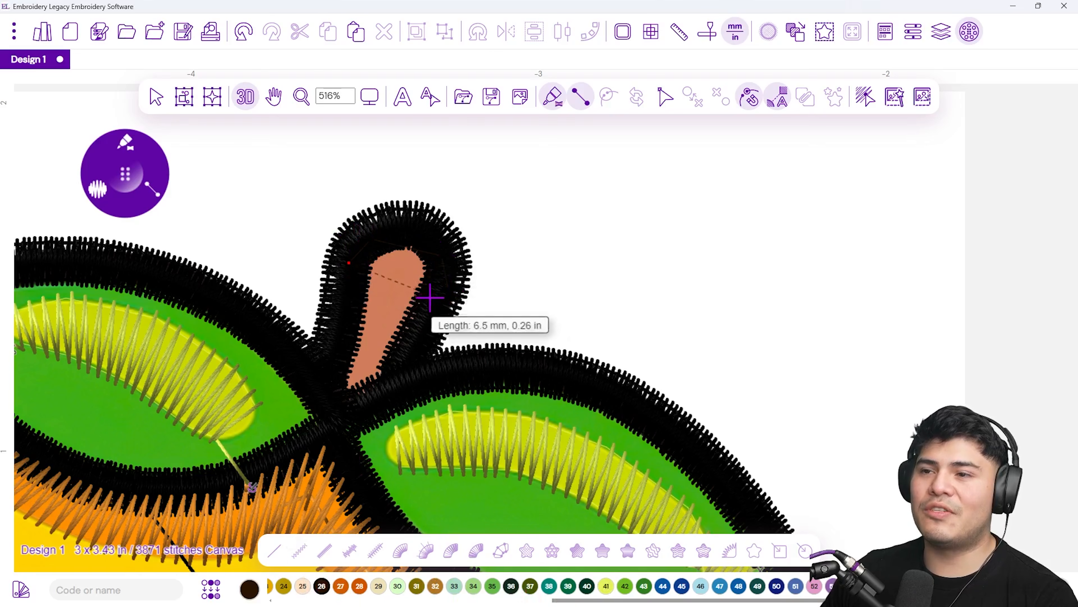
scroll(381, 320, up, 4)
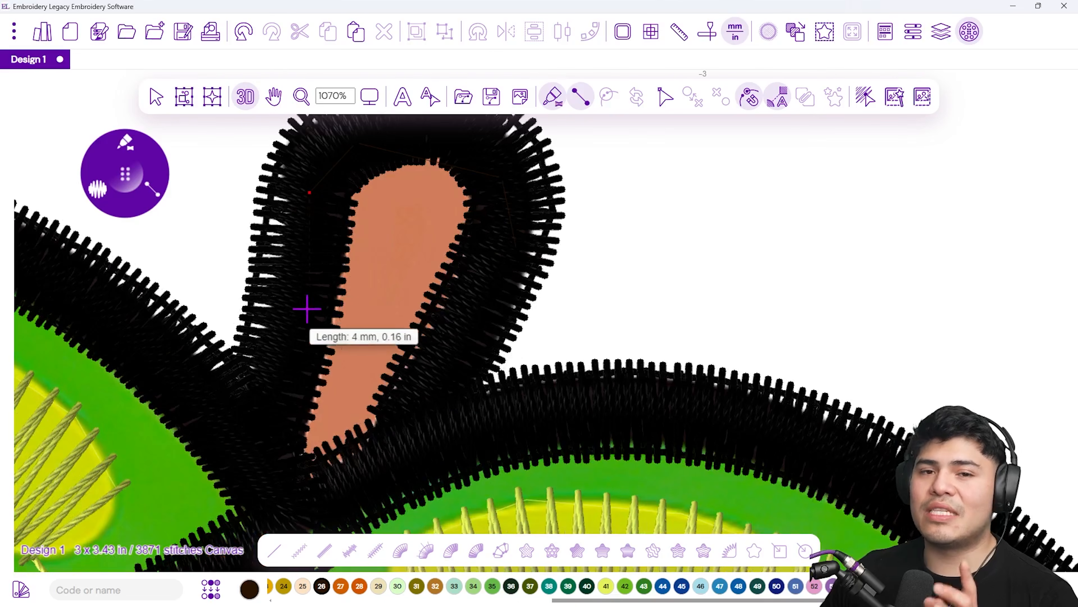
scroll(299, 293, down, 2)
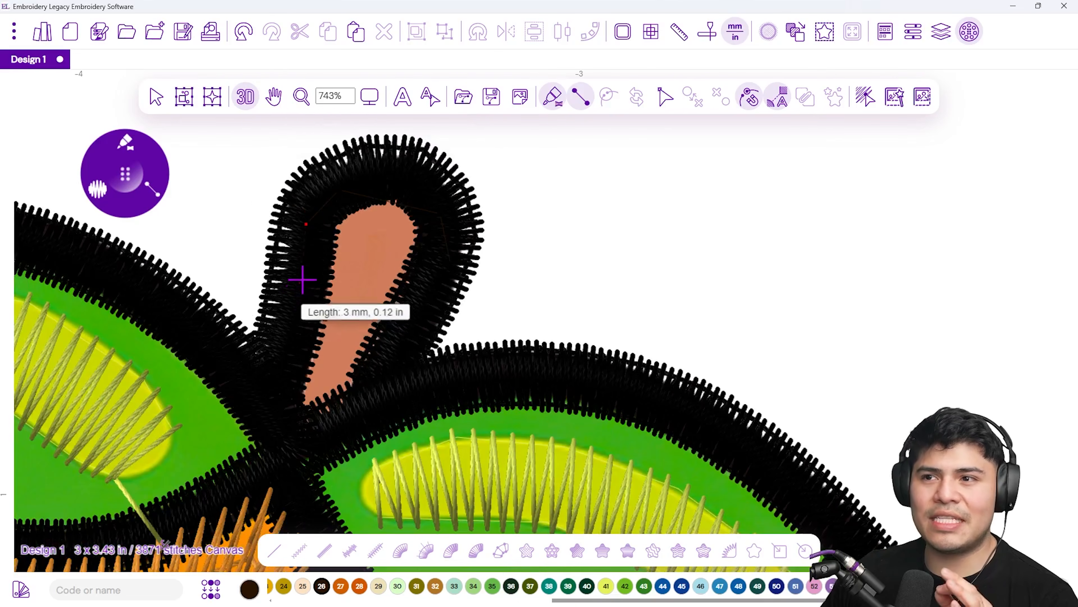
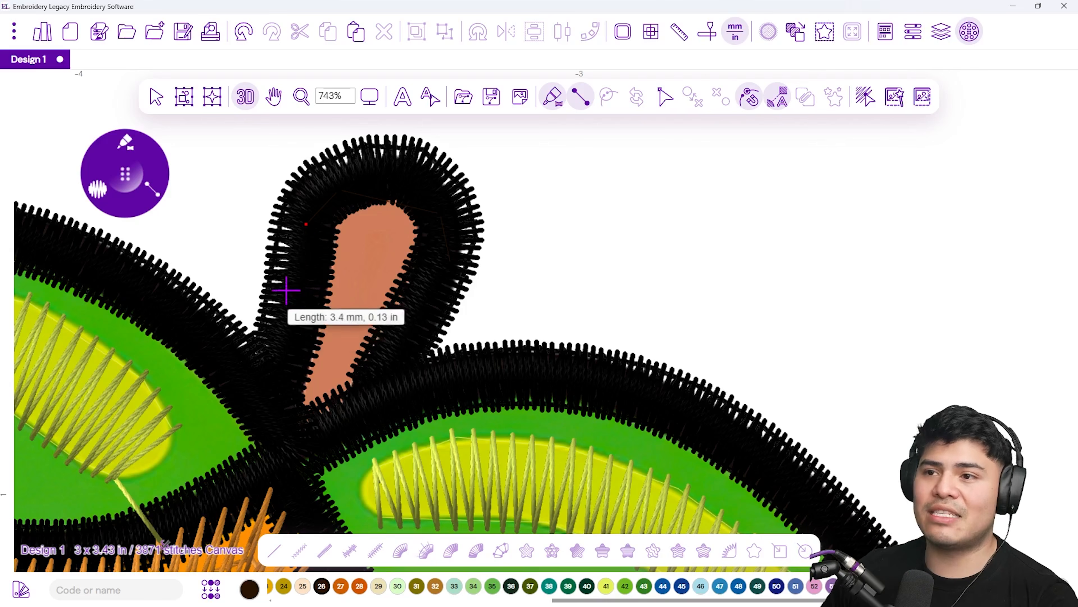
Finish the brown satin stem by placing its remaining points around the stem outline and closing the shape
click(294, 299)
click(405, 331)
click(276, 355)
click(267, 395)
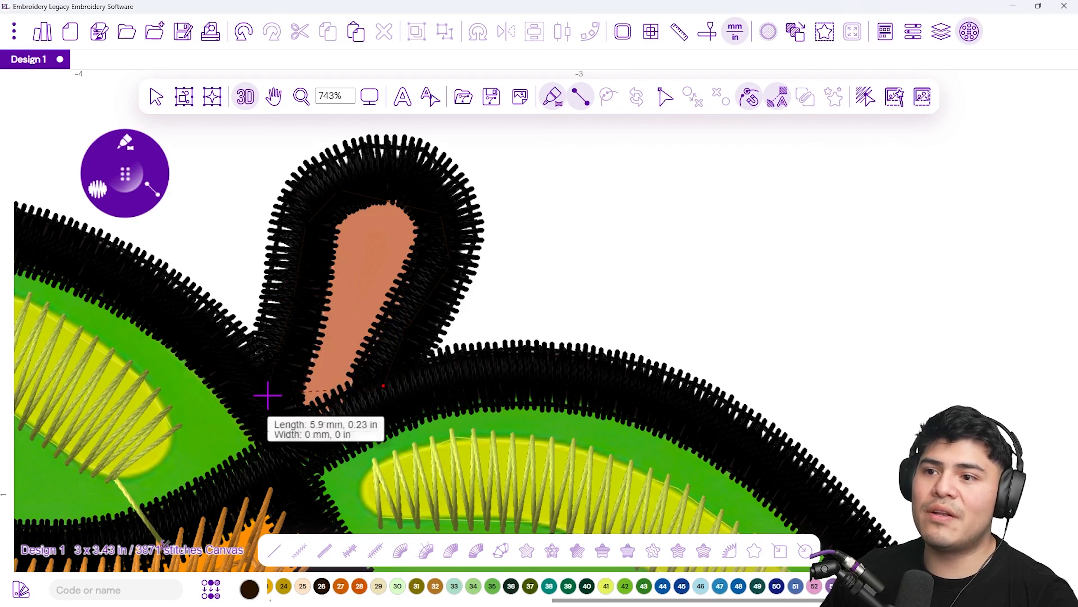
click(343, 413)
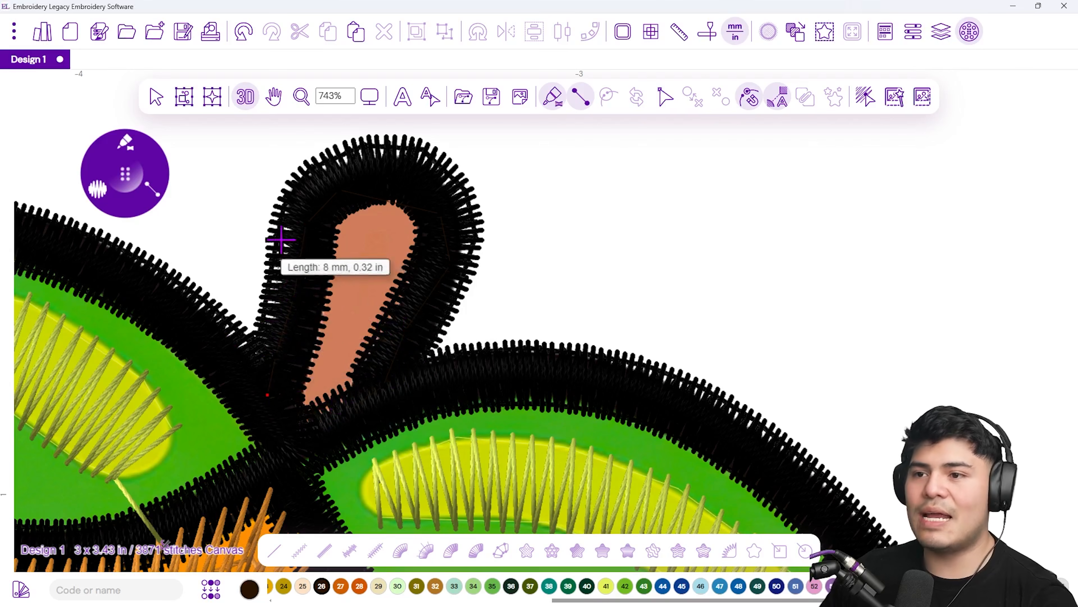
right_click(316, 412)
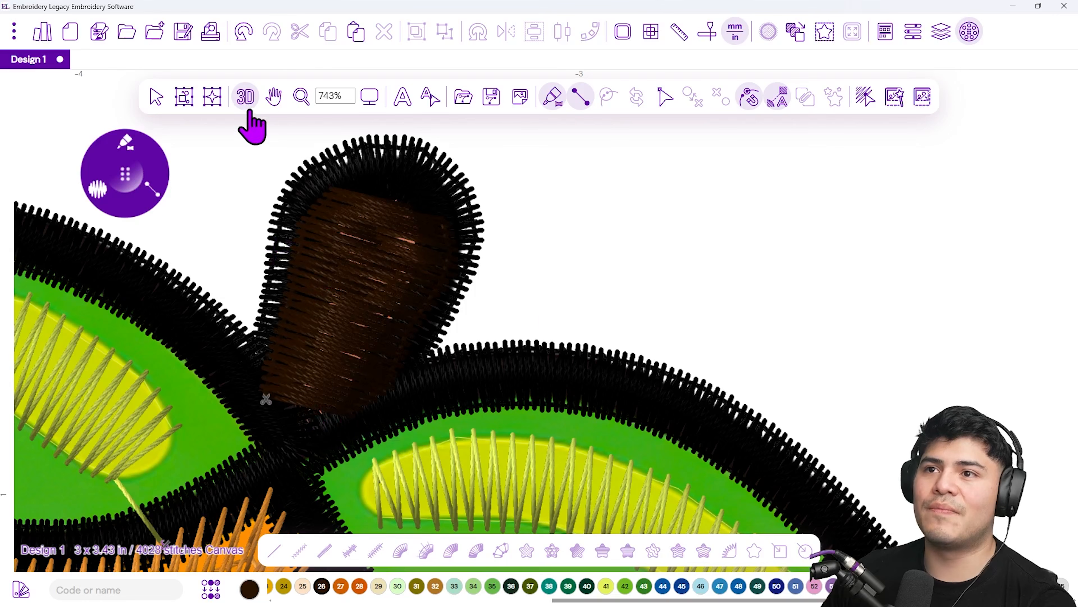
Toggle the 3D preview and zoom out and in to inspect the new stem within the design
click(245, 96)
scroll(289, 317, down, 3)
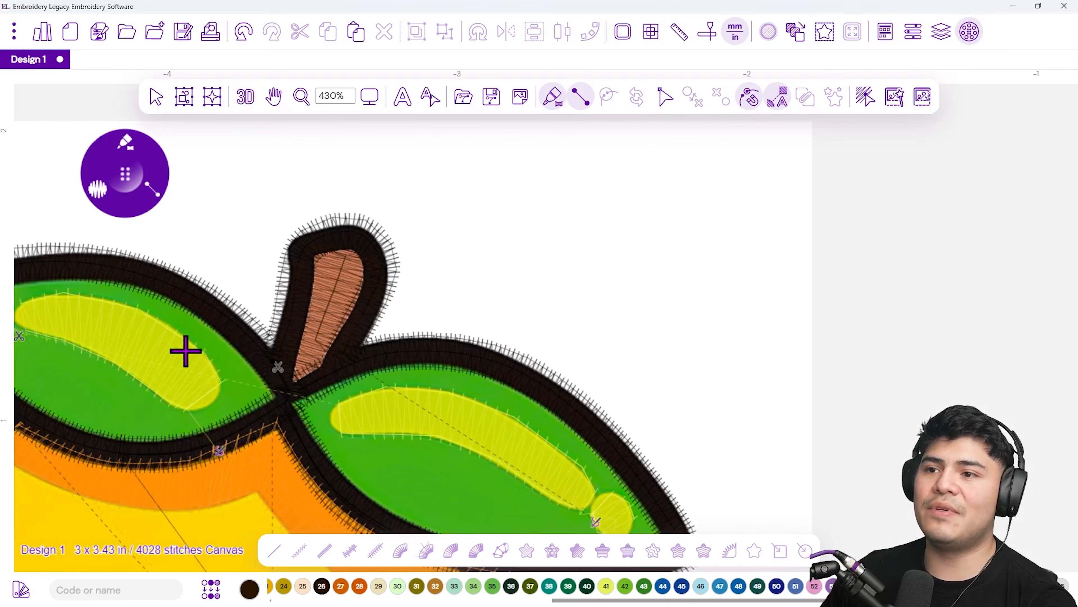
scroll(185, 351, up, 2)
click(245, 96)
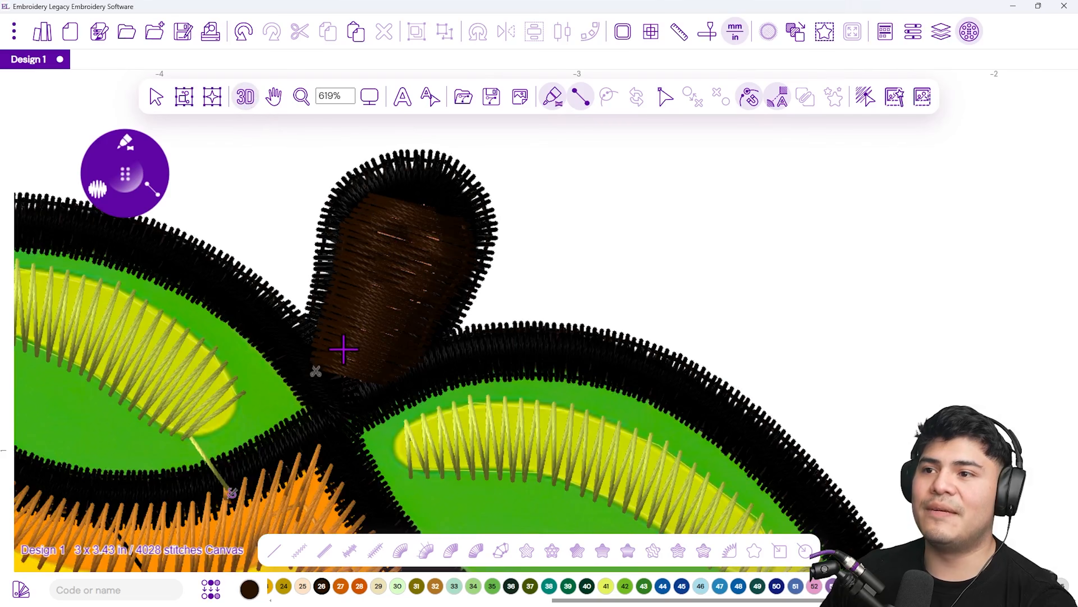
scroll(340, 352, down, 8)
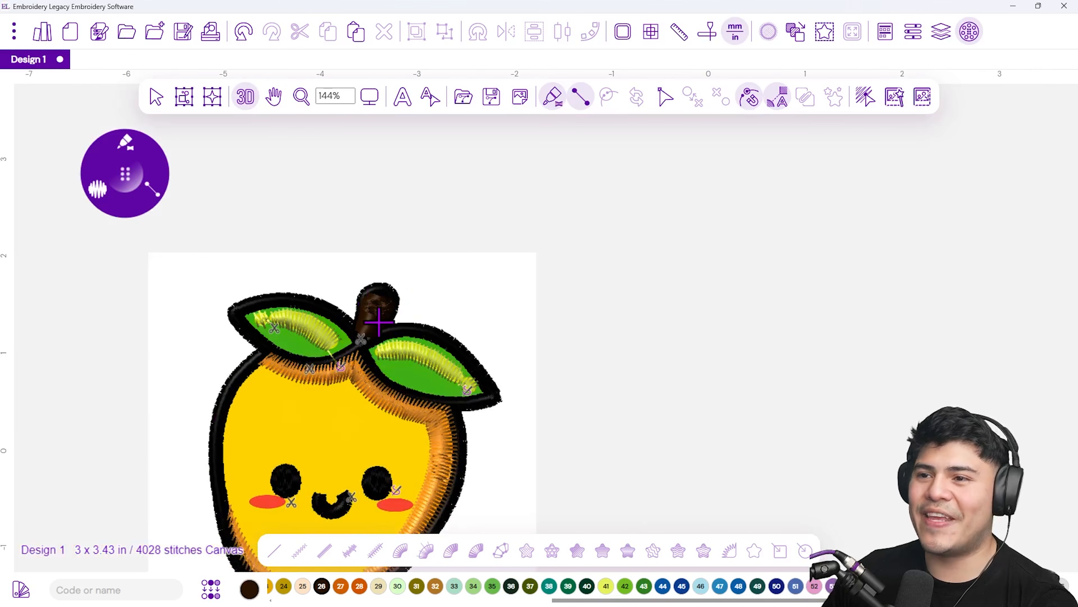
scroll(379, 322, up, 4)
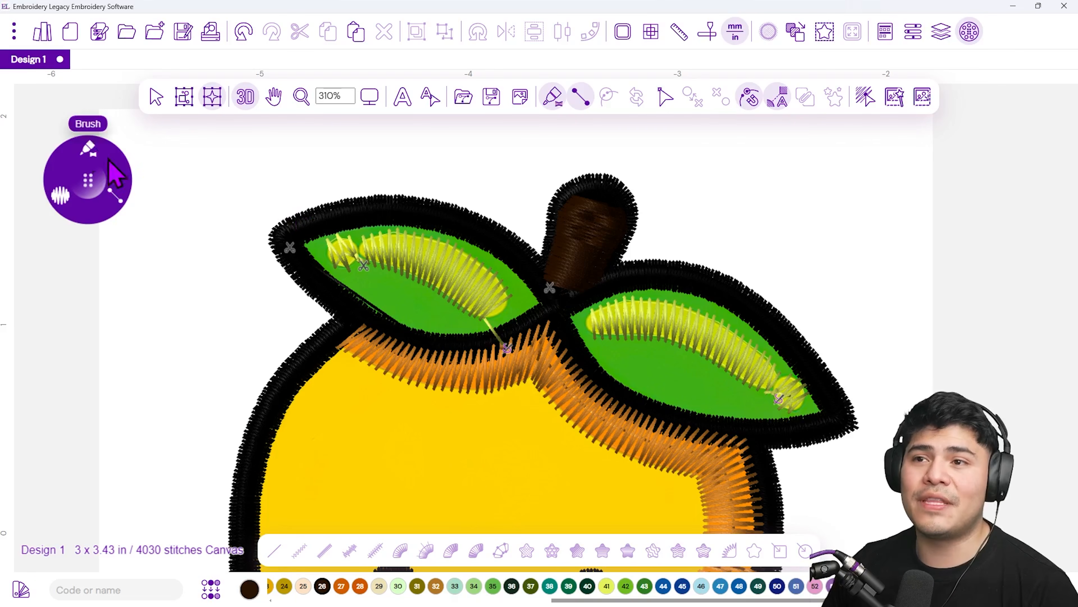
Switch the stitch type to Fill with 0.4 mm density and the Fast Draw input mode
click(88, 153)
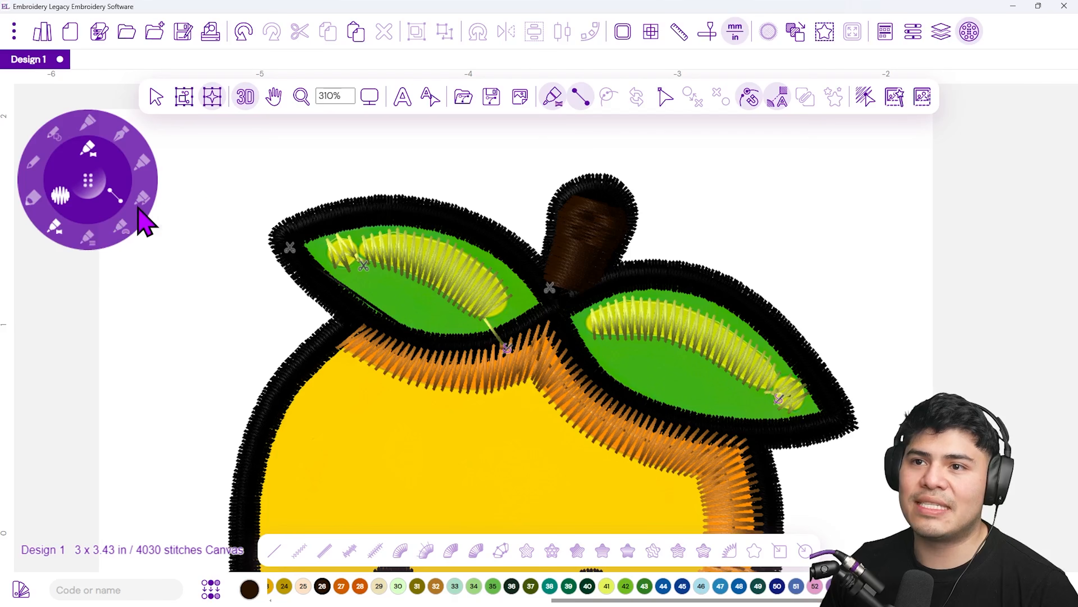
click(121, 228)
click(56, 180)
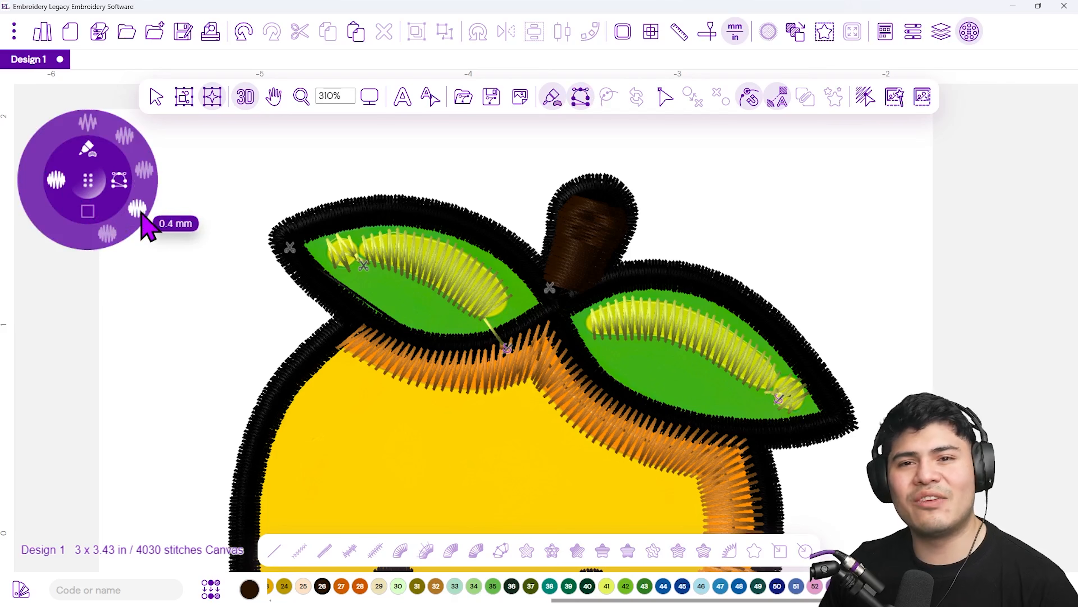
click(142, 221)
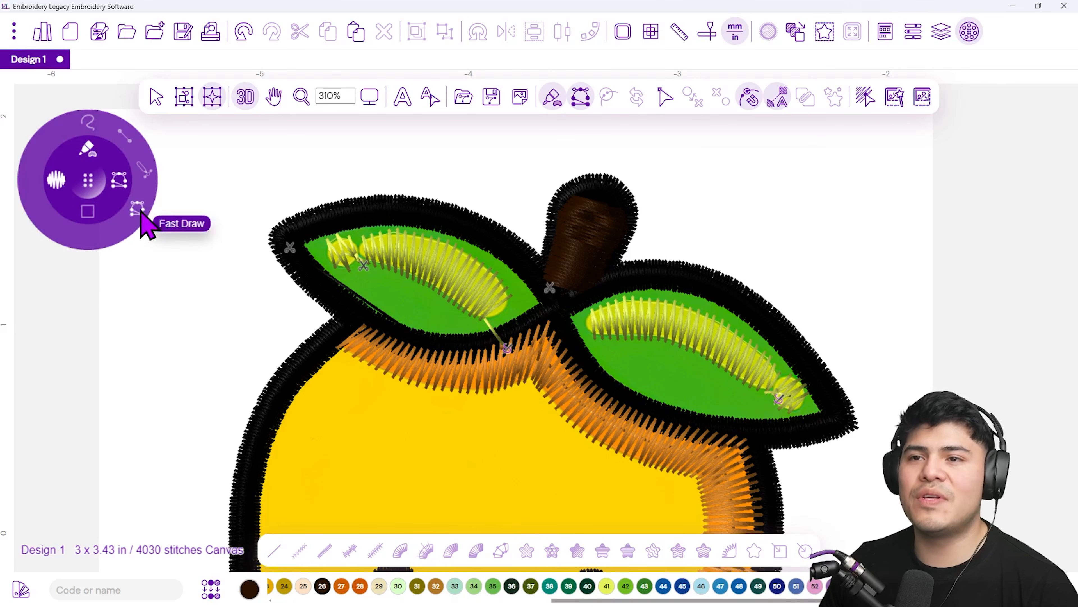
click(141, 215)
Select thread 42 green and trace a closed fill shape around the left leaf's outline
scroll(403, 268, up, 1)
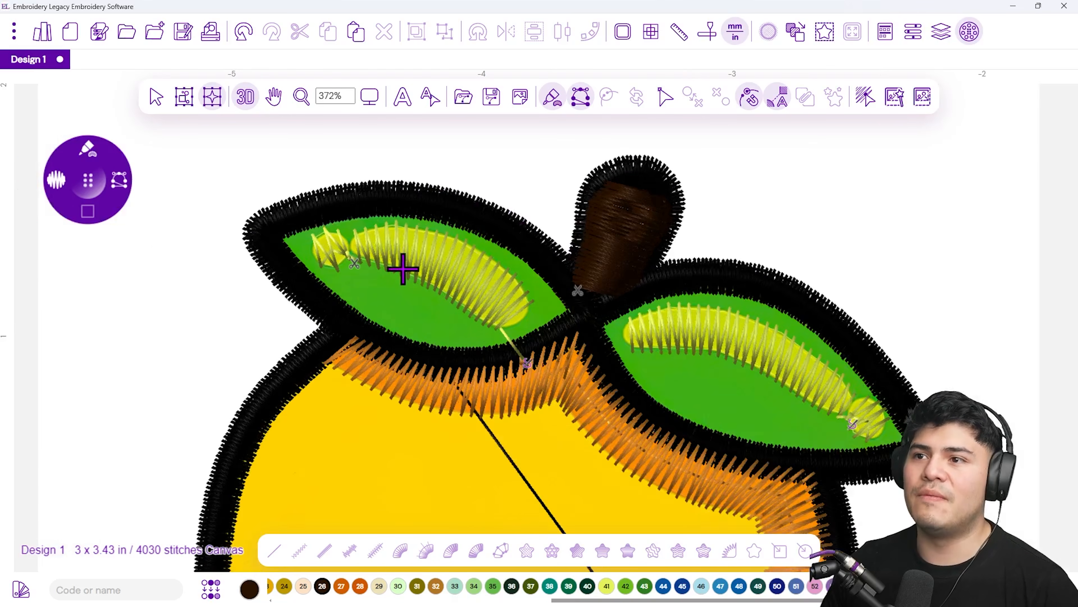
scroll(403, 268, up, 3)
drag(404, 212, 405, 253)
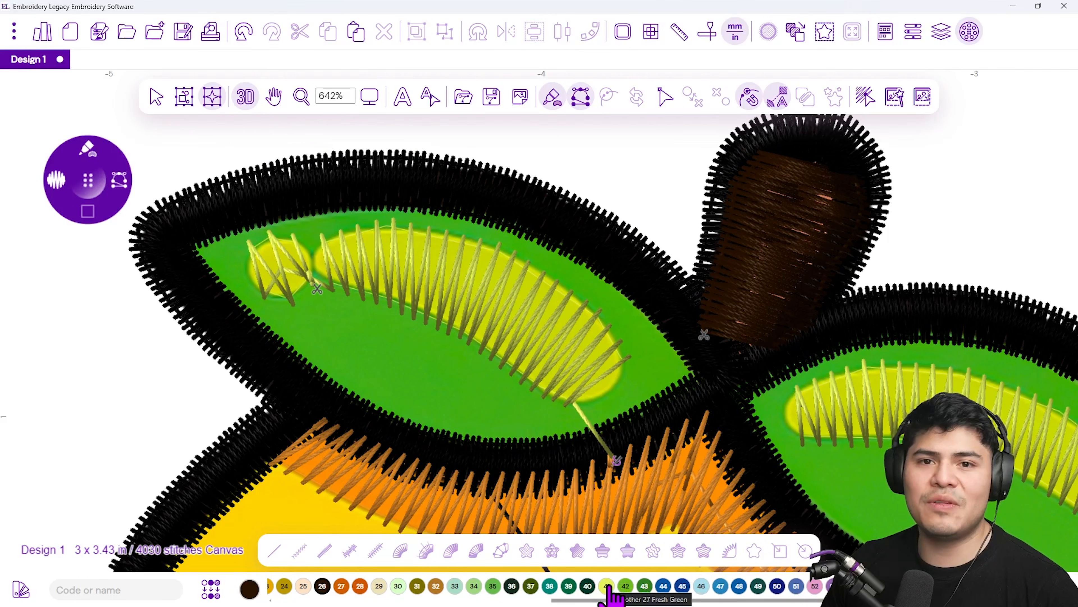
click(626, 590)
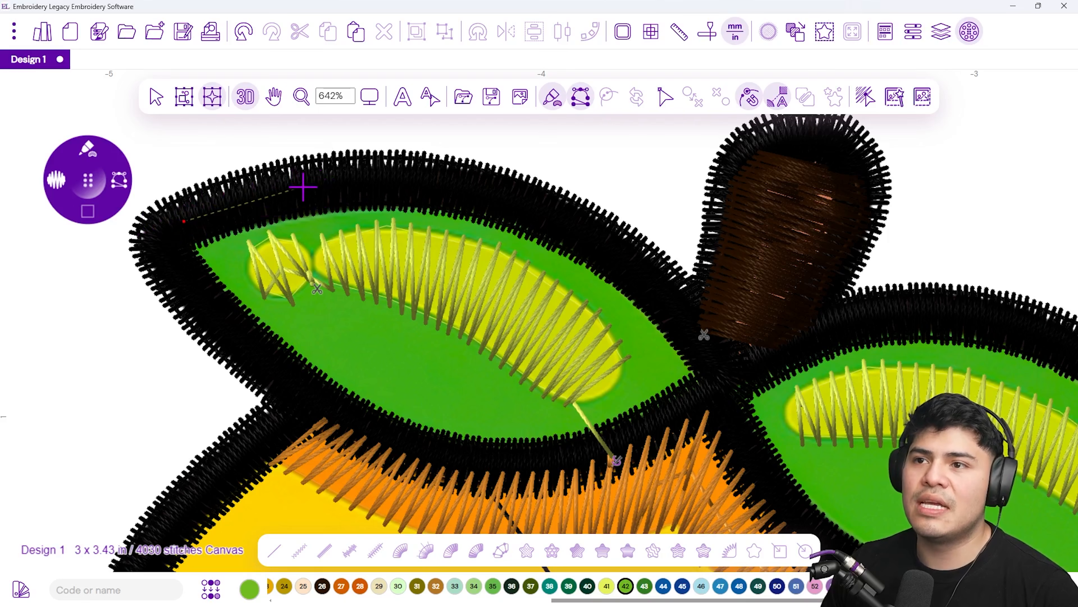
mouse_move(303, 187)
mouse_down()
mouse_move(466, 185)
mouse_move(542, 209)
mouse_move(636, 282)
mouse_move(642, 275)
mouse_move(705, 348)
mouse_up()
click(705, 346)
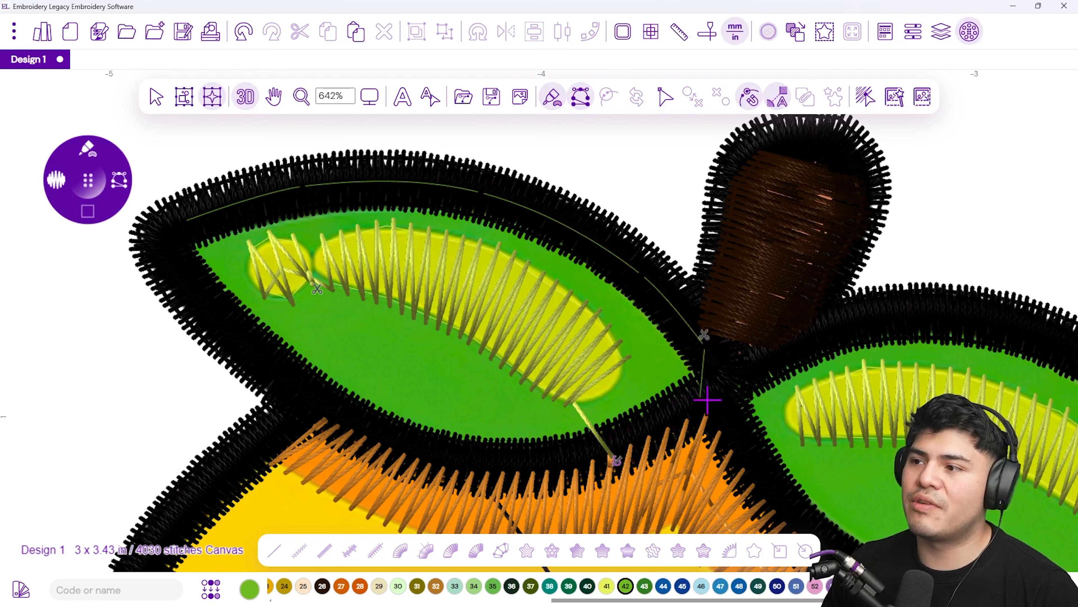
click(628, 442)
click(490, 465)
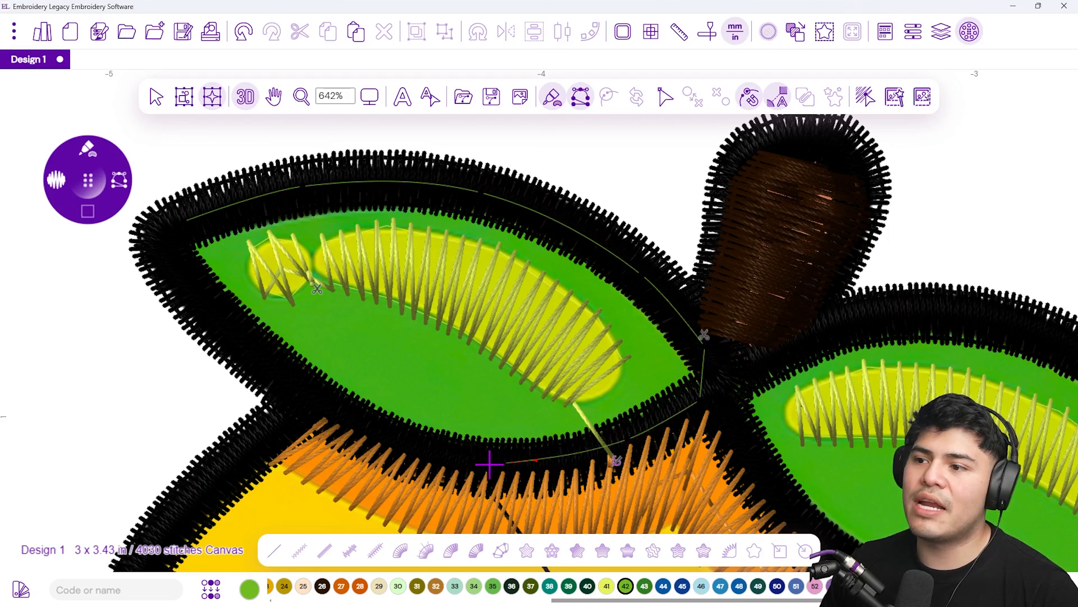
click(358, 430)
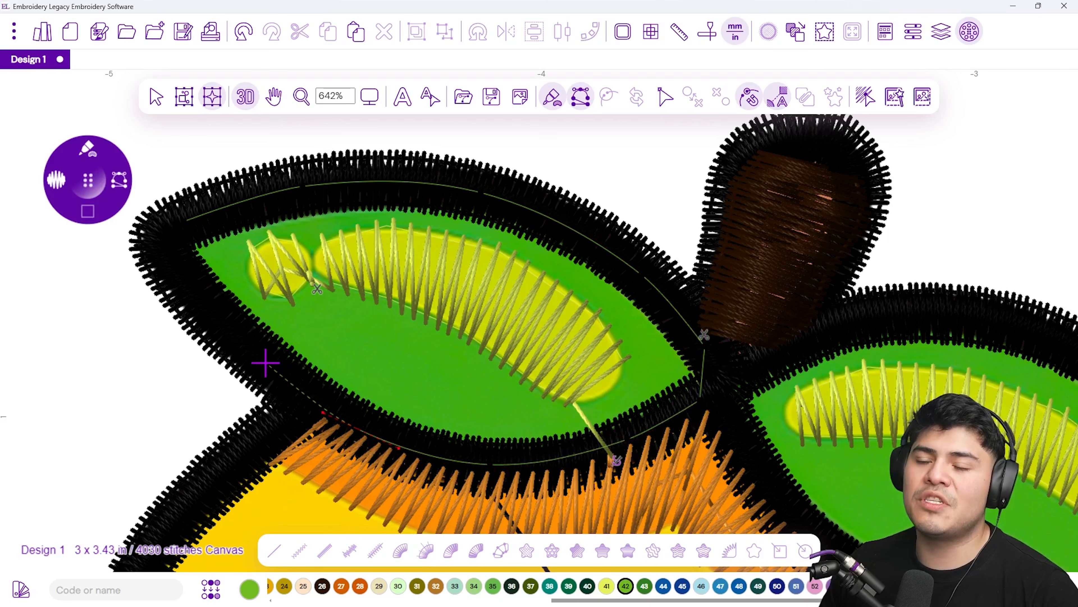
click(199, 297)
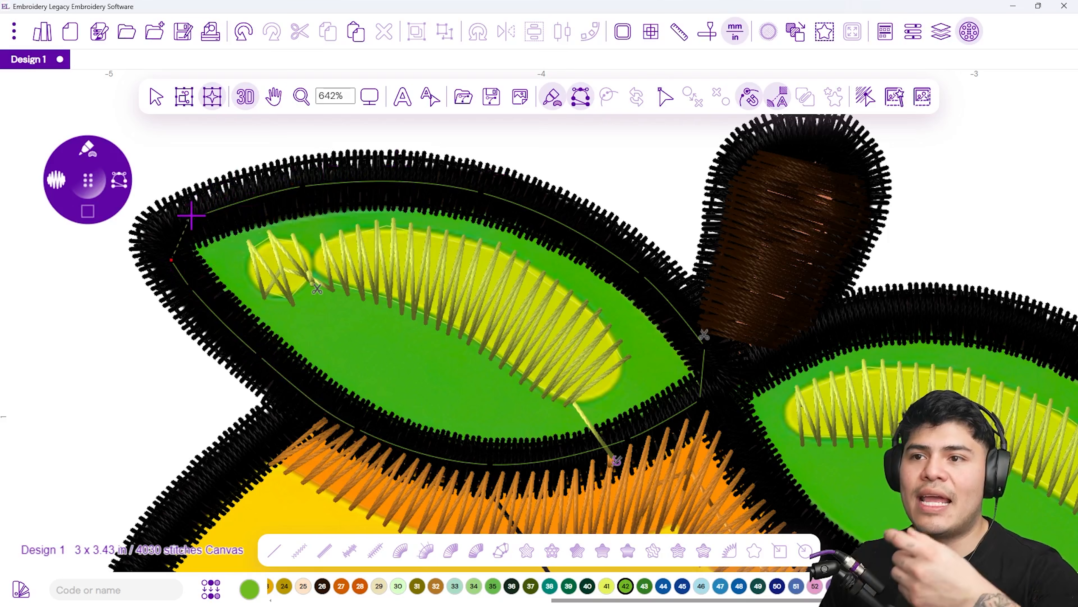
click(181, 227)
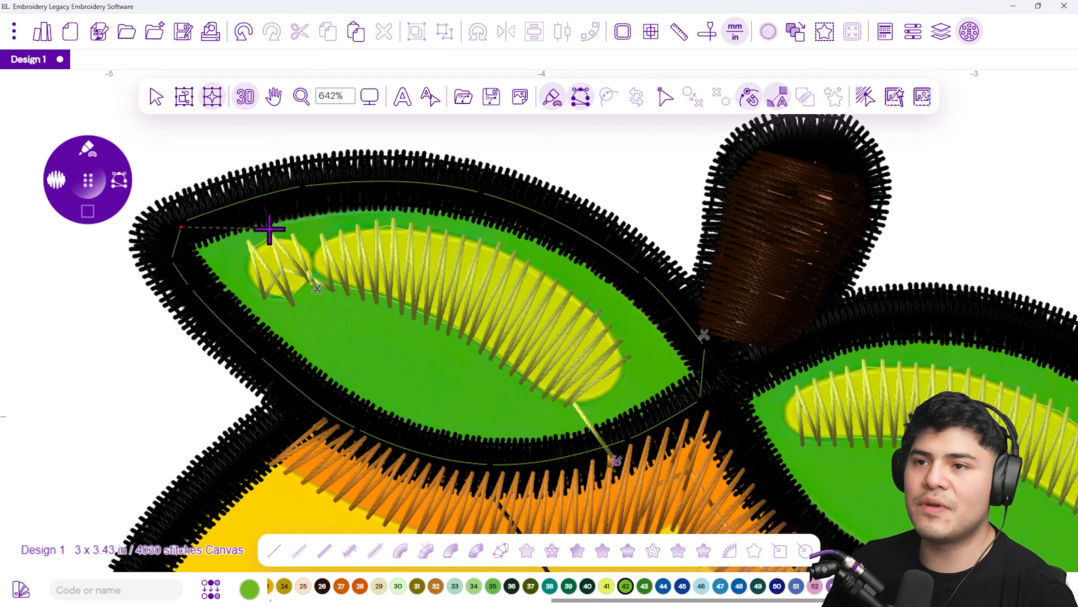
key(Return)
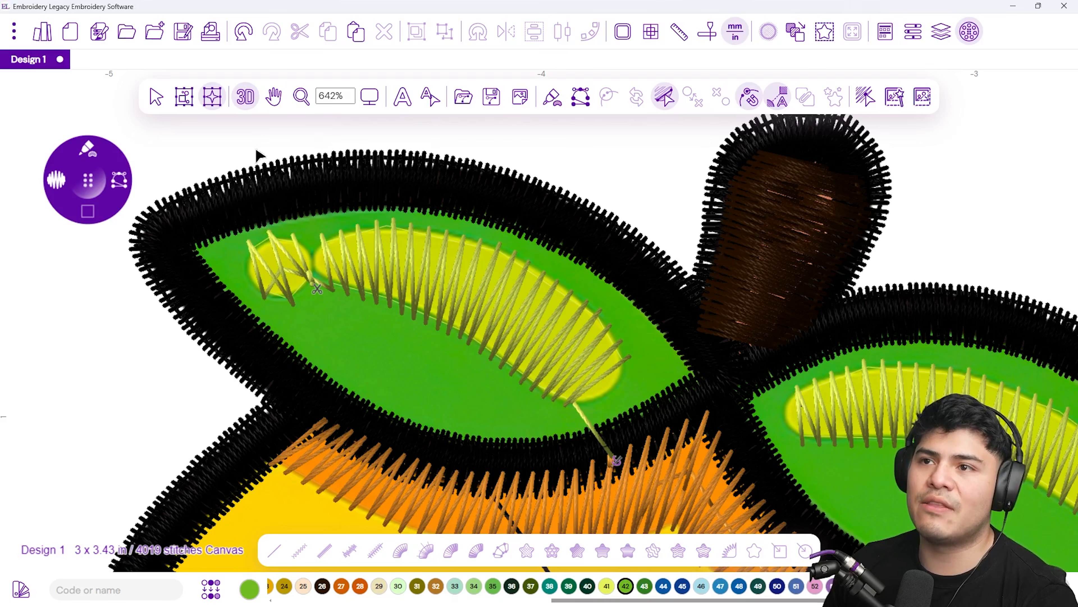
Set the left leaf fill's stitch direction with an angle line drawn across the leaf
click(246, 98)
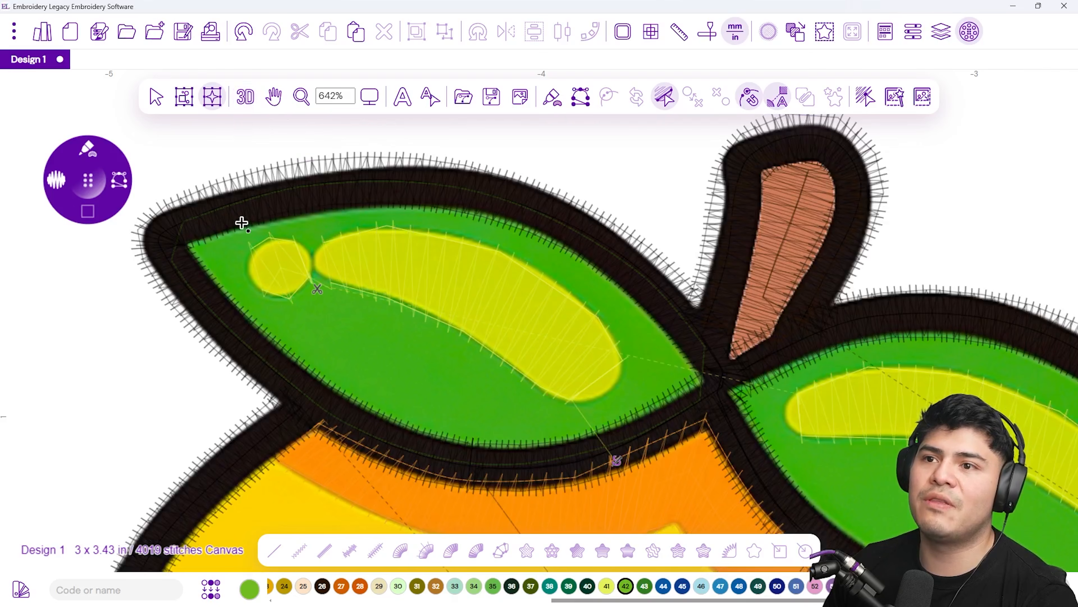
scroll(241, 221, up, 2)
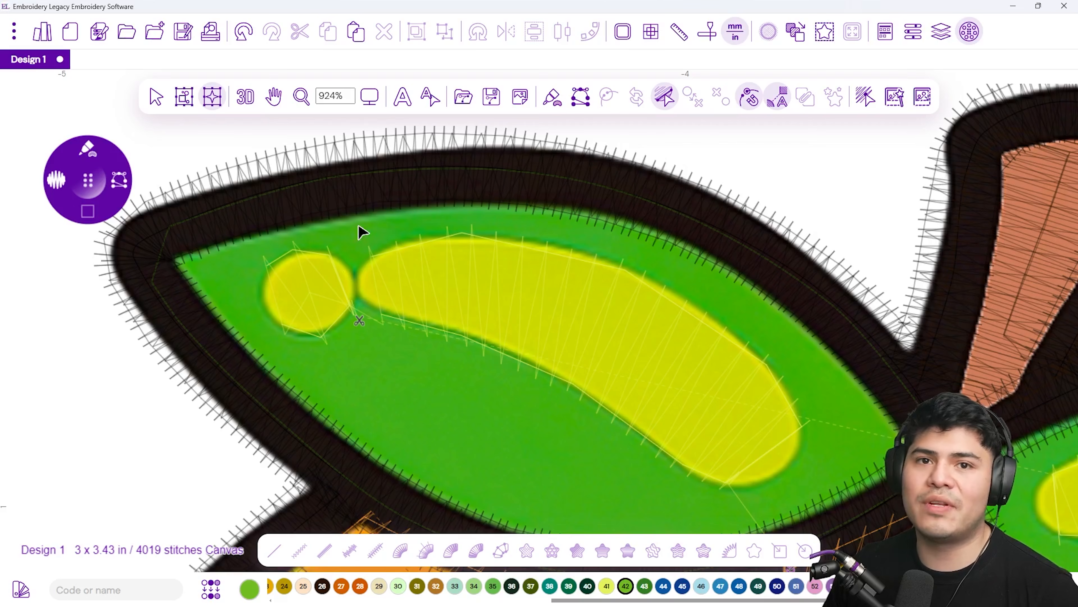
click(356, 175)
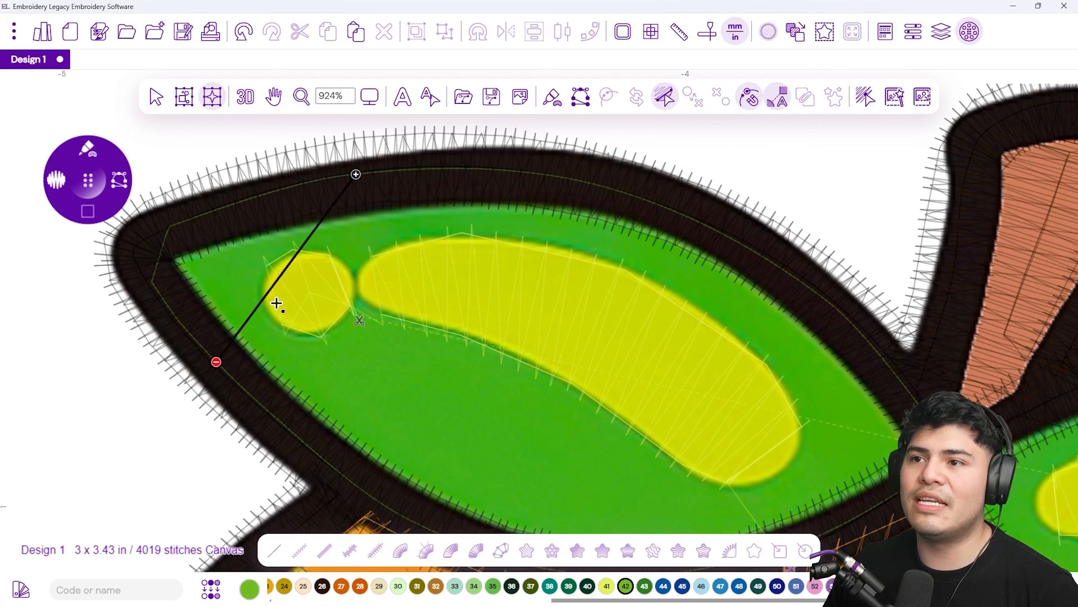
click(287, 427)
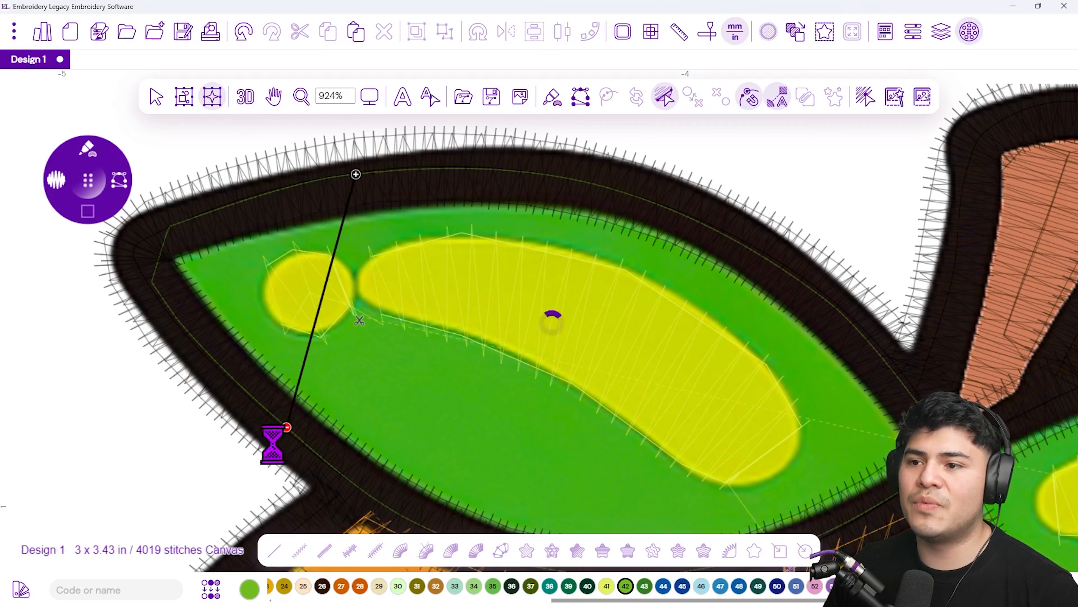
right_click(347, 331)
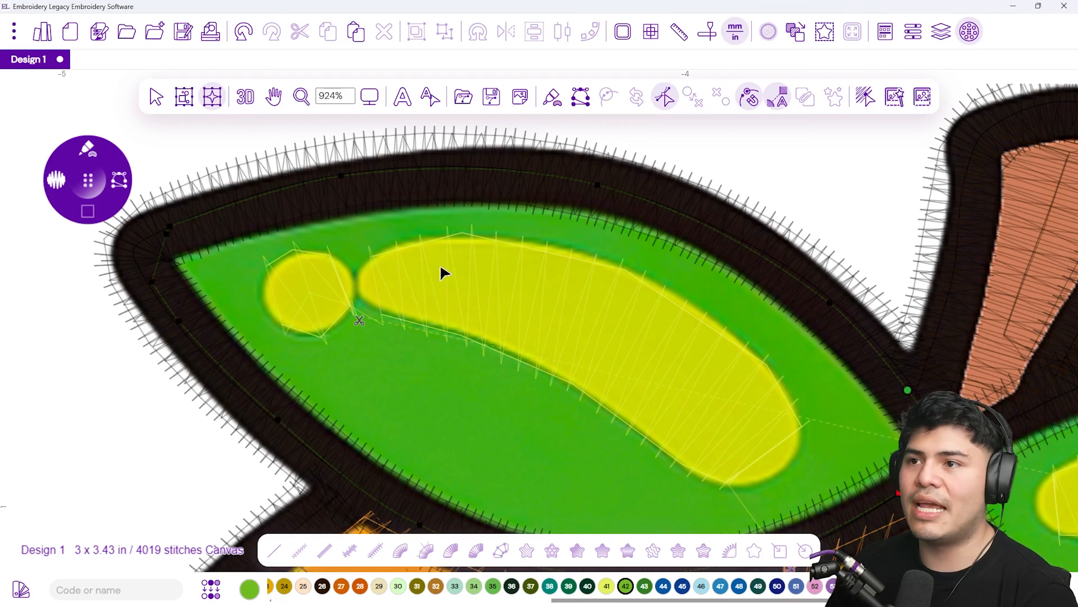
right_click(705, 326)
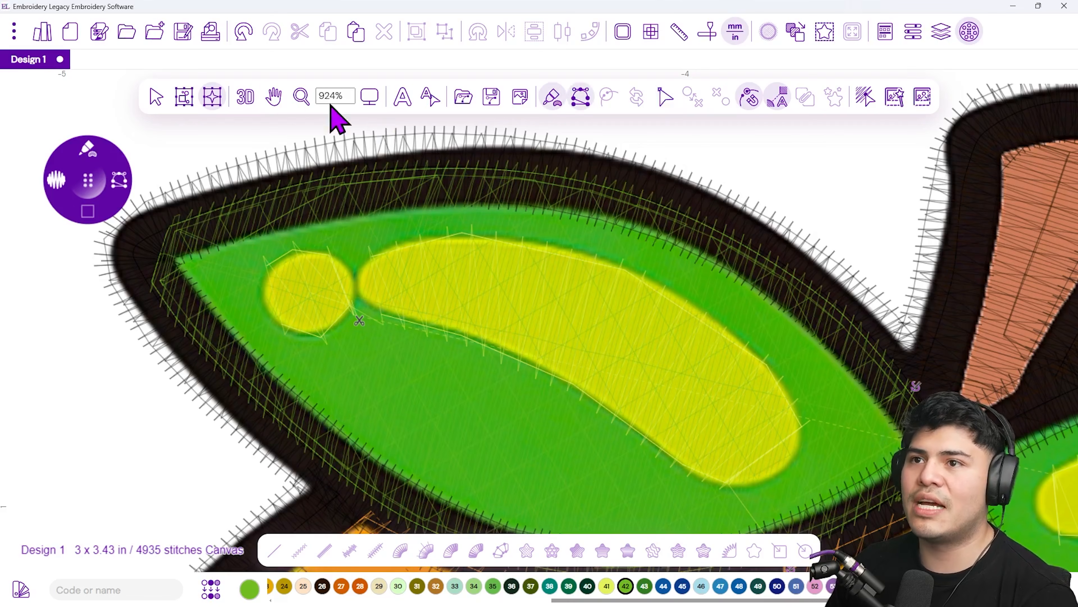
Preview the filled left leaf in 3D, then return to the flat view around the right leaf
click(256, 106)
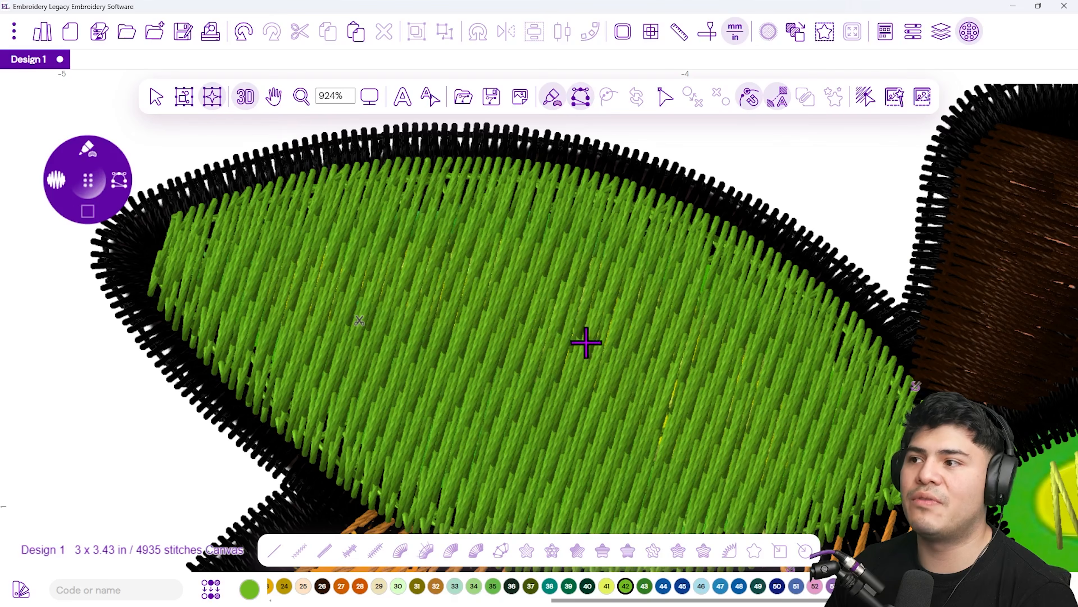
scroll(763, 404, down, 3)
scroll(763, 405, down, 1)
scroll(795, 422, down, 1)
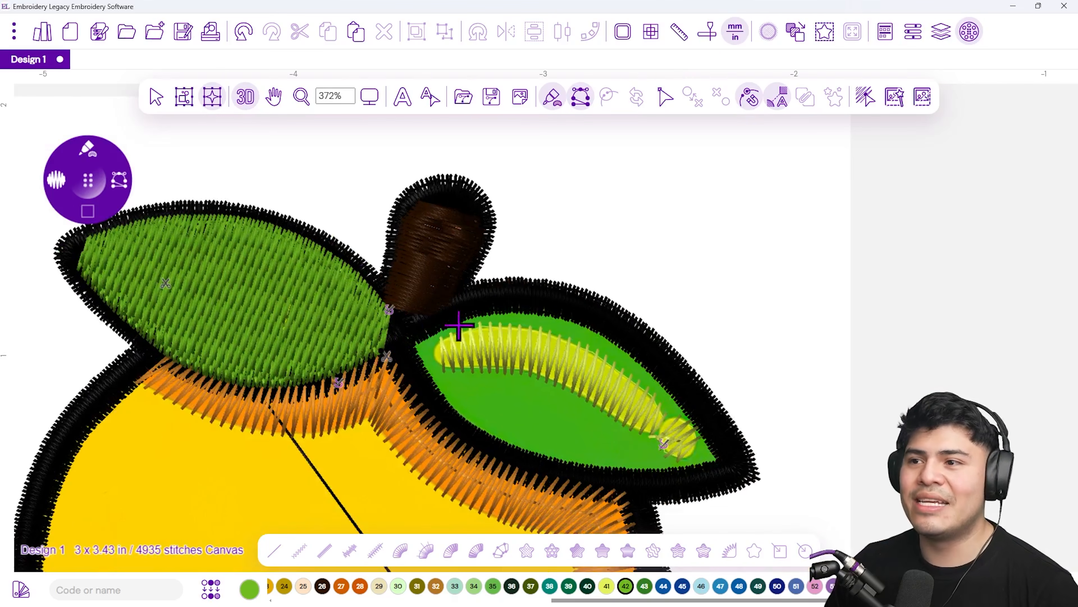
scroll(564, 366, up, 1)
click(255, 104)
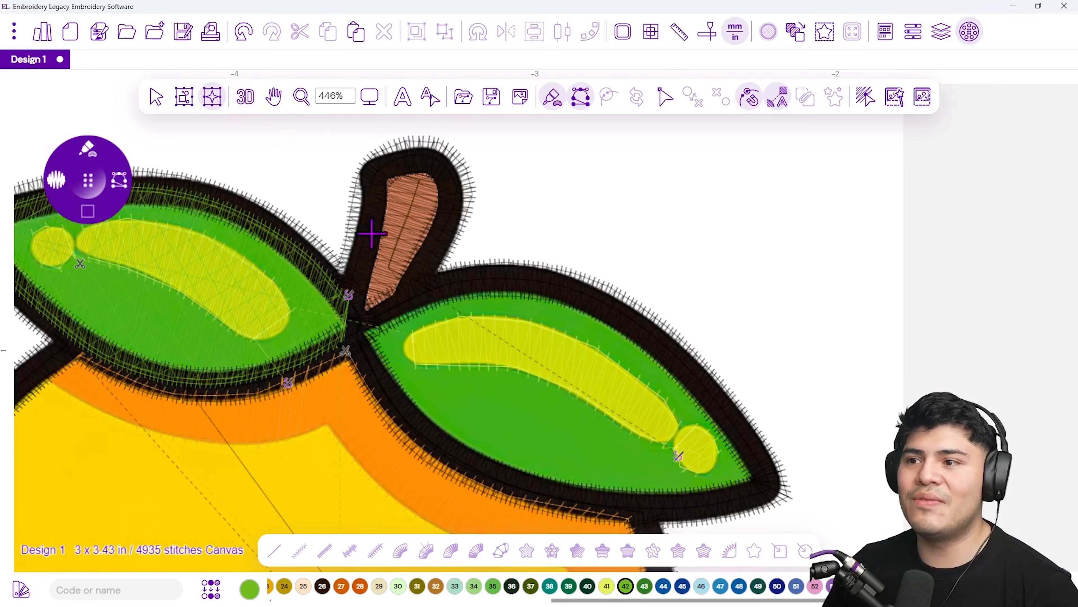
scroll(508, 411, up, 1)
scroll(508, 411, up, 1)
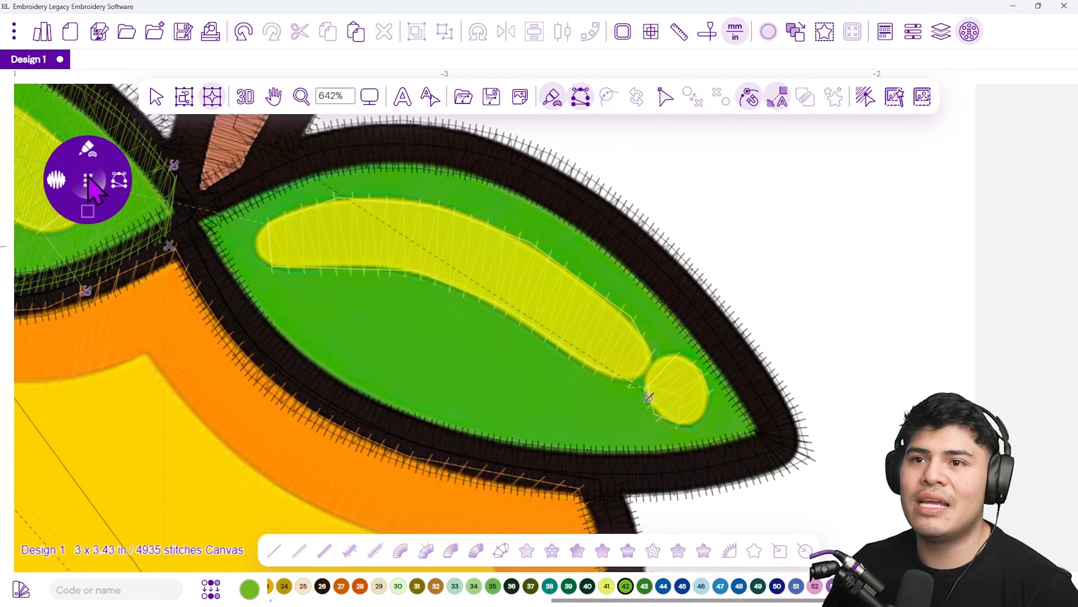
Trace a closed fill shape around the right leaf's outline with the green thread
drag(89, 181, 154, 328)
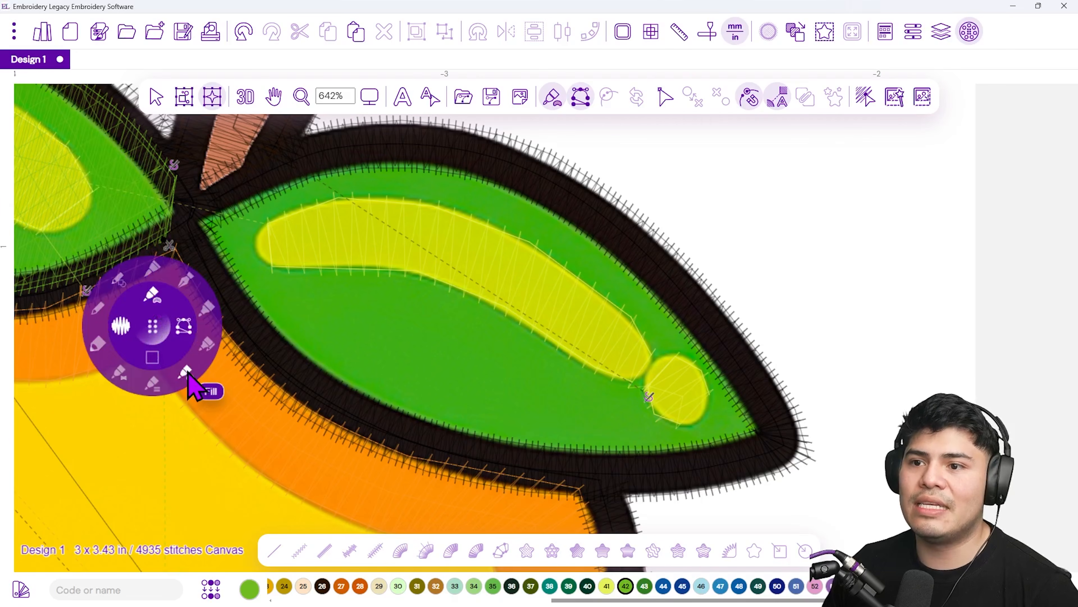
drag(152, 325, 789, 185)
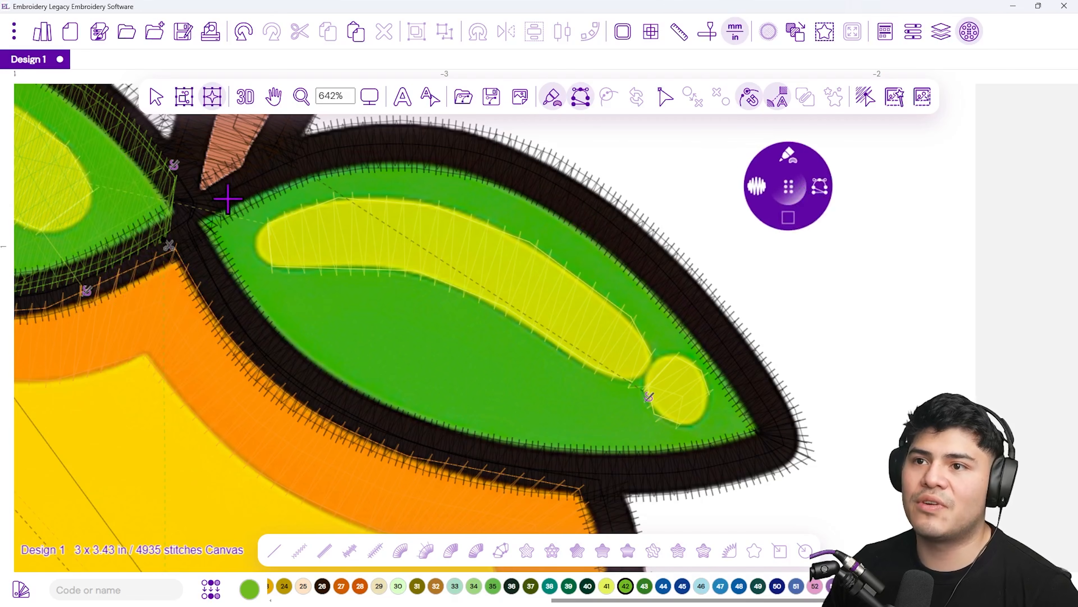
click(216, 195)
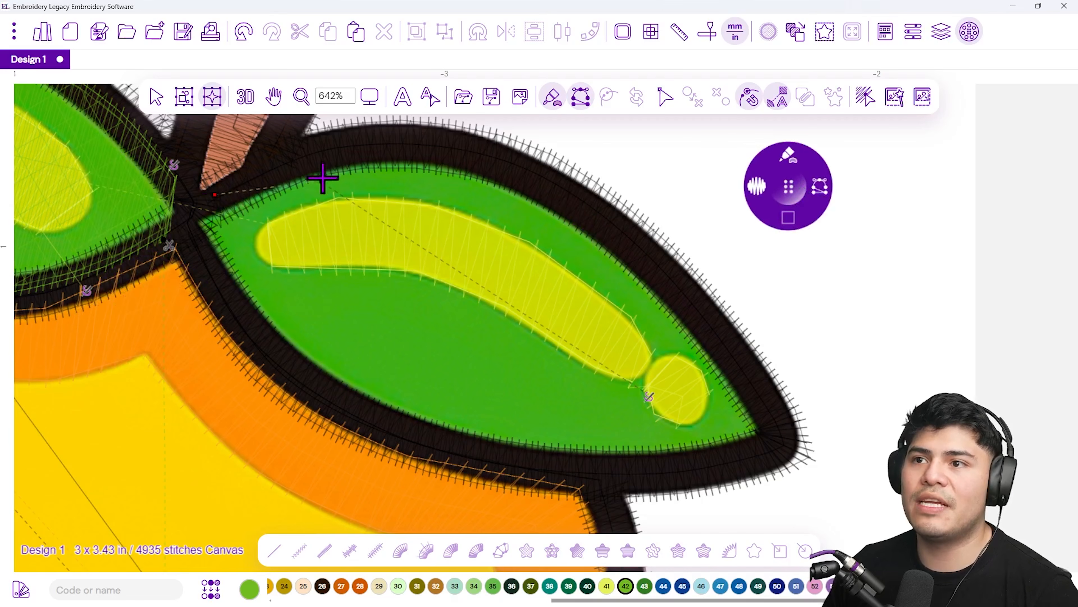
click(328, 148)
click(490, 159)
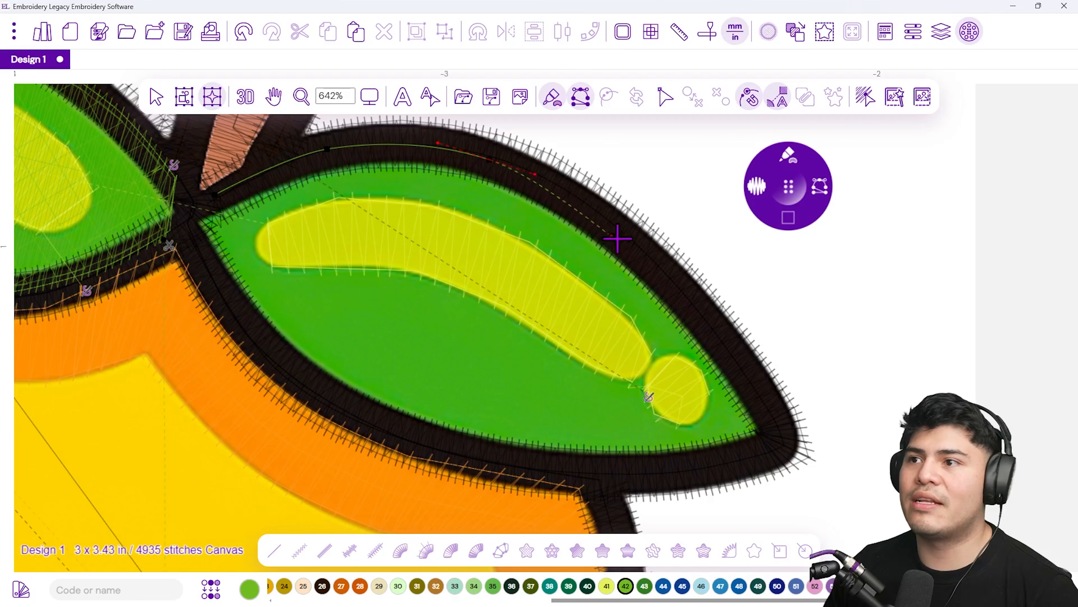
click(634, 242)
click(759, 397)
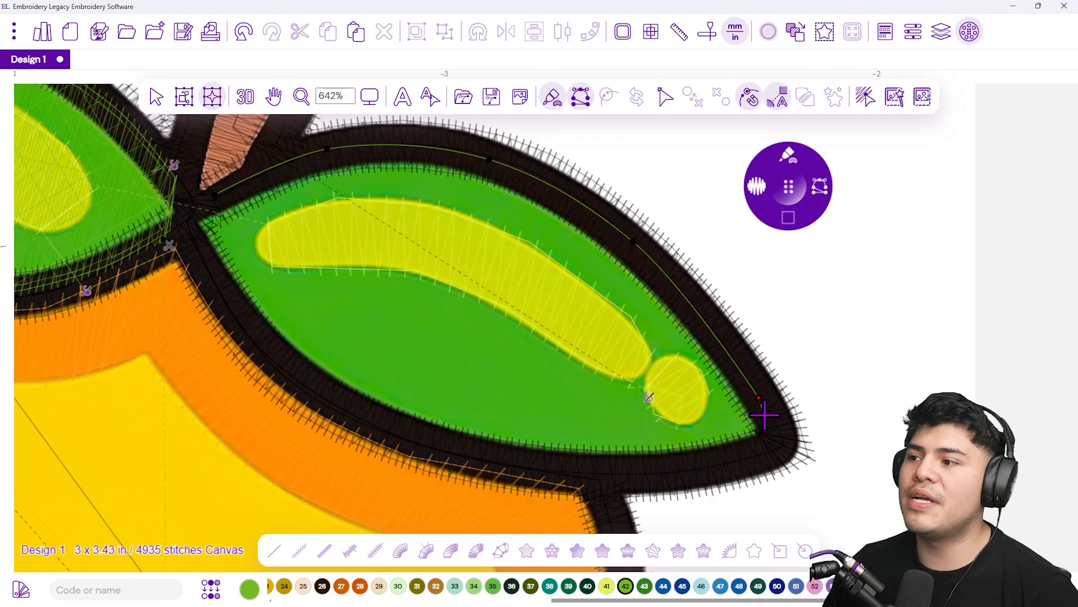
click(769, 436)
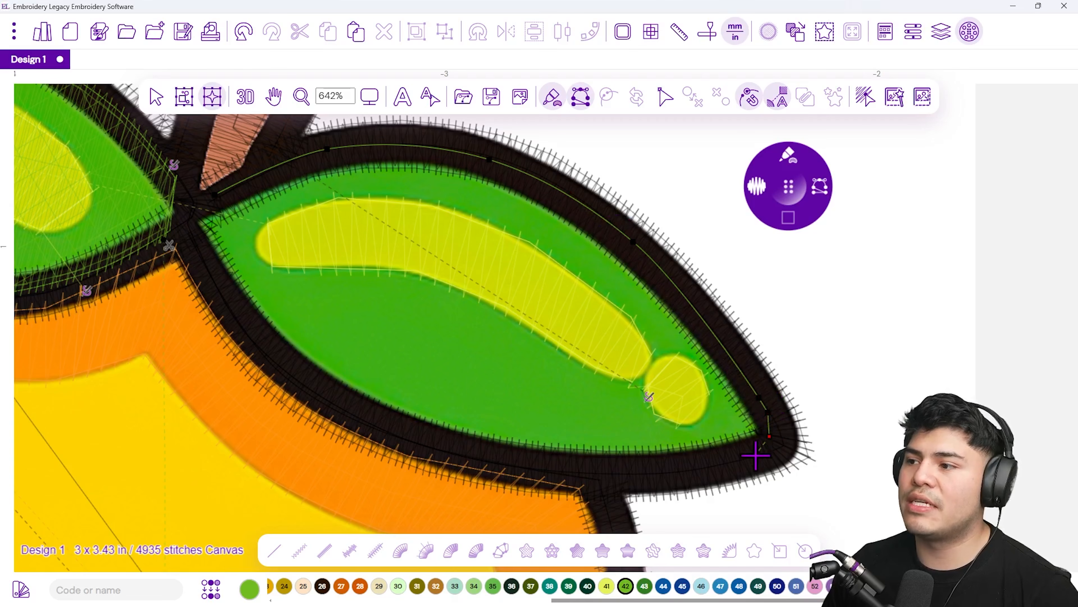
click(755, 455)
click(681, 473)
click(583, 474)
click(454, 447)
click(286, 369)
click(197, 237)
click(206, 206)
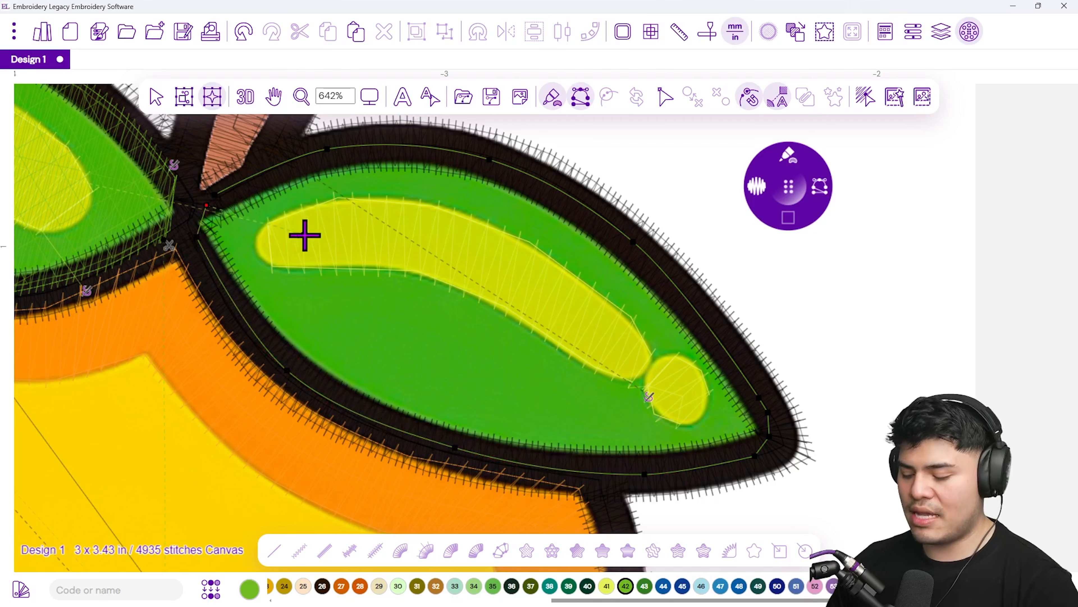
key(Return)
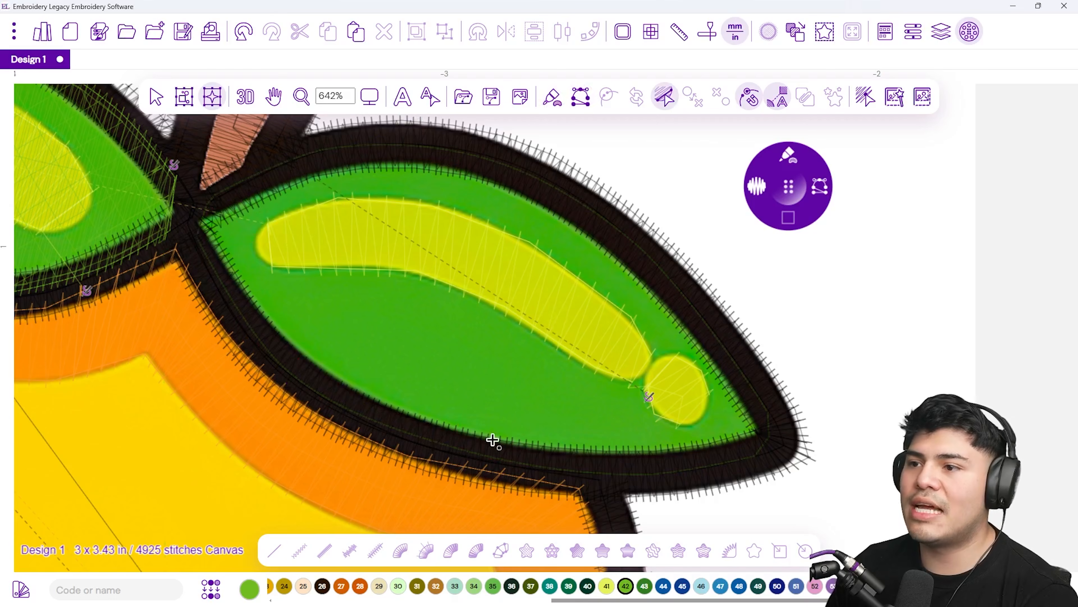
Set the right leaf fill's stitch direction with an angle line drawn across the leaf's base
scroll(228, 205, up, 2)
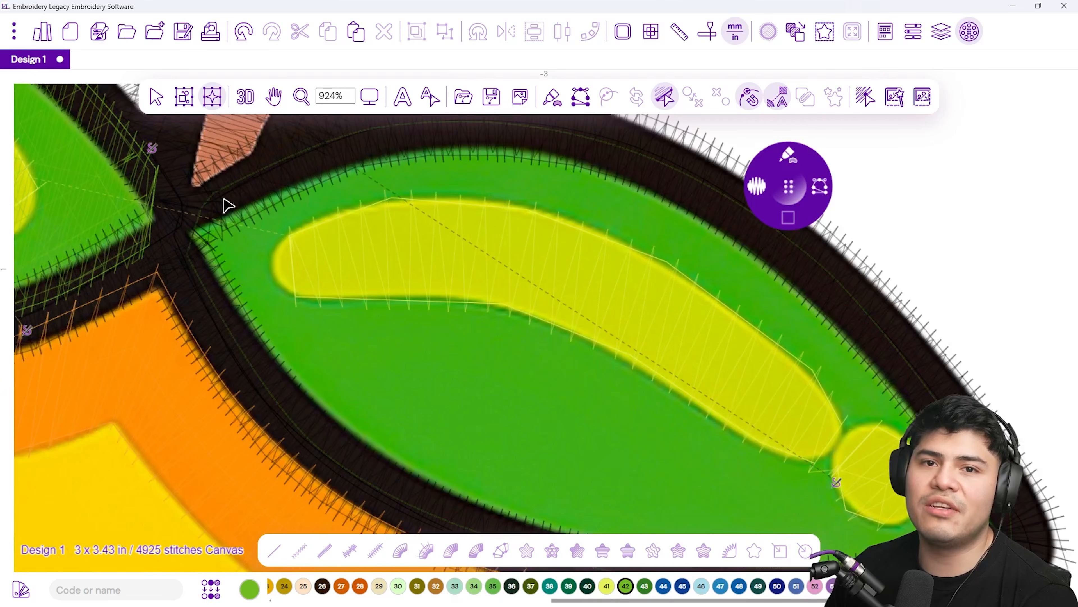
scroll(314, 161, down, 1)
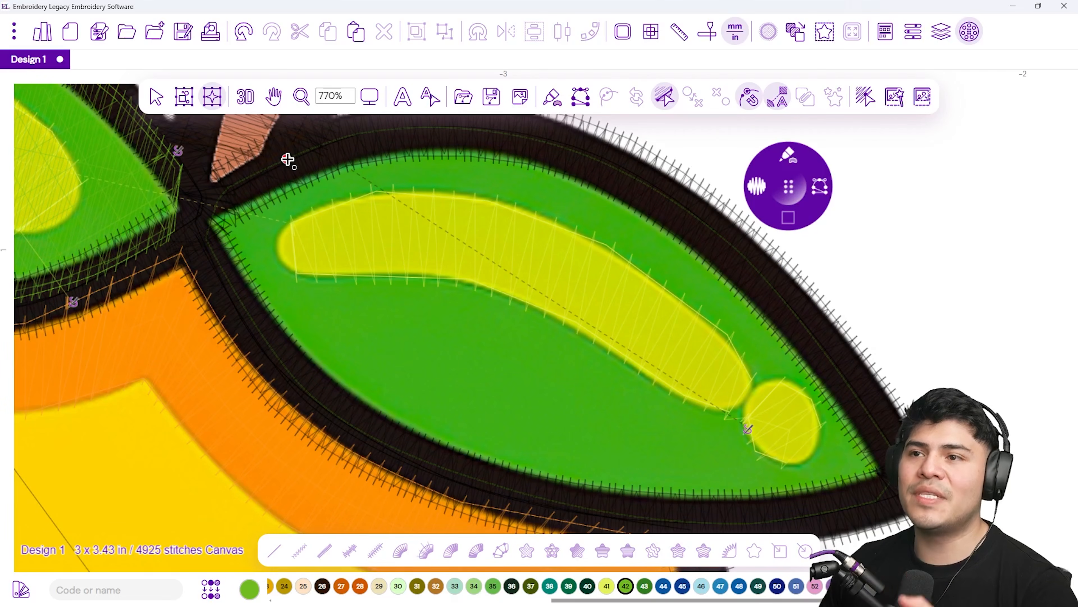
click(288, 160)
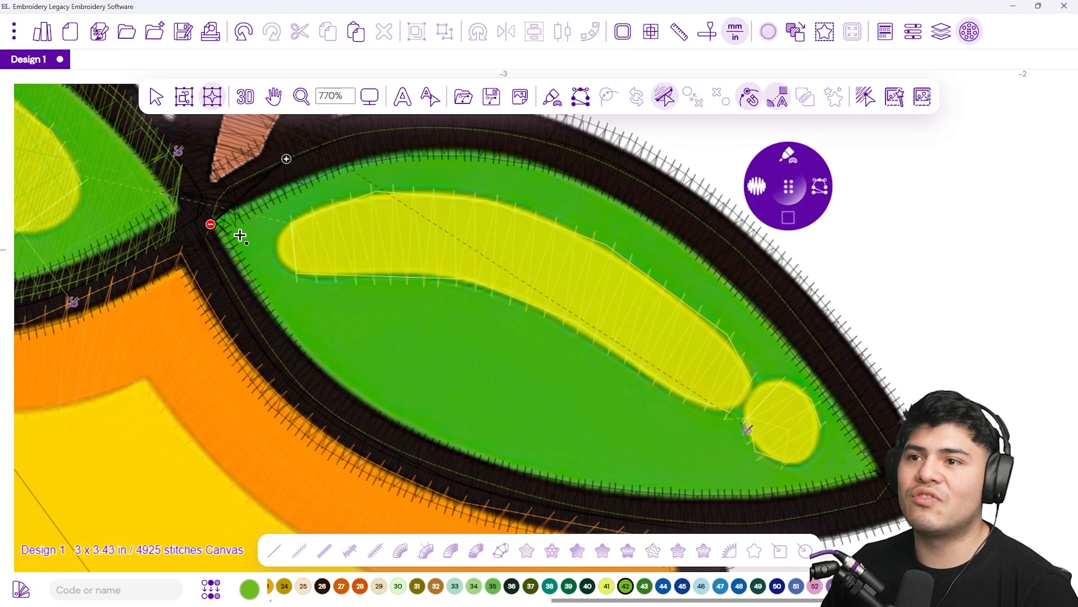
click(240, 326)
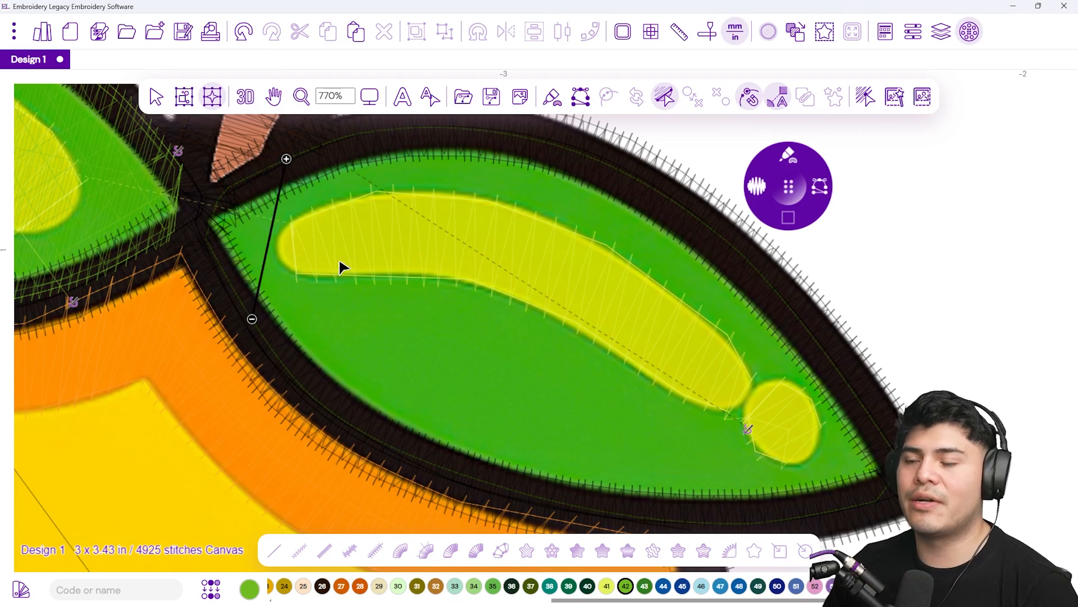
key(Return)
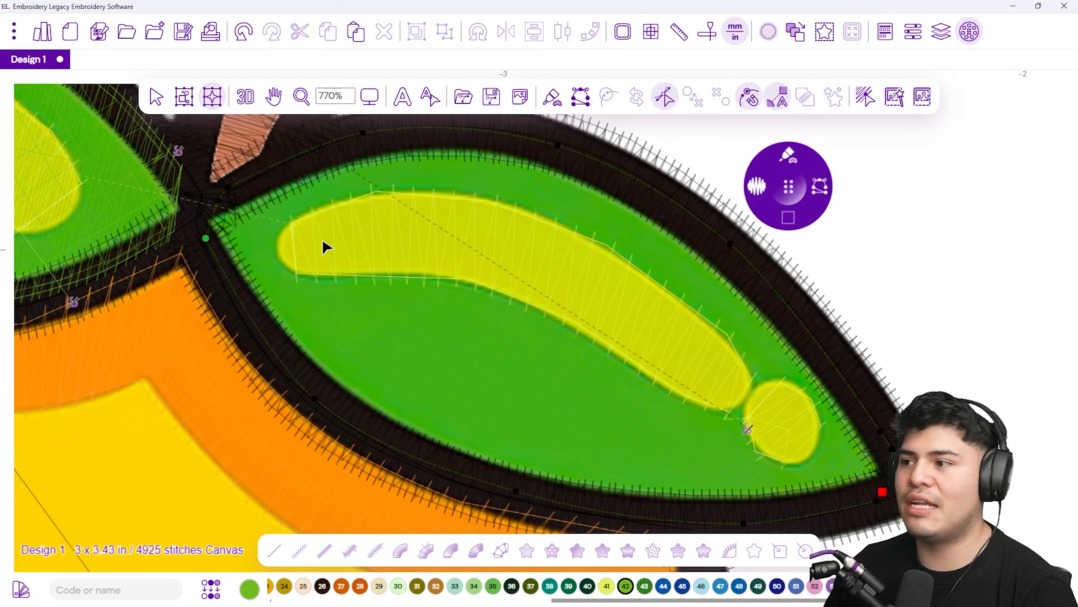
Preview the design in 3D and zoom out to view the whole mango
click(246, 97)
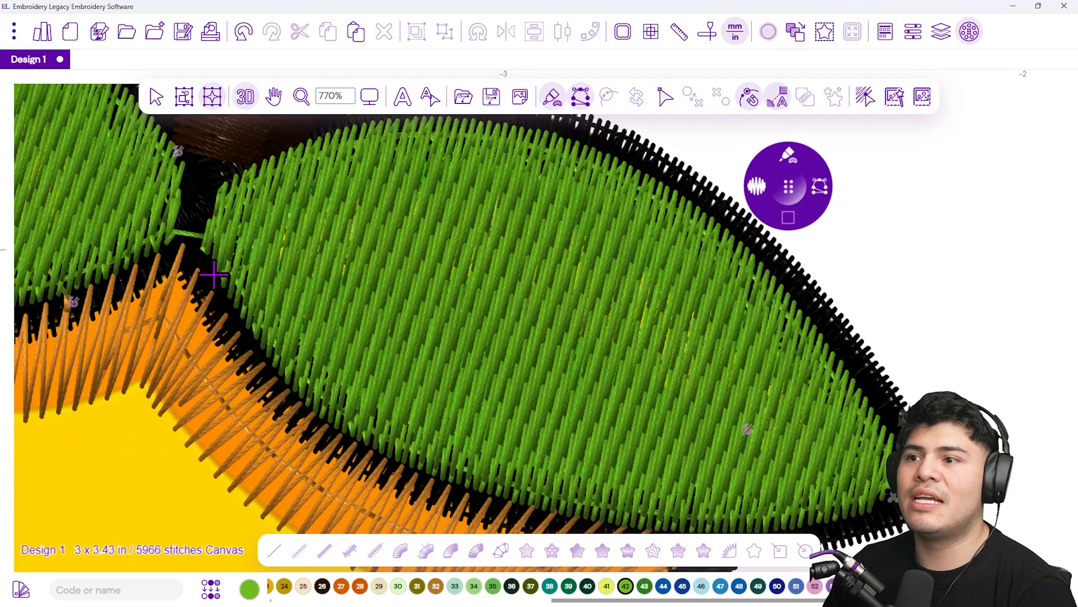
scroll(208, 296, down, 10)
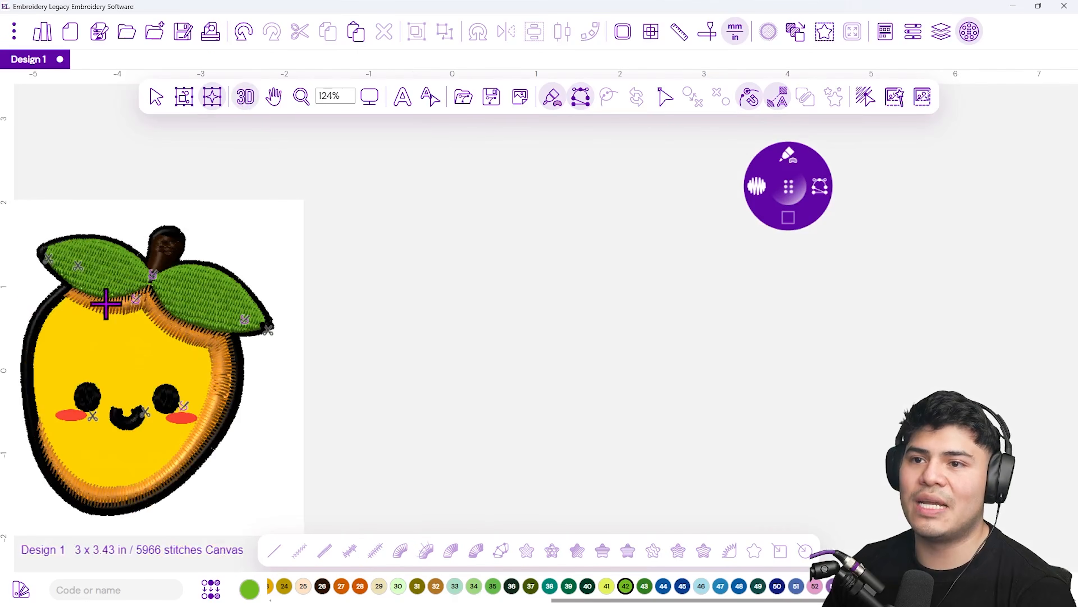
drag(77, 331, 307, 301)
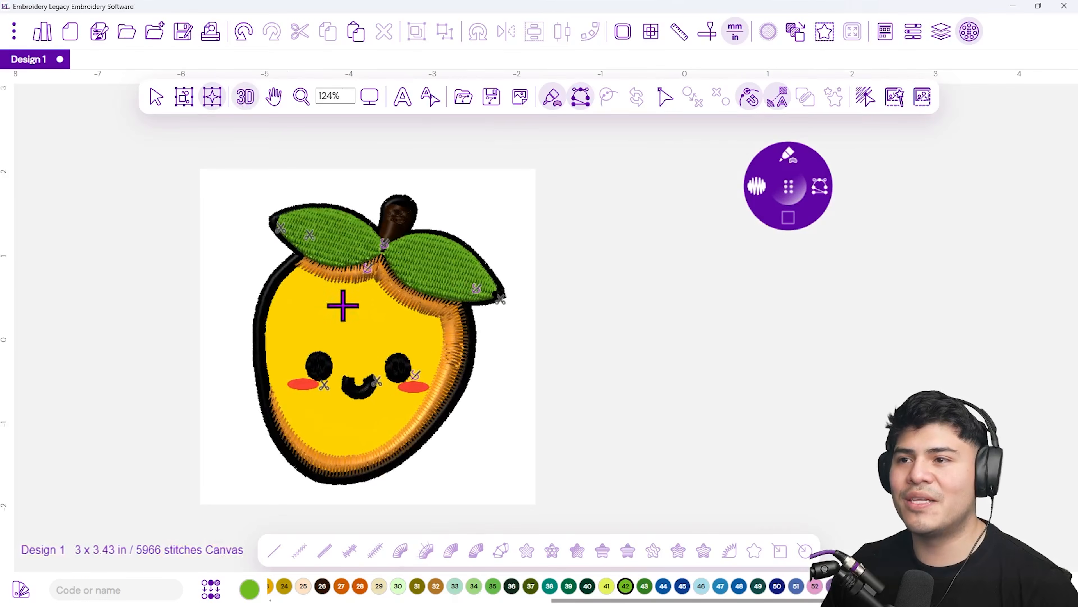
scroll(345, 316, up, 1)
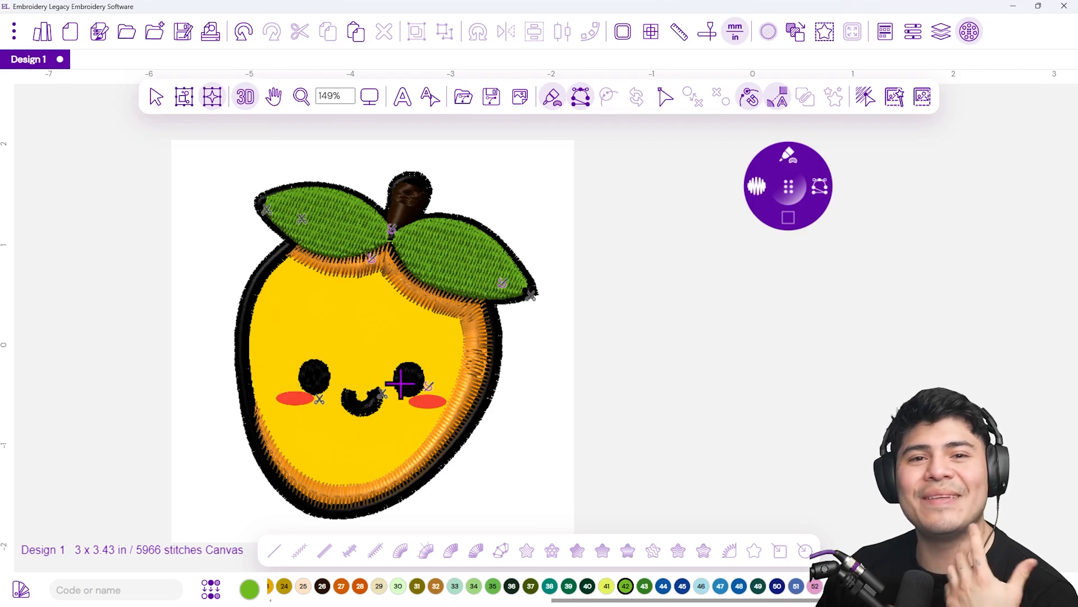
Select thread 15 yellow and trace a fill shape around the mango body's inner edge below the leaves
drag(695, 602, 464, 601)
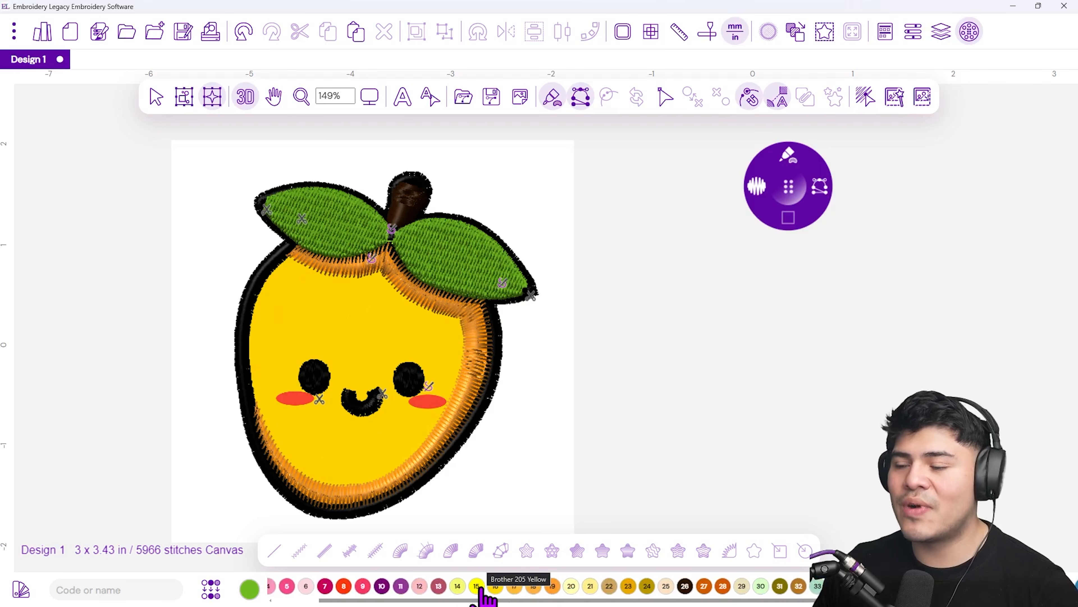
click(481, 587)
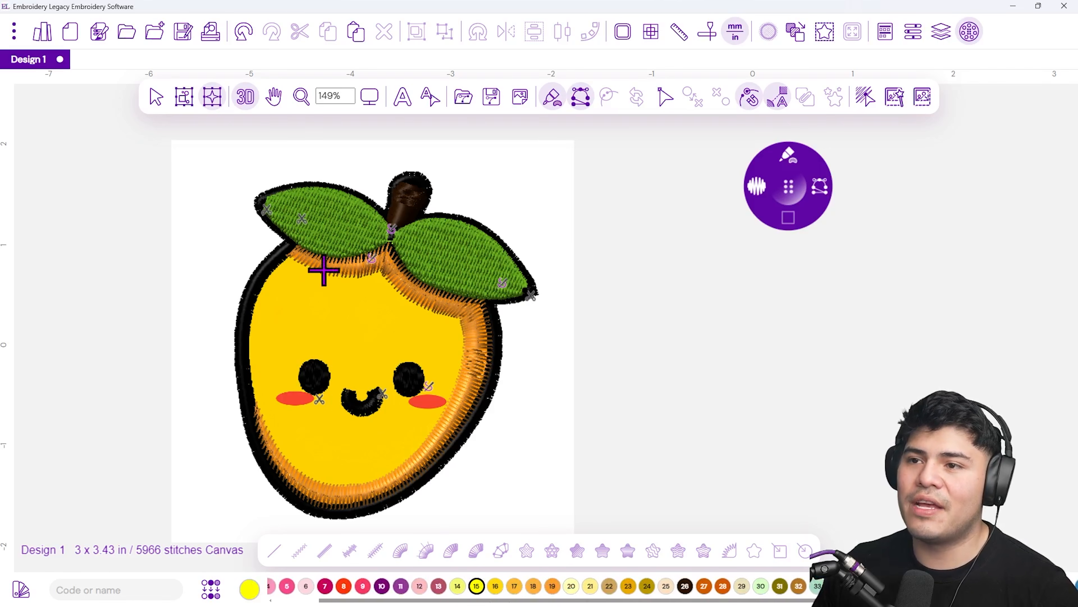
scroll(285, 227, up, 3)
scroll(283, 223, up, 4)
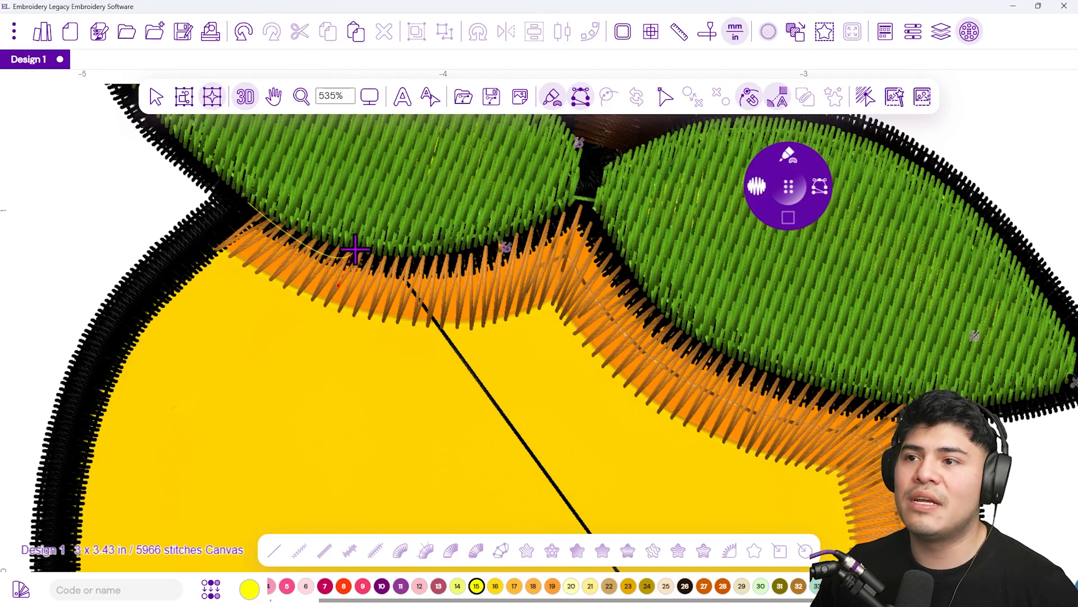
click(515, 232)
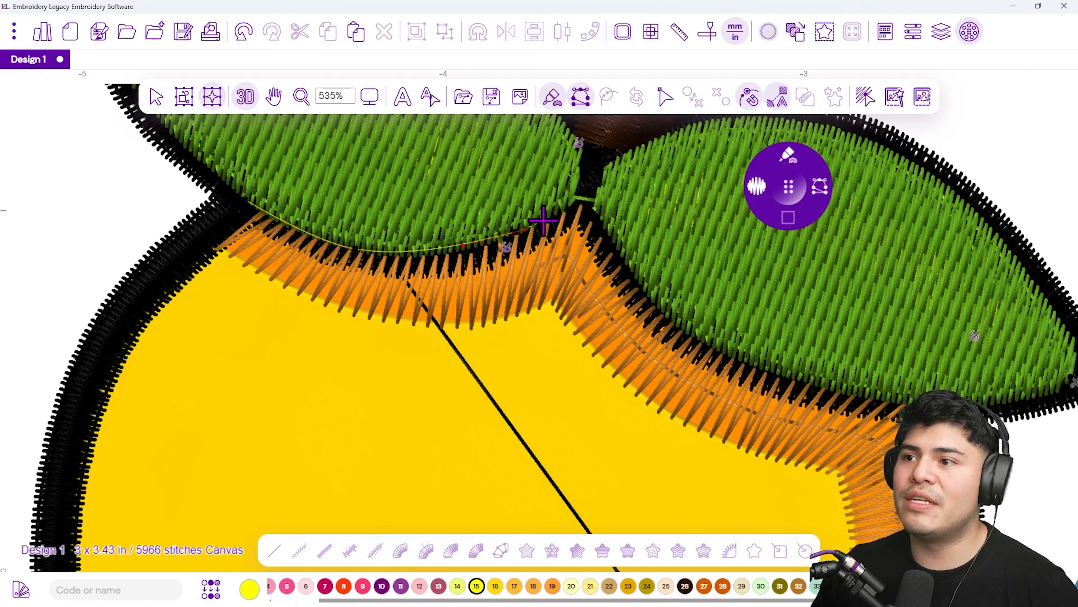
click(594, 204)
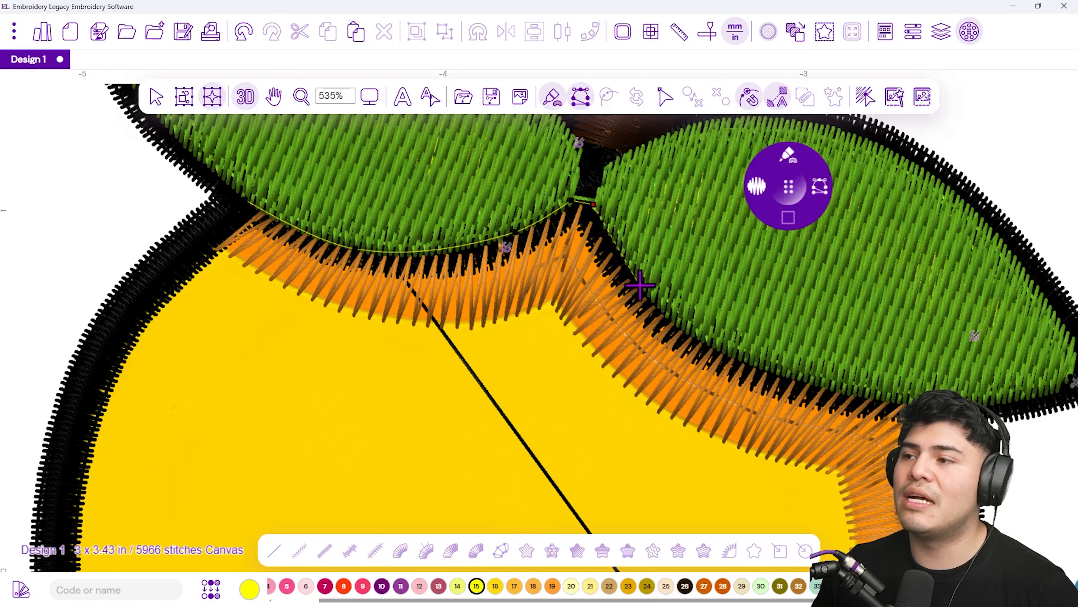
click(729, 364)
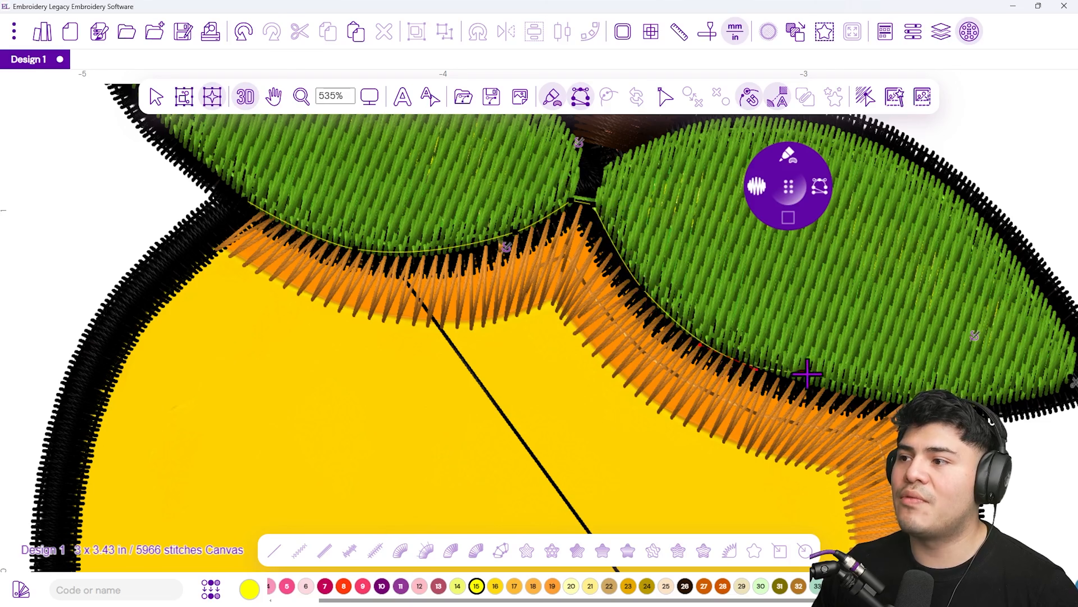
drag(934, 503, 684, 250)
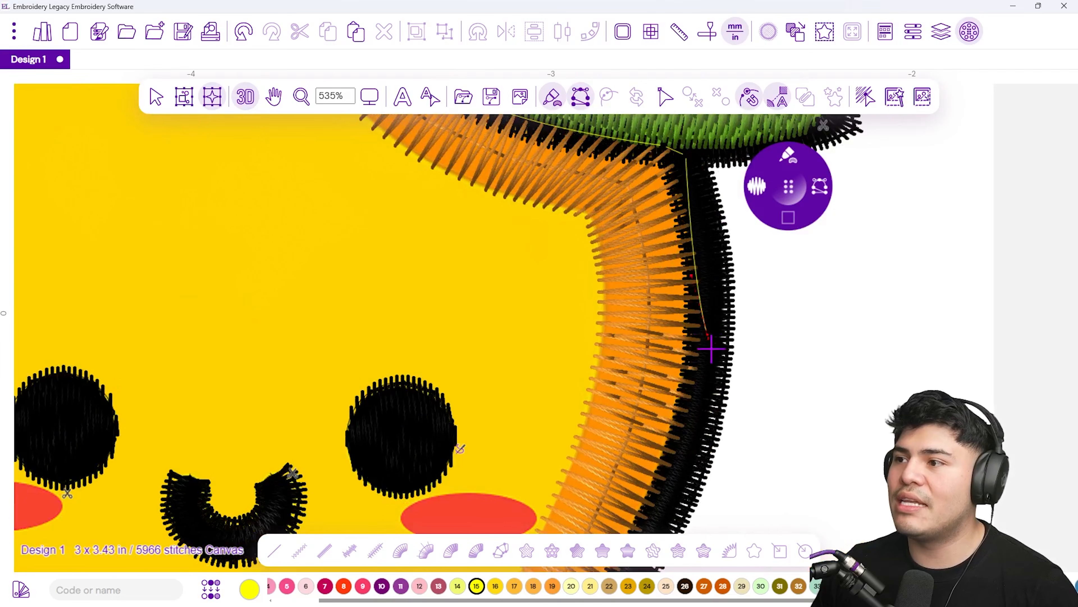
drag(678, 482, 620, 334)
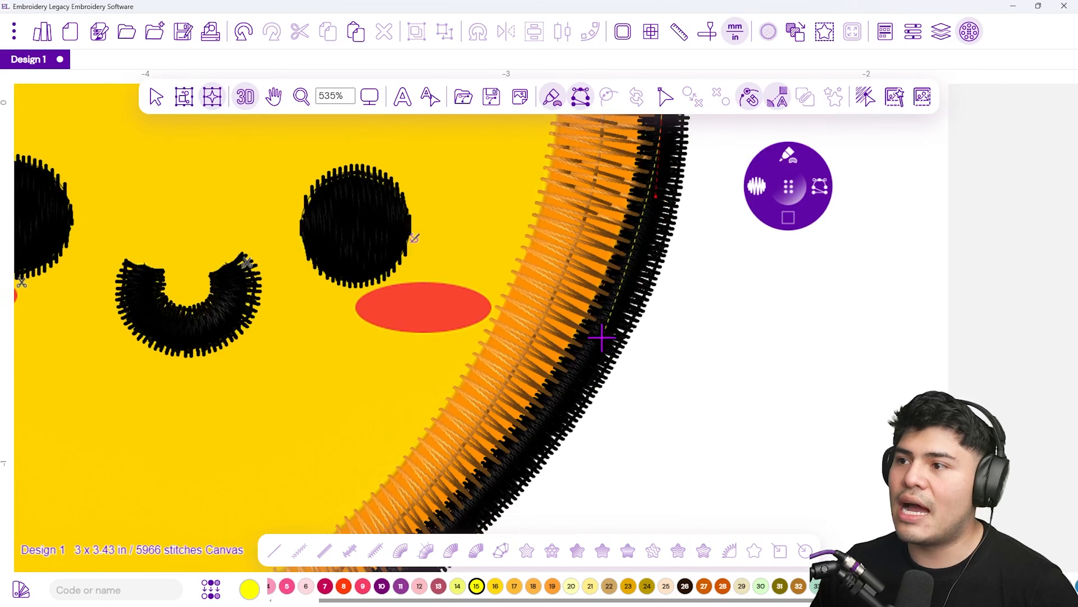
scroll(600, 336, down, 4)
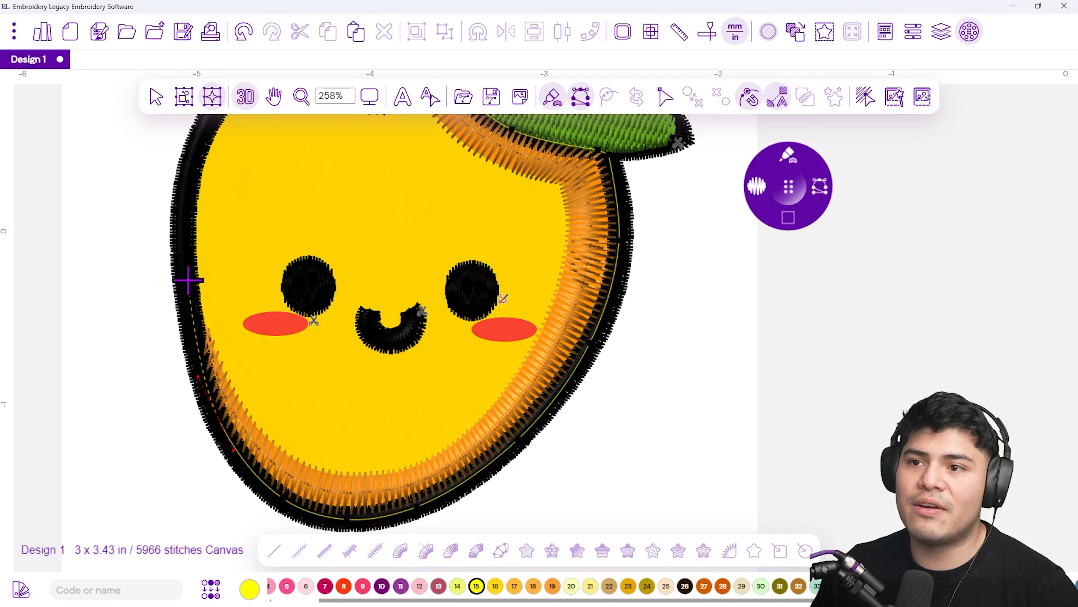
drag(196, 242, 205, 408)
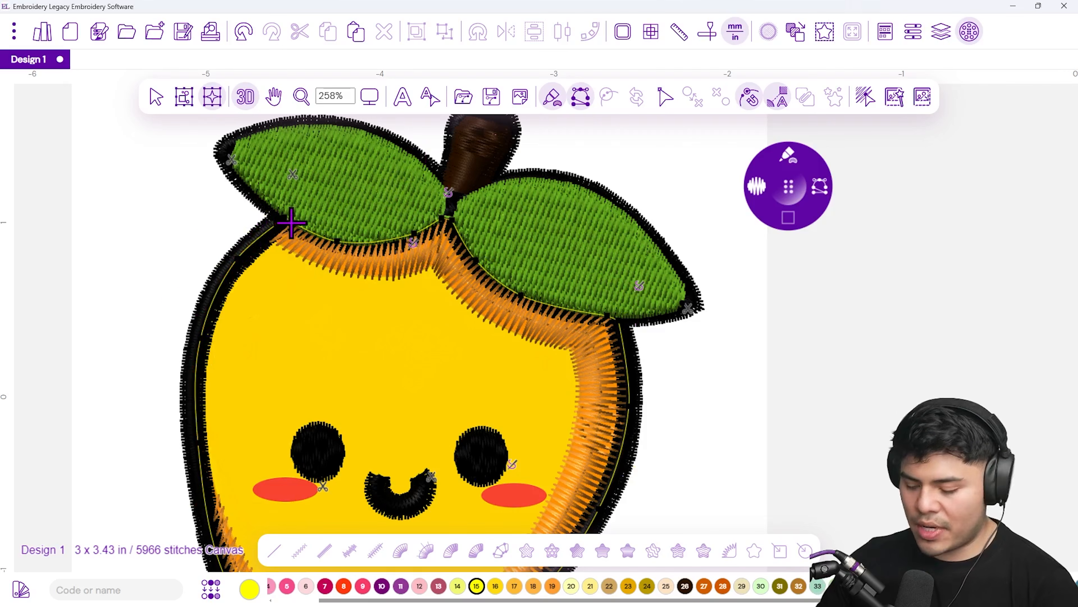
key(Escape)
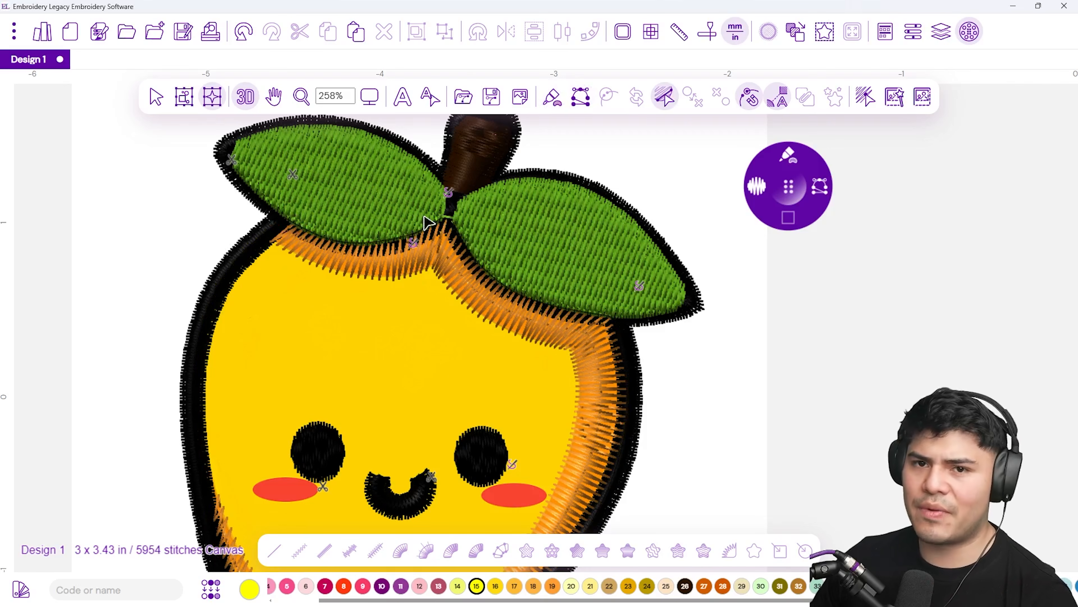
Return to the flat view and draw an angle line across the upper body to set the yellow fill's stitch direction
click(247, 107)
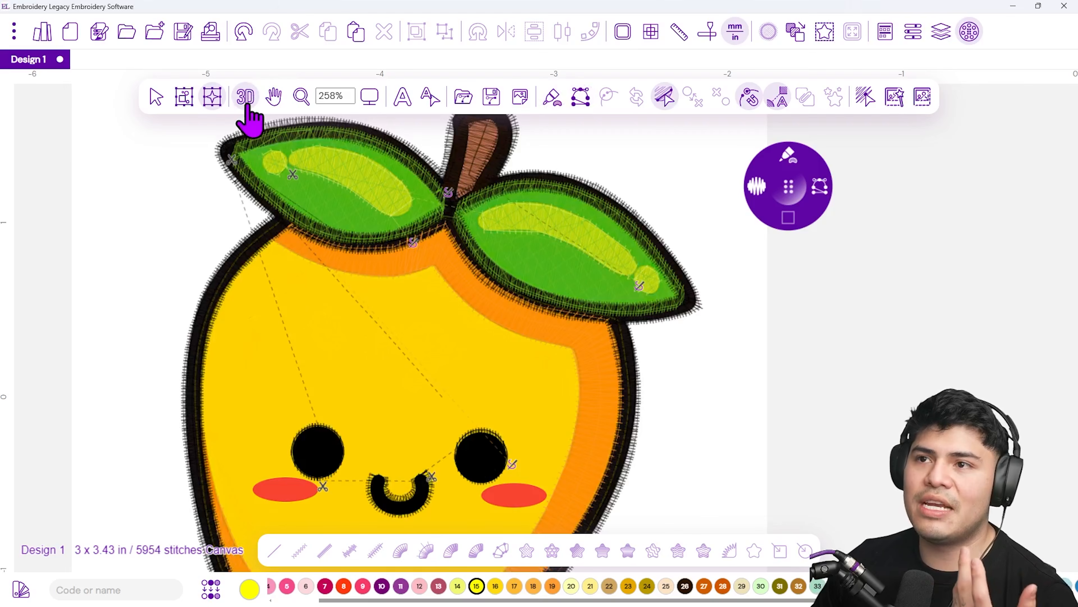
scroll(254, 304, up, 1)
click(232, 256)
click(722, 340)
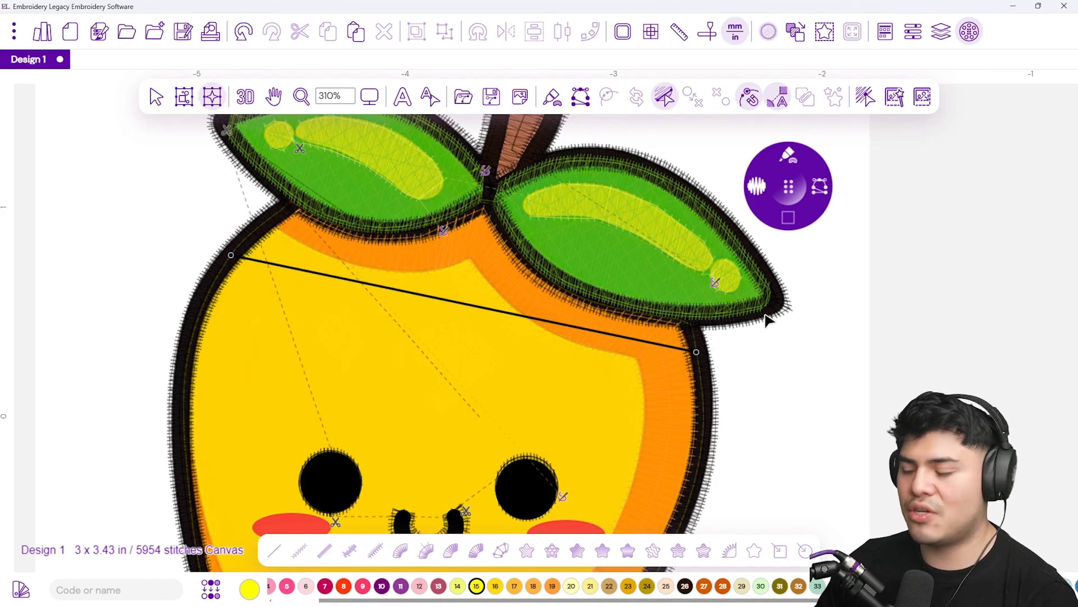
key(space)
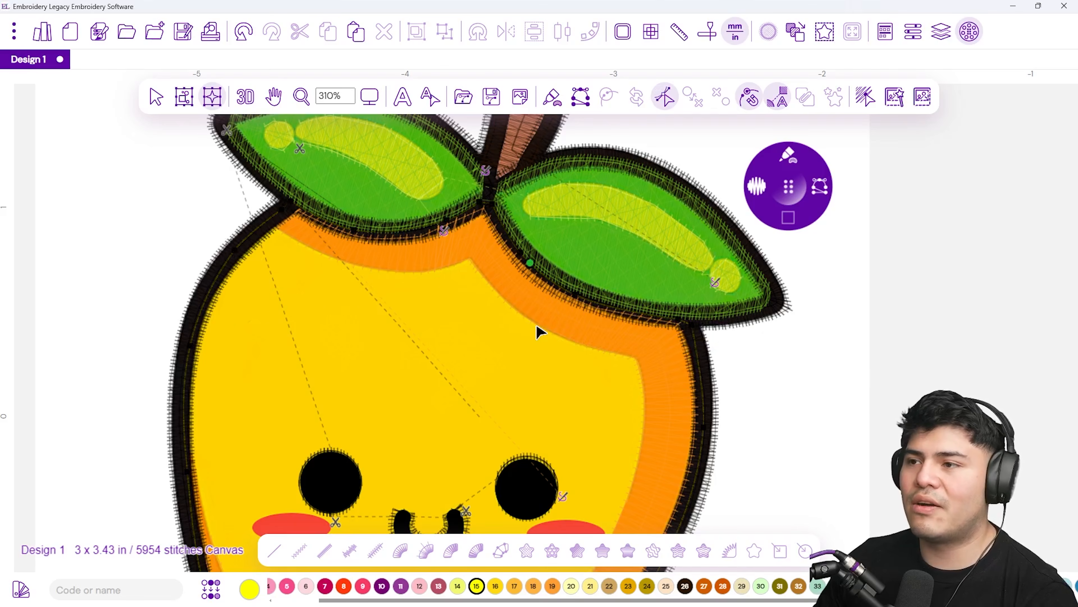
key(Return)
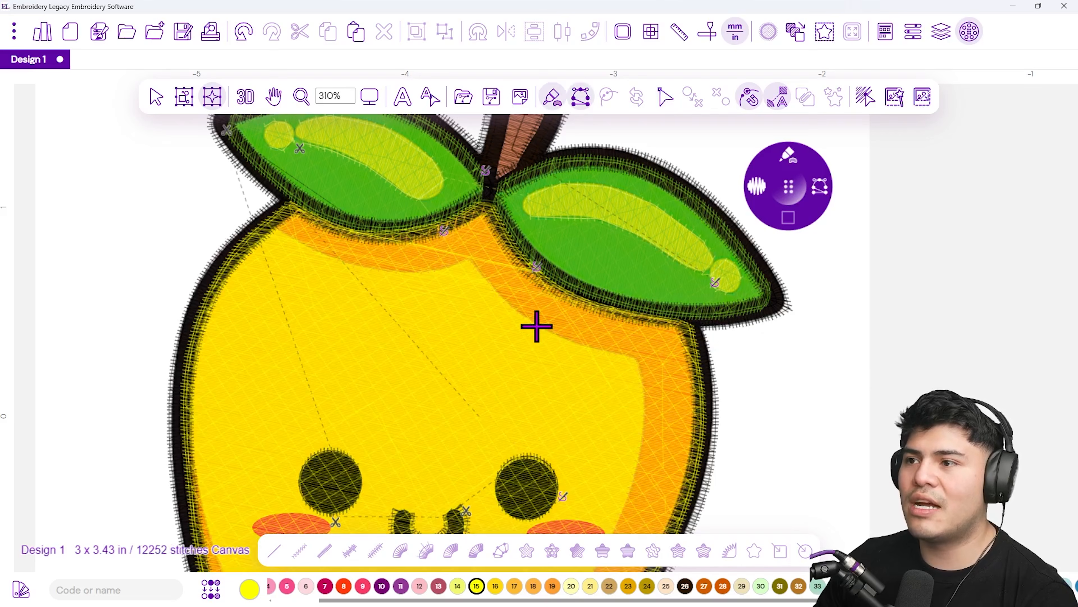
Preview the yellow-filled mango in 3D from a zoomed-out view
click(246, 102)
scroll(366, 332, down, 3)
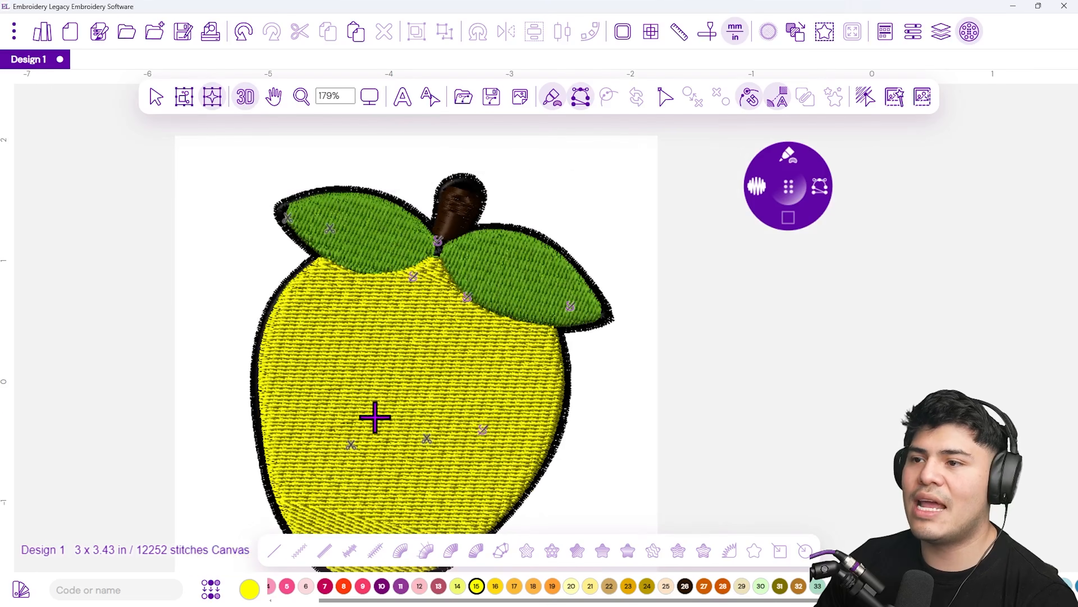
scroll(374, 417, down, 3)
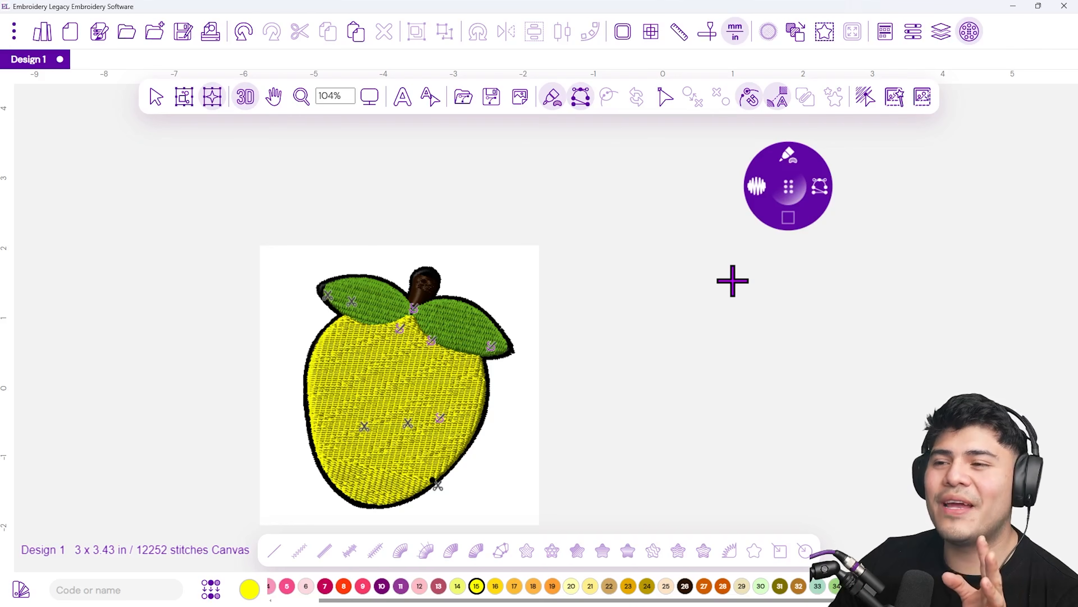
Open the Sequence View and review the thread groups and their stitch objects
click(939, 41)
drag(944, 120, 523, 133)
scroll(534, 357, down, 1)
scroll(544, 317, up, 2)
scroll(524, 389, down, 2)
scroll(505, 366, up, 2)
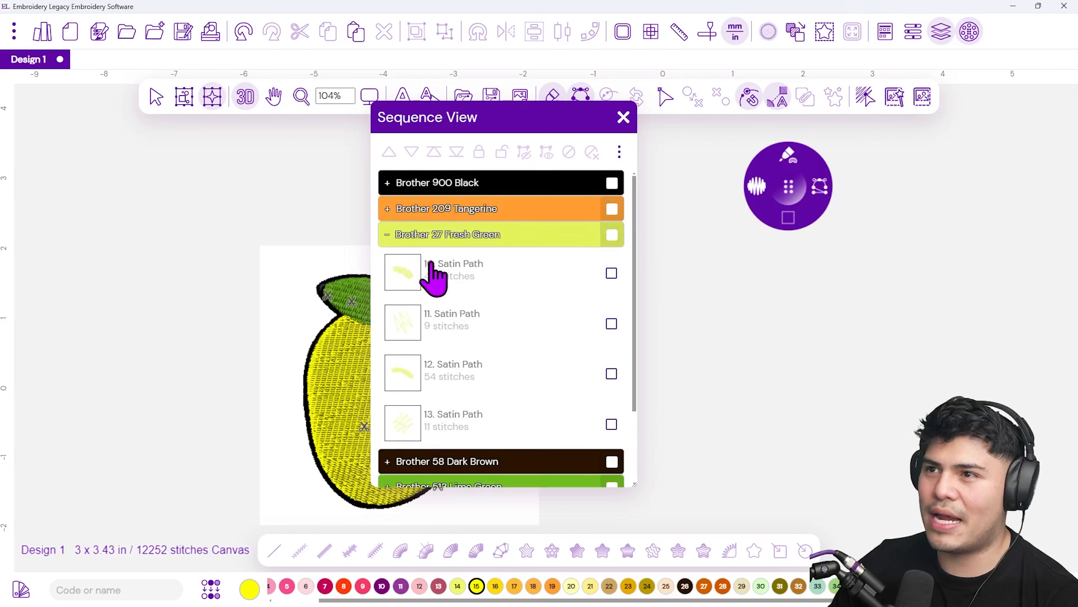
Collapse all thread groups in the Sequence View and move the Brother 205 Yellow fill to first in the stitch order
click(619, 151)
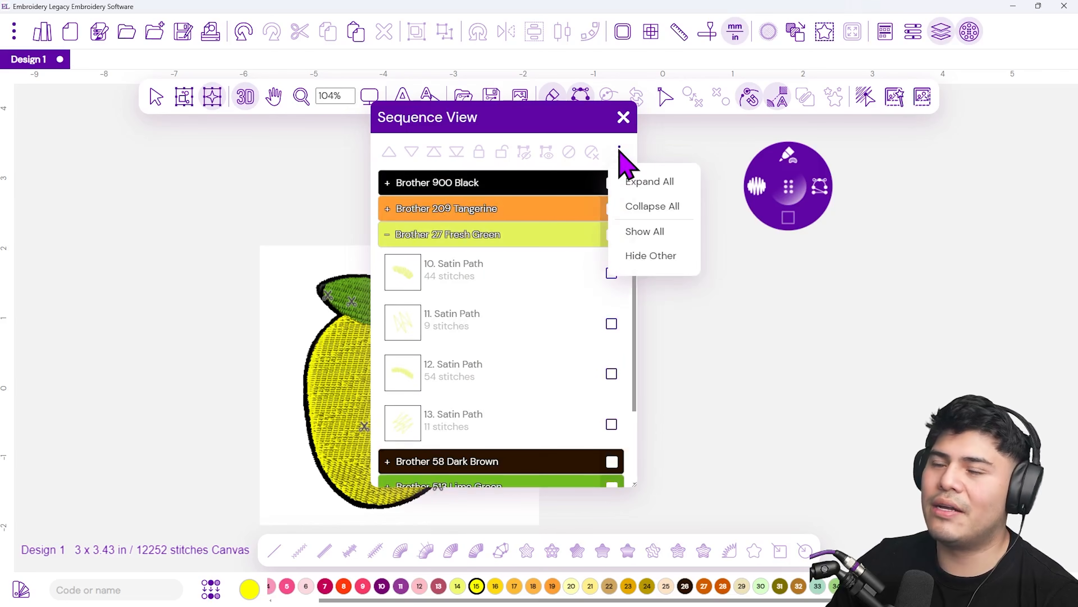
click(650, 207)
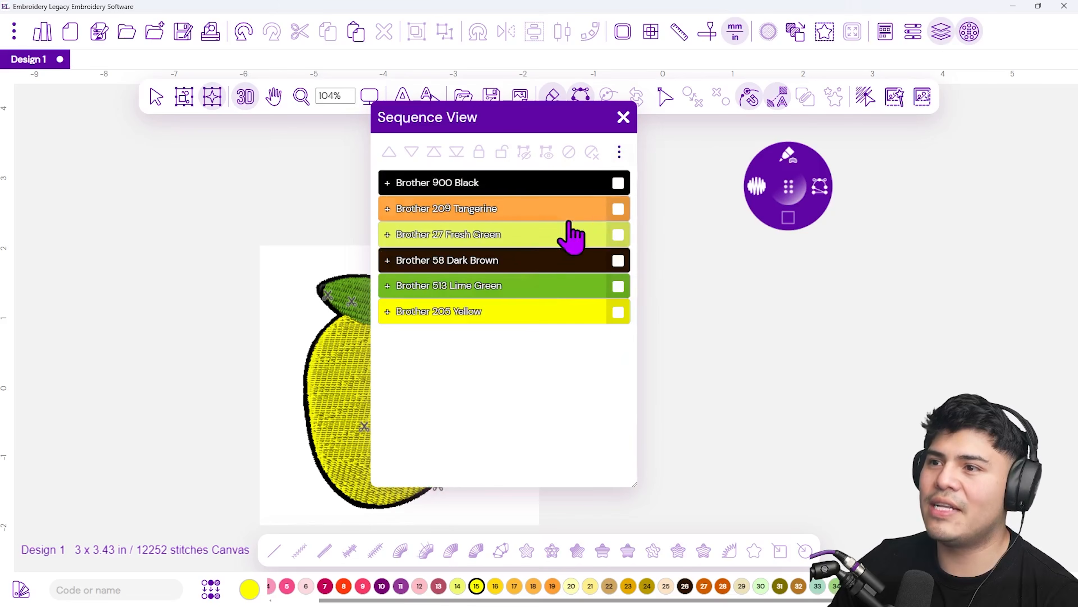
drag(496, 119, 661, 117)
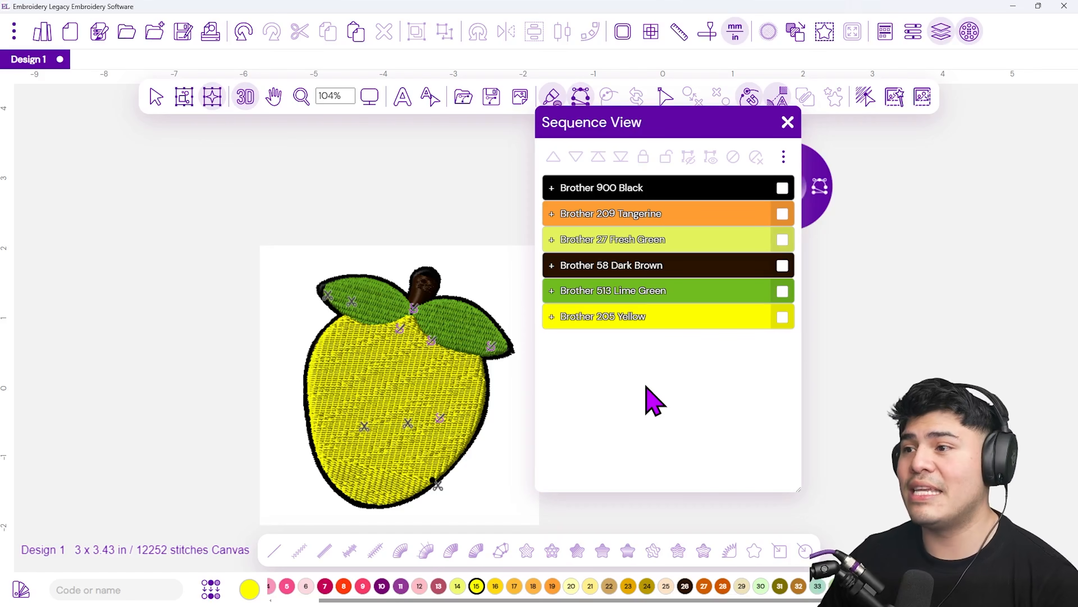
click(578, 316)
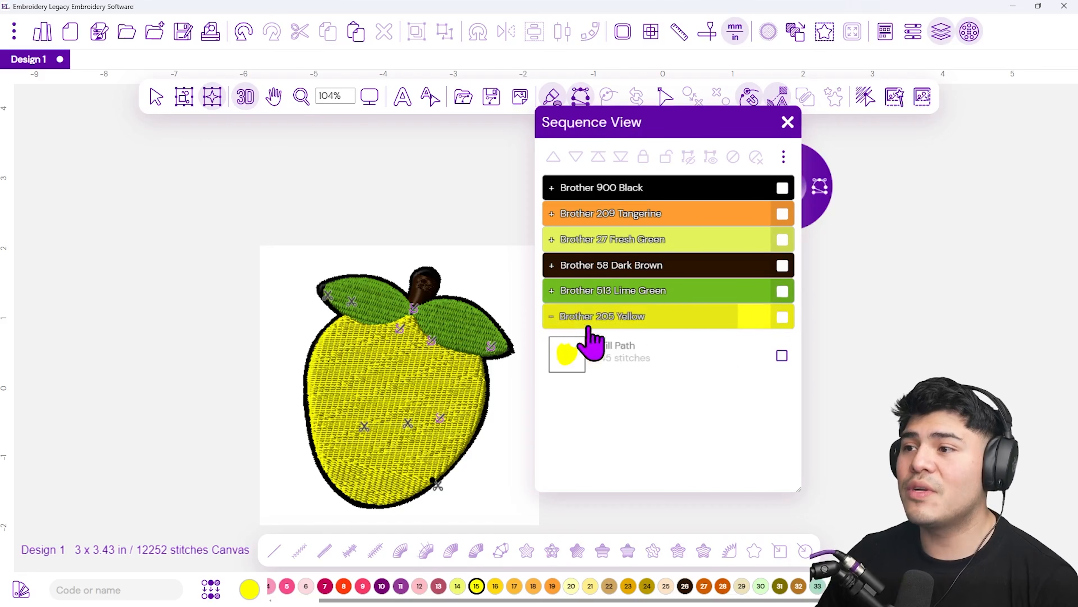
click(781, 356)
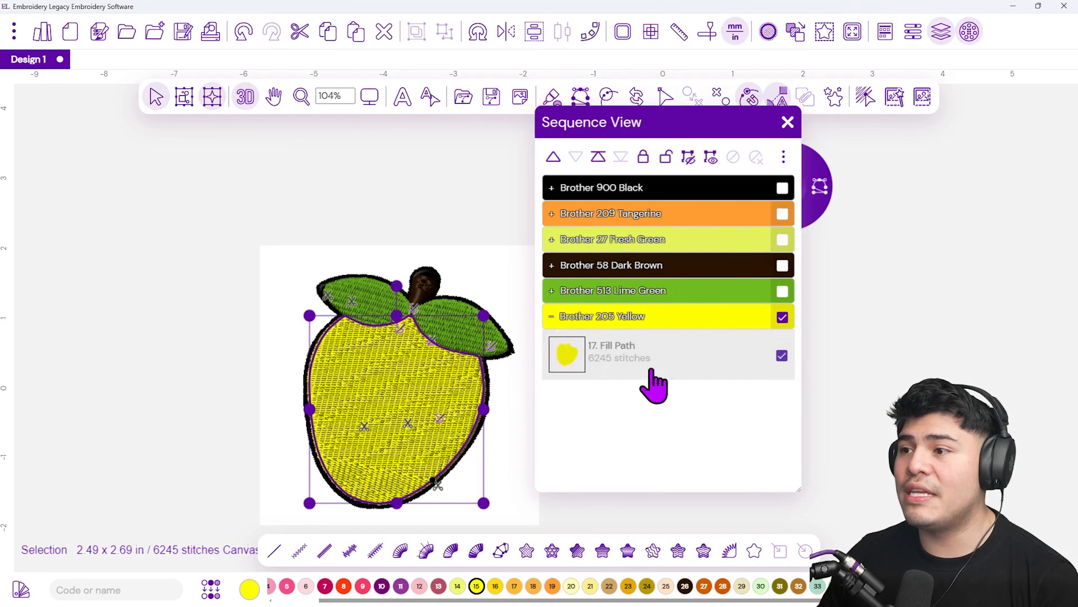
click(597, 161)
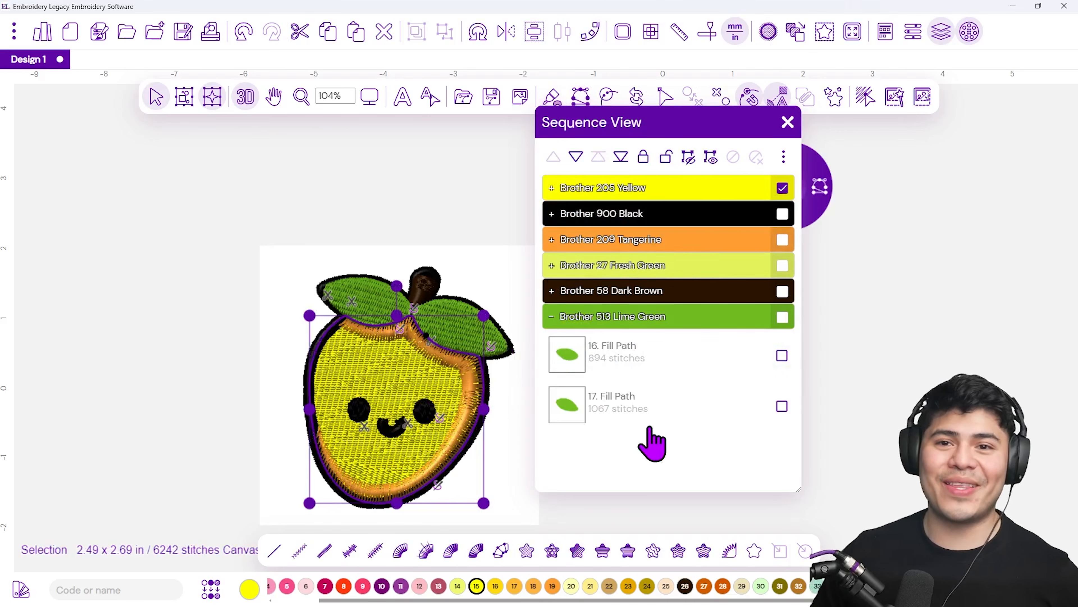
Reorder the sequence so Brother 513 Lime Green comes second and Brother 58 Dark Brown third
click(356, 253)
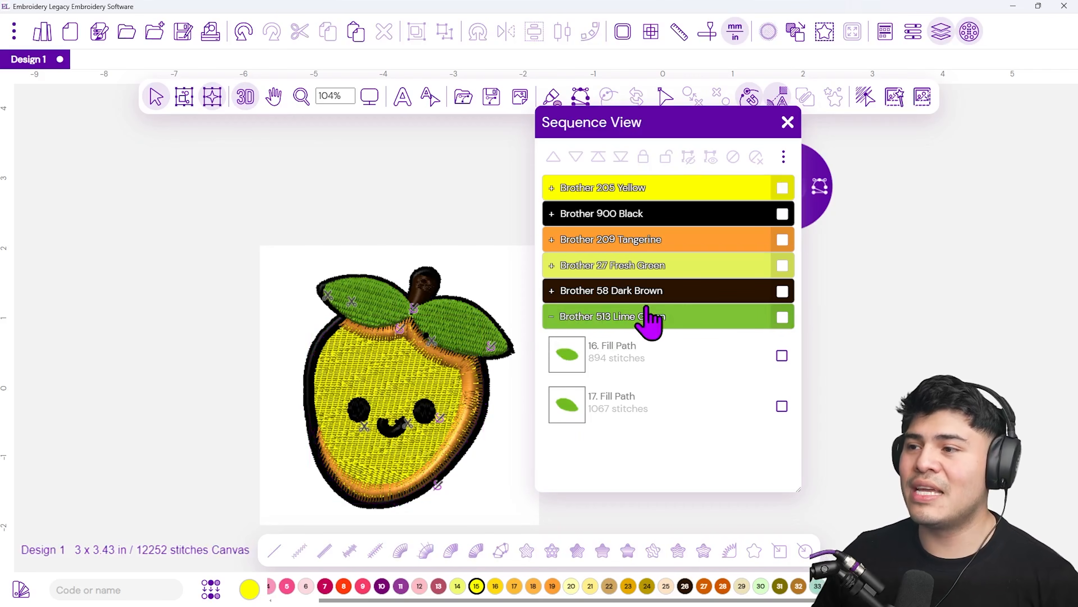
click(551, 317)
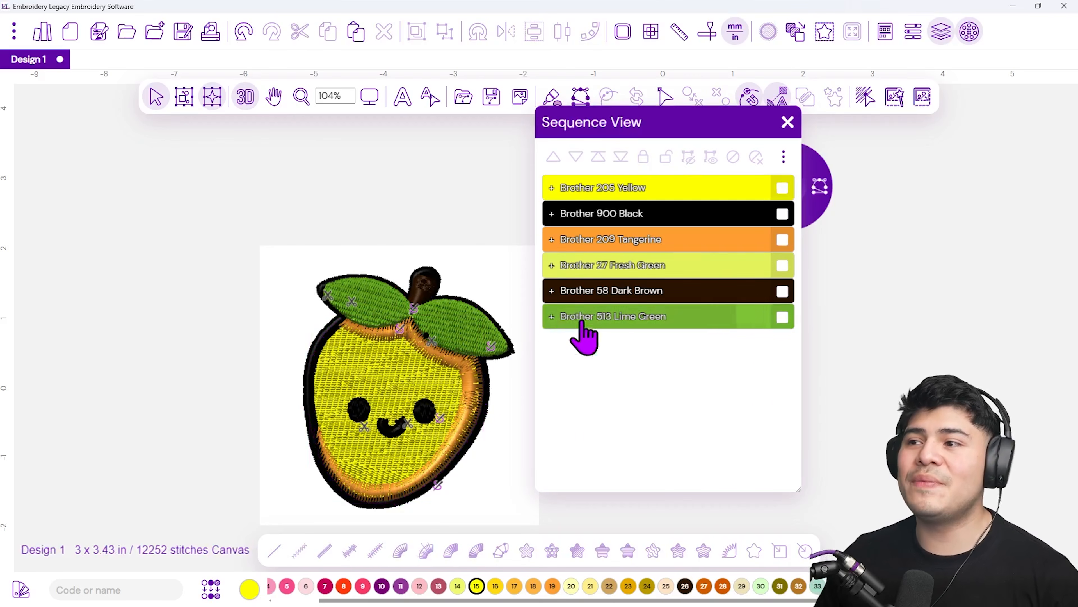
click(783, 316)
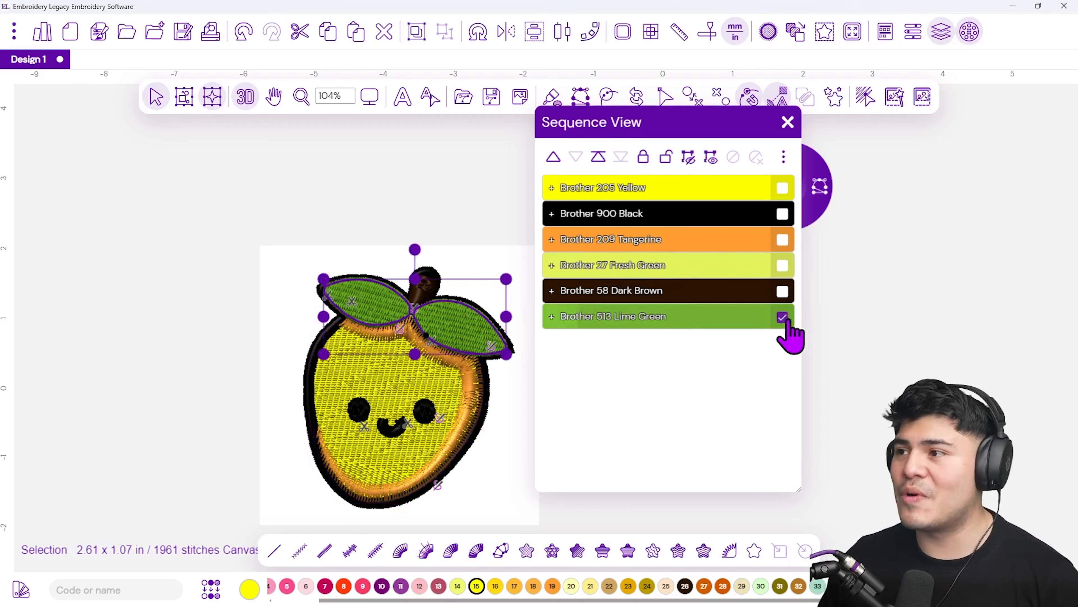
click(552, 317)
click(782, 317)
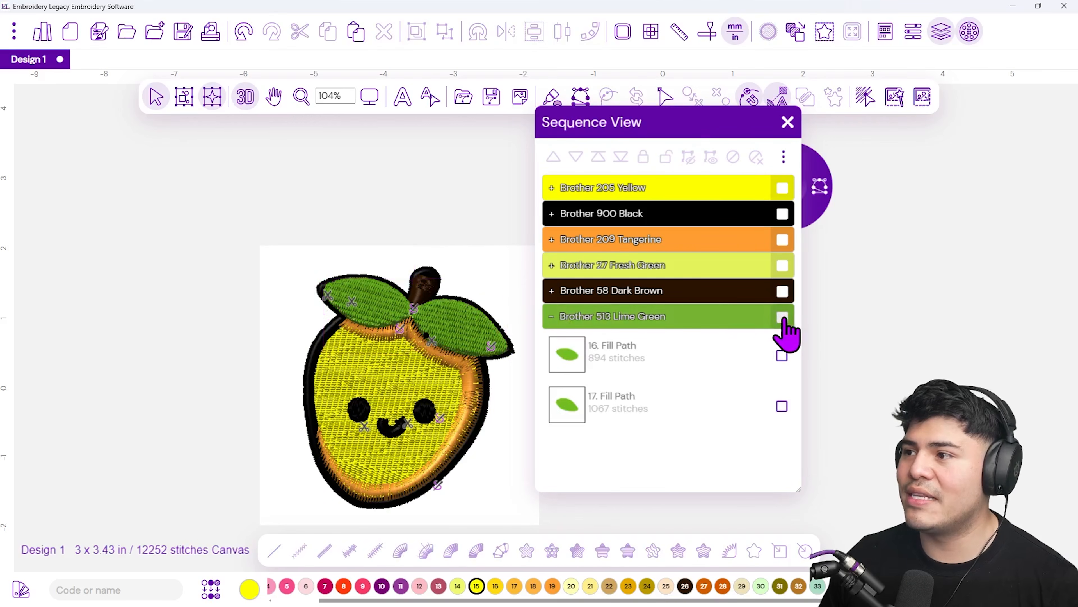
click(782, 316)
drag(614, 322, 631, 219)
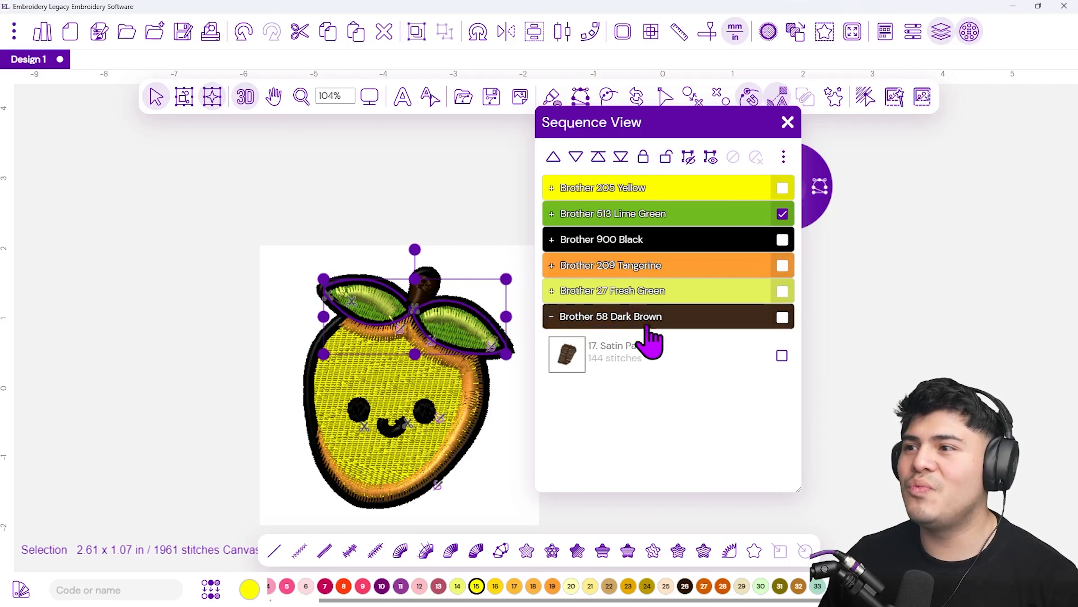
drag(656, 374, 675, 248)
click(486, 284)
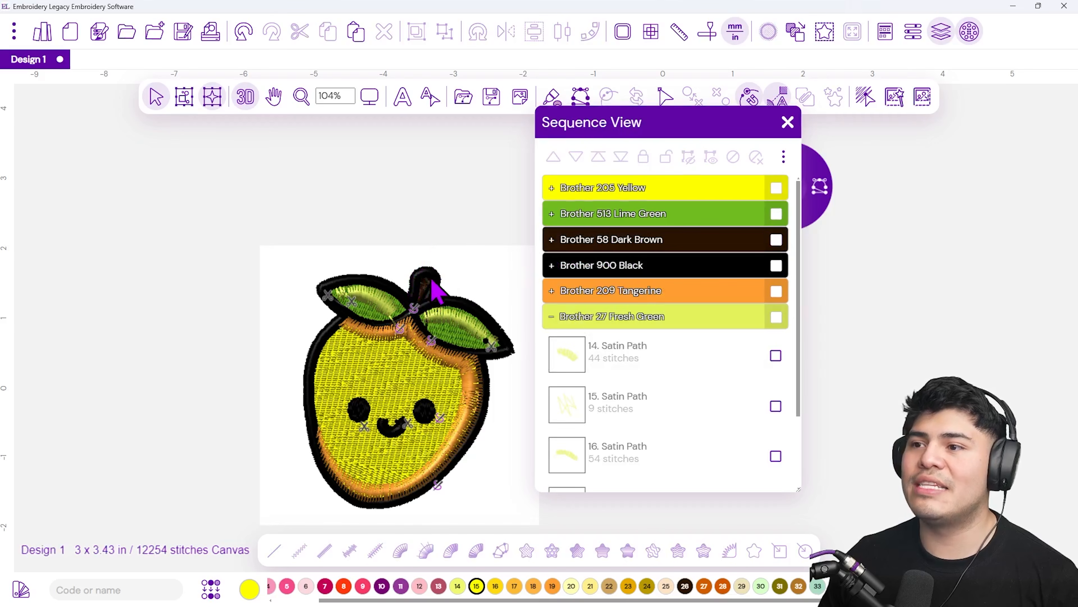
Move the Brother 900 Black thread group to the end of the stitch sequence
click(551, 317)
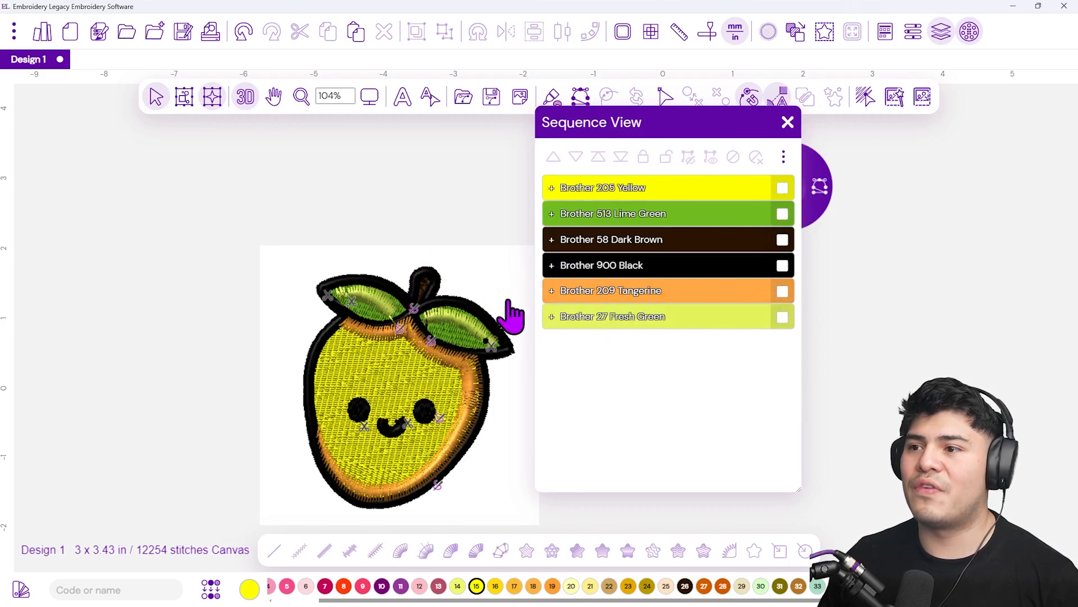
scroll(430, 430, up, 3)
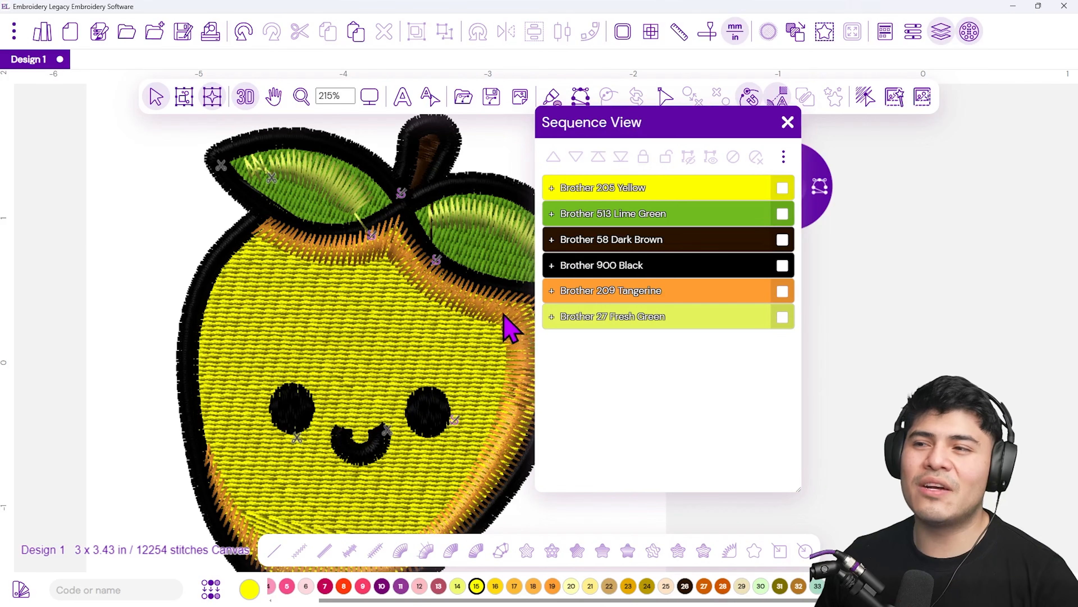
scroll(462, 313, down, 3)
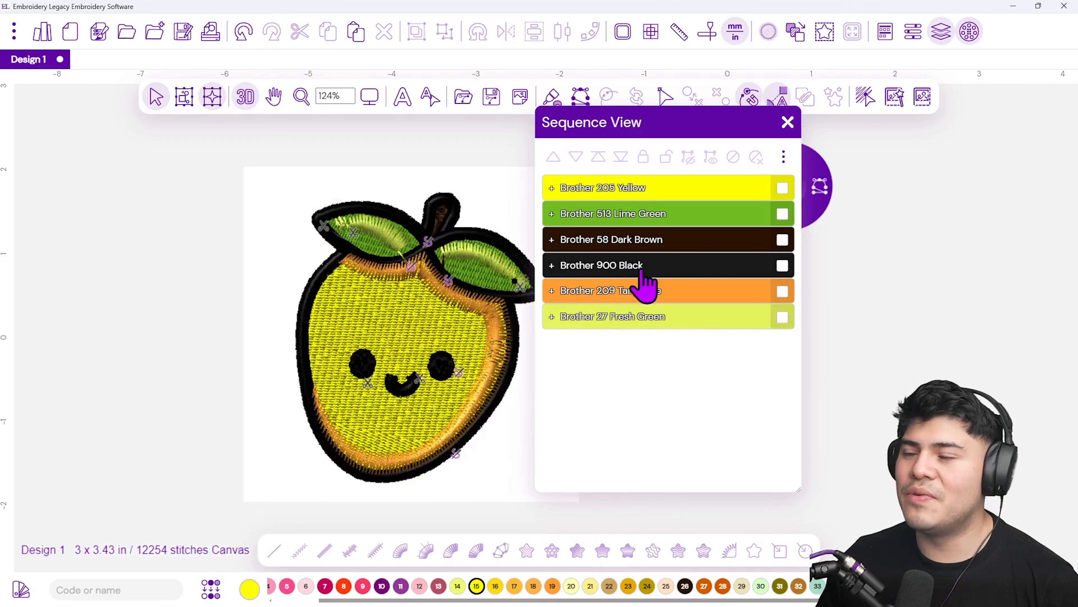
click(783, 265)
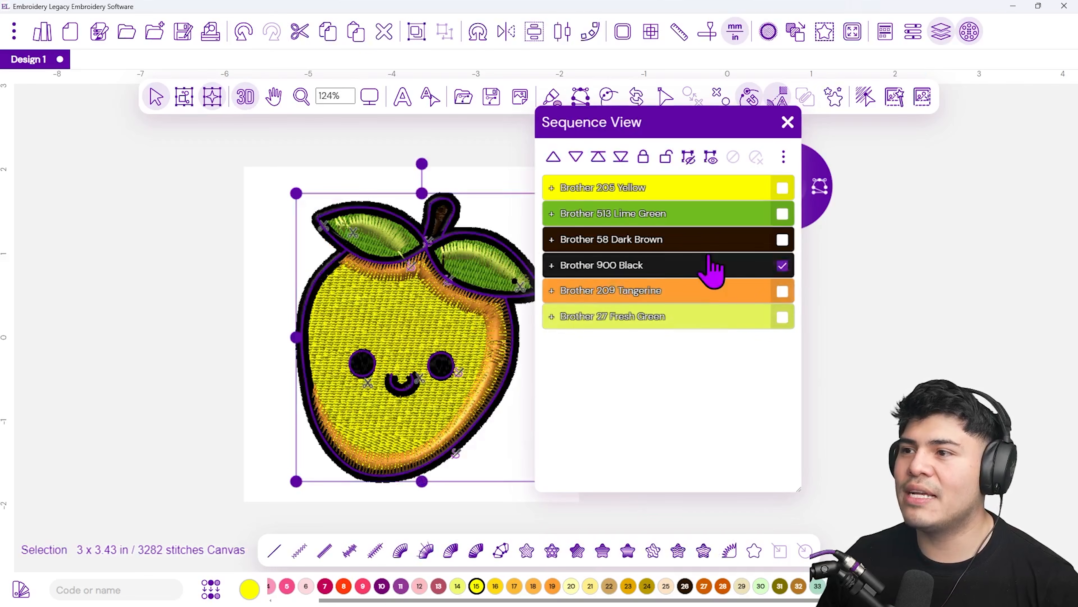
drag(631, 268, 623, 342)
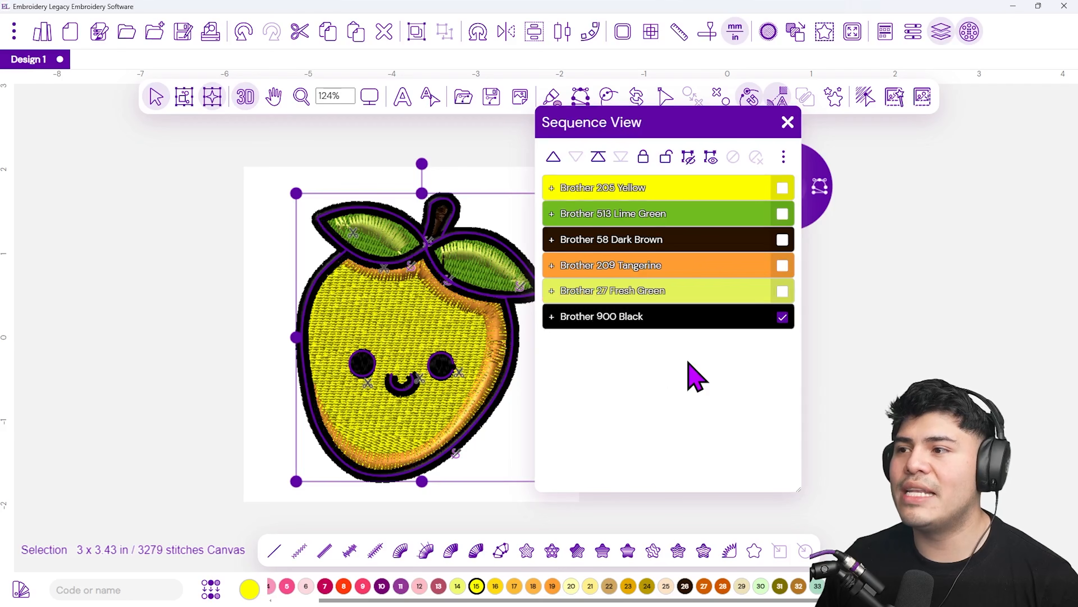
click(901, 362)
Select thread 7 and draw a circle fill about 0.37 in across over the left cheek blush
scroll(395, 354, up, 1)
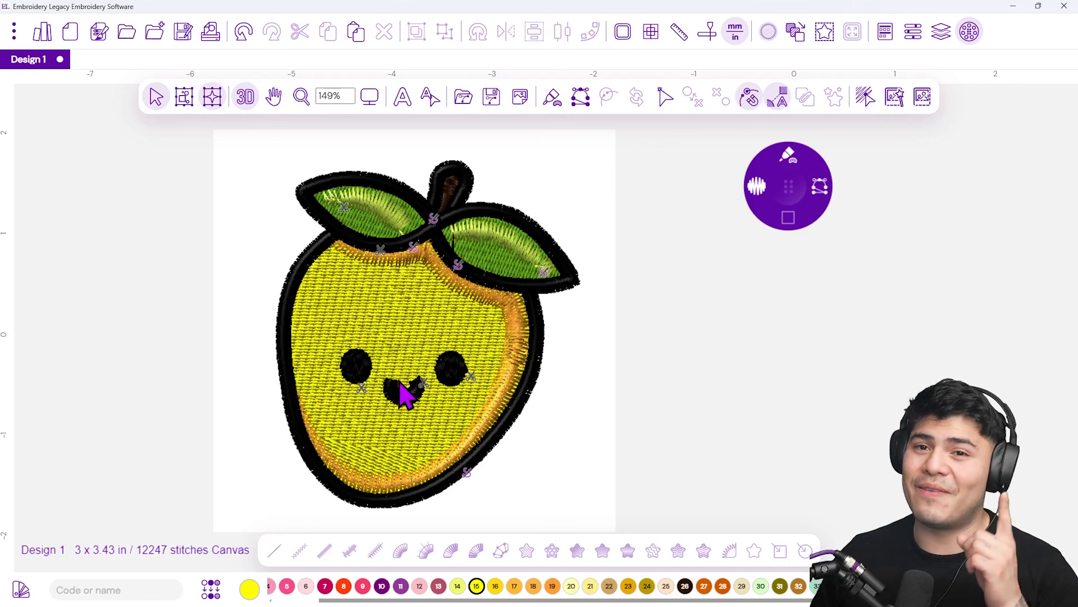
click(246, 96)
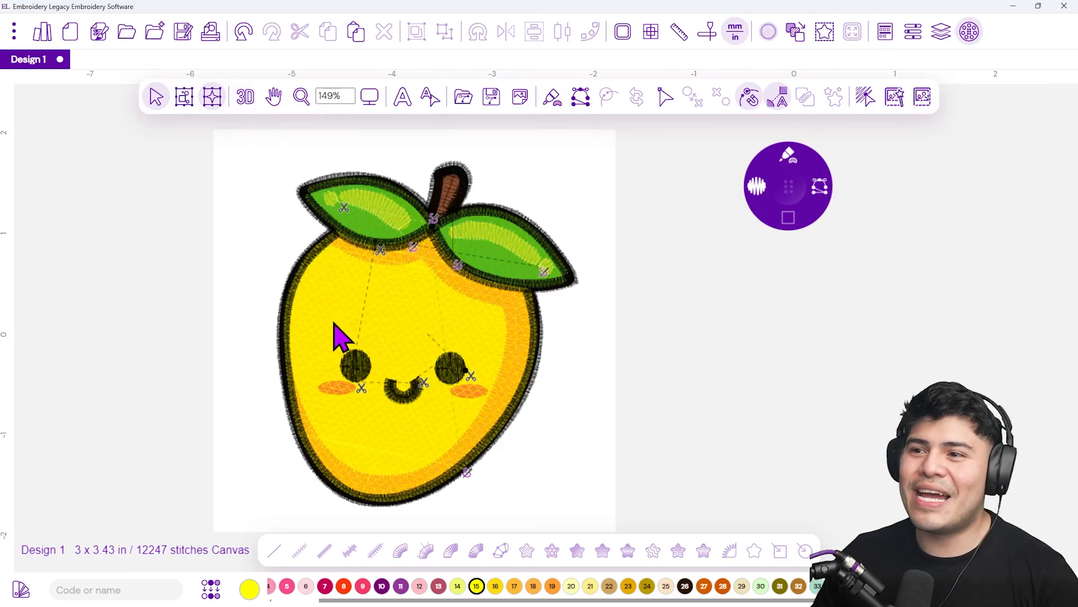
scroll(340, 336, up, 5)
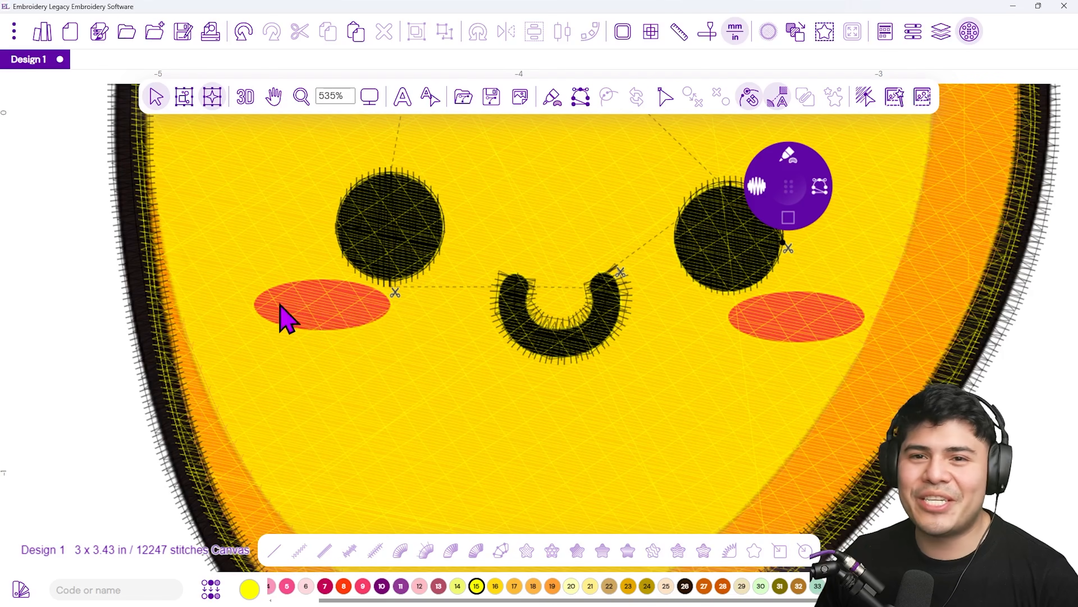
mouse_move(785, 215)
mouse_down()
mouse_move(145, 317)
mouse_move(102, 306)
mouse_up()
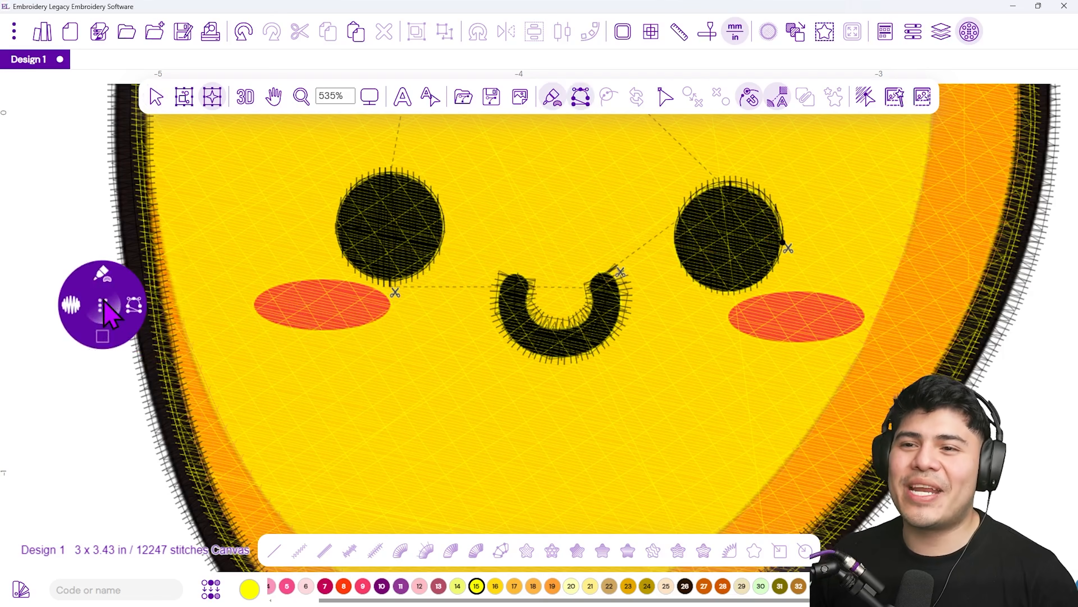
click(106, 273)
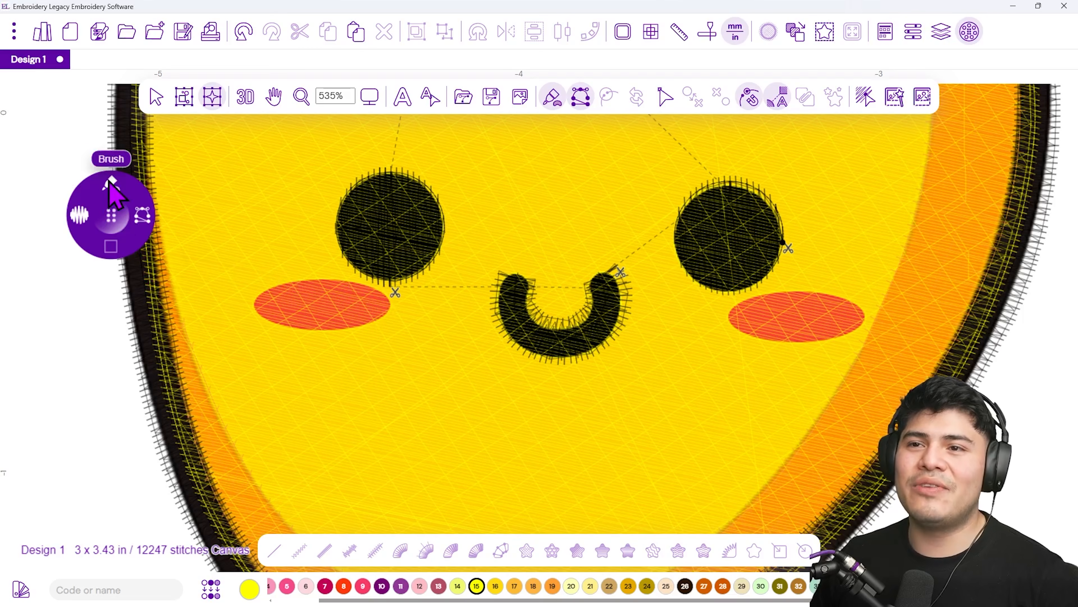
mouse_move(110, 245)
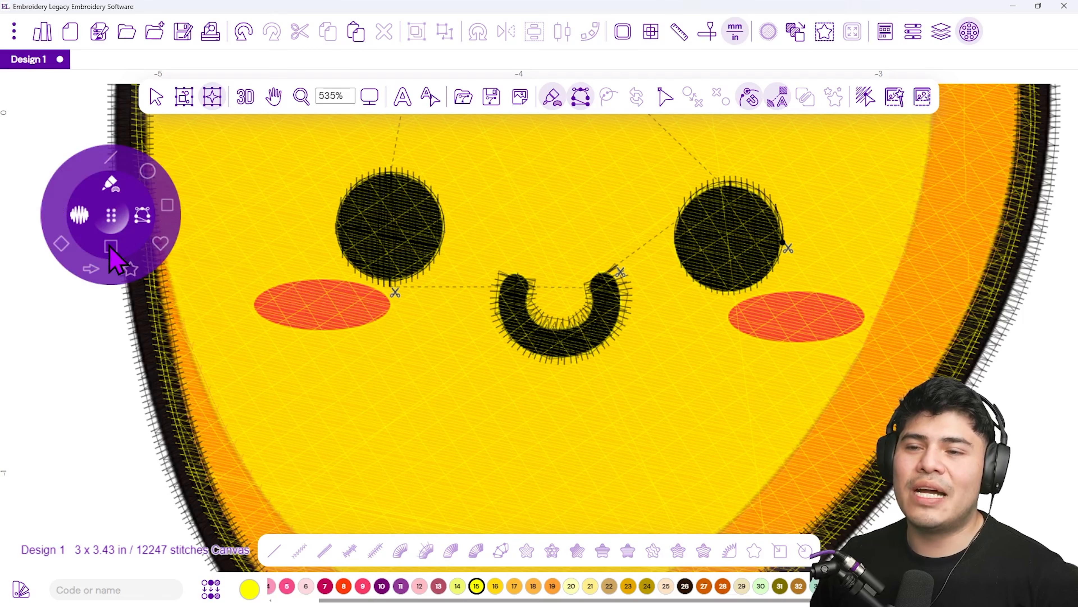
click(148, 172)
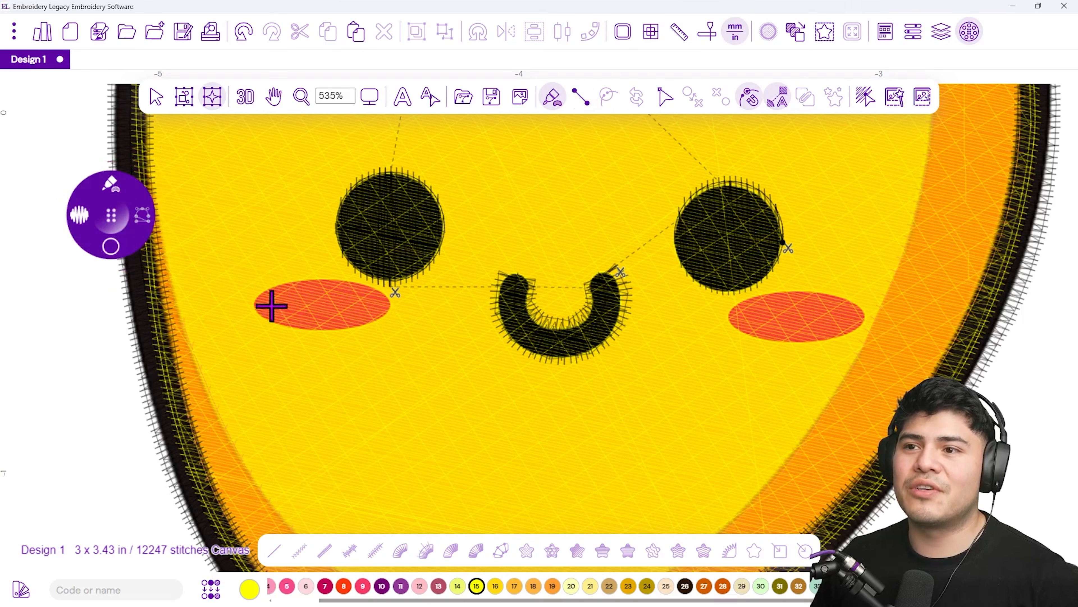
click(325, 587)
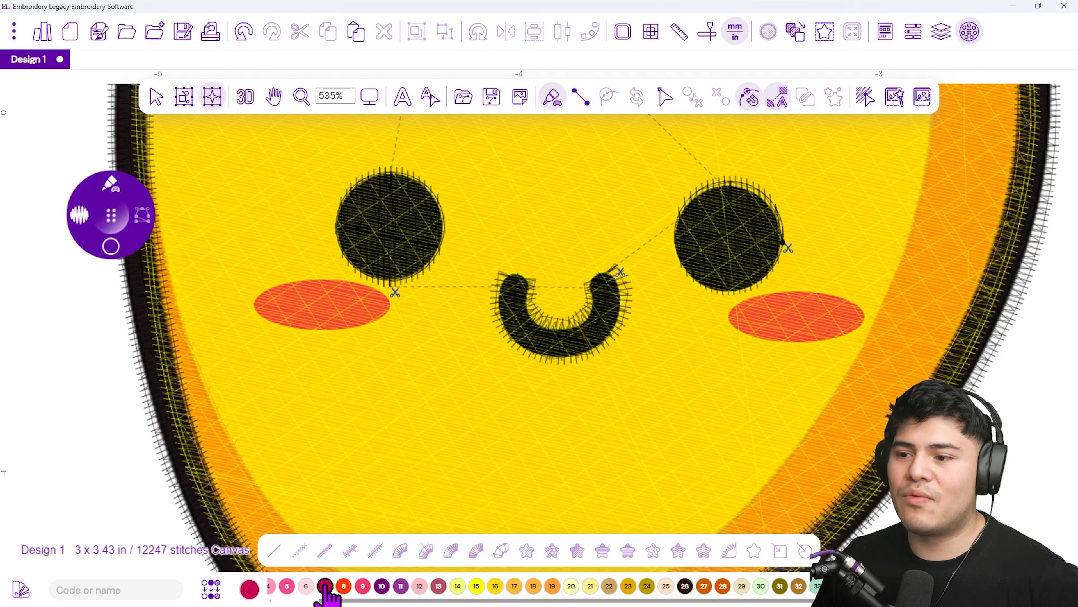
drag(254, 302, 384, 303)
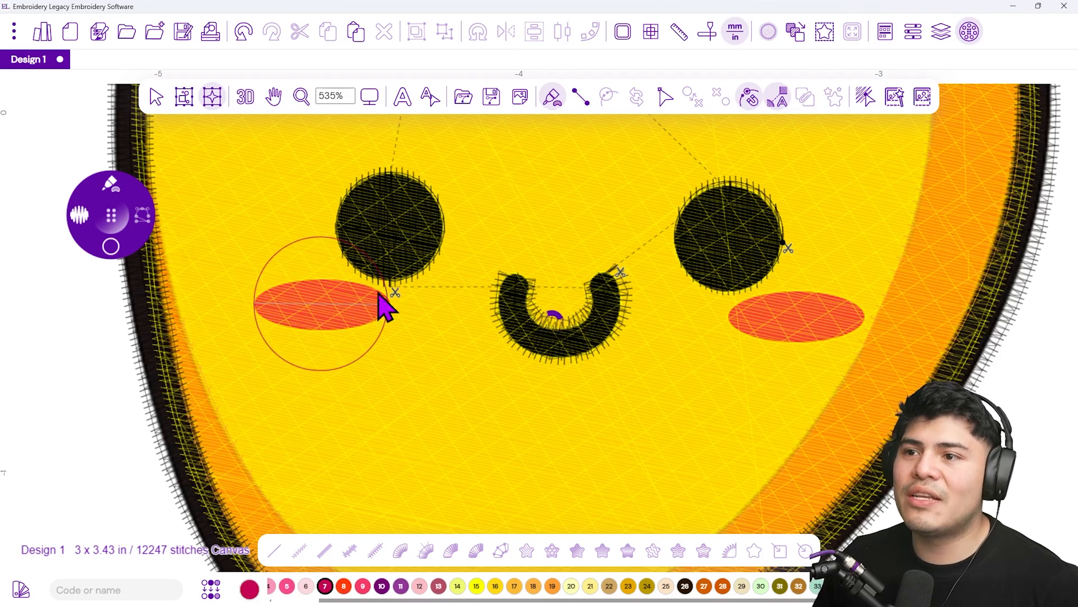
Squash the circle into an oval about 0.4 x 0.13 in matching the left cheek blush
click(155, 96)
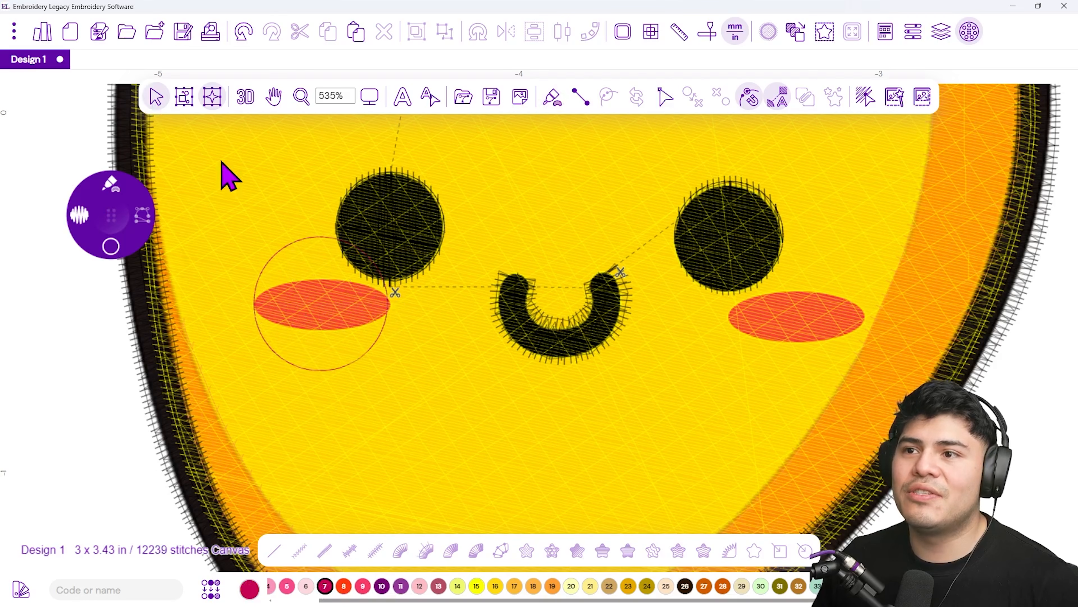
click(302, 243)
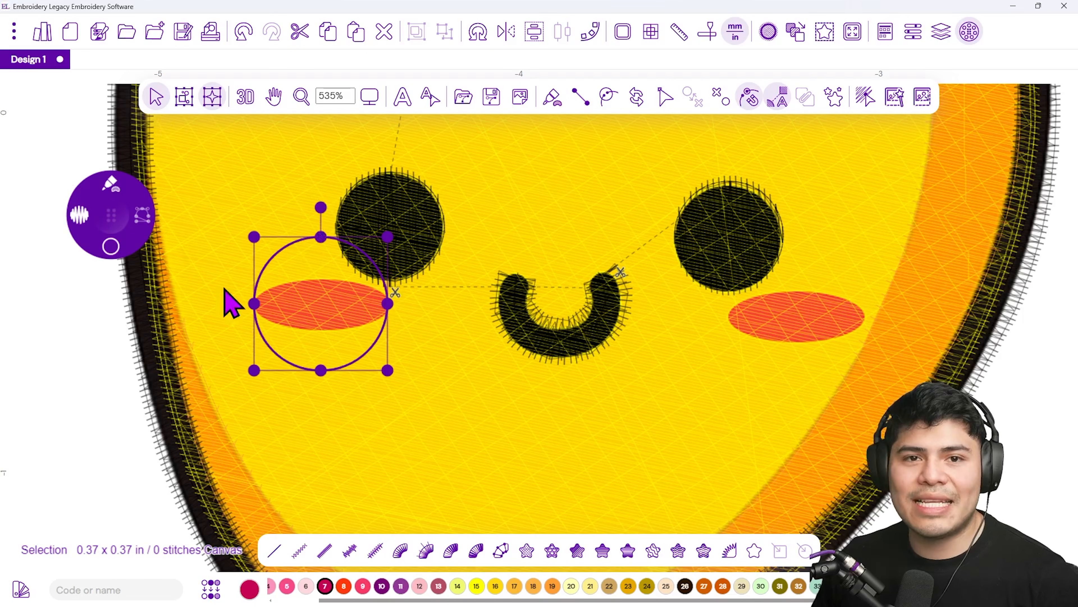
drag(324, 236, 324, 279)
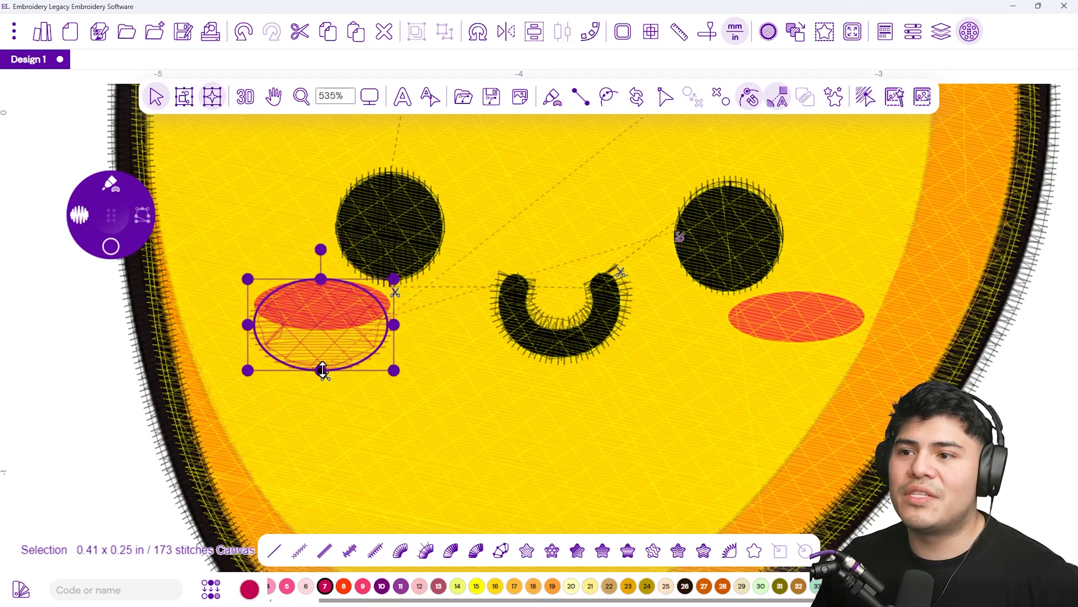
drag(323, 370, 321, 328)
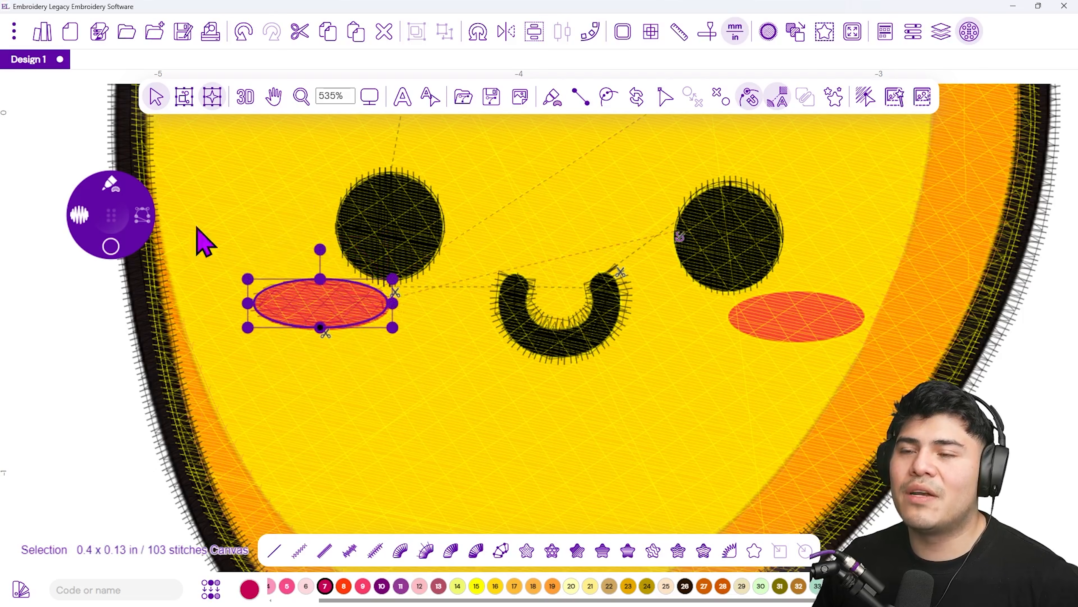
Disable the Lattice and Contour underlay in the cheek oval's fill properties
click(245, 97)
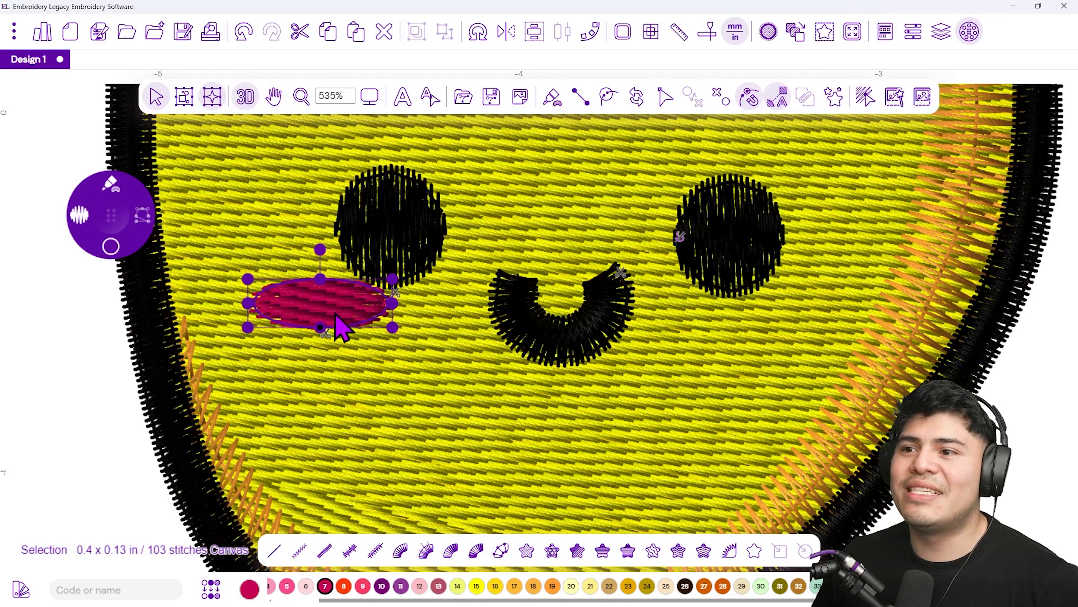
click(246, 97)
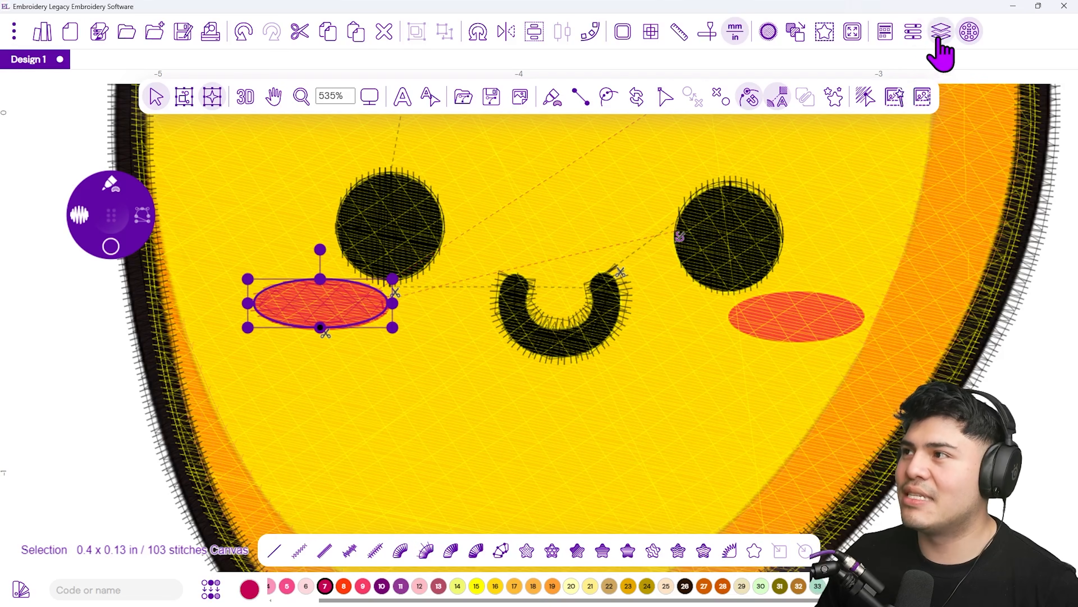
click(912, 43)
scroll(578, 349, down, 3)
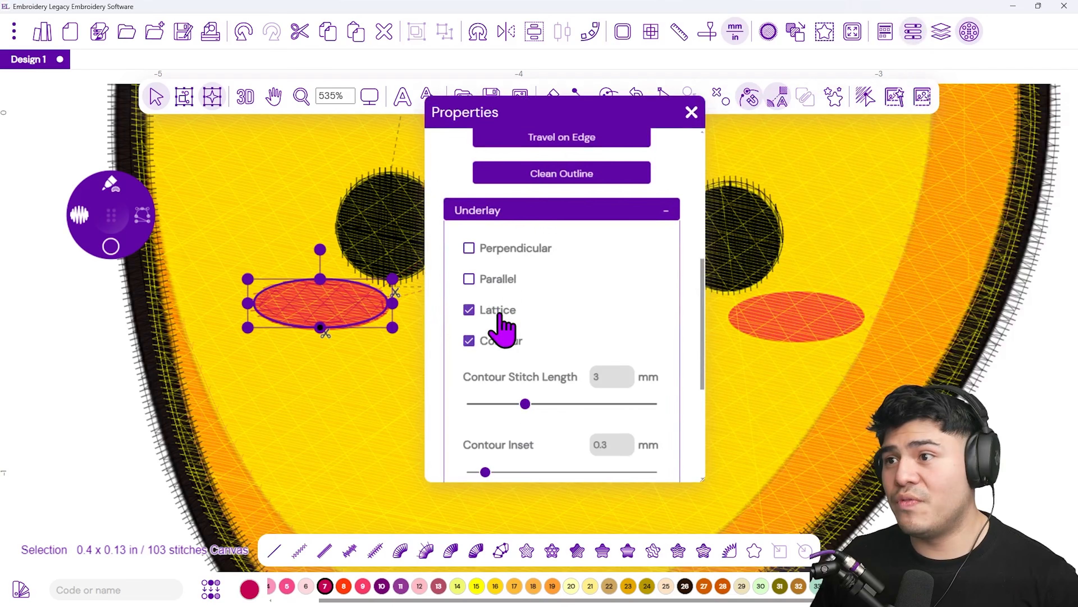
click(500, 315)
click(473, 340)
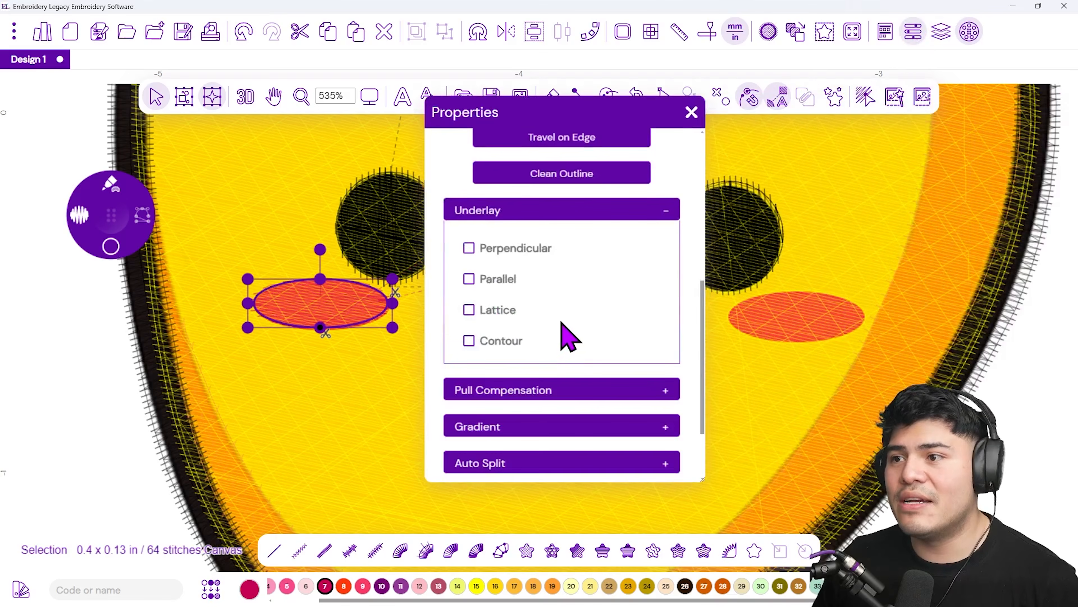
scroll(599, 337, up, 9)
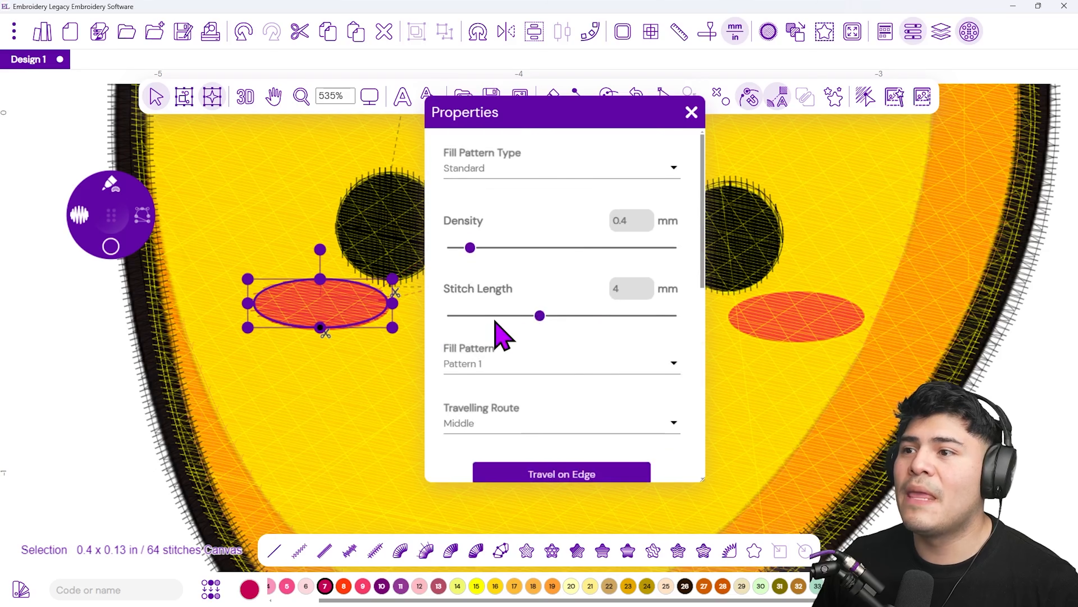
Change the cheek oval's fill pattern to Satin and raise its density to 0.6 mm
click(506, 372)
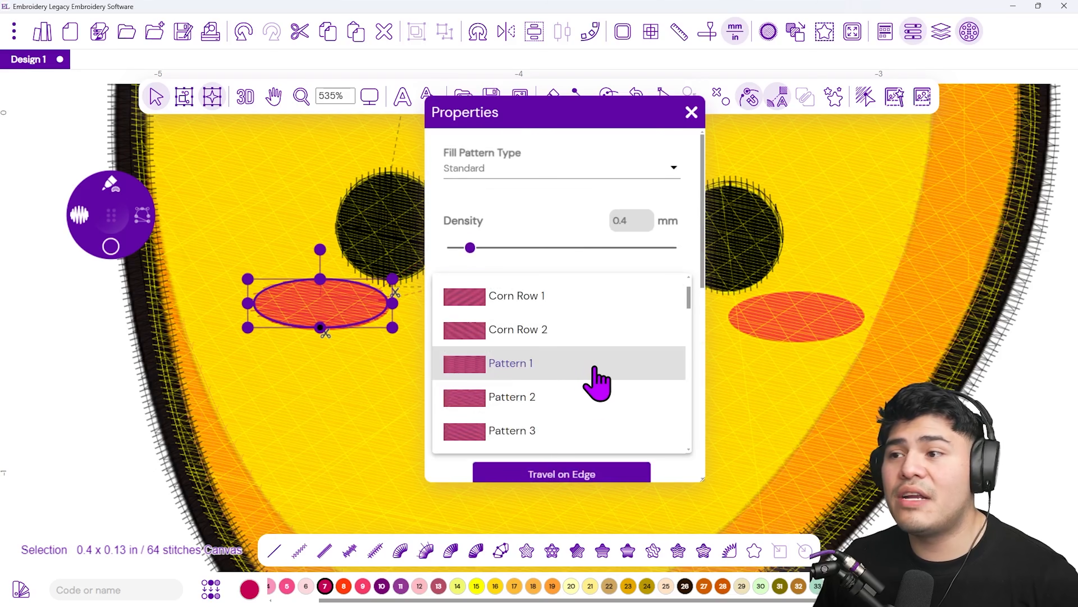
scroll(597, 382, down, 3)
scroll(598, 382, up, 3)
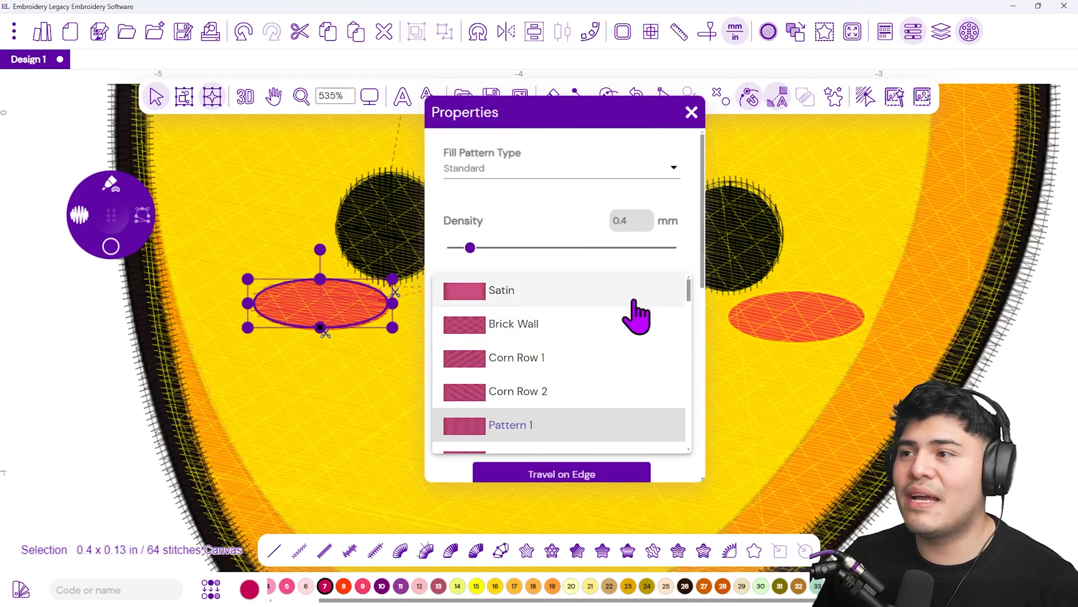
click(582, 298)
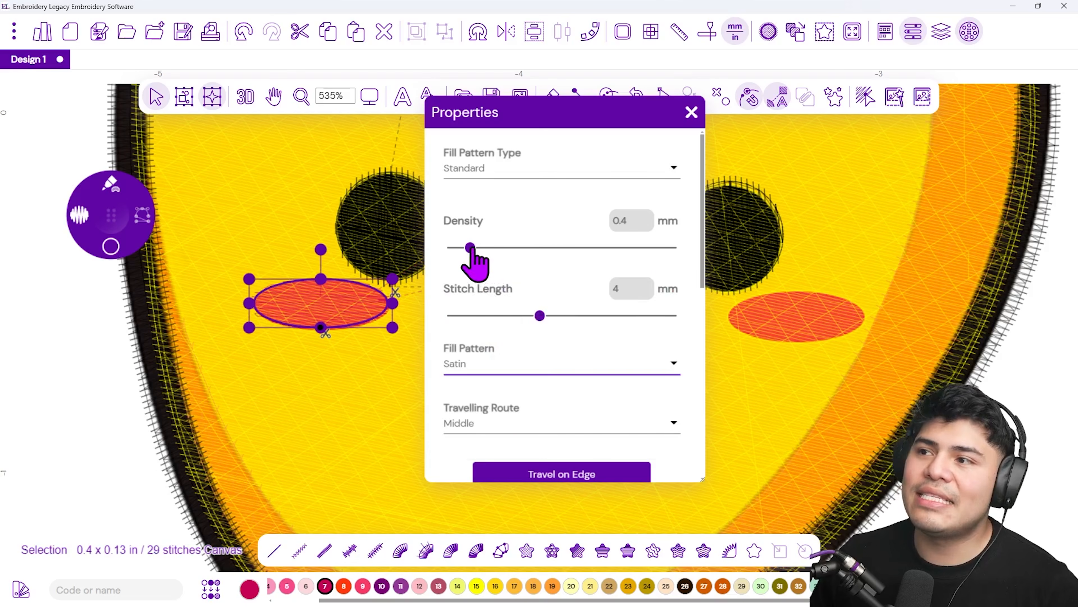
drag(471, 248, 481, 247)
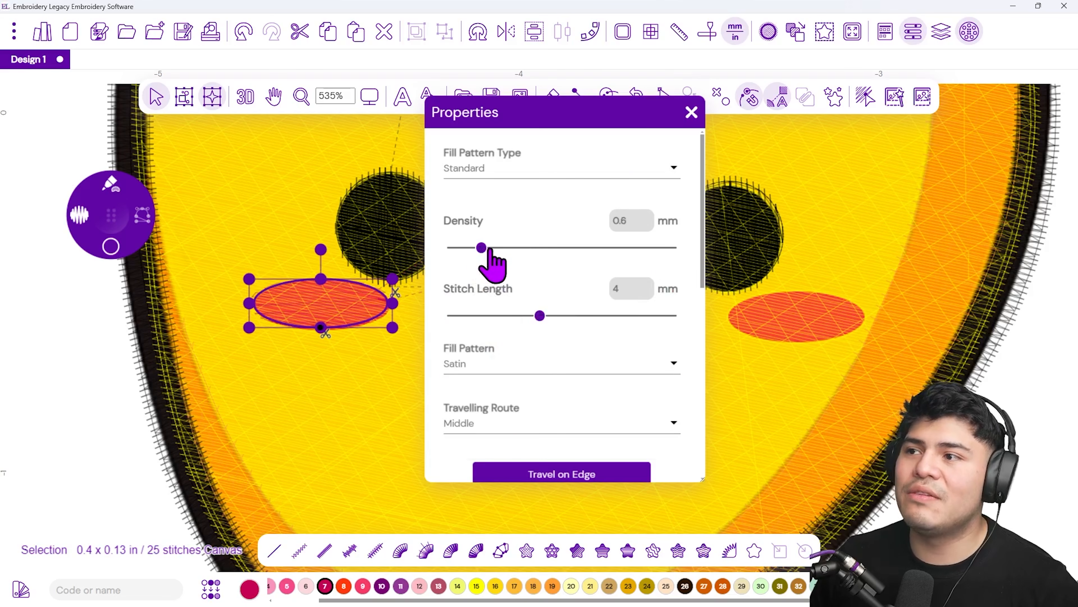
click(690, 119)
Use Inclination Edit to turn the left cheek blush's stitch direction vertical
click(246, 96)
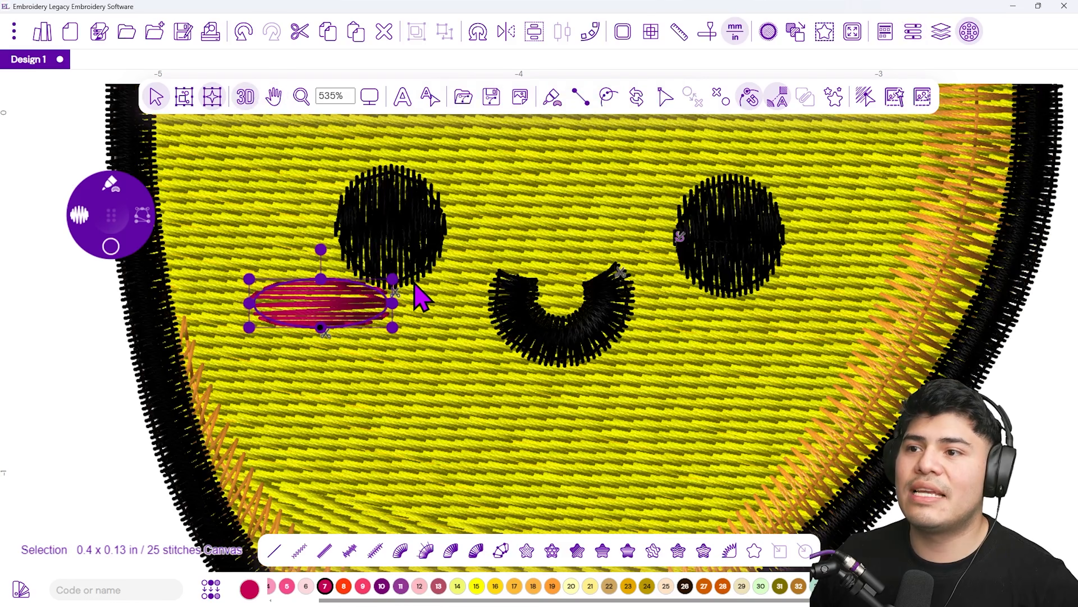
scroll(420, 298, down, 5)
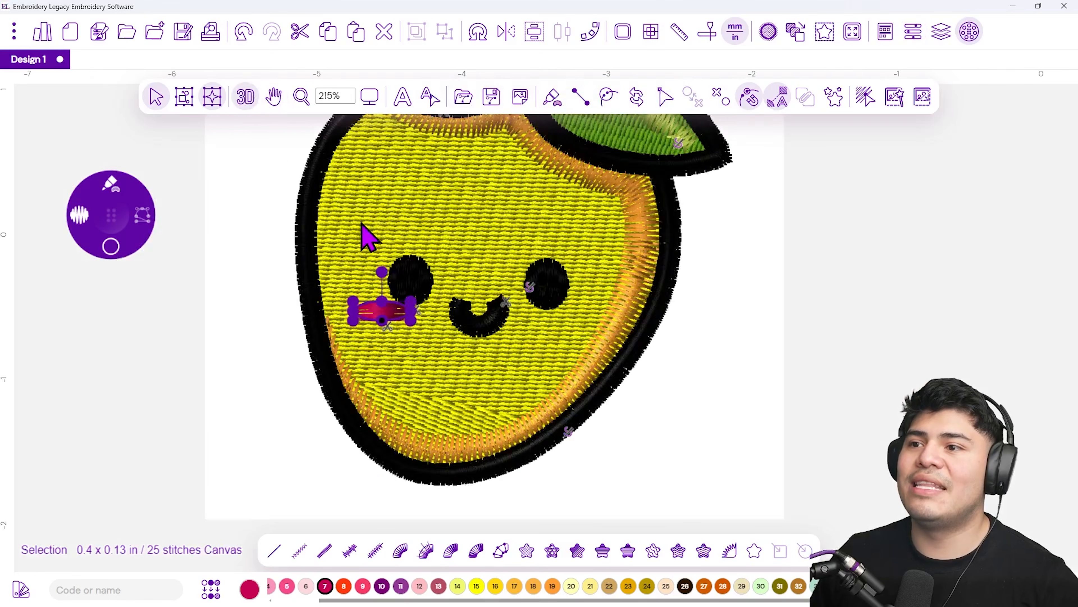
scroll(368, 238, up, 3)
scroll(369, 448, up, 2)
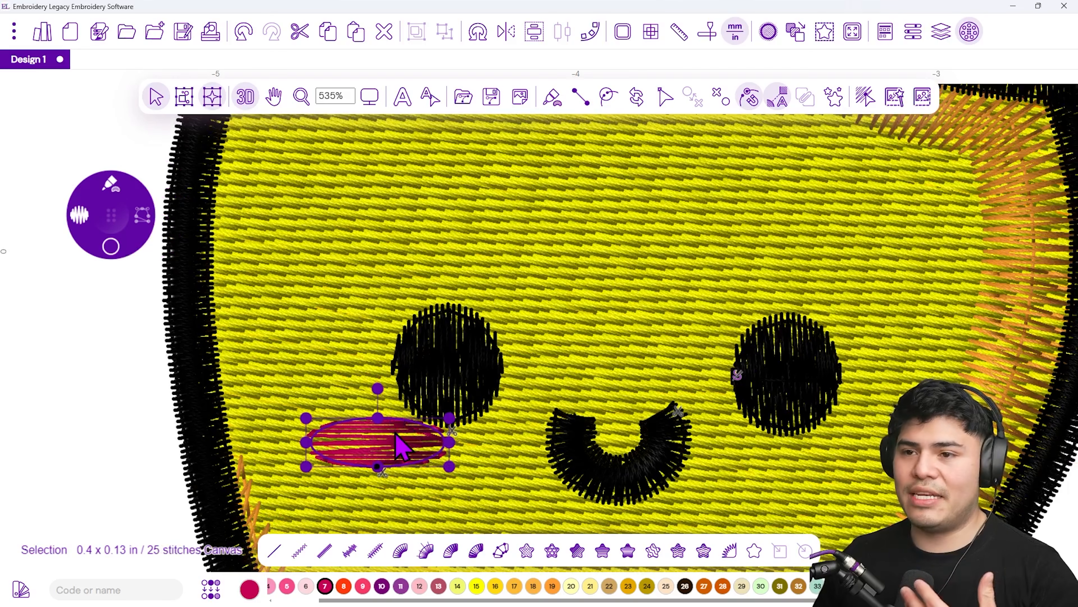
click(664, 102)
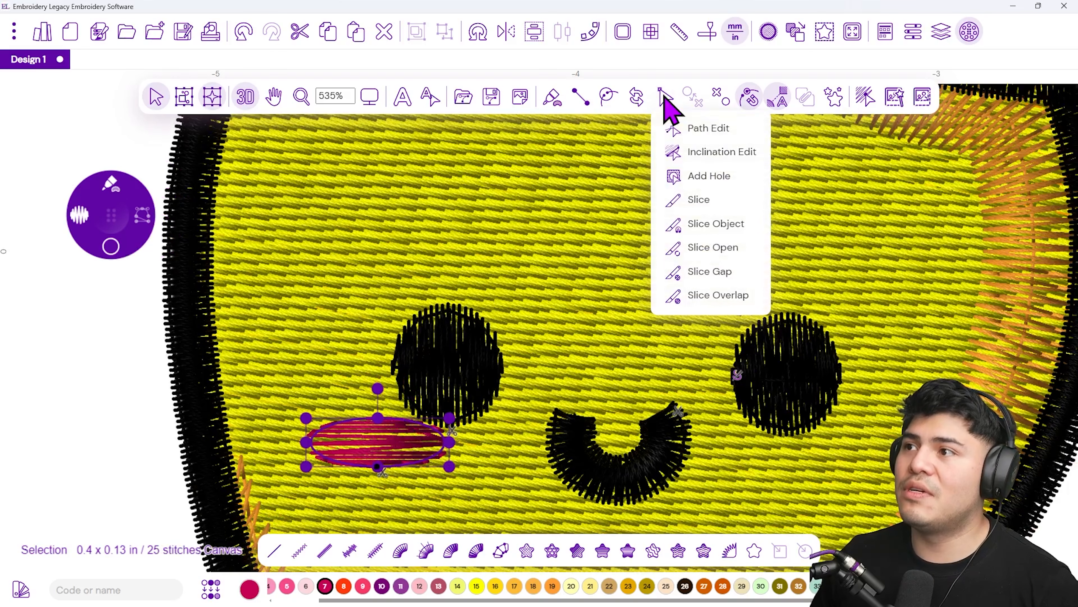
click(714, 161)
drag(444, 443, 382, 420)
drag(310, 443, 379, 469)
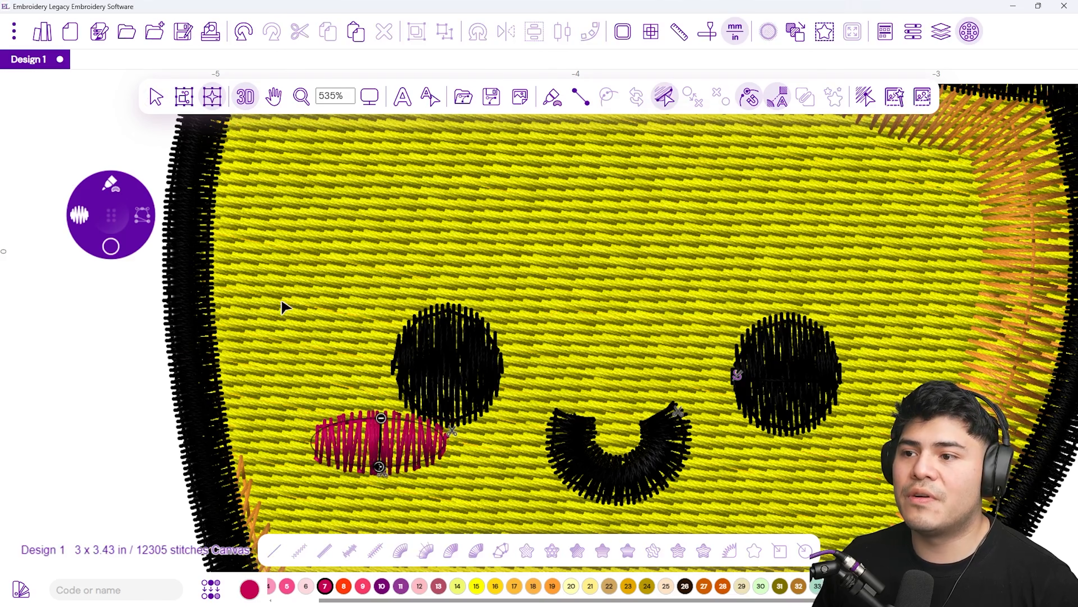
click(156, 97)
Copy the left cheek blush and place the pasted duplicate over the right cheek blush
click(940, 32)
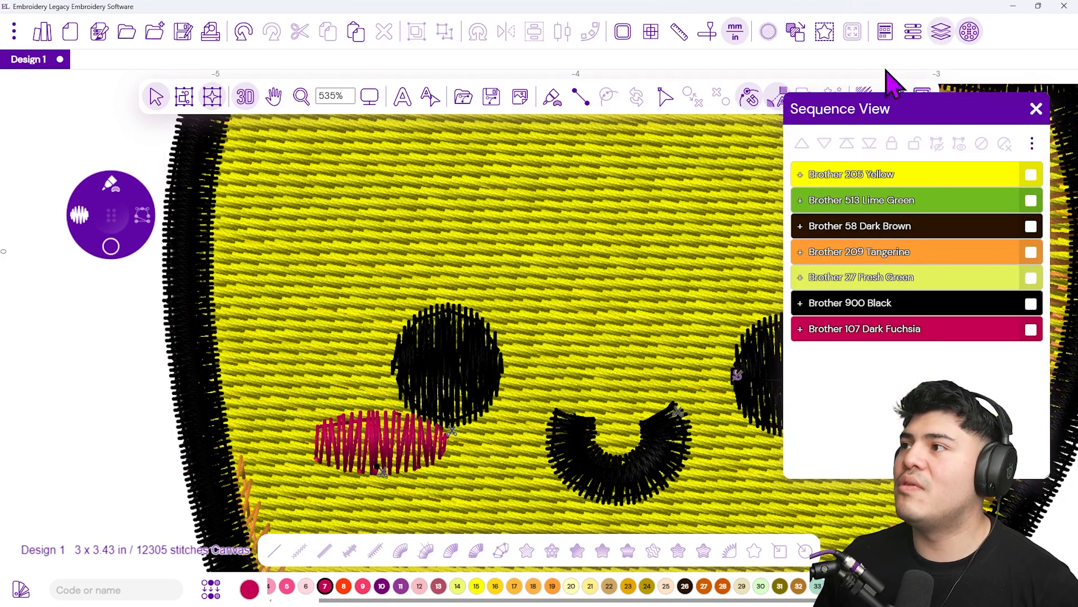
drag(854, 121, 34, 159)
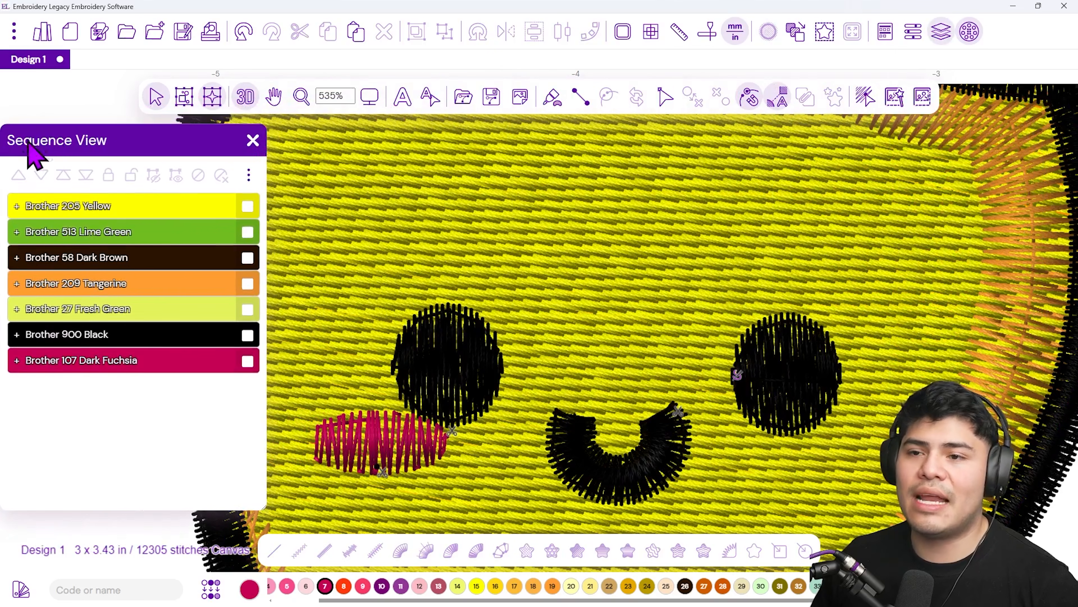
click(17, 361)
drag(140, 138, 201, 123)
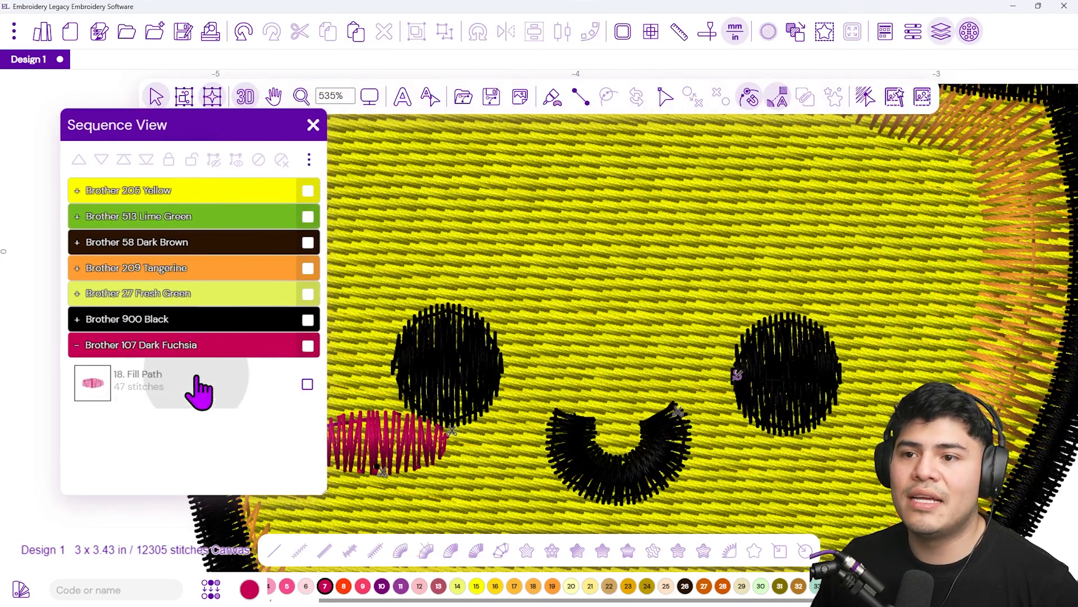
click(199, 389)
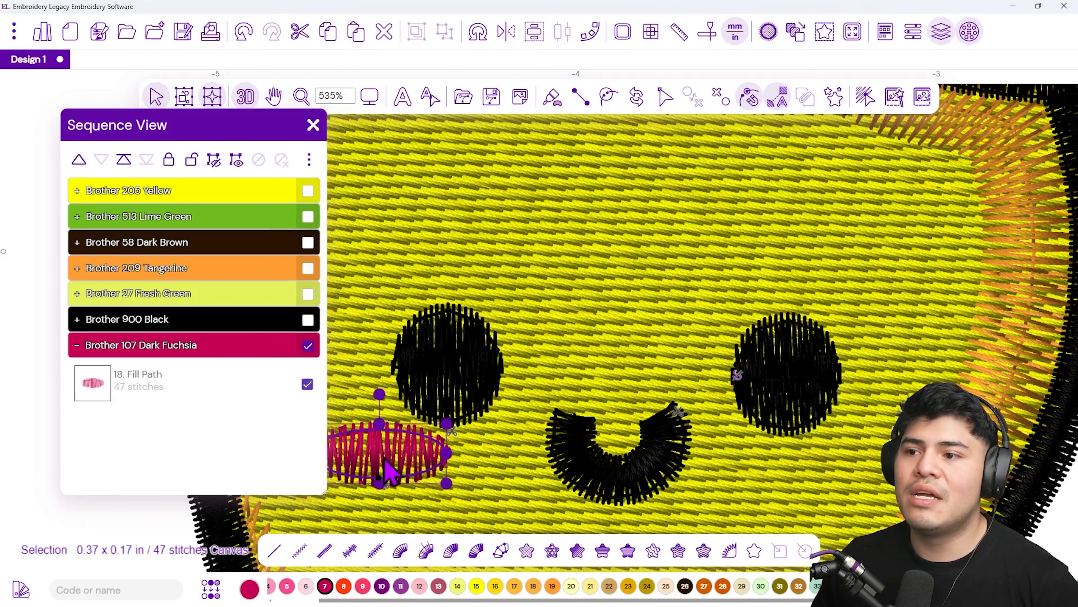
right_click(404, 459)
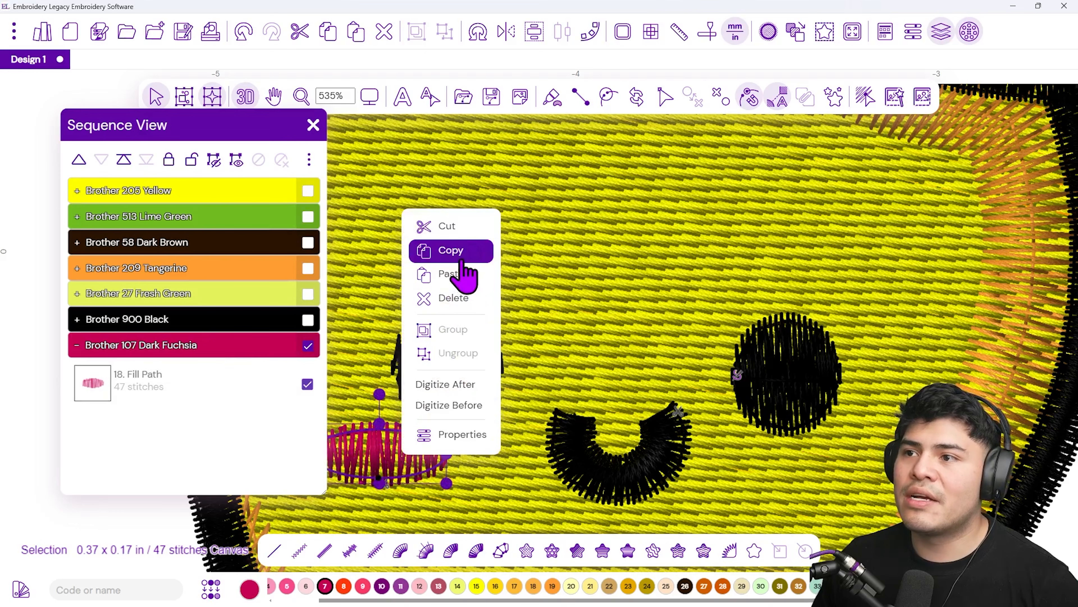
click(451, 249)
right_click(414, 451)
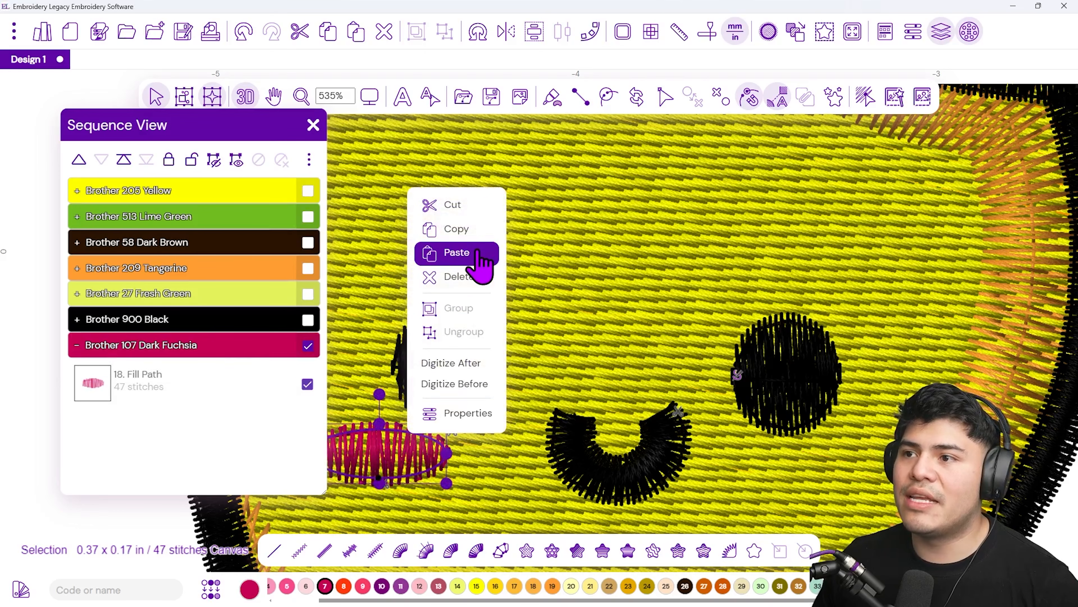
click(453, 266)
drag(393, 468, 847, 454)
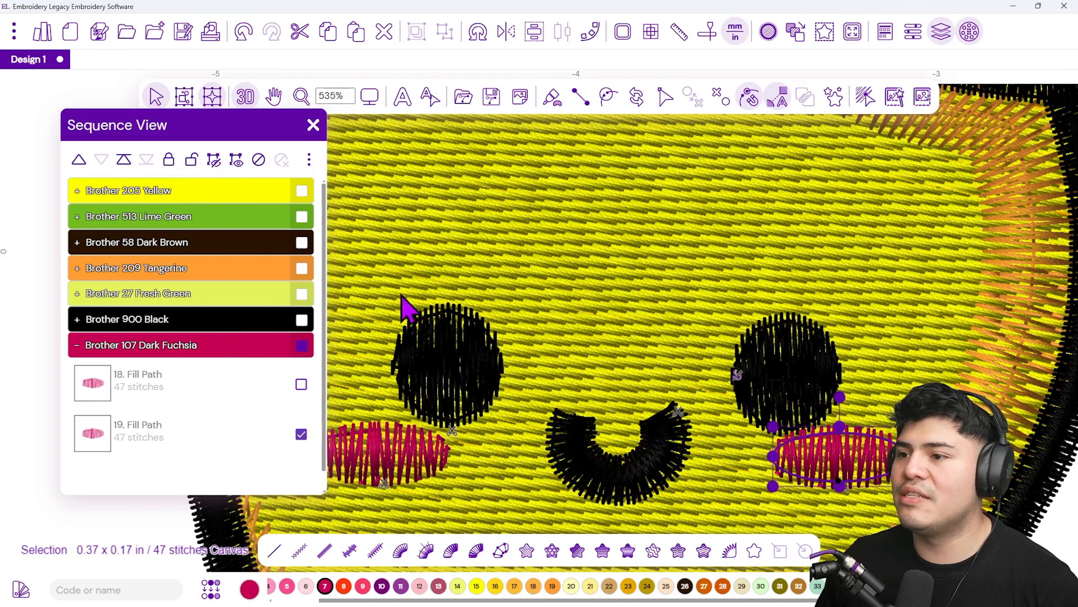
click(243, 98)
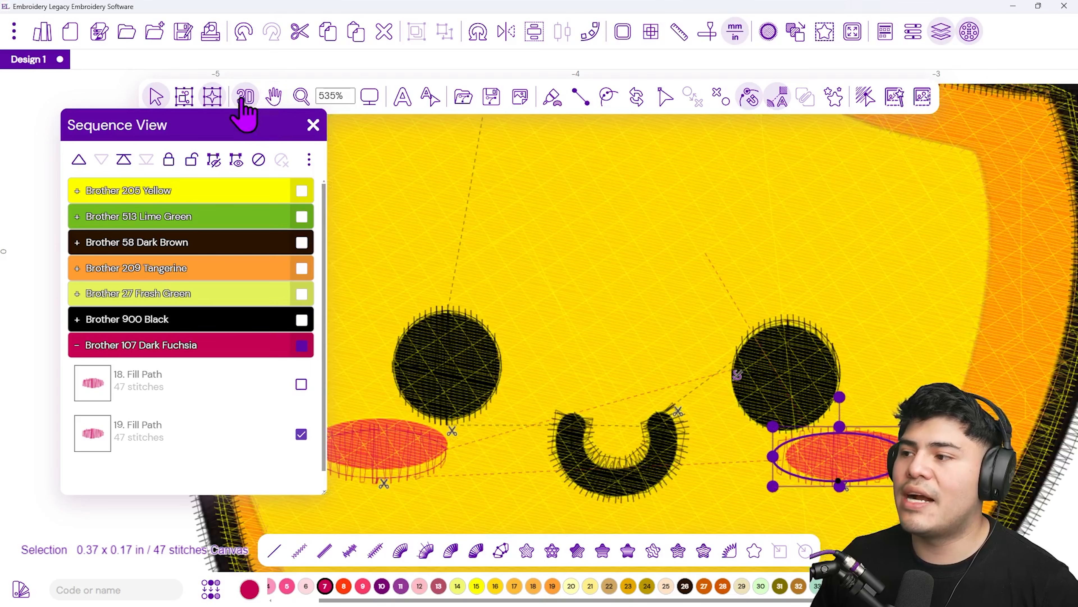
drag(806, 444, 822, 443)
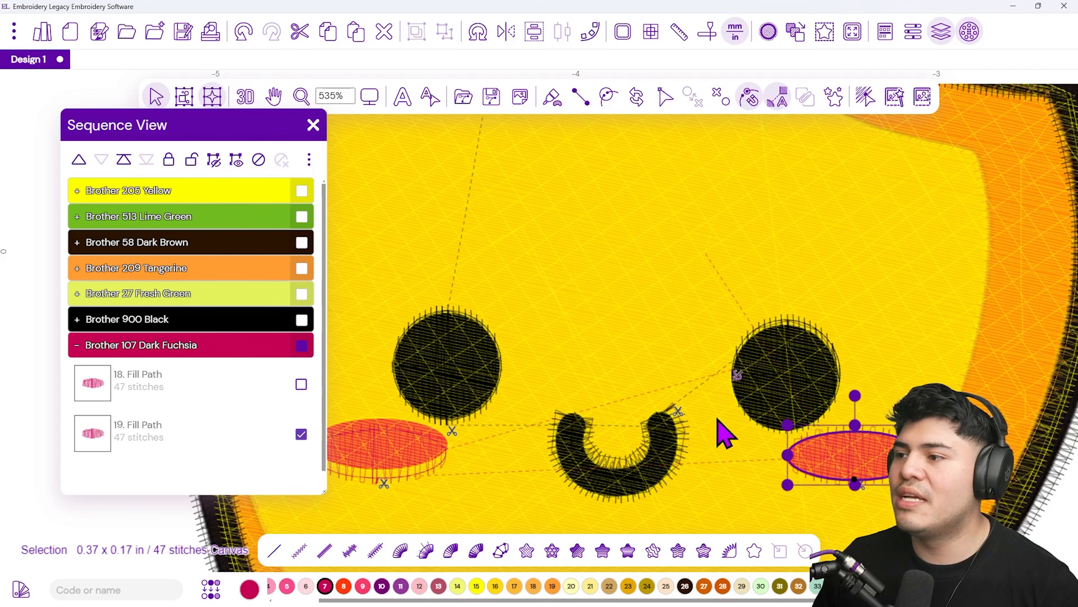
Review the whole mango design zoomed out in the 3D stitch preview
click(414, 462)
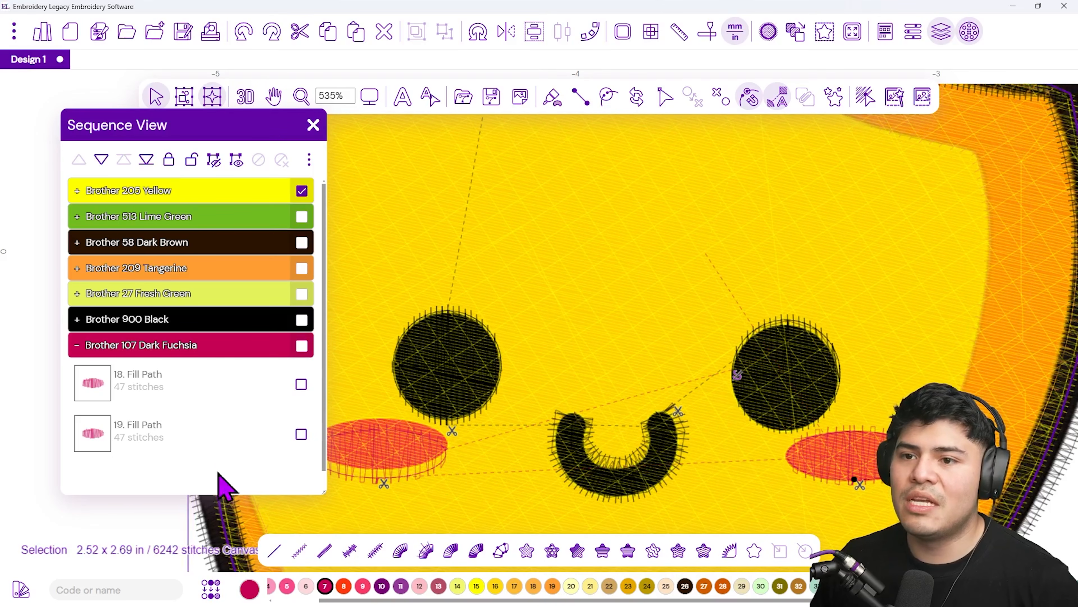
click(191, 395)
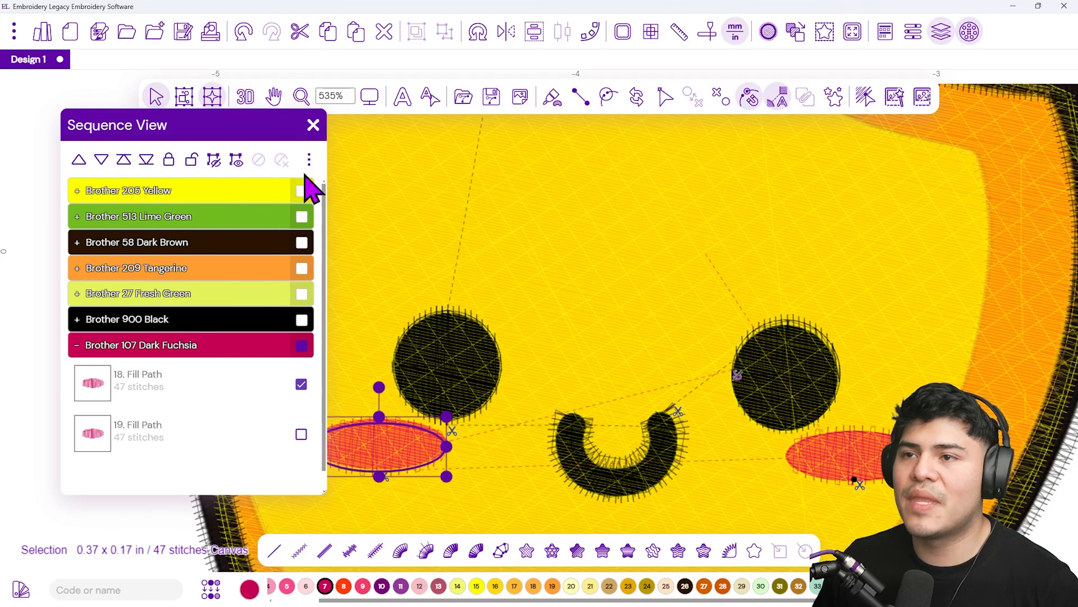
click(315, 125)
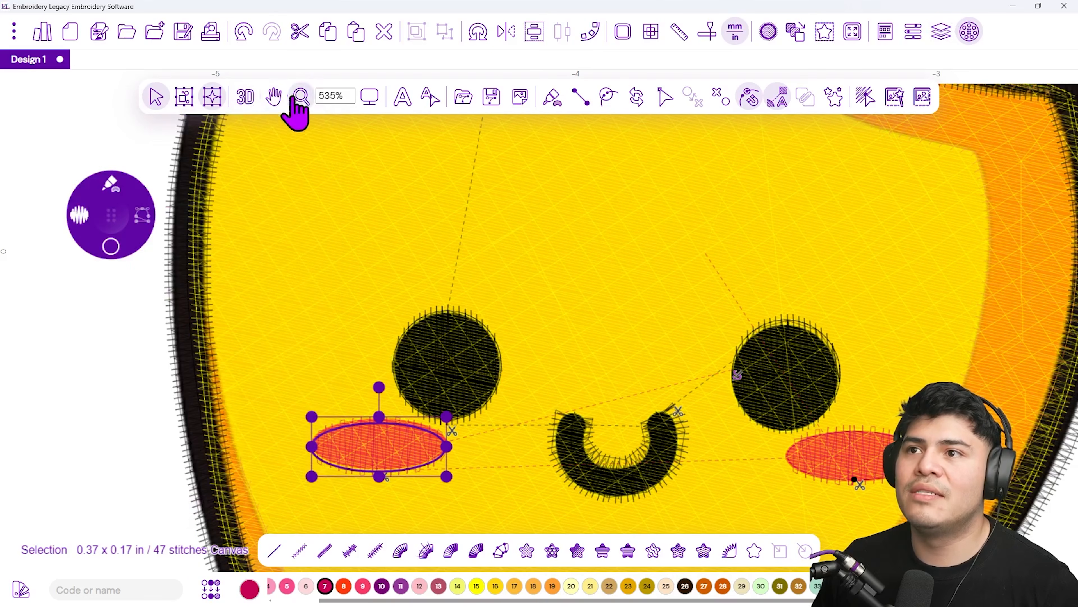
click(369, 97)
click(442, 134)
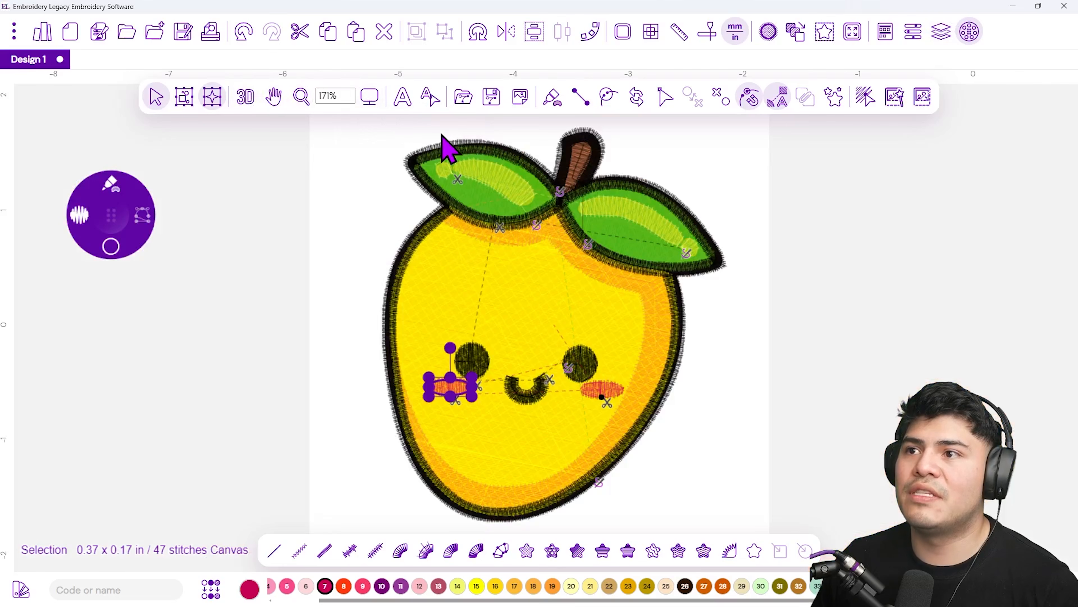
click(250, 100)
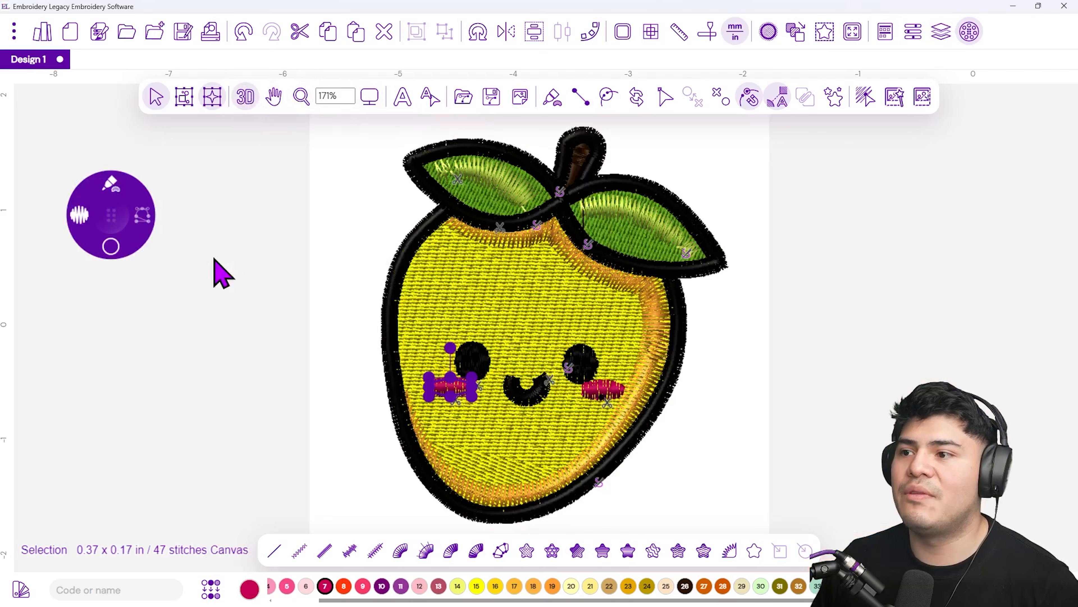